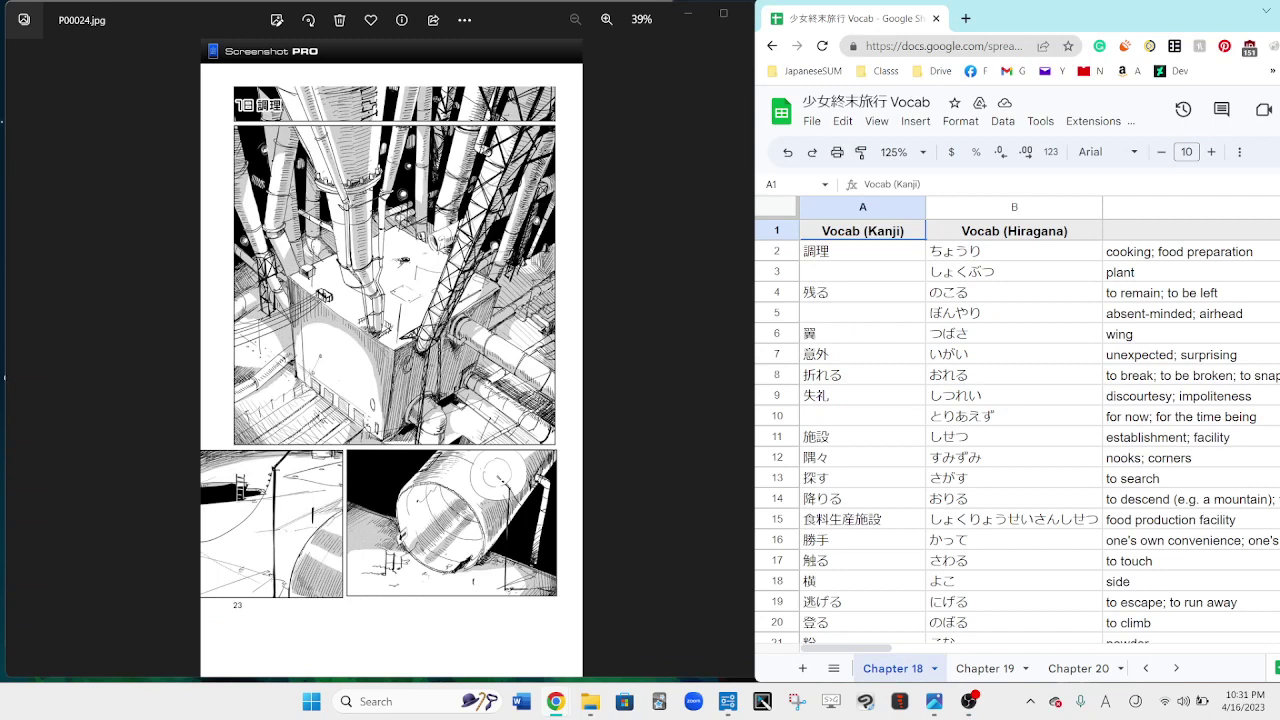
Step: Advance the Photos viewer to manga page P00025.jpg and zoom it to 79%
left_click(318, 412)
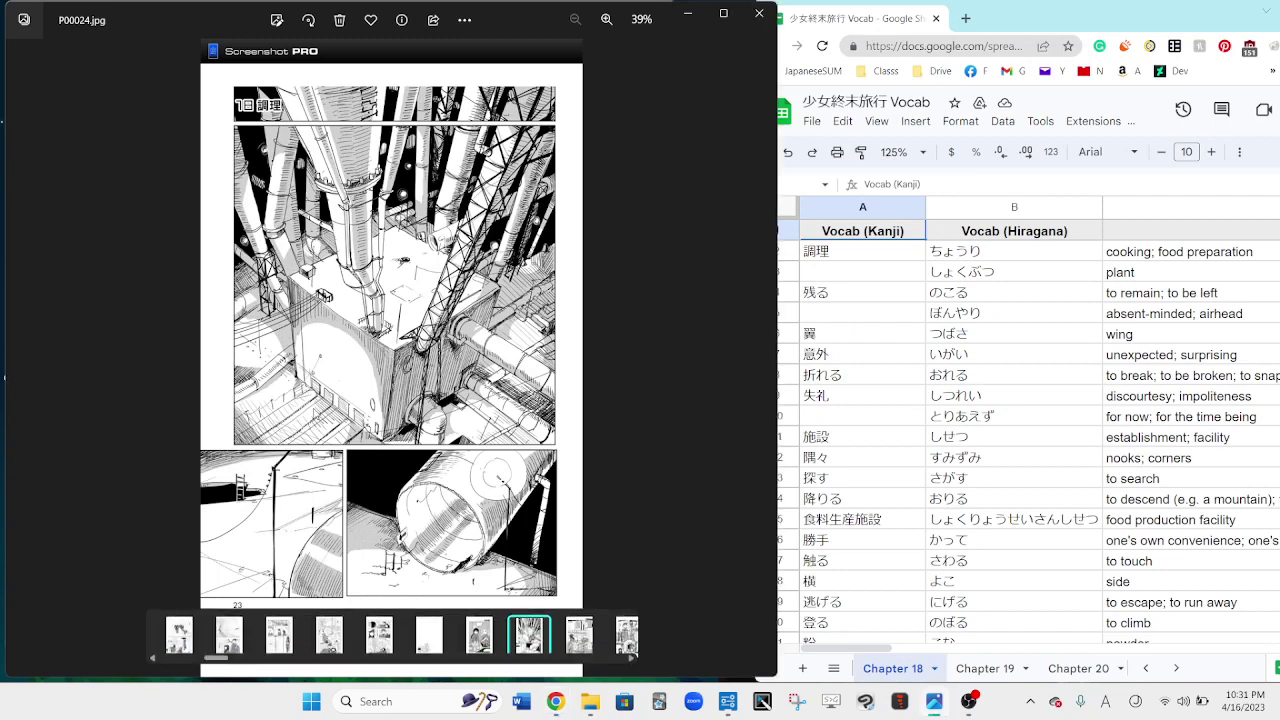
key("Right")
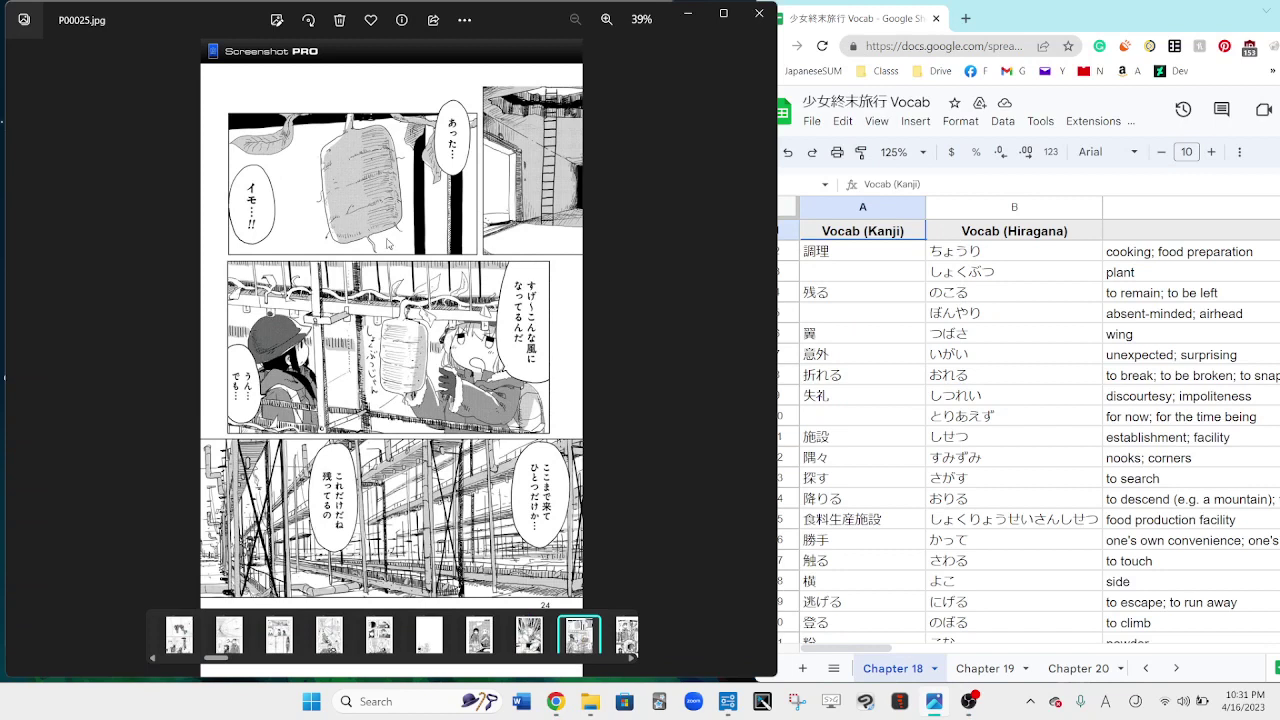
scroll(387, 243, "up", 5)
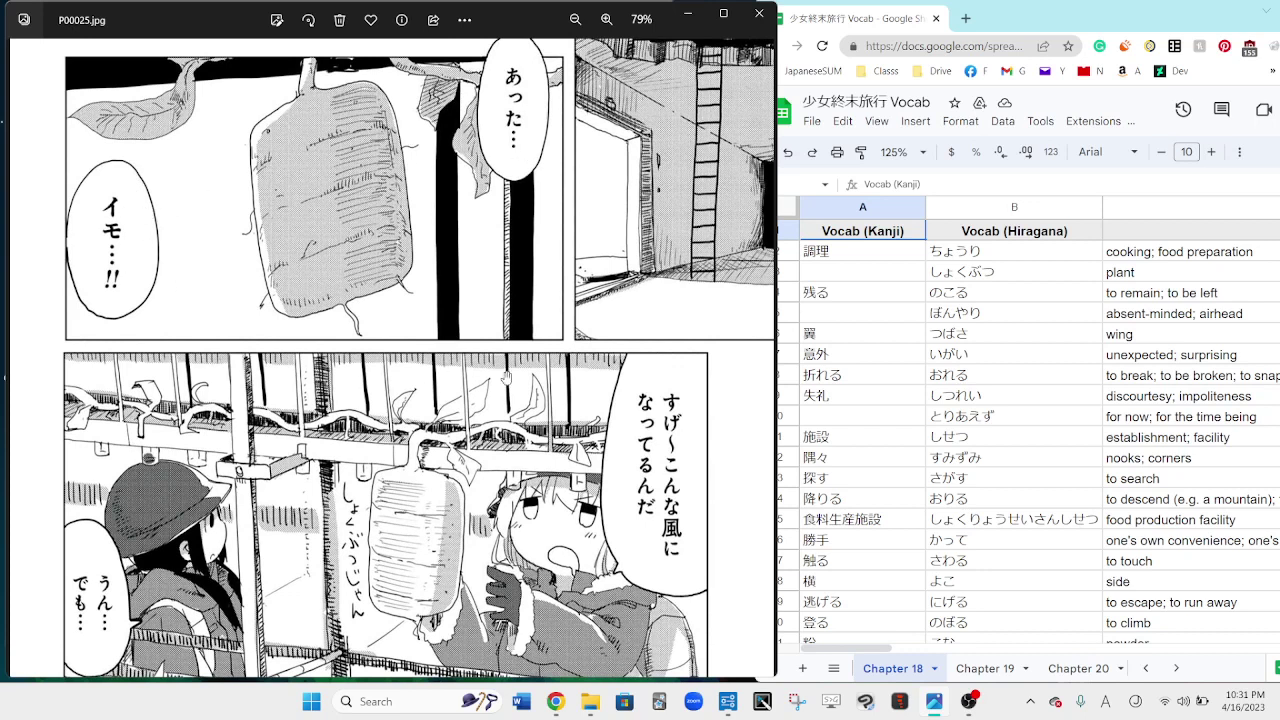
Step: Raise the volume, read to the bottom of page 24, then open P00026.jpg at 79%
mouse_move(775, 398)
key("XF86AudioRaiseVolume")
scroll(645, 160, "down", 5)
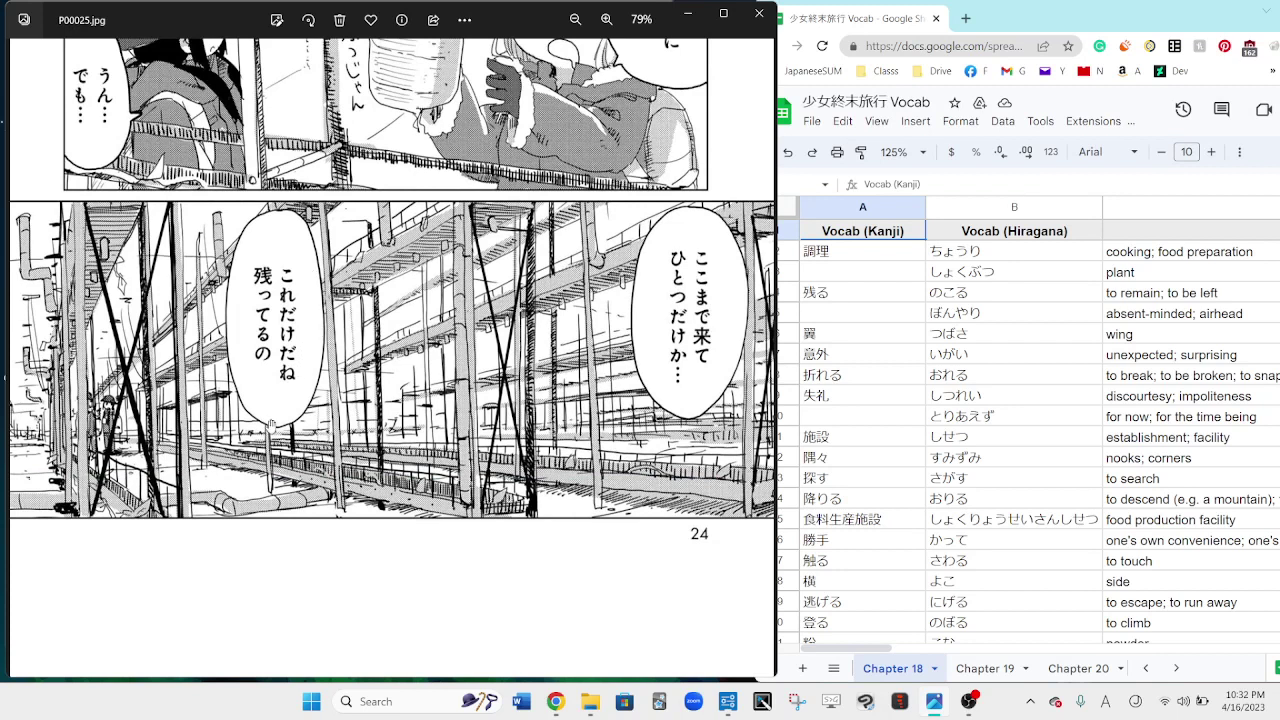
scroll(270, 425, "down", 5)
key("Right")
scroll(258, 422, "up", 5)
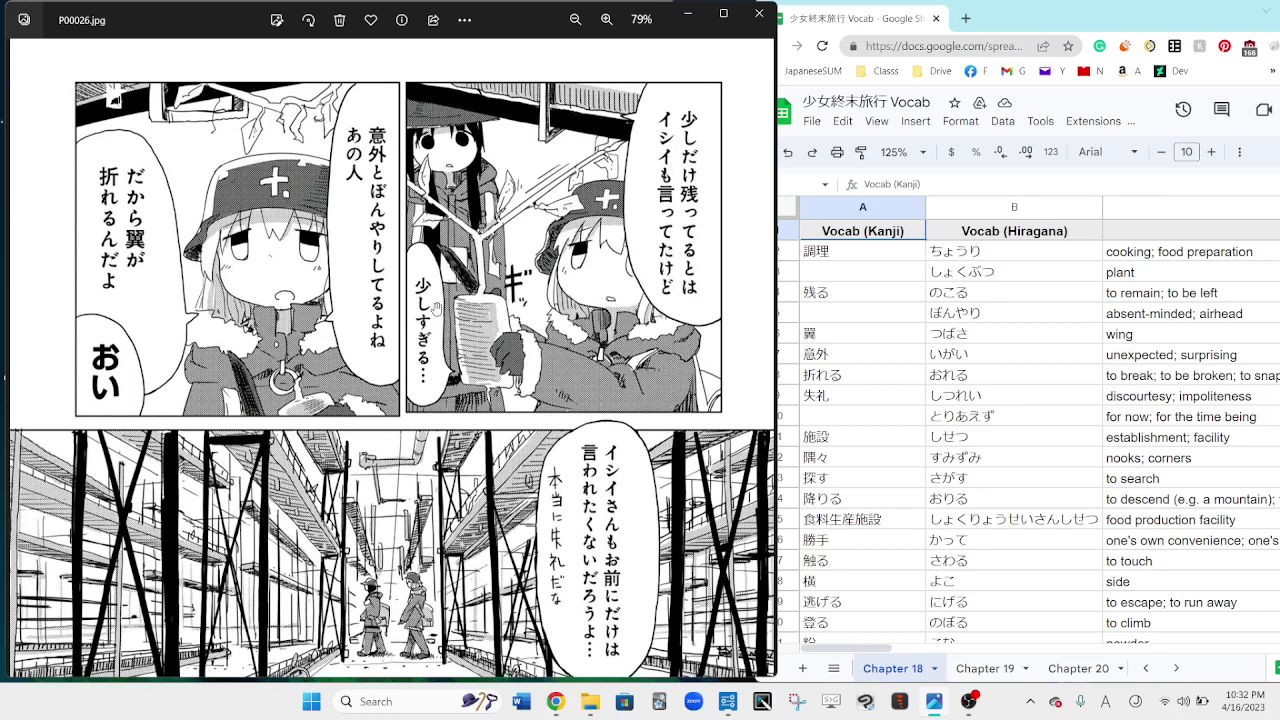
mouse_move(733, 341)
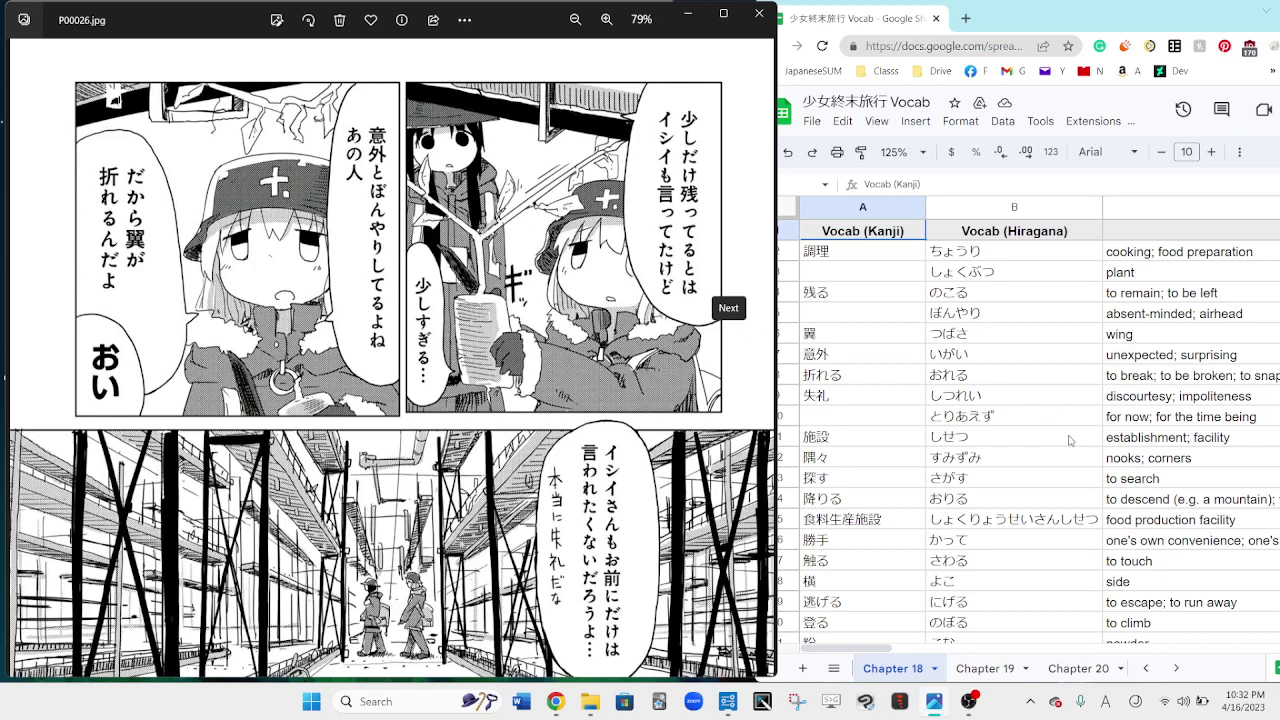
Step: Select 調理 in A2 and set the Chapter 18 sheet zoom to 150% from the View menu
left_click(983, 320)
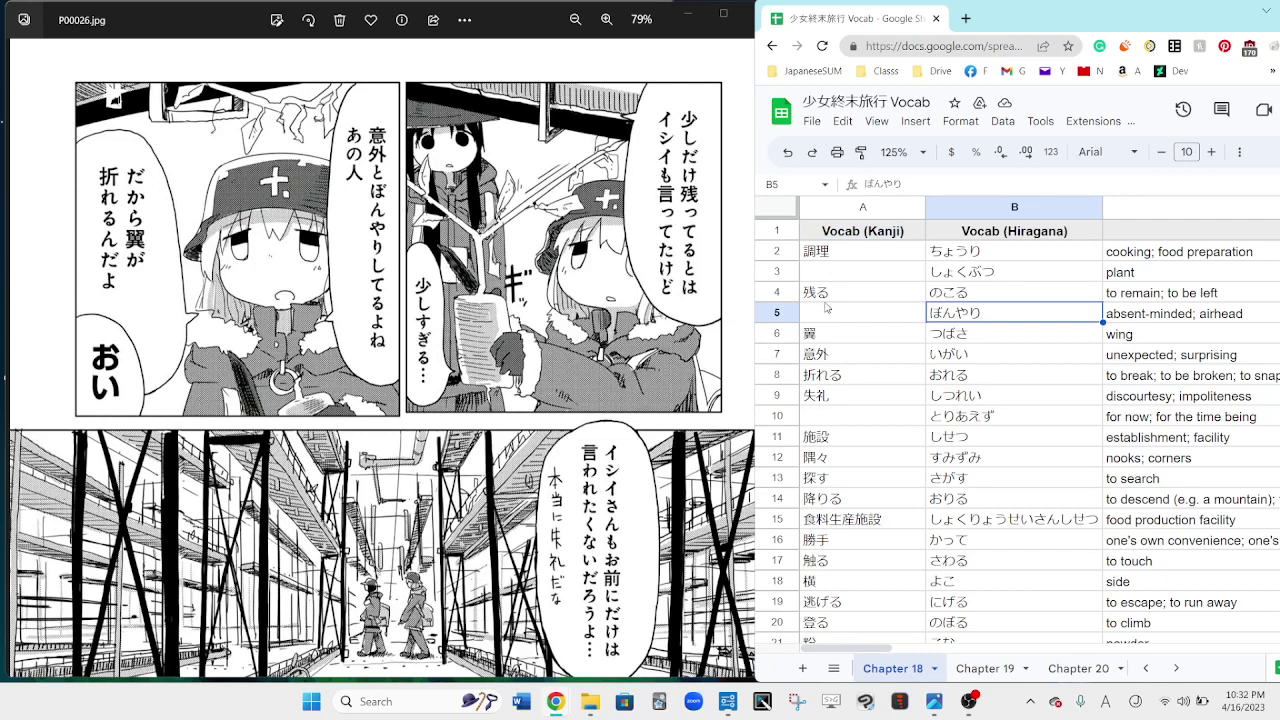
left_click(843, 253)
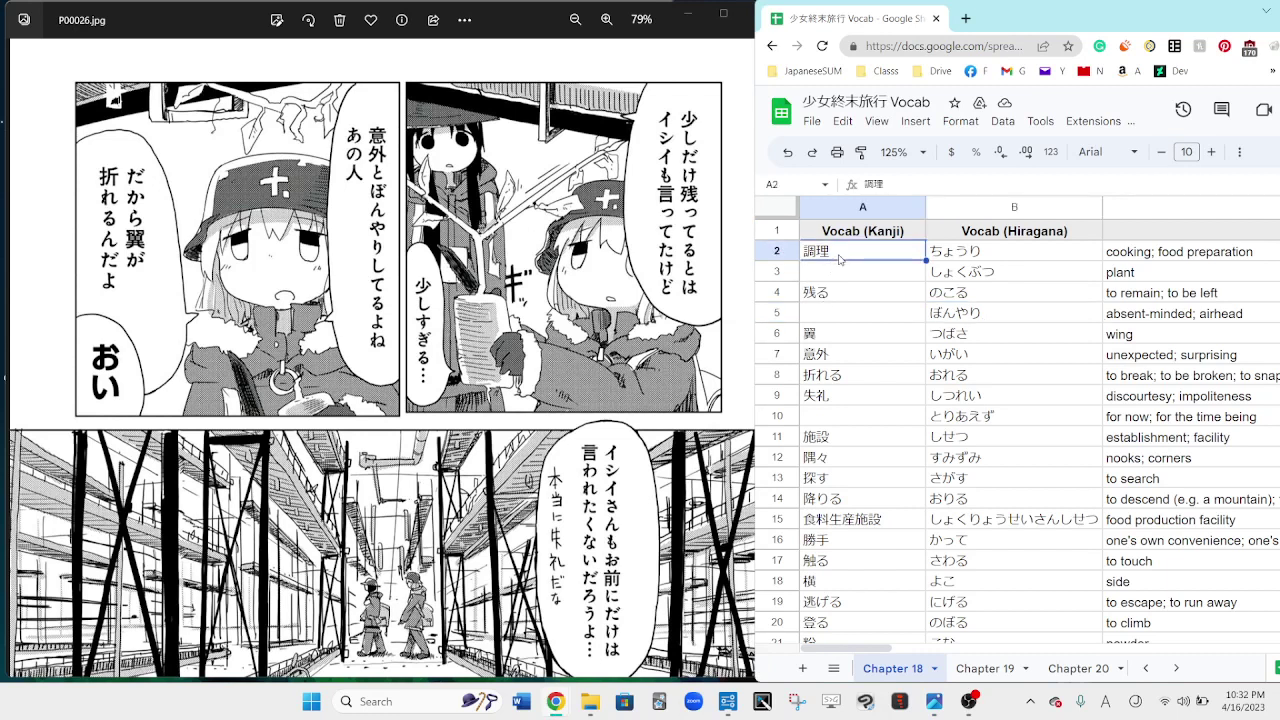
left_click(915, 121)
left_click(877, 121)
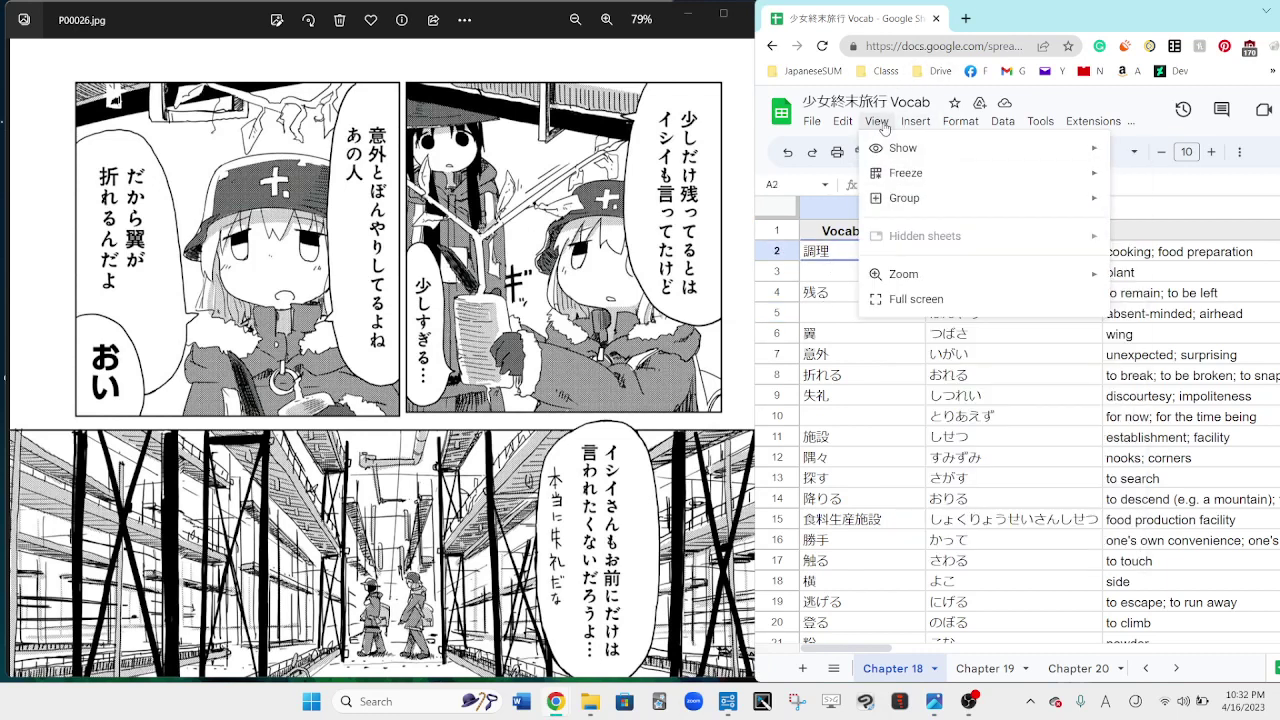
mouse_move(965, 203)
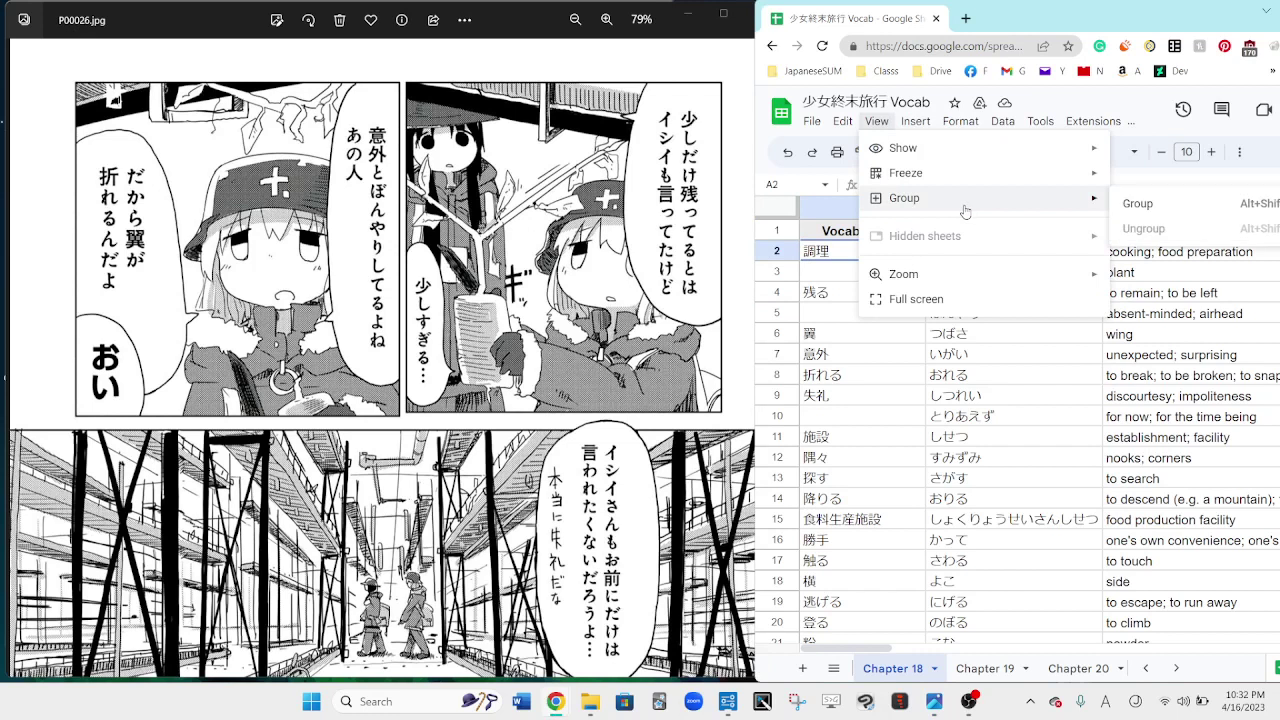
mouse_move(1014, 274)
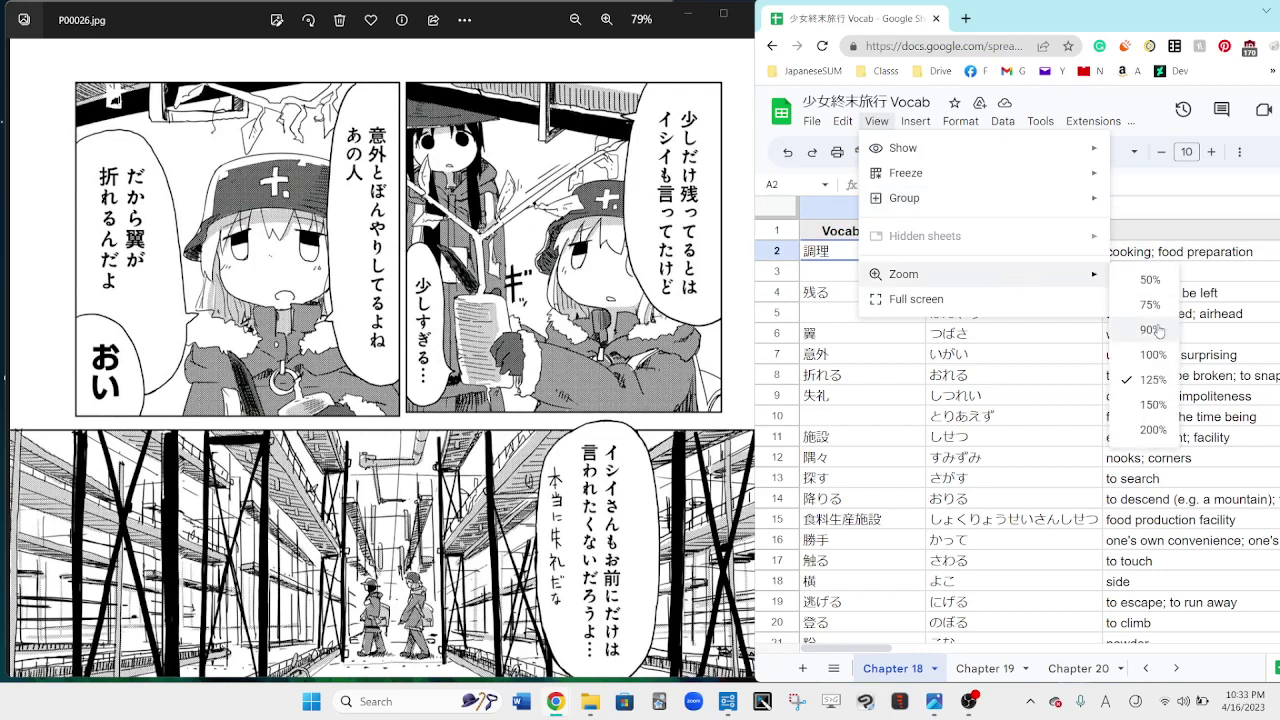
left_click(1153, 404)
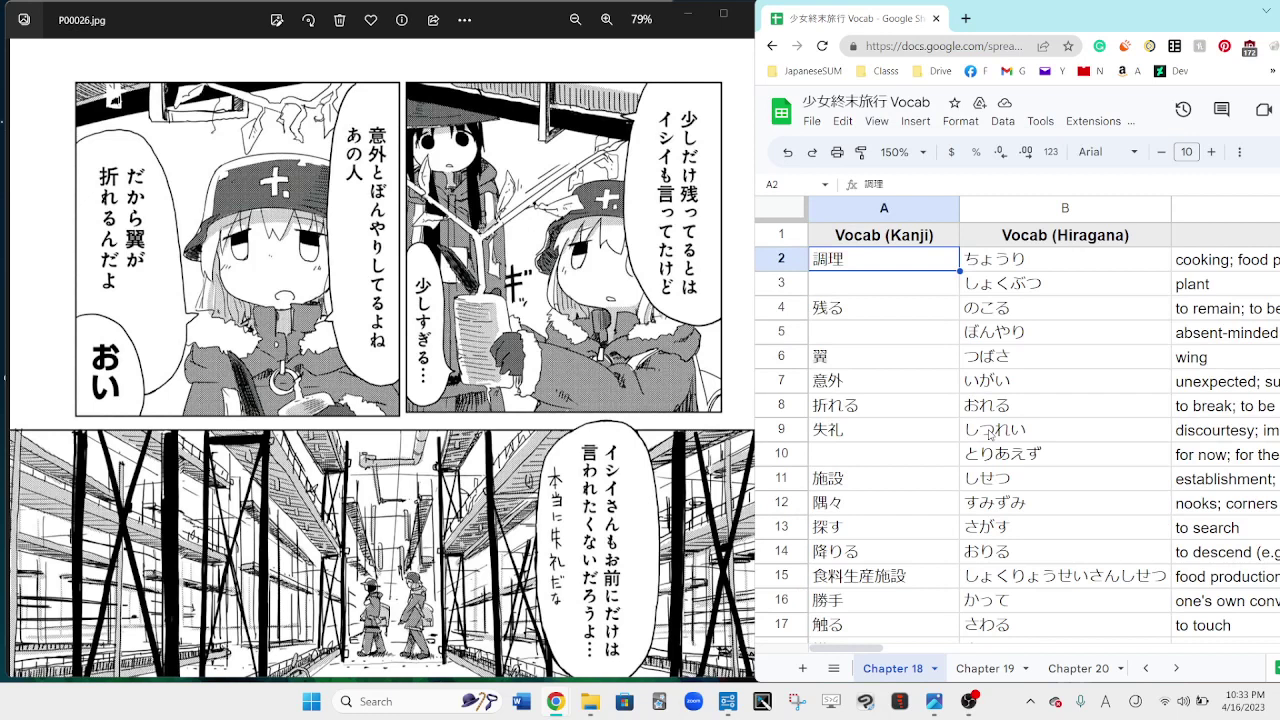
Step: Narrow the Vocab (Kanji) column A after selecting 失礼 and the ぼんやり row
left_click(931, 441)
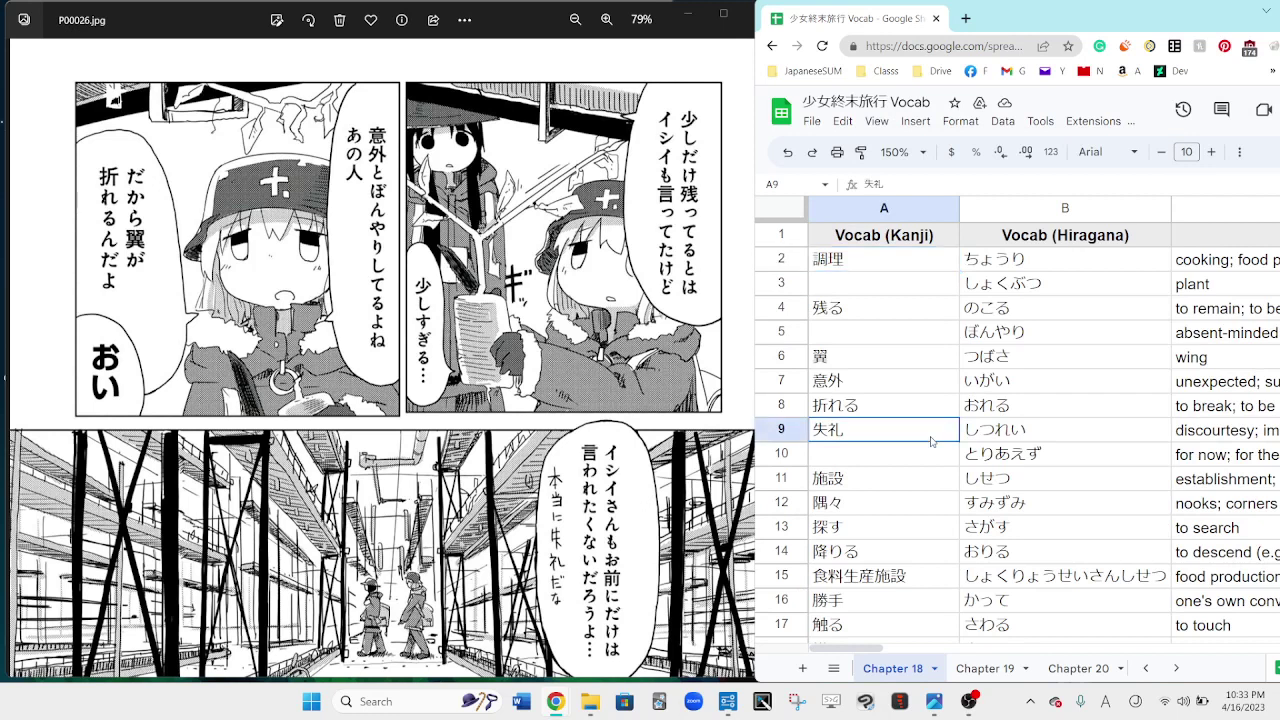
left_click(772, 332)
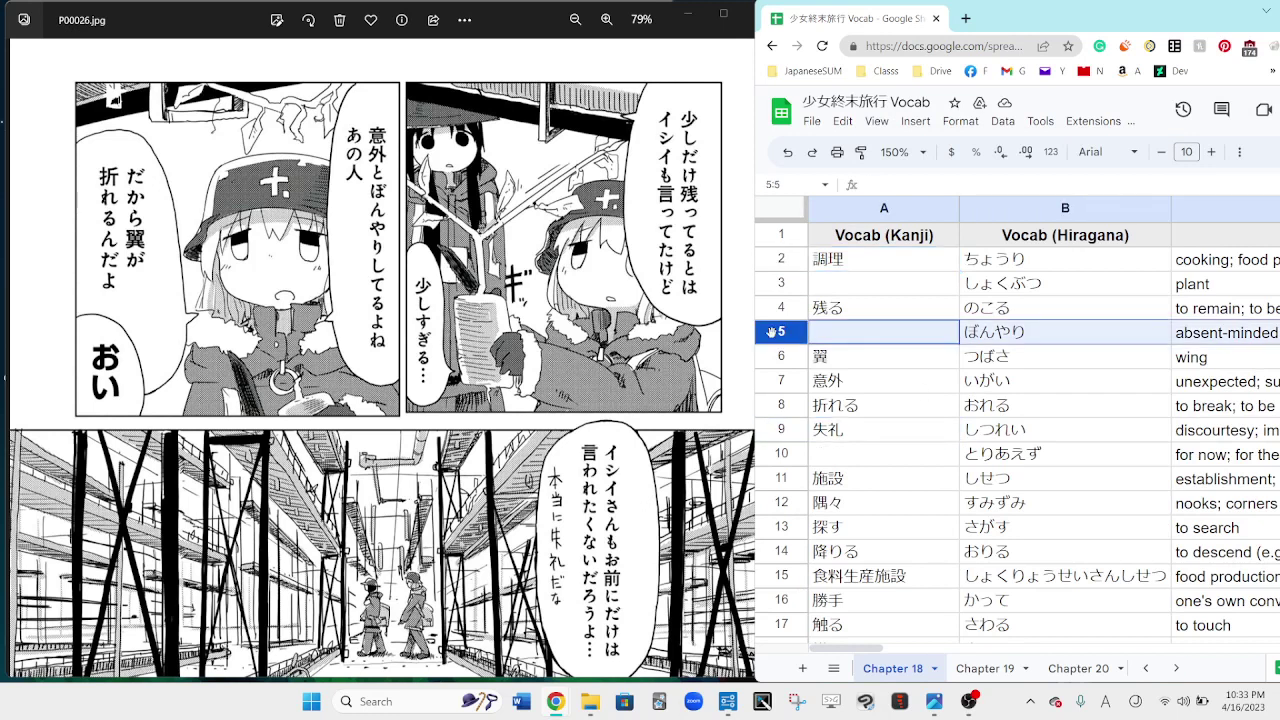
left_click_drag(958, 208, 930, 208)
Step: Select the rows for 翼, 折れる, 残る and 意外 in turn
left_click(868, 358)
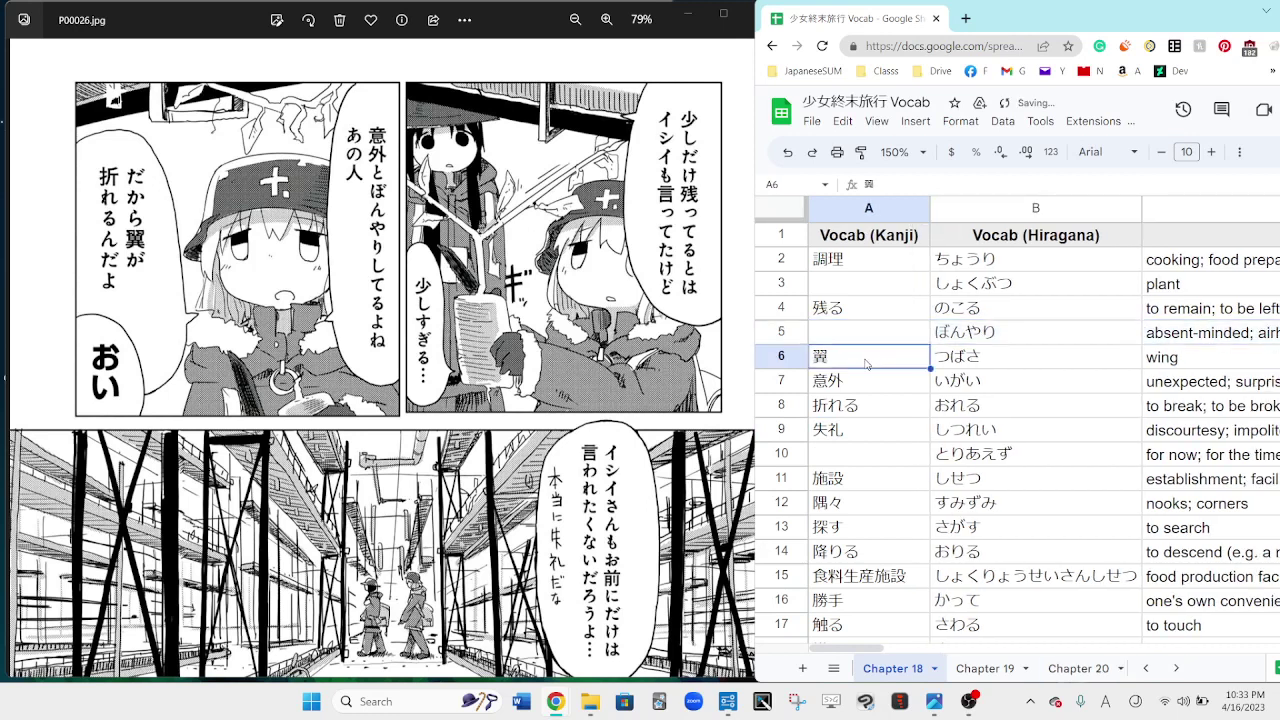
left_click(769, 357)
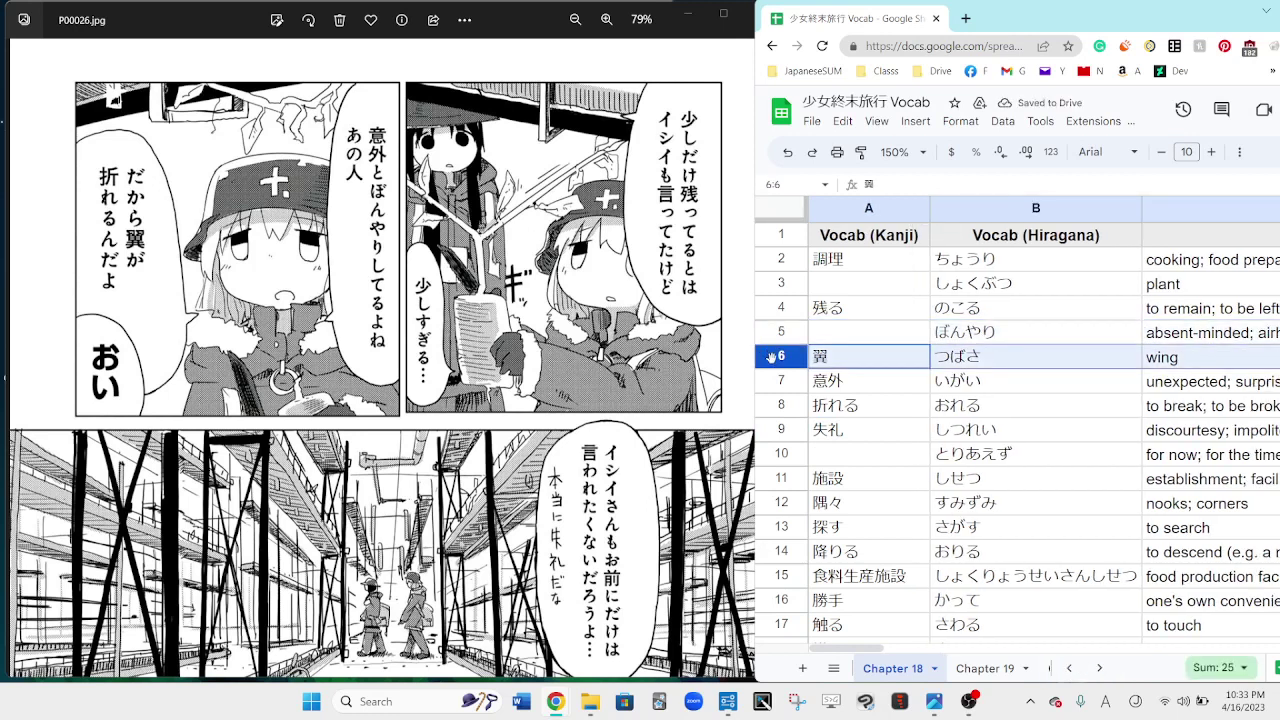
left_click(776, 404)
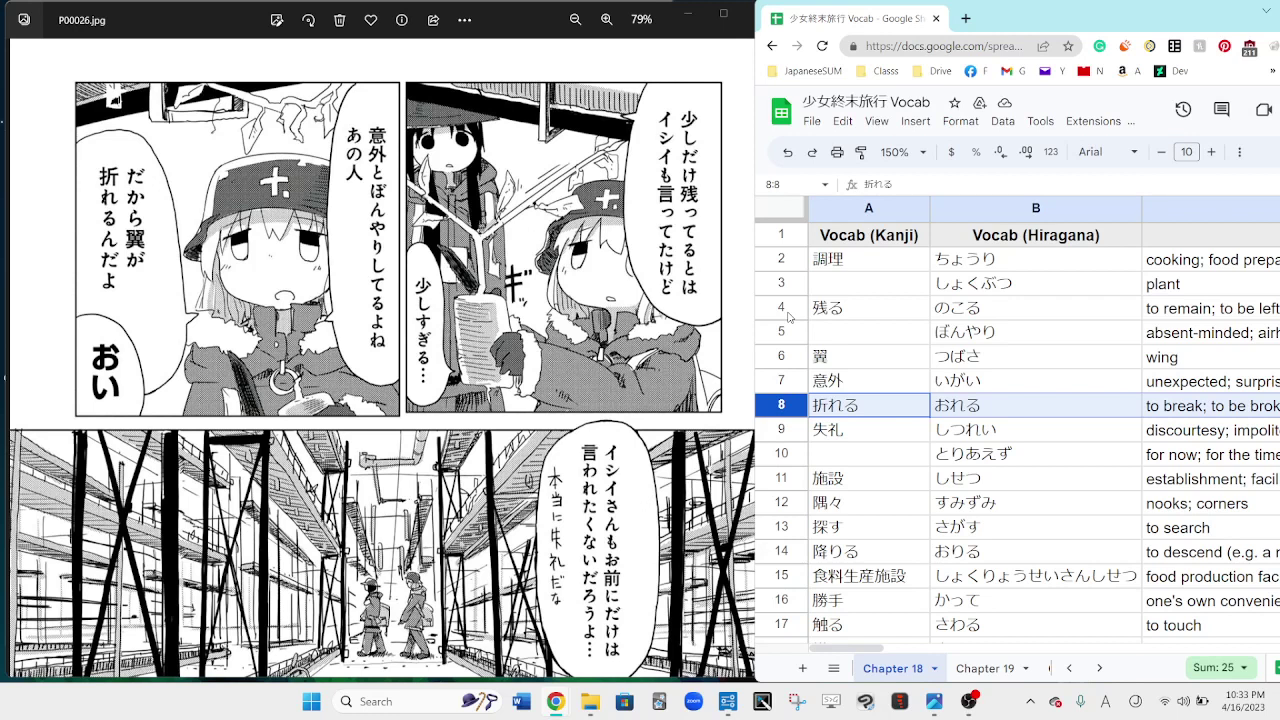
left_click(785, 309)
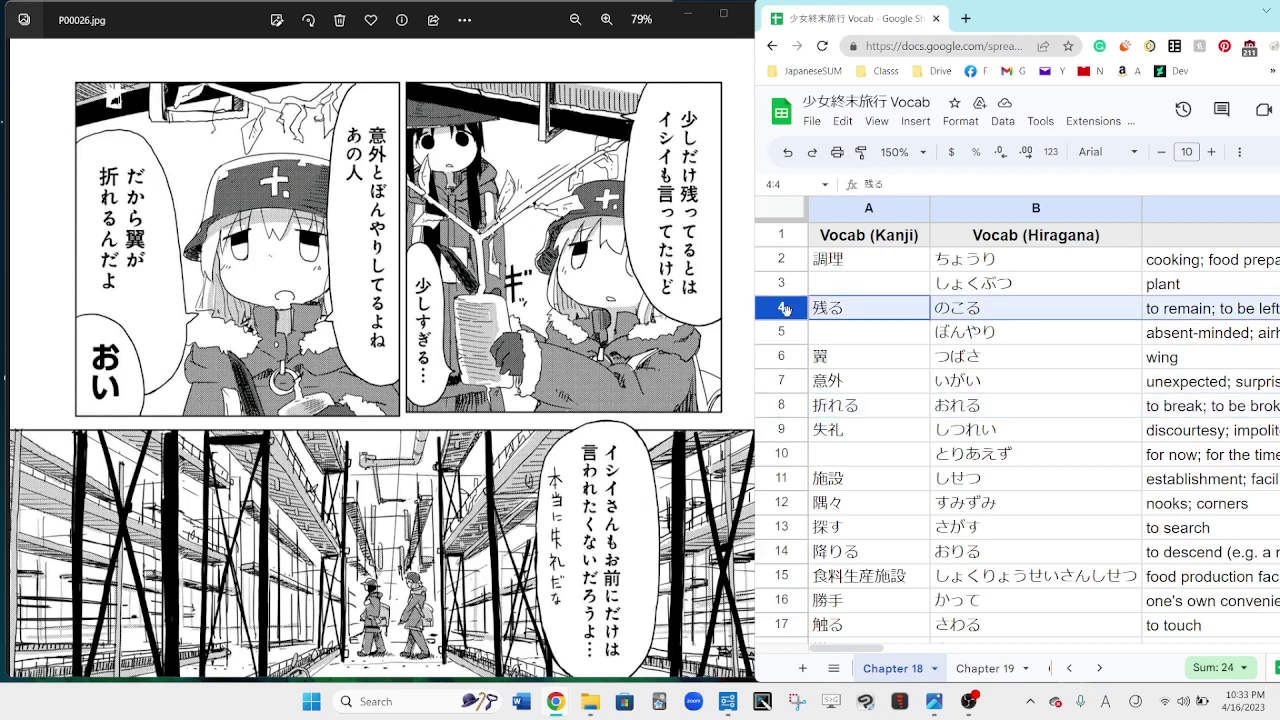
left_click(779, 383)
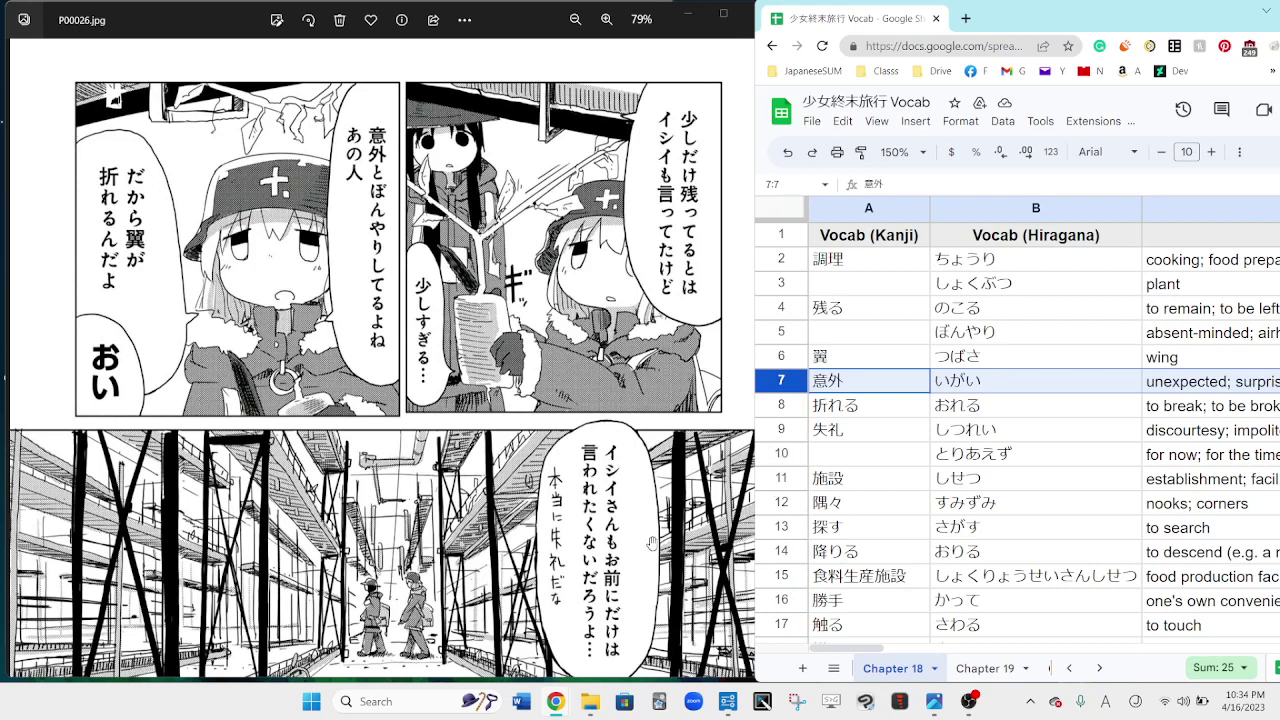
Step: Bring P00026.jpg back to the front and scroll down to its lower row of panels
left_click(636, 383)
scroll(636, 383, "down", 3)
scroll(636, 383, "down", 3)
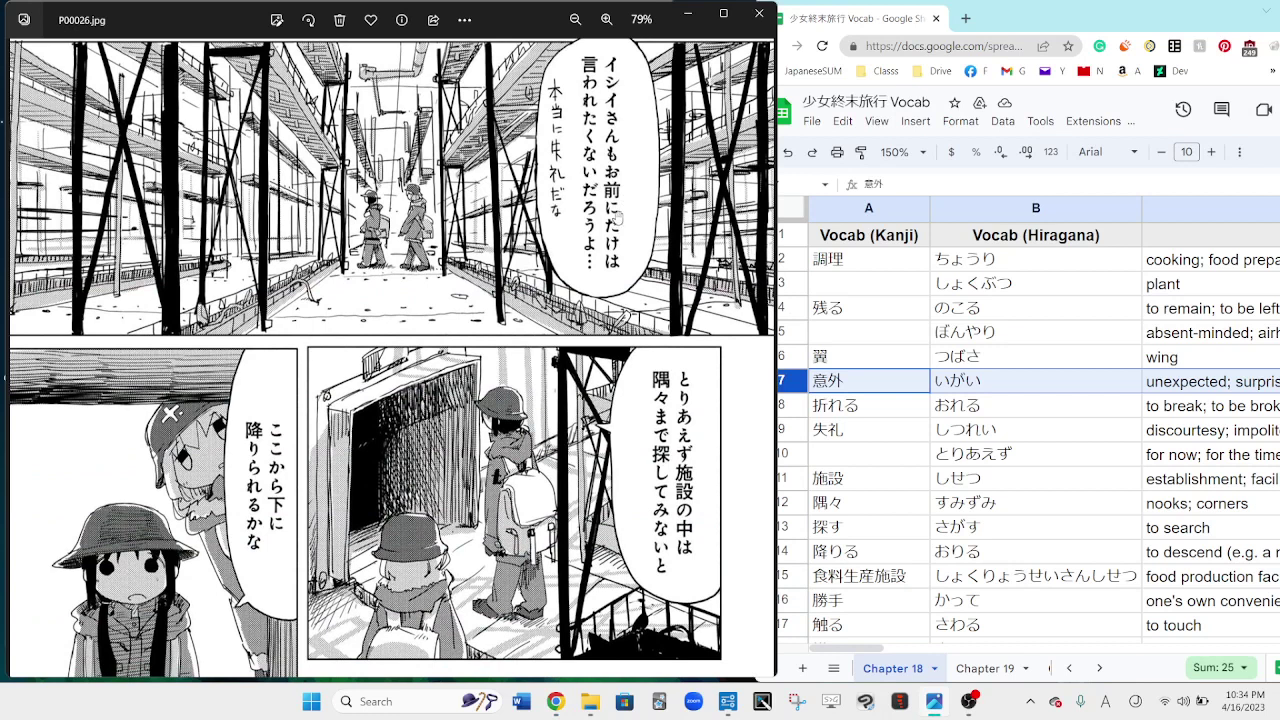
scroll(623, 225, "up", 3)
scroll(630, 210, "down", 3)
scroll(645, 180, "up", 2)
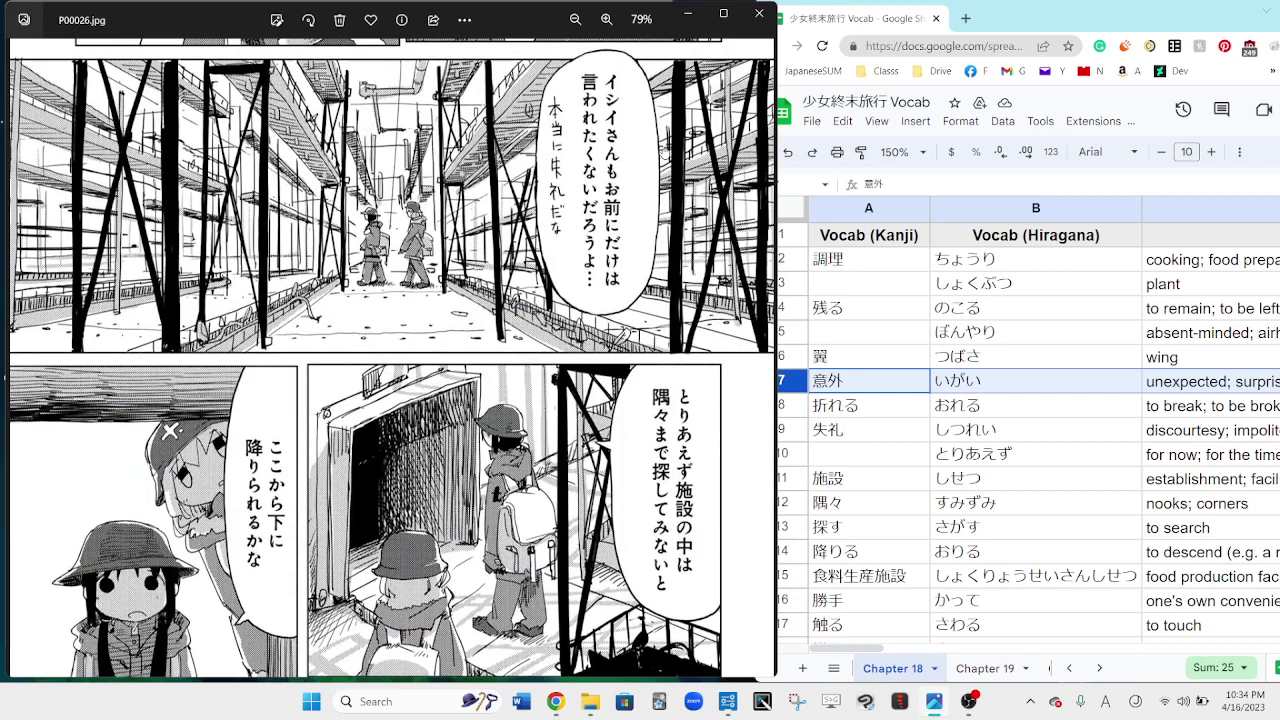
scroll(663, 143, "down", 1)
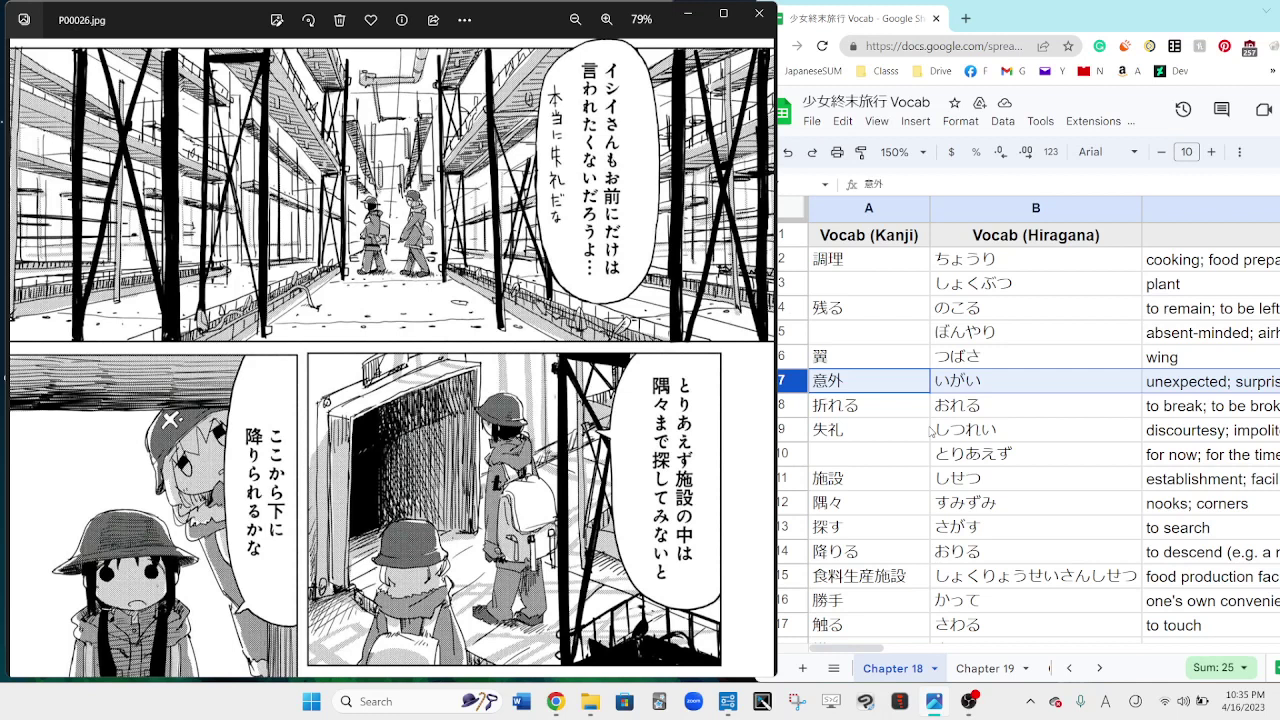
Step: Step down column A from A10 past 逃げる and 粉 to row 23
left_click(871, 463)
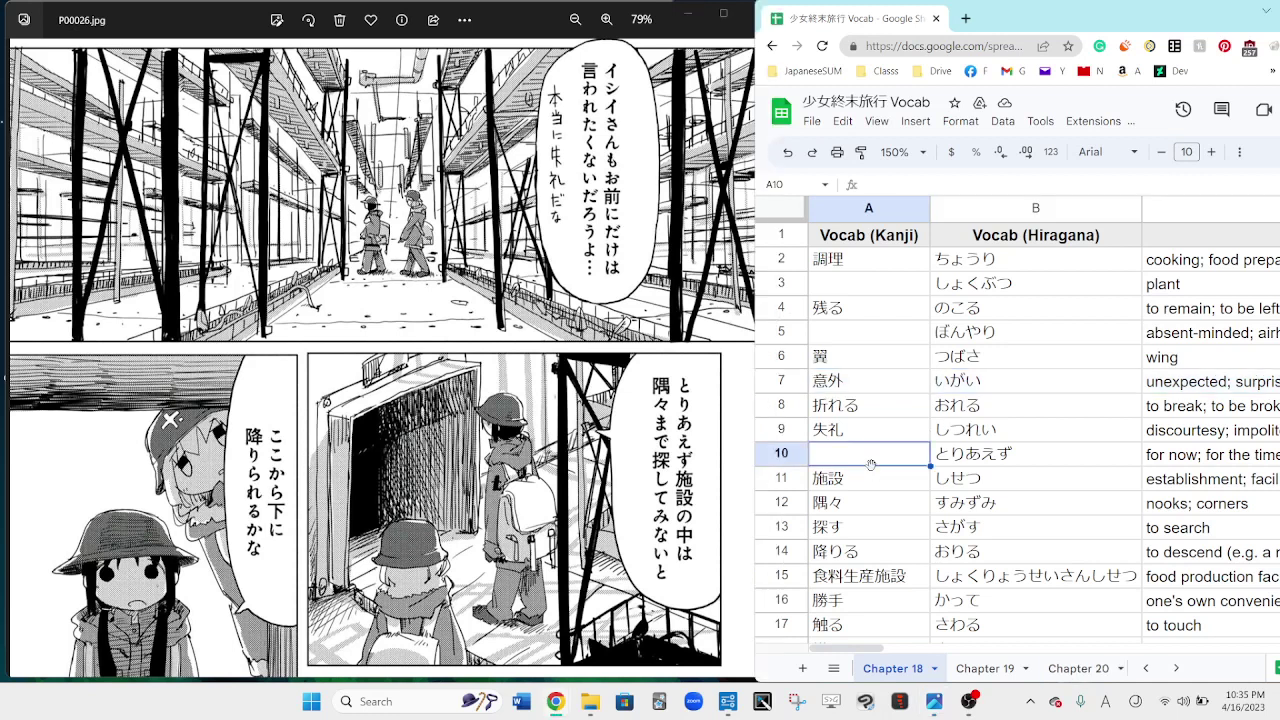
key("Down")
key("Down")
key("Down")
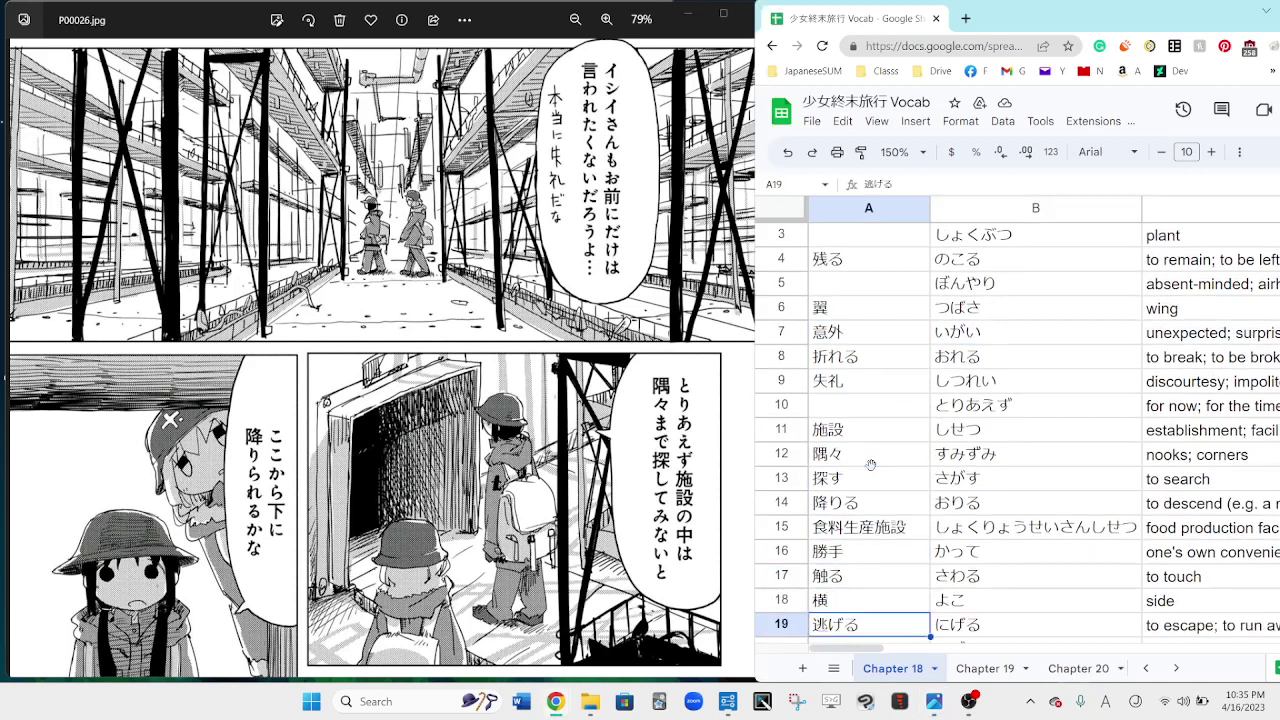
key("Down")
key("Down")
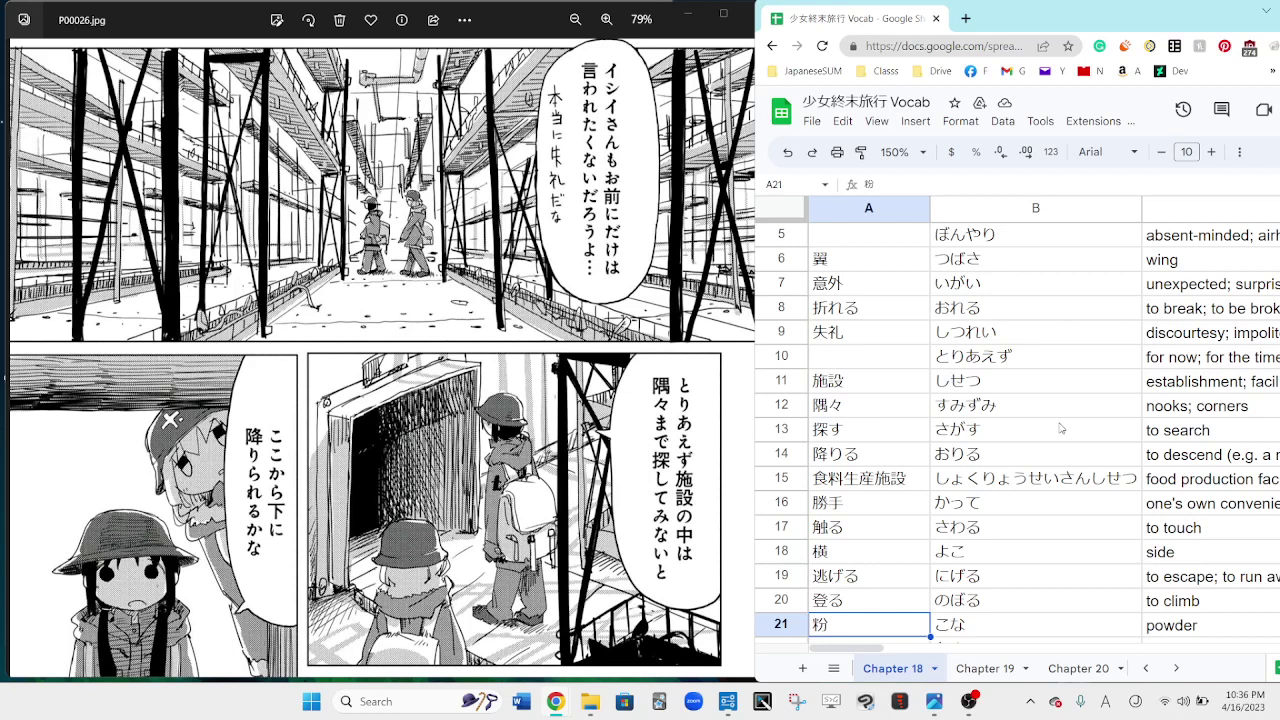
key("Down")
key("Down")
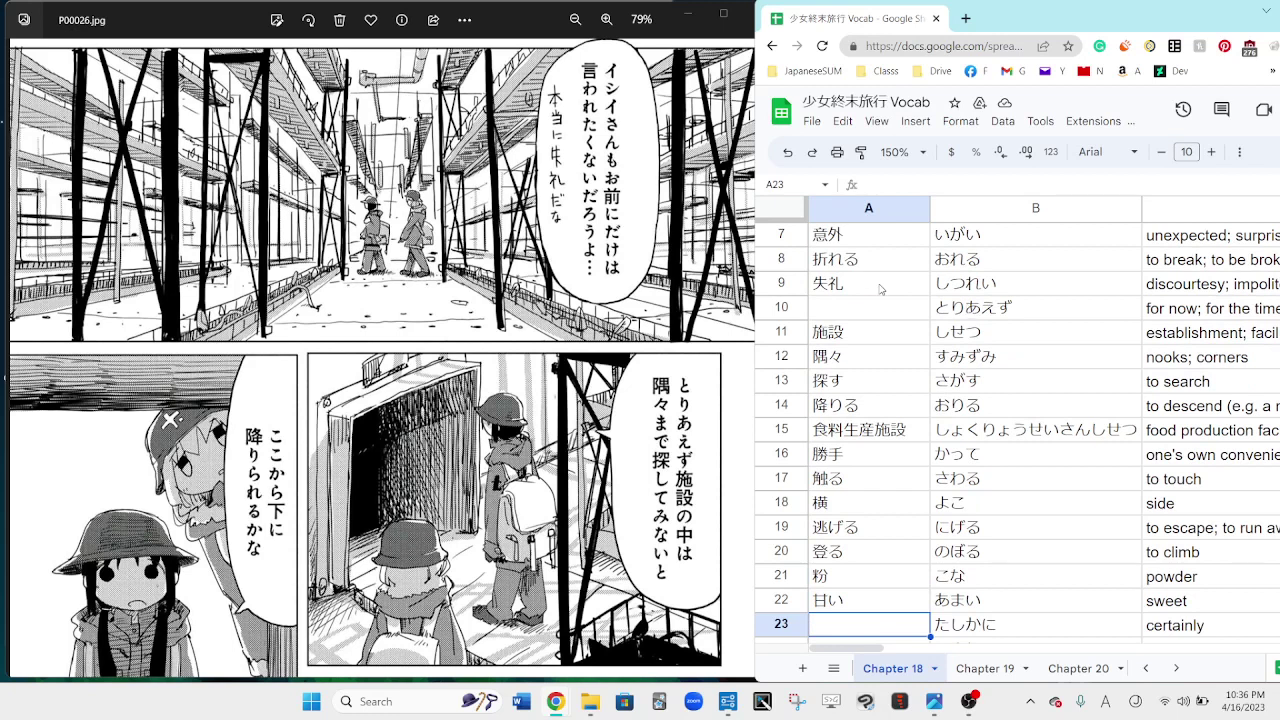
Step: Select the 失礼, 施設, 隅々 and 探す vocab rows in turn
right_click(786, 280)
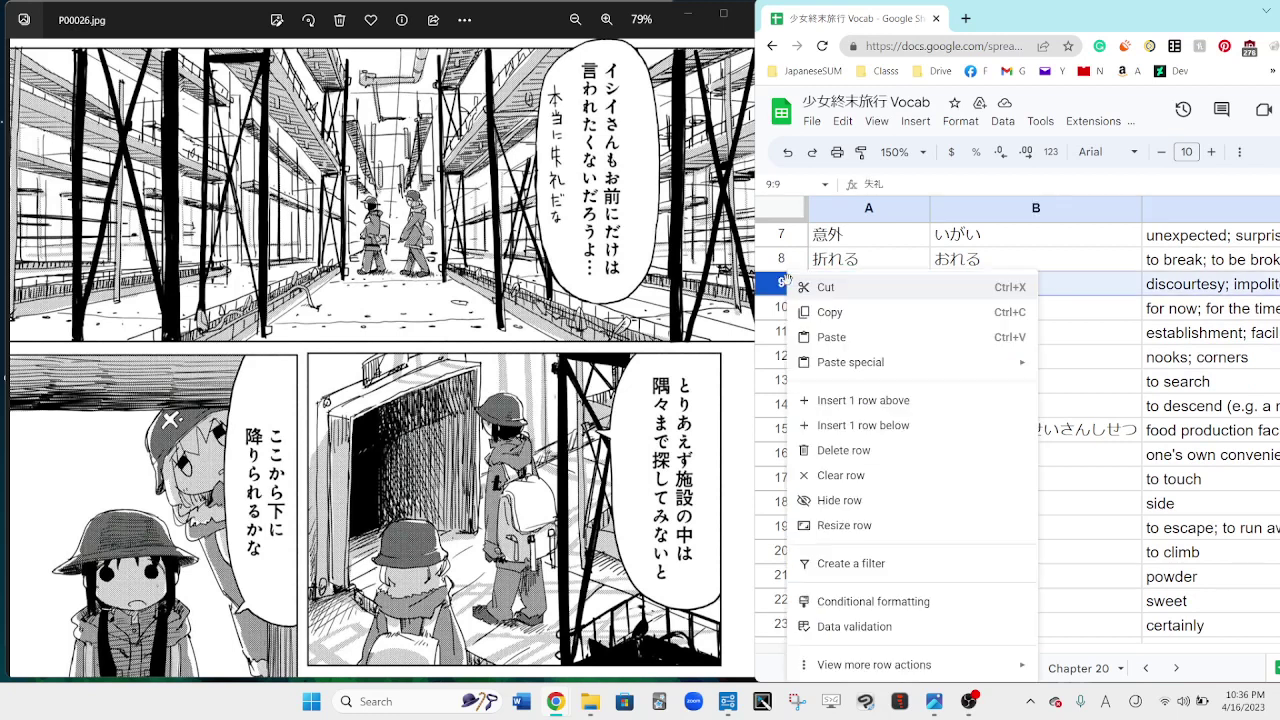
left_click(1055, 331)
left_click(781, 284)
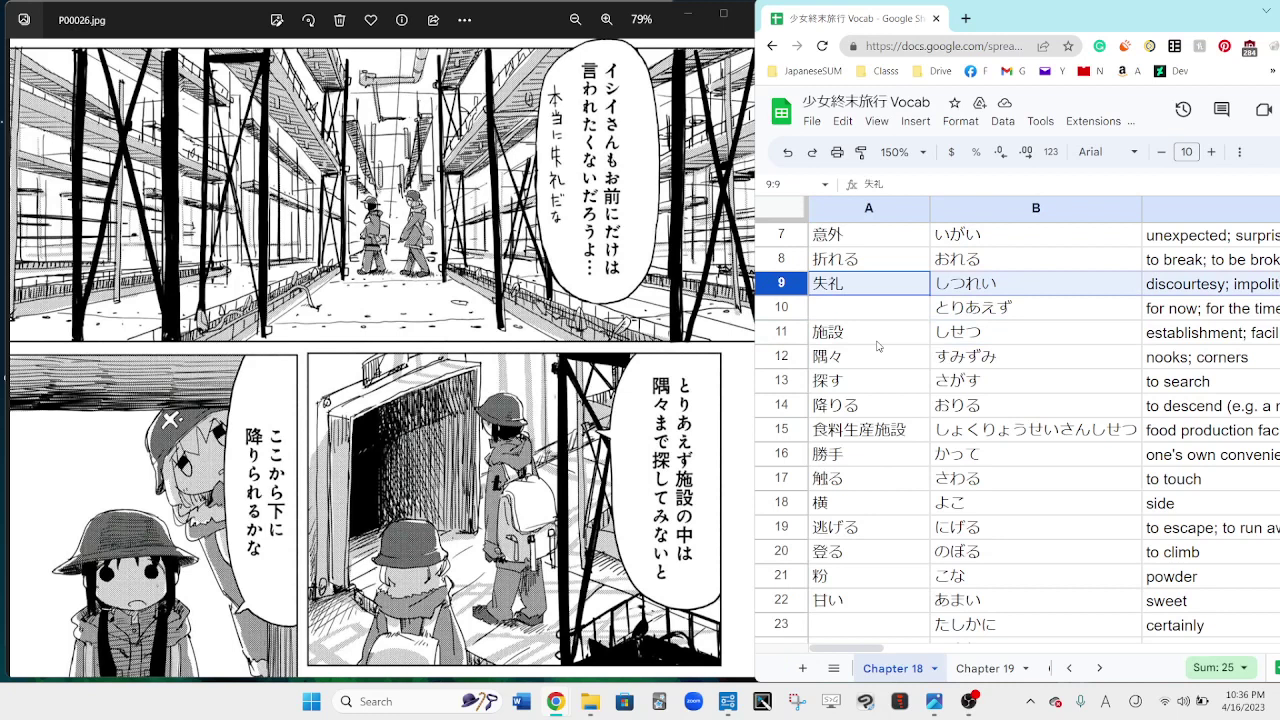
left_click(783, 333)
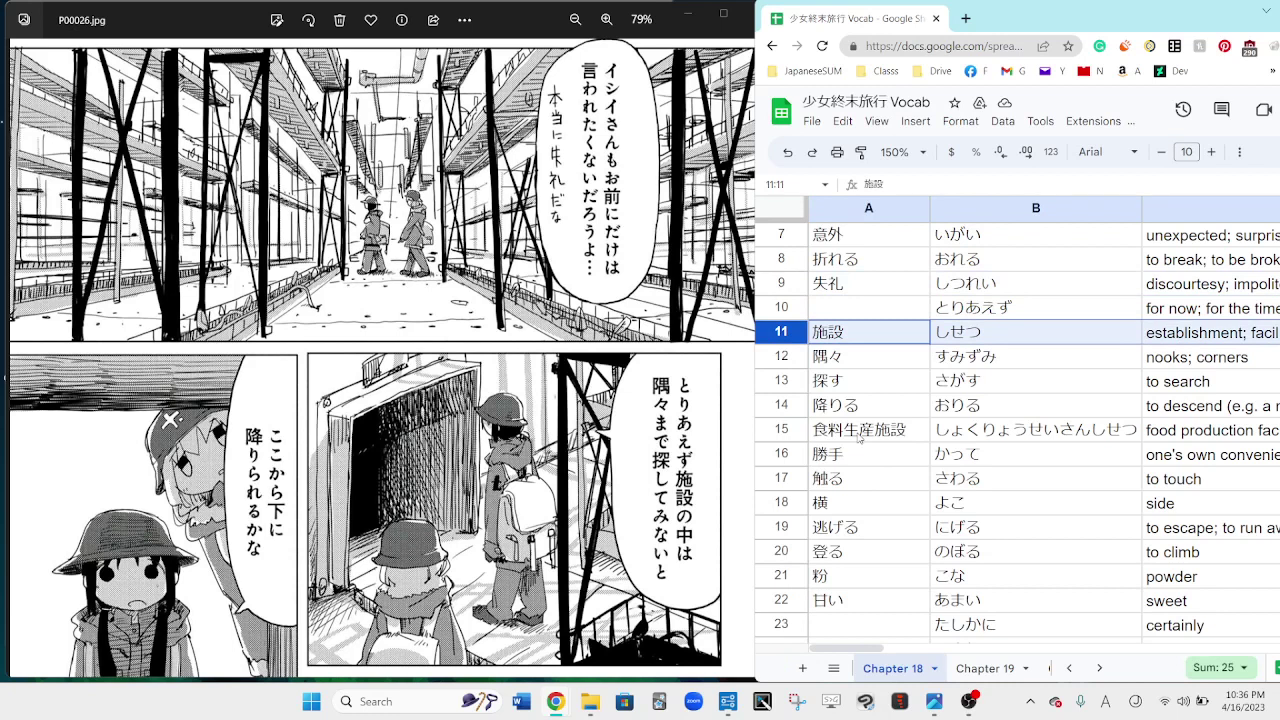
left_click(797, 362)
left_click(784, 381)
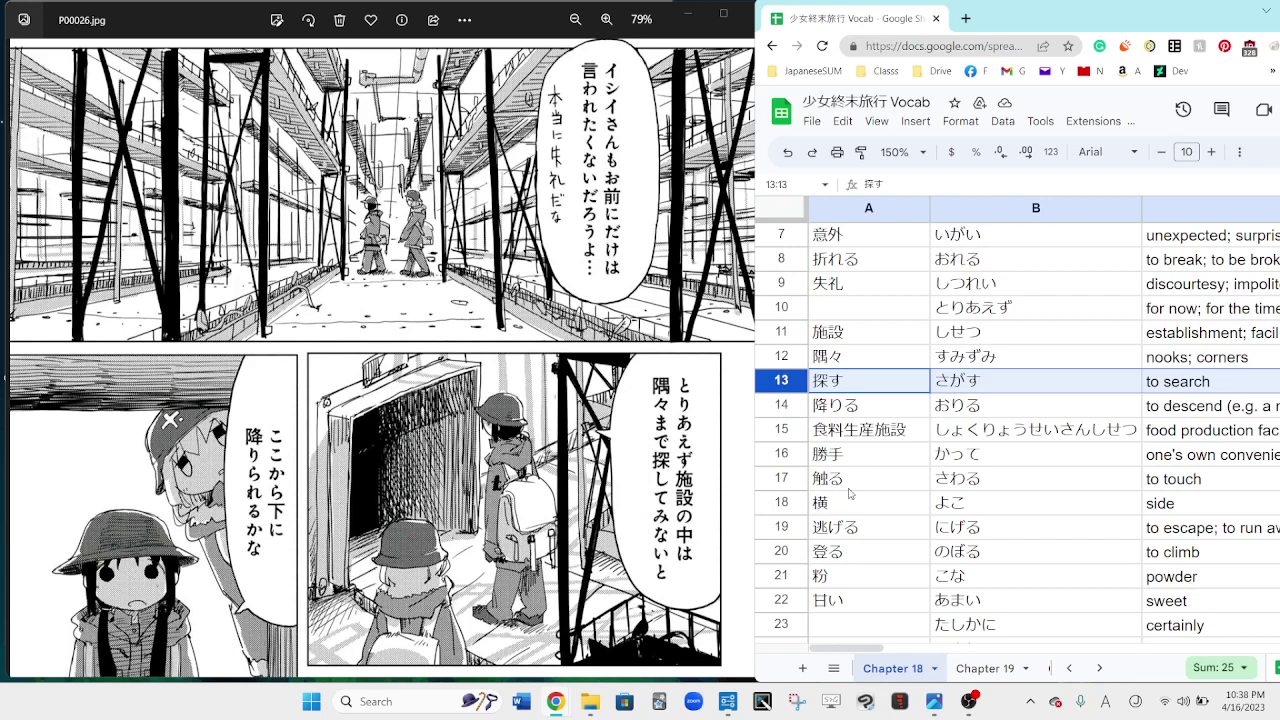
Step: Highlight the 降りる row, then advance the Photos viewer to P00027.jpg
left_click(781, 402)
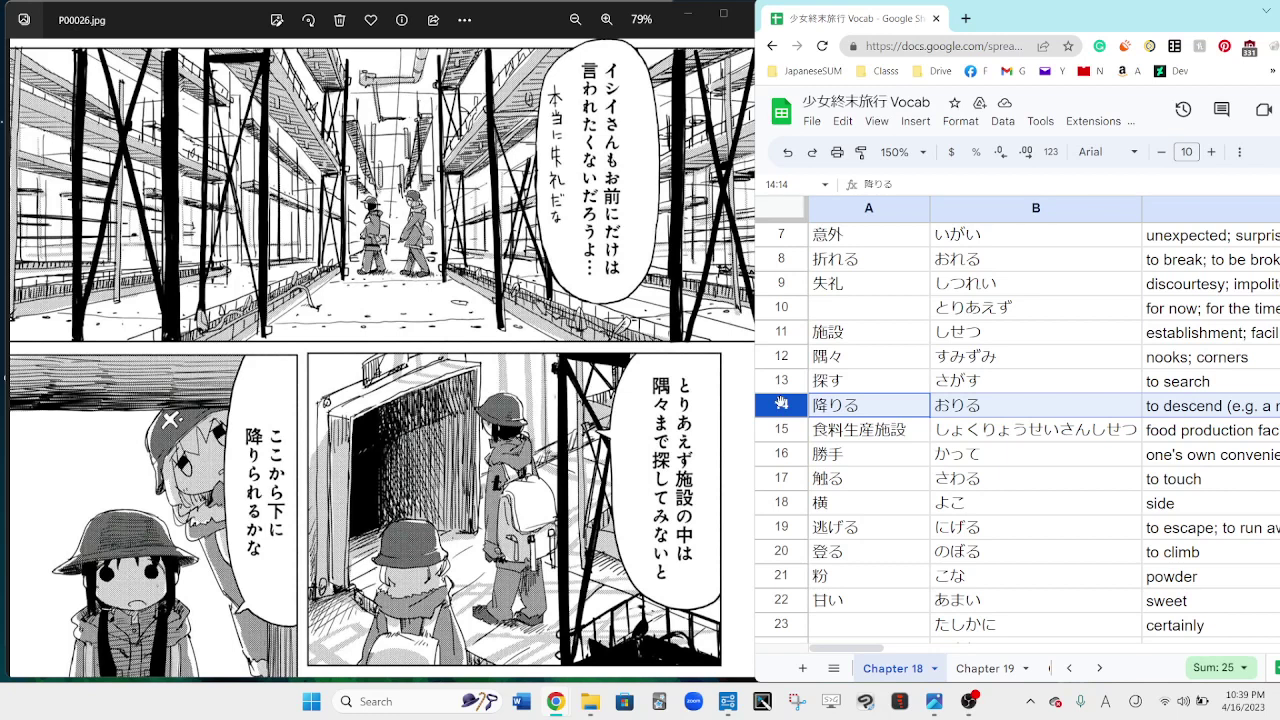
left_click(410, 456)
key("Right")
Step: Zoom P00027.jpg, highlight the 食料生産施設 row 15, and collapse then re-expand the IPEVO toolbar
scroll(442, 193, "up", 5)
scroll(442, 193, "down", 3)
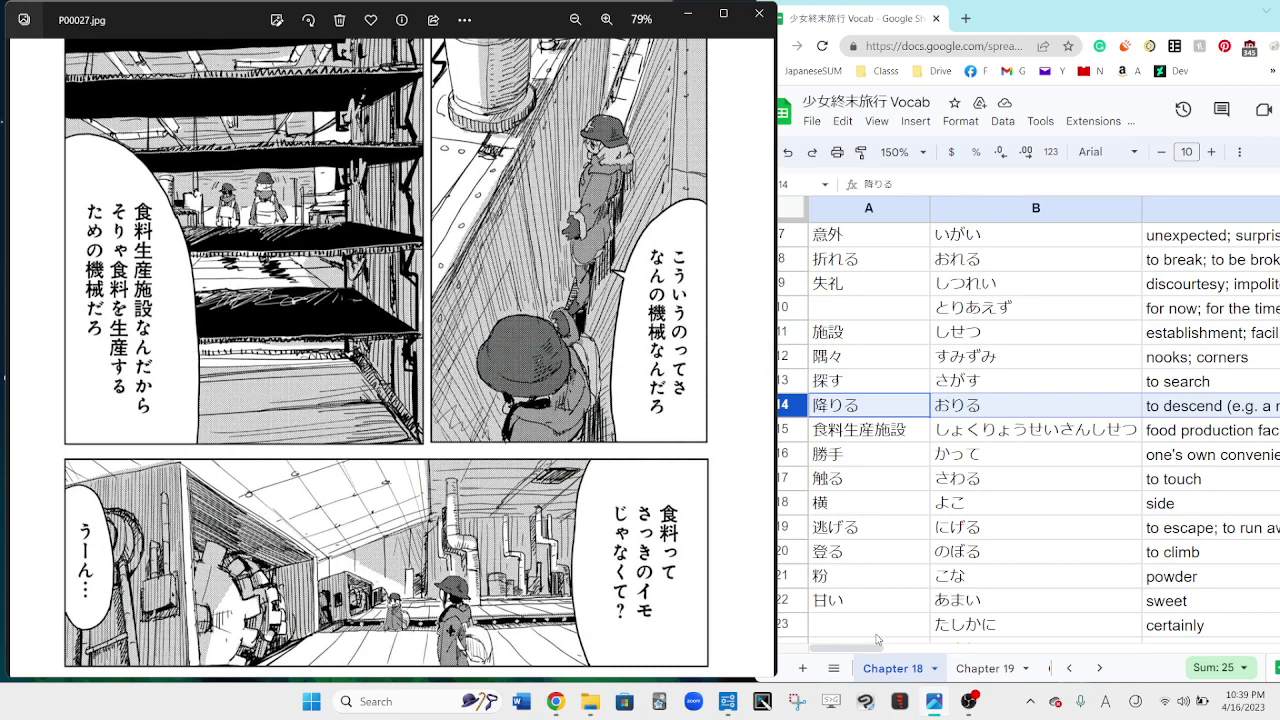
left_click(782, 424)
left_click(786, 430)
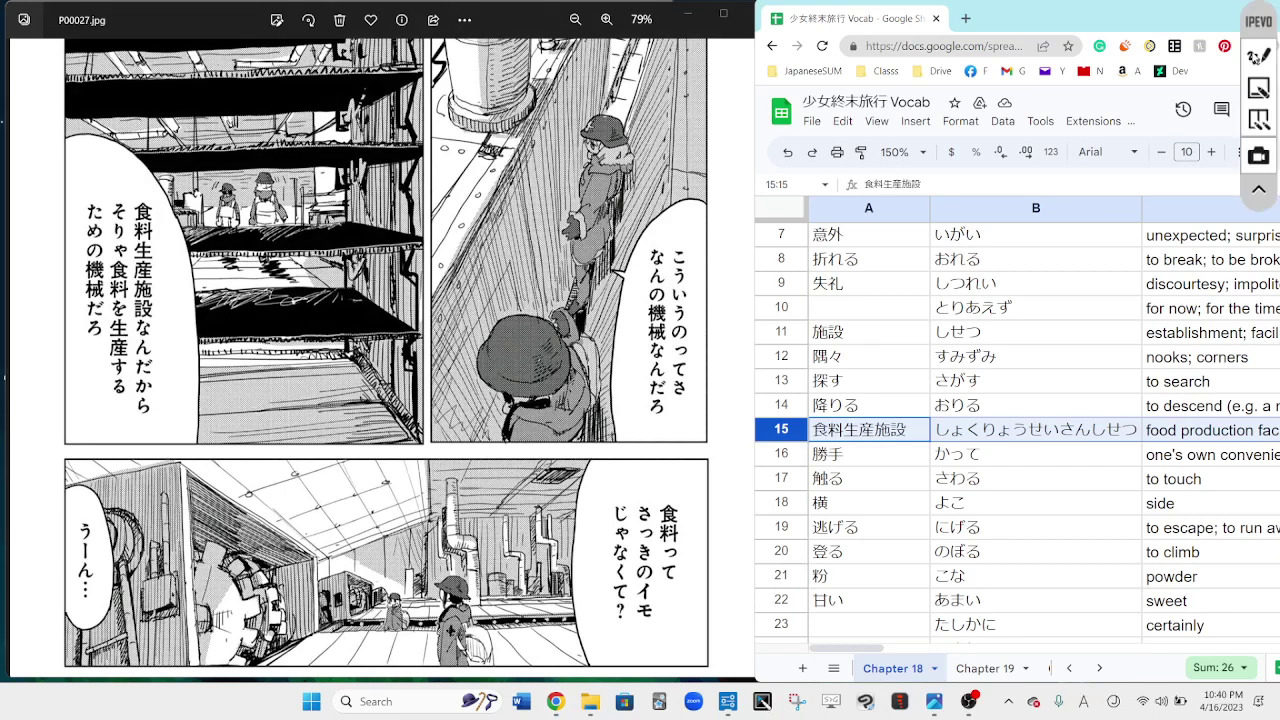
left_click(1260, 188)
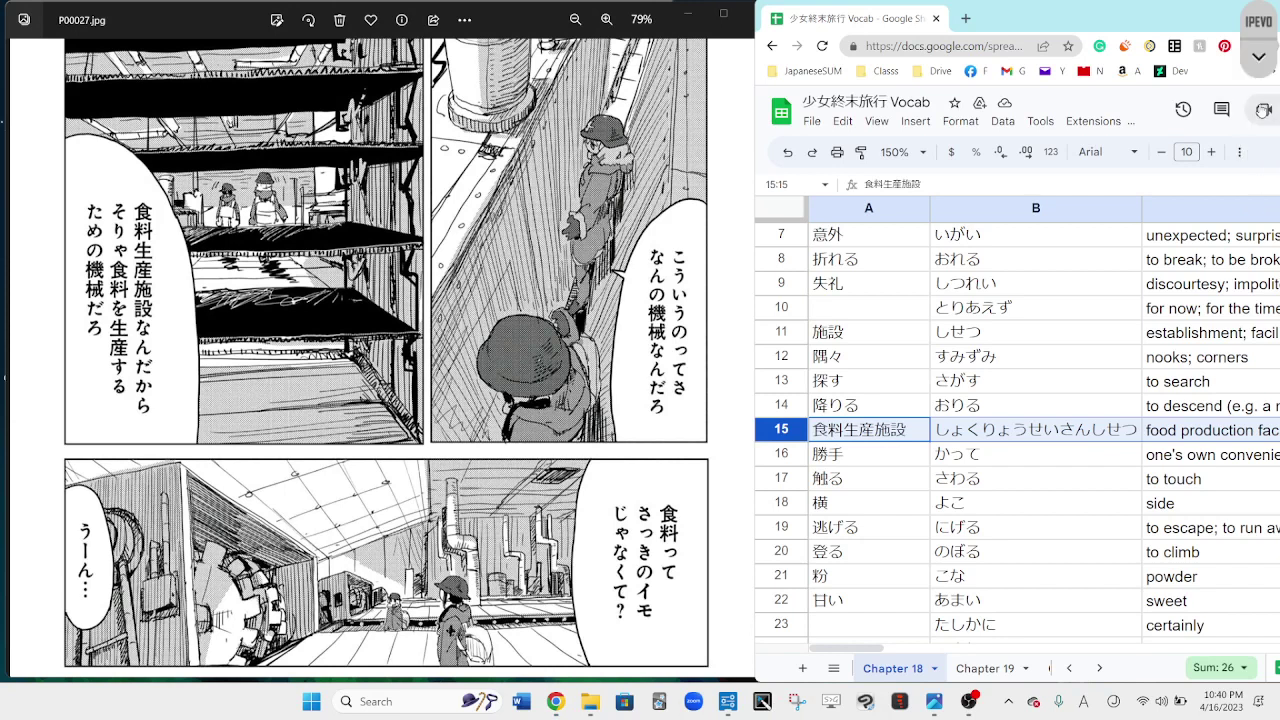
left_click(1258, 58)
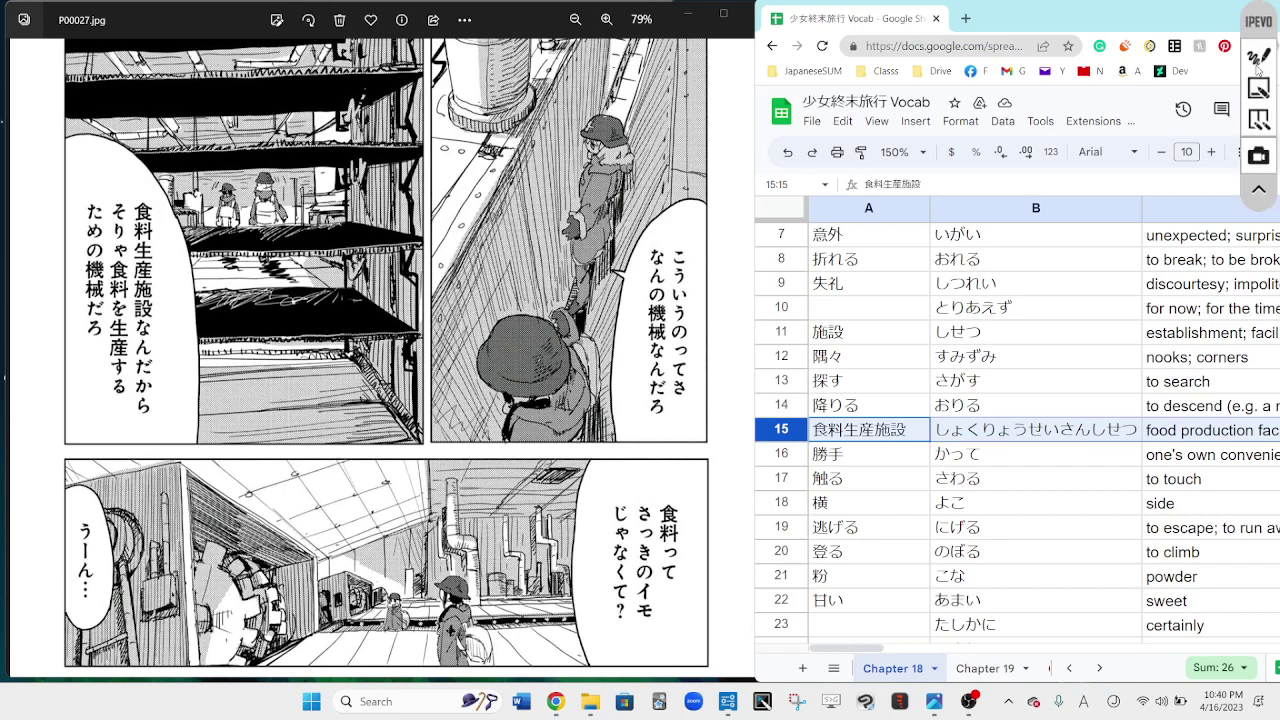
Step: Draw red IPEVO ink marks around the 食料生産施設 bubble and below から
left_click(1258, 64)
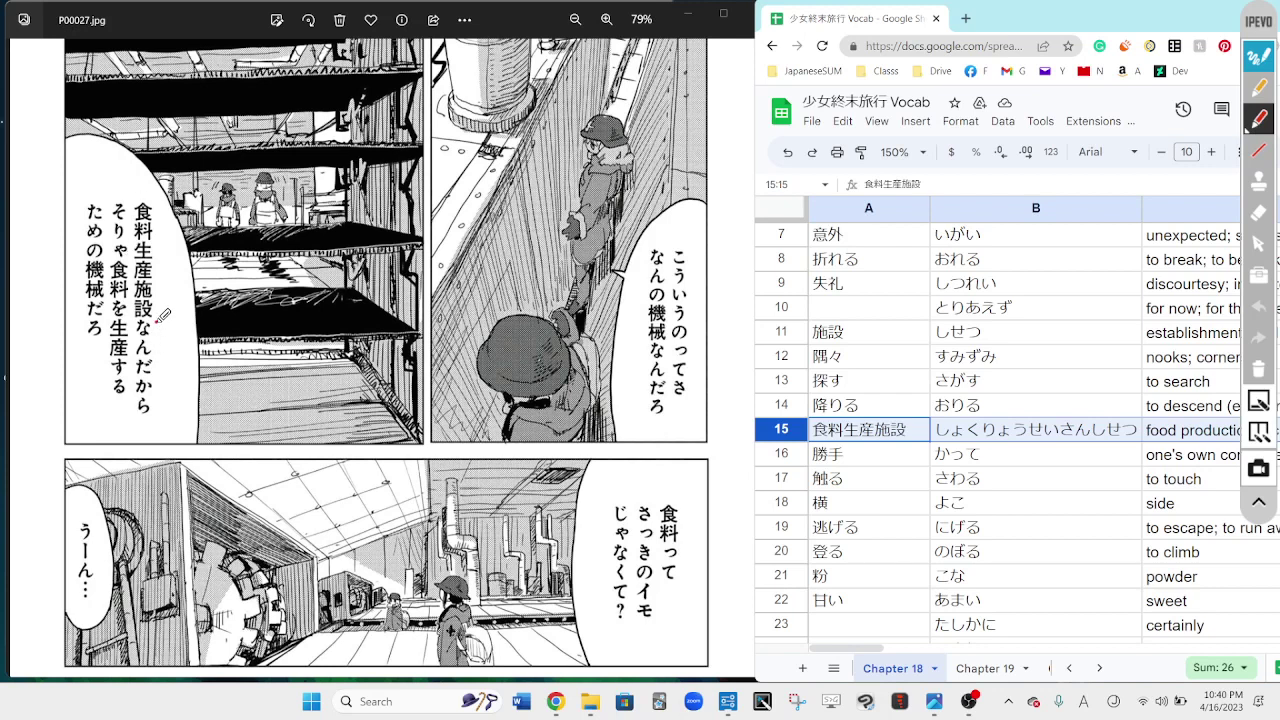
left_click_drag(158, 318, 158, 350)
left_click_drag(145, 171, 152, 172)
left_click_drag(124, 409, 148, 427)
Step: Clear the red ink, return to the arrow tool, and scroll to page 26's last panels
left_click(1260, 368)
left_click(1259, 243)
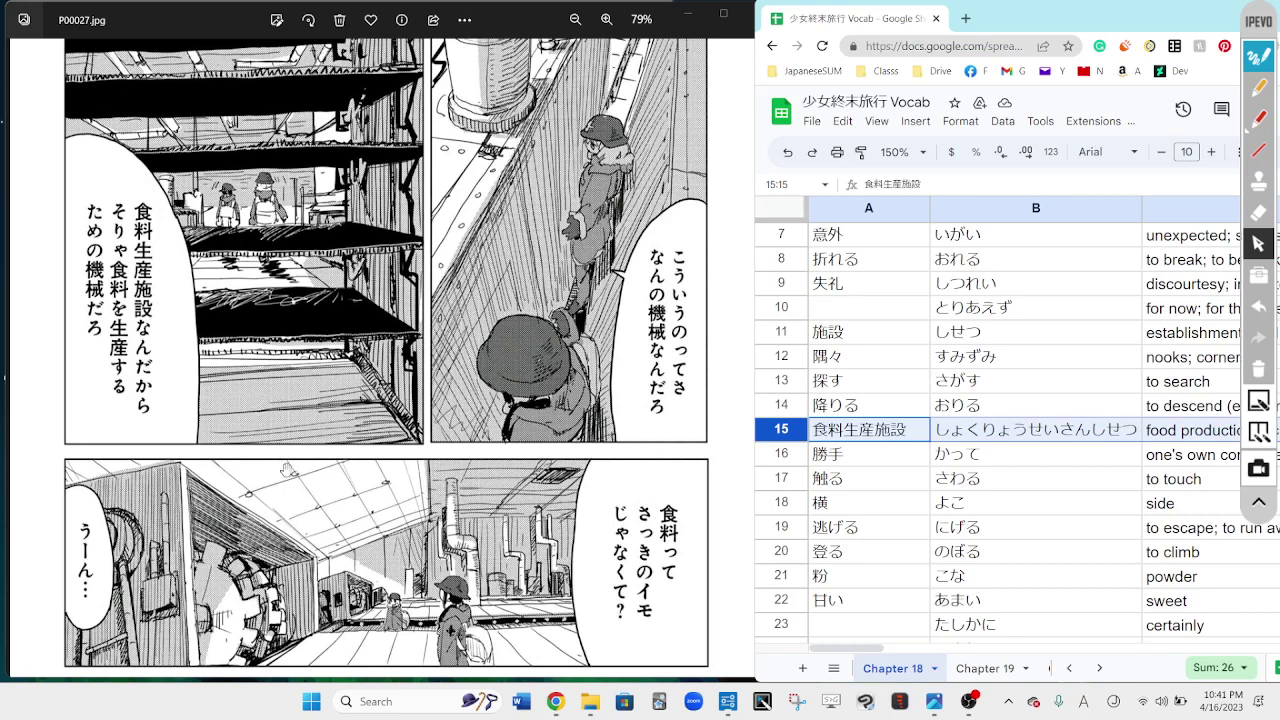
scroll(466, 610, "down", 2)
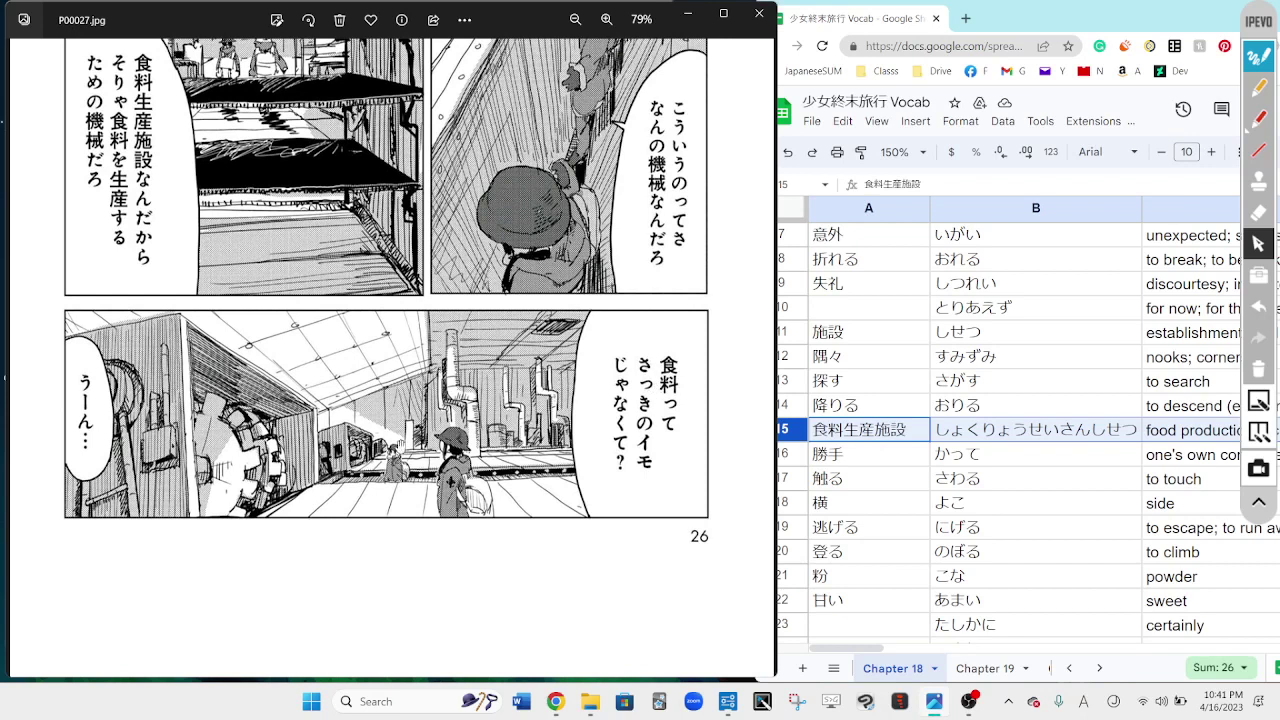
Step: Page ahead two manga pages to page 28, zooming in on each page's panels to read them
scroll(529, 554, "down", 3)
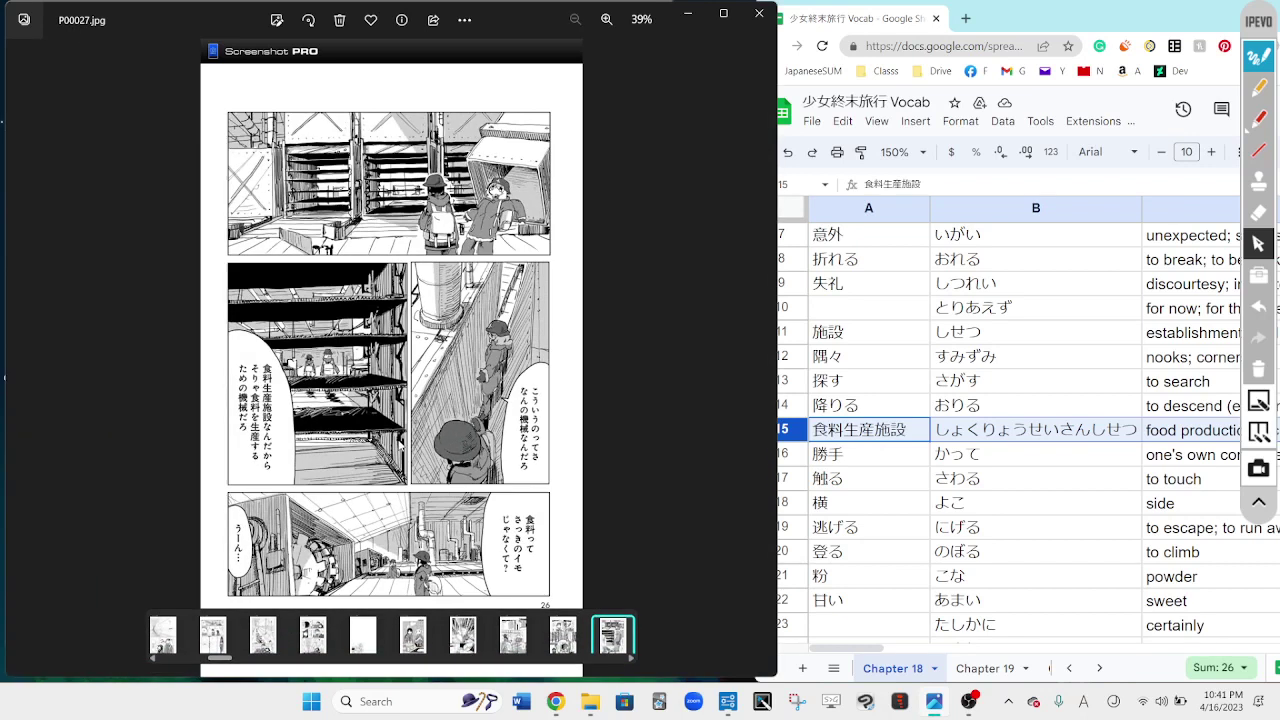
key("Right")
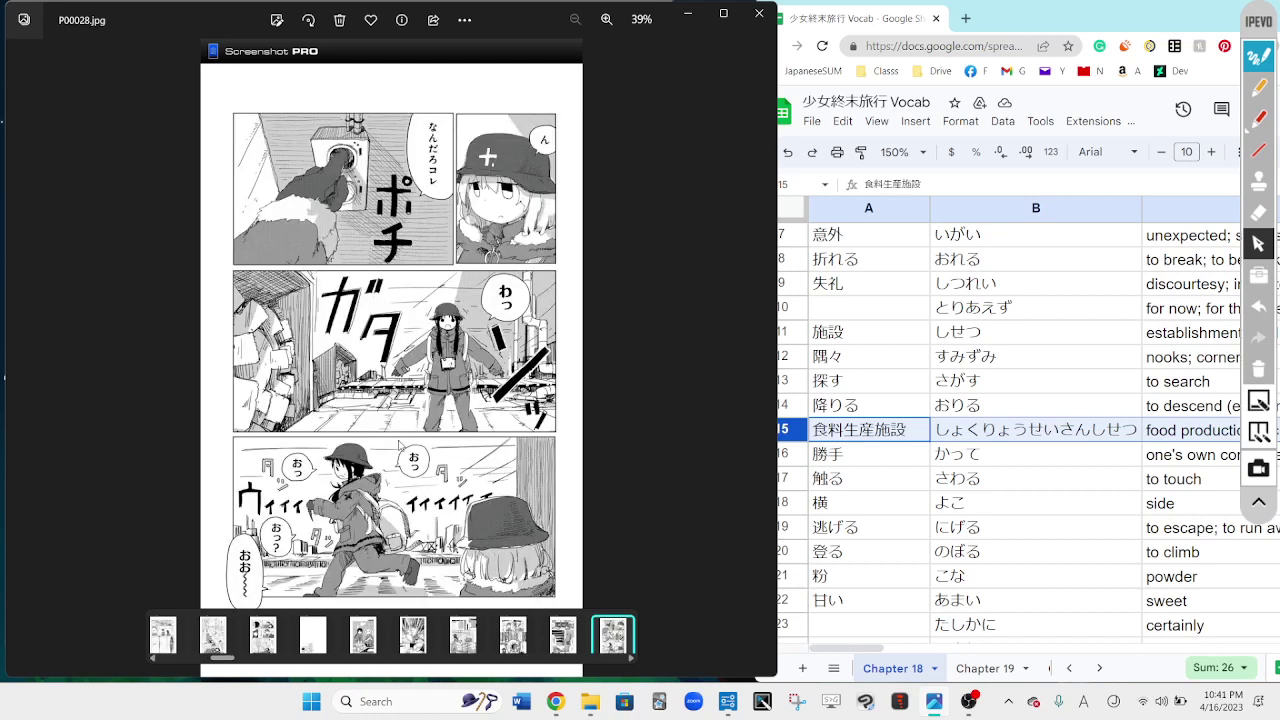
scroll(406, 263, "up", 3)
left_click_drag(406, 263, 367, 374)
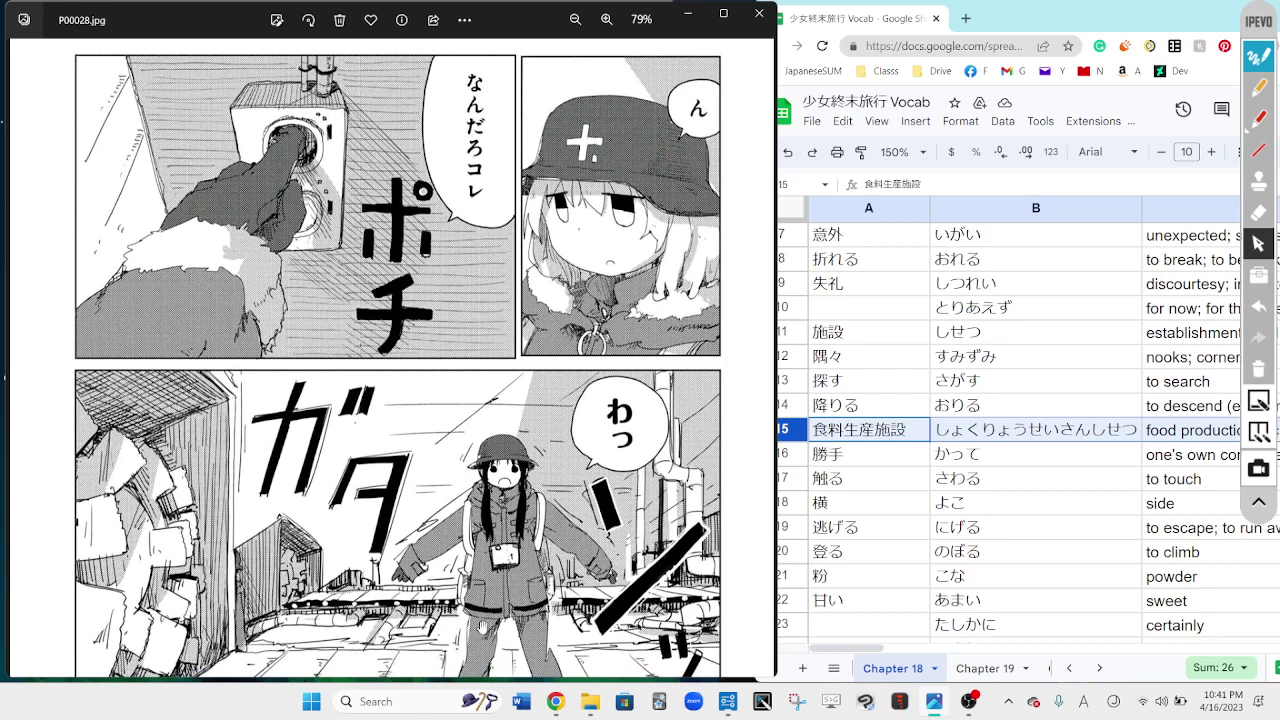
scroll(478, 612, "down", 3)
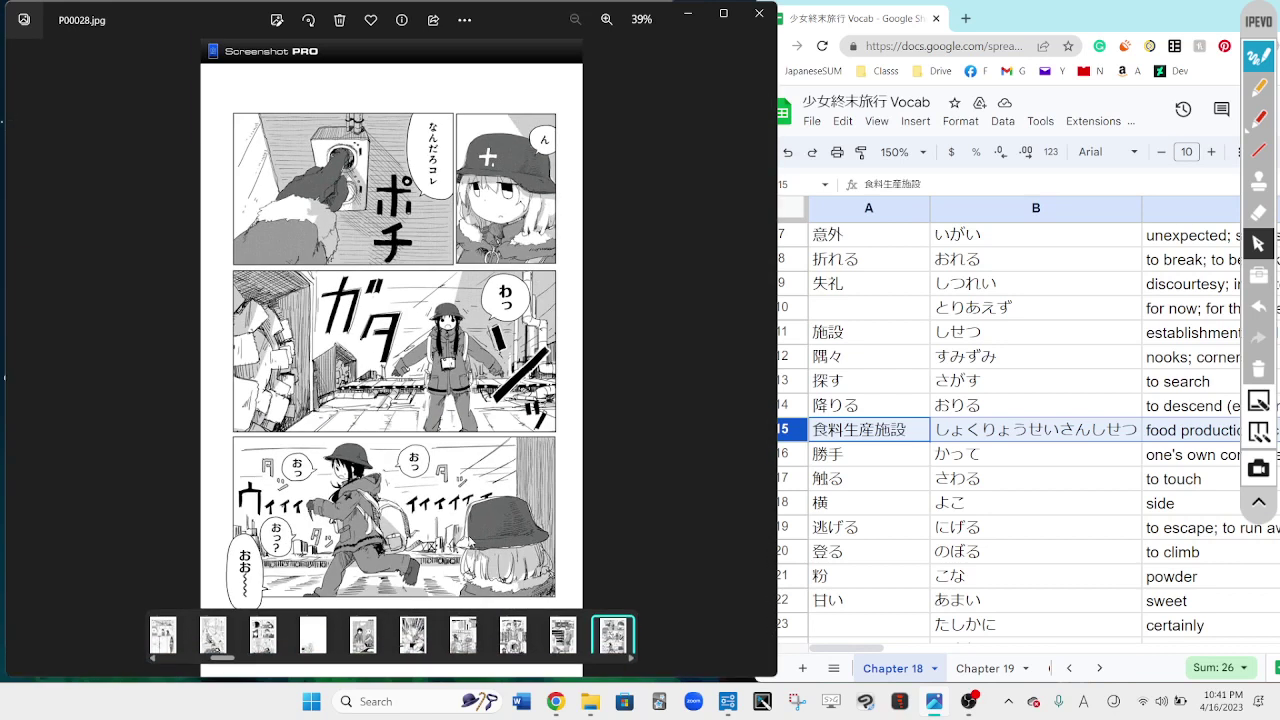
key("Right")
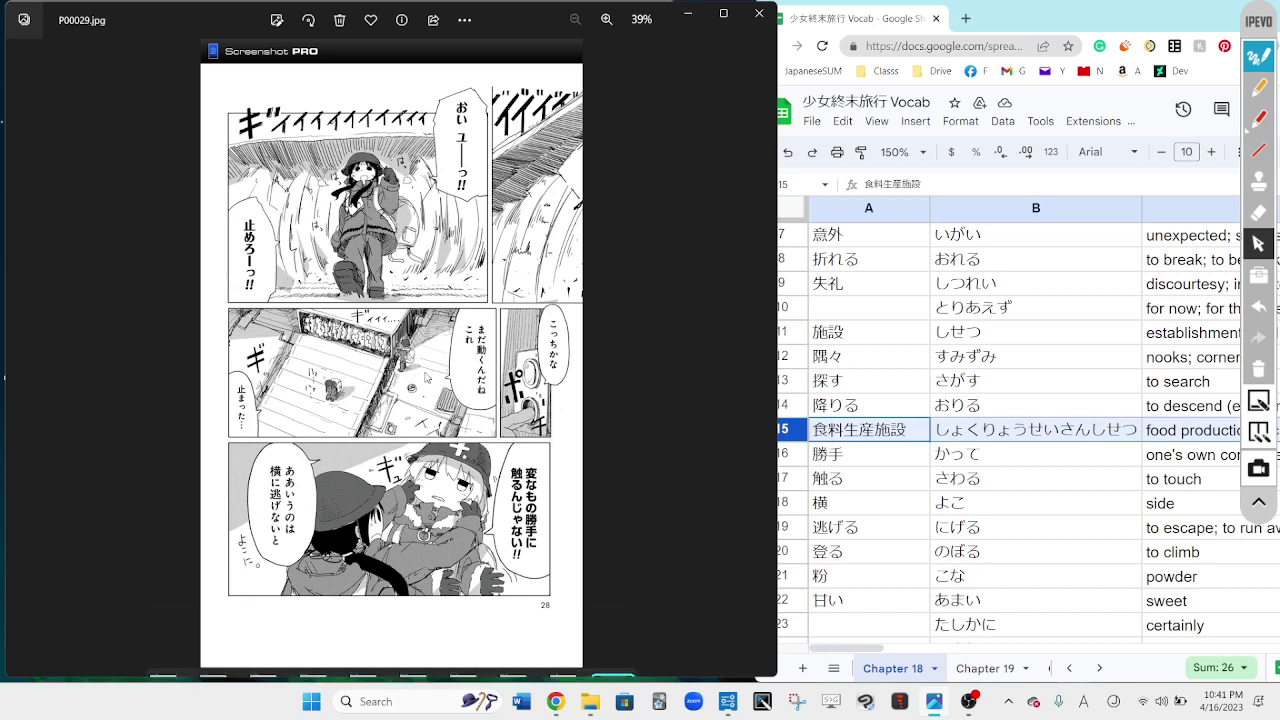
scroll(428, 378, "up", 3)
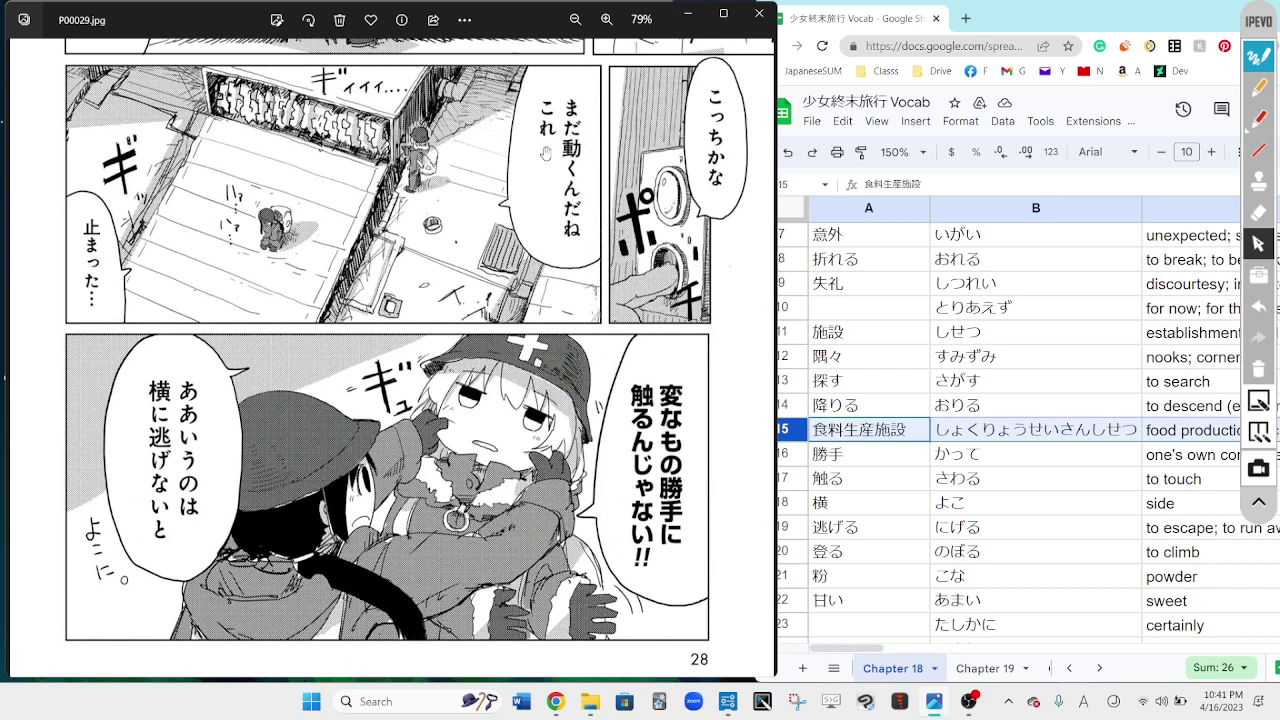
Step: Draw orange IPEVO marks under the upper-right panel and beside the lower panel, then erase them
left_click(1262, 98)
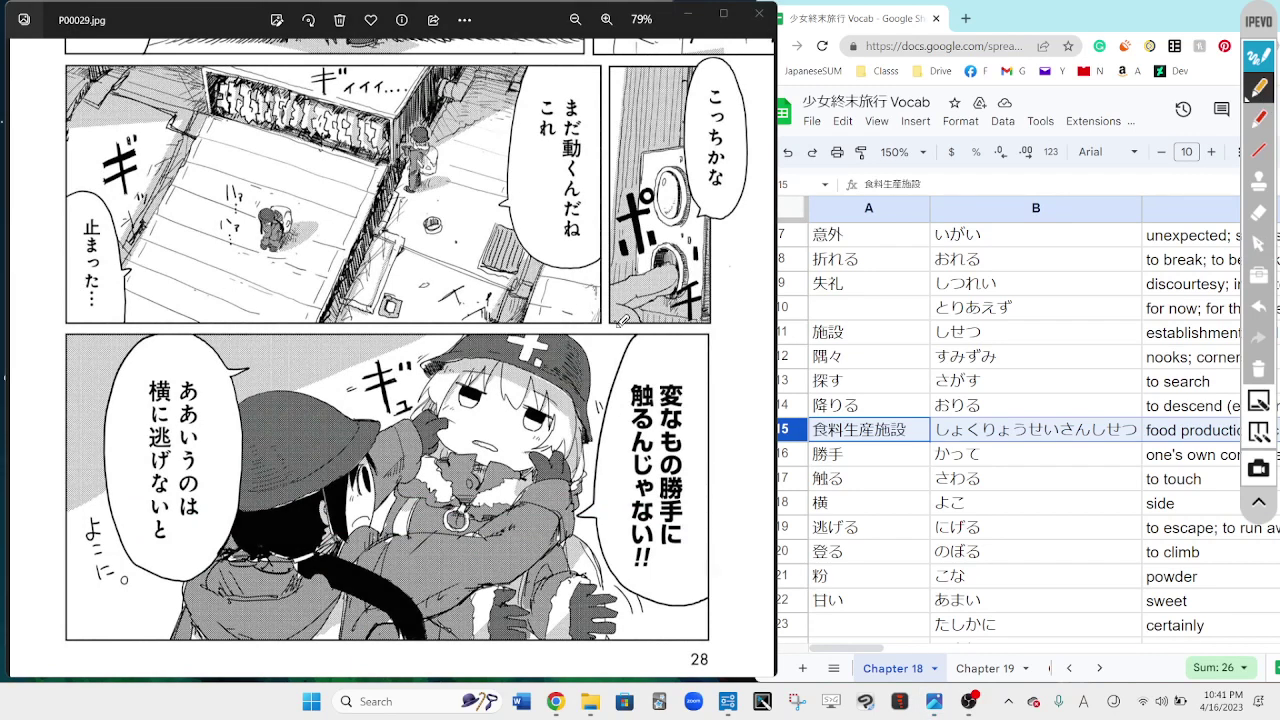
mouse_move(600, 326)
left_mouse_down()
mouse_move(722, 320)
mouse_move(726, 358)
left_mouse_up()
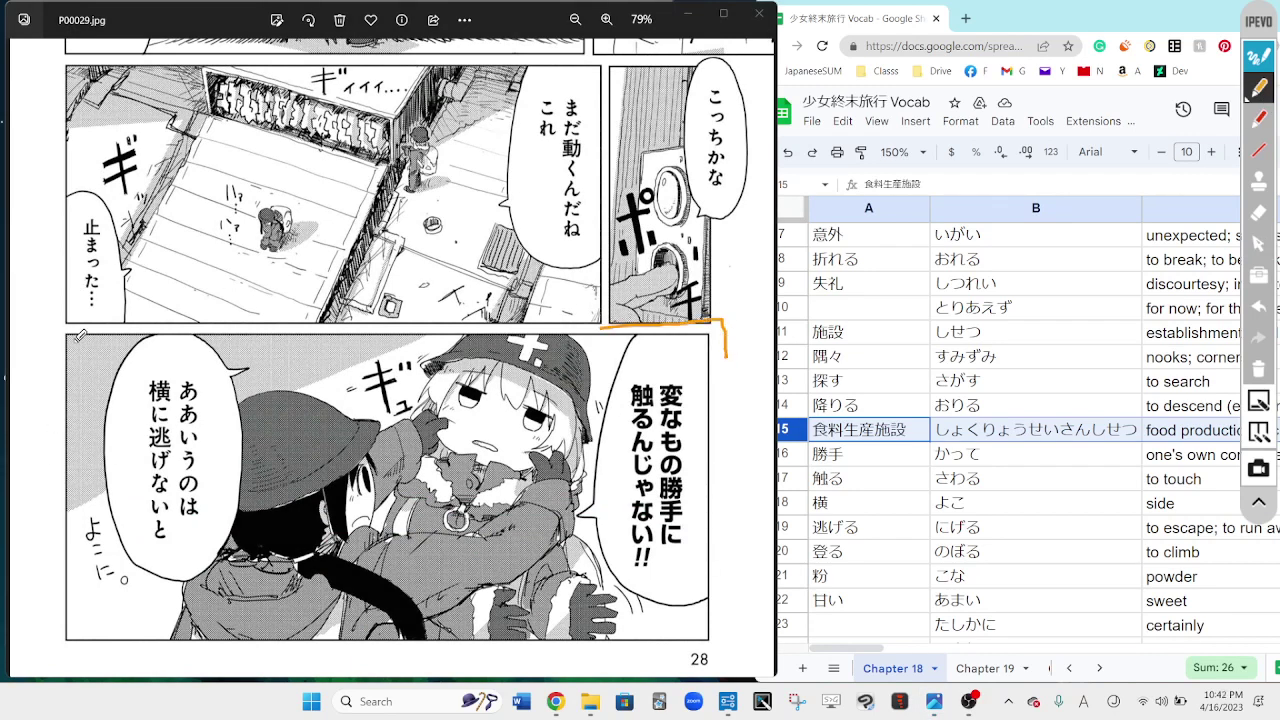
left_click_drag(78, 326, 36, 356)
left_click(1265, 376)
left_click(1259, 244)
Step: Move down the Chapter 18 vocab sheet and select row 16, 勝手 (かって)
left_click(869, 610)
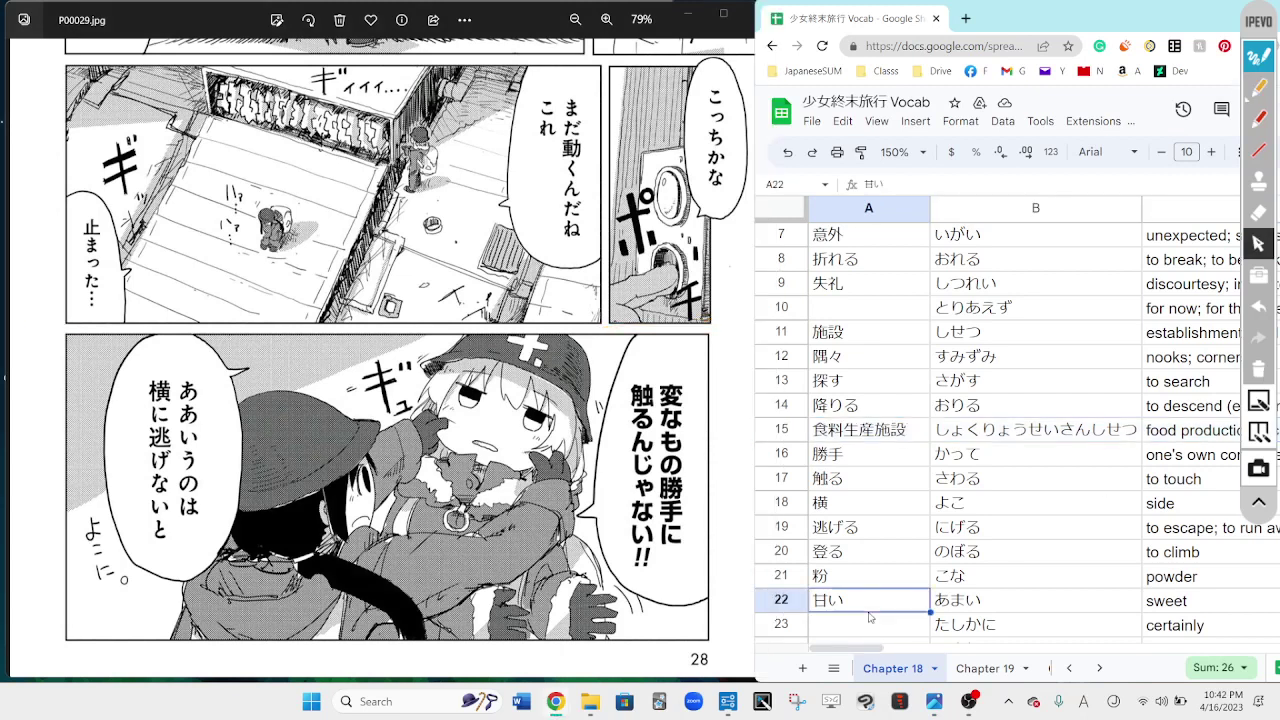
left_click(870, 617)
key("Down")
key("Down")
key("Down")
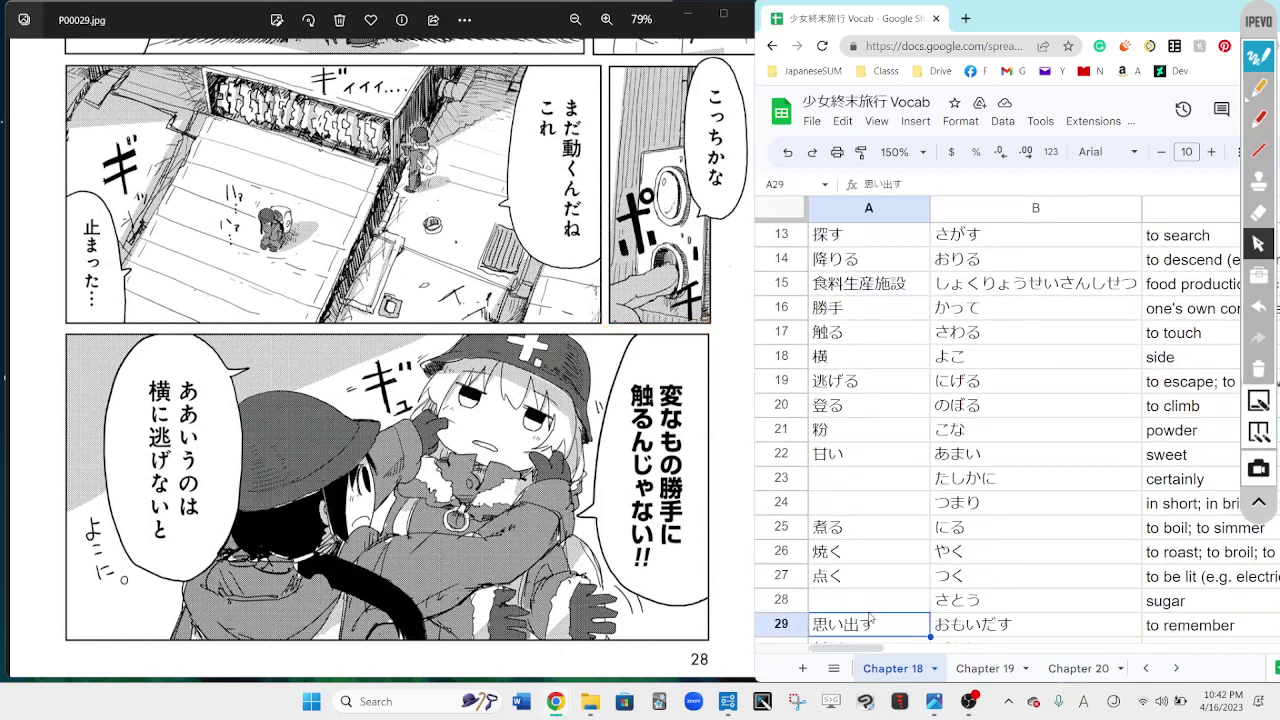
left_click(782, 284)
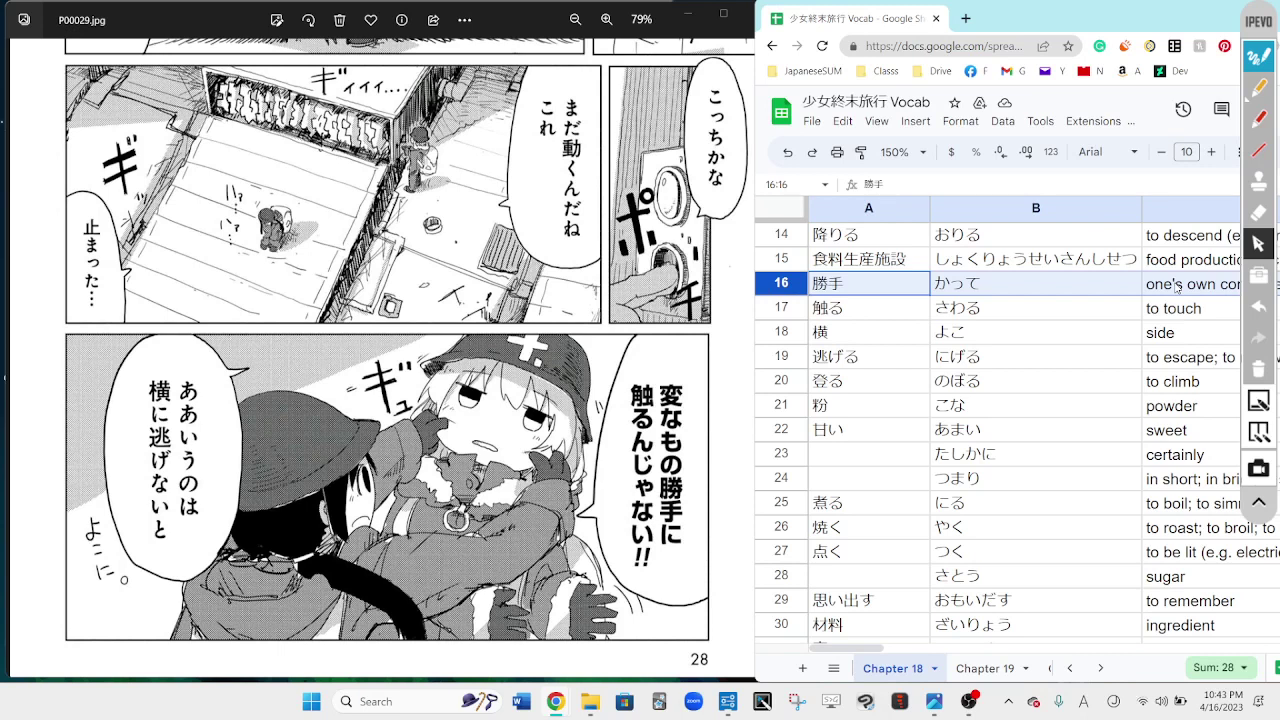
Step: Read 勝手's full English meaning in cell C16, then select row 18 holding 横 (よこ, side)
left_click(1177, 287)
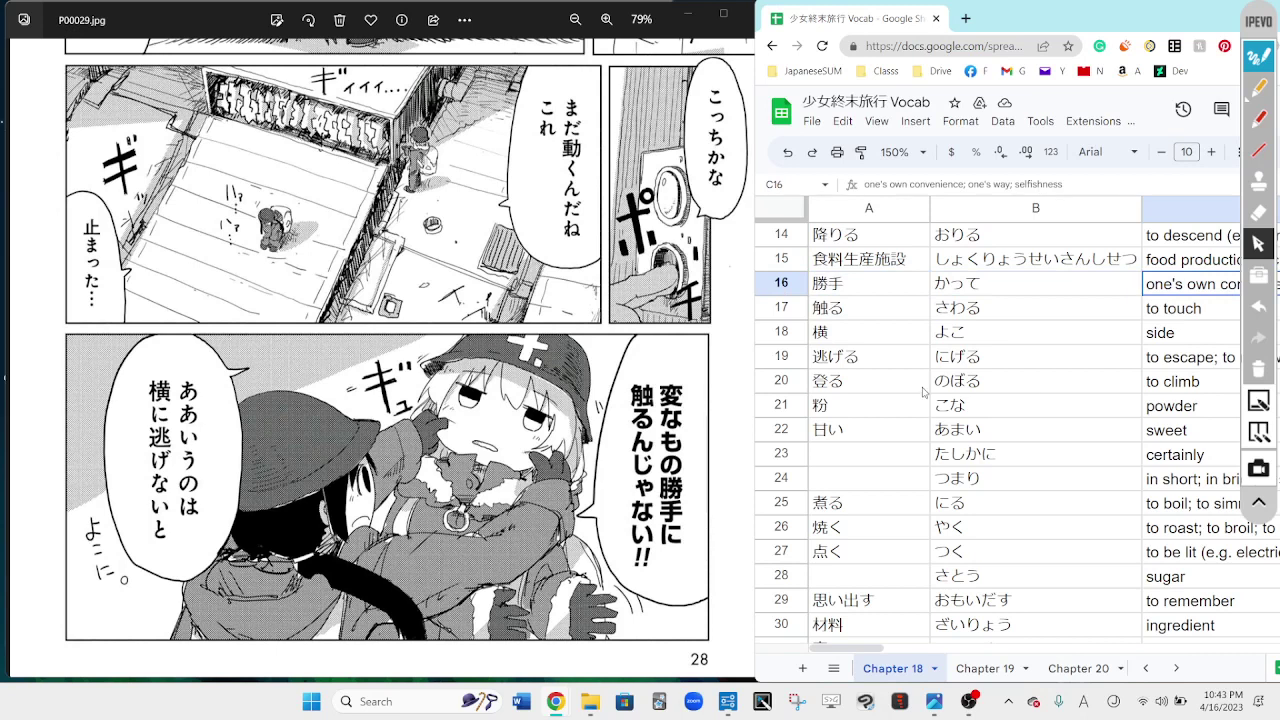
left_click(780, 283)
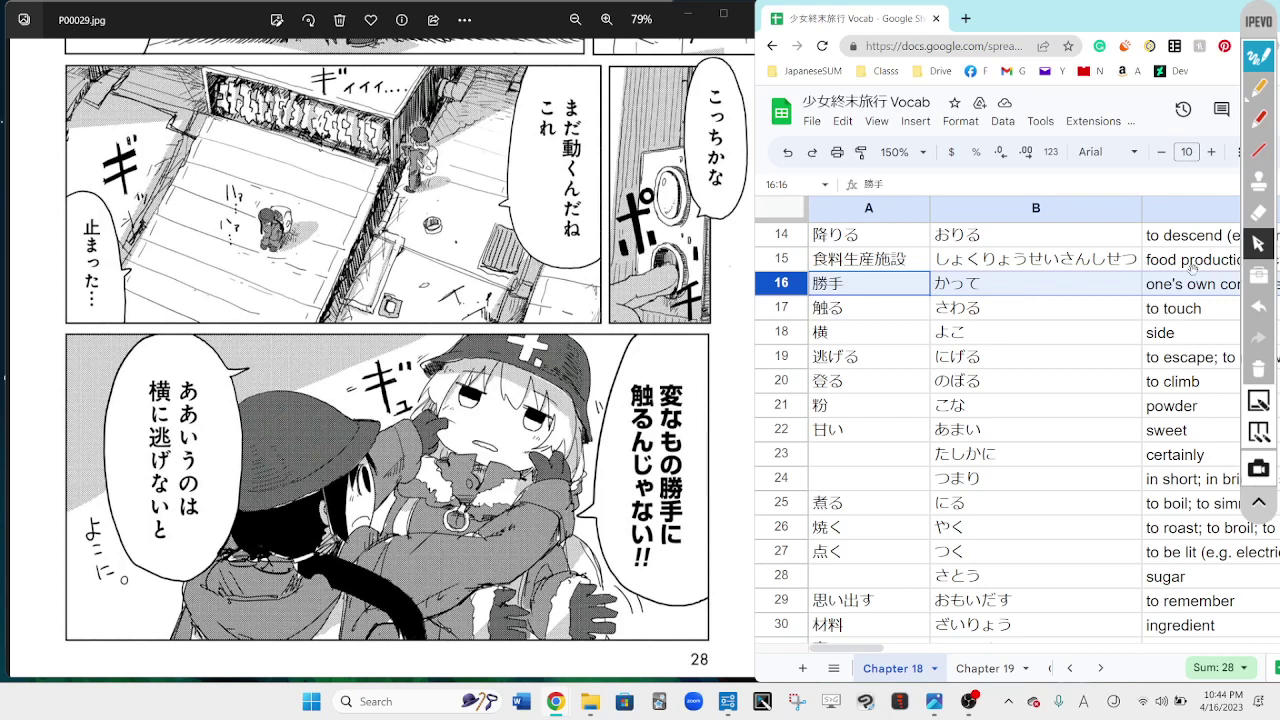
left_click(1186, 284)
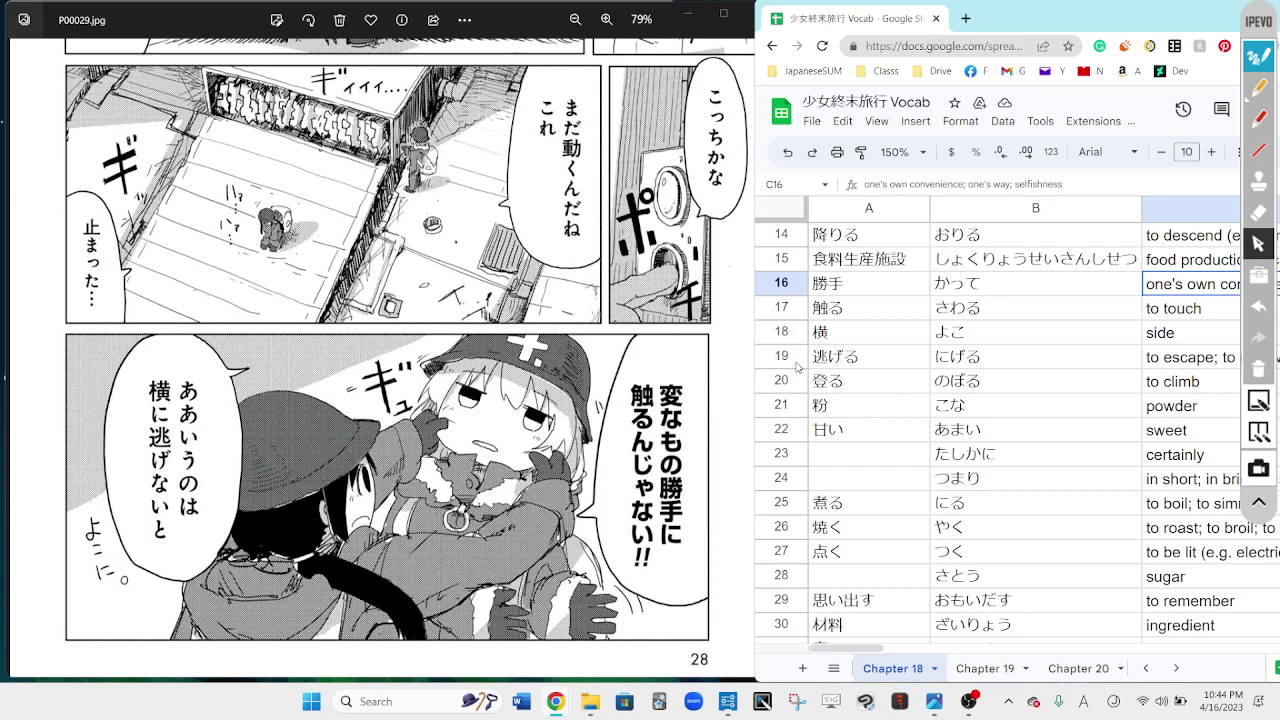
left_click(781, 332)
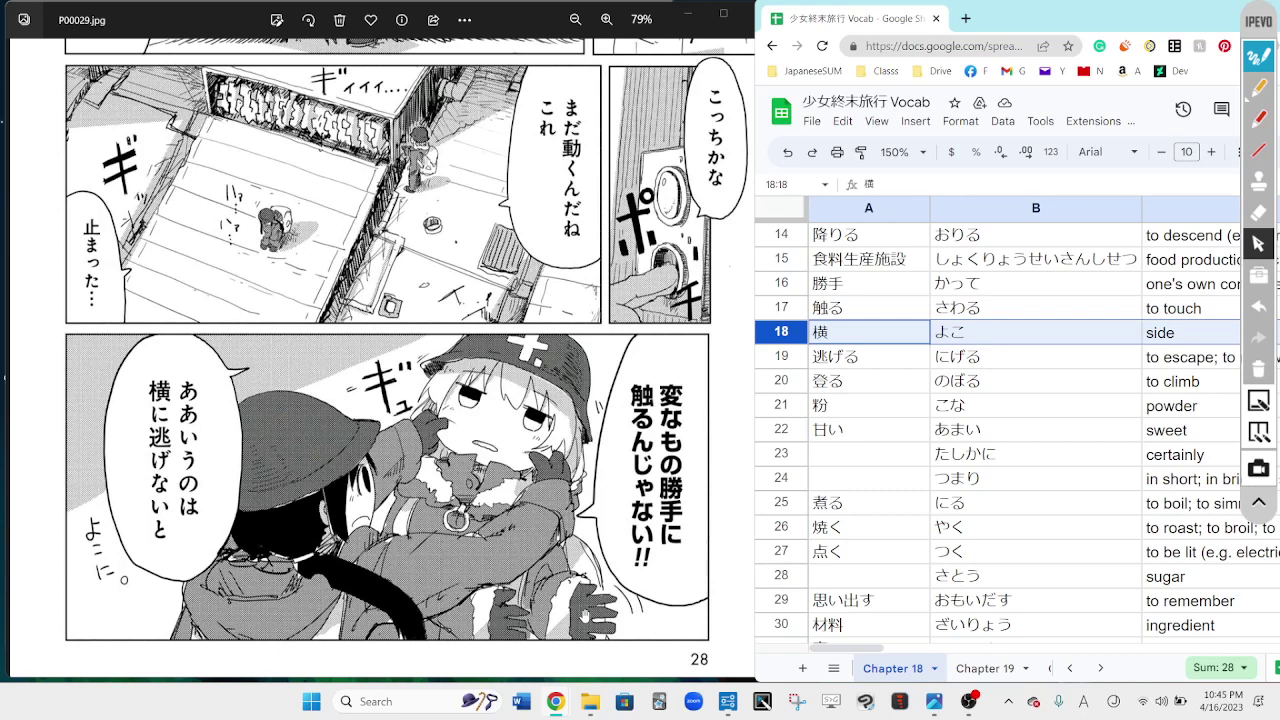
Step: Mark page 28 with orange ink, looping the まだ動くんだね これ bubble, then clear all the ink
scroll(414, 378, "down", 3)
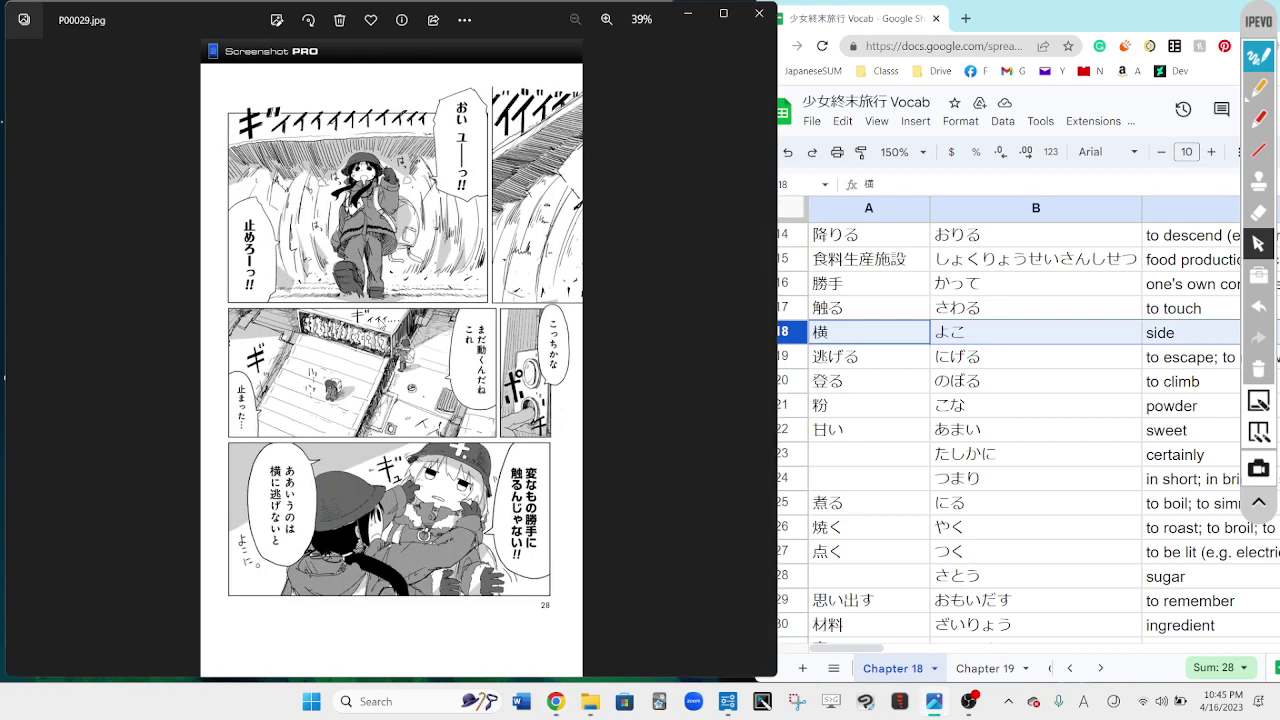
left_click(1259, 88)
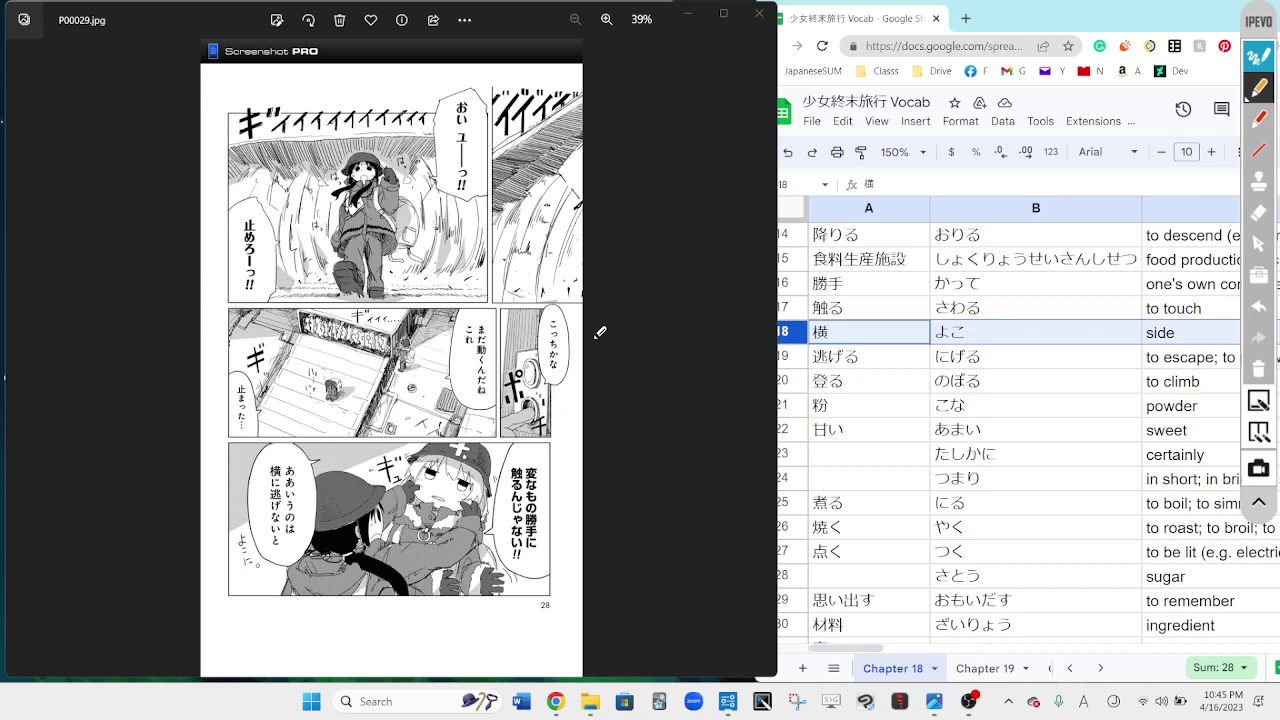
left_click_drag(417, 140, 349, 134)
mouse_move(490, 450)
left_mouse_down()
mouse_move(410, 508)
mouse_move(472, 478)
left_mouse_up()
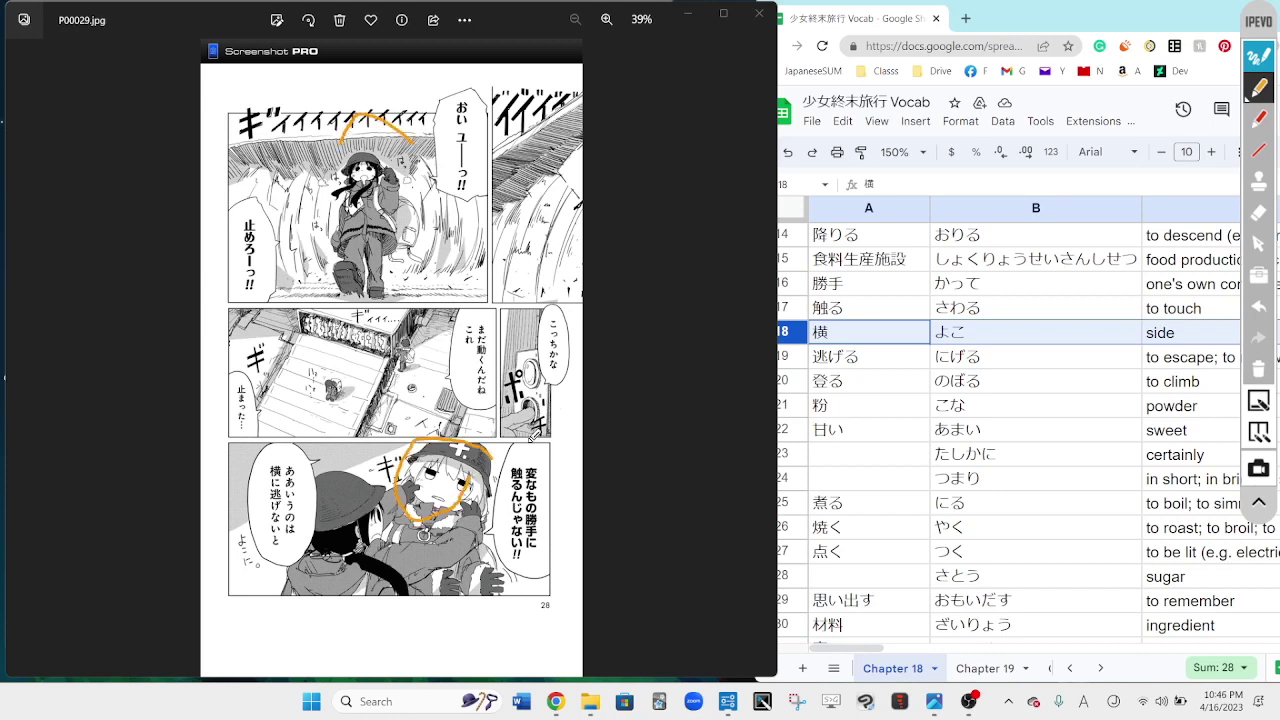
mouse_move(340, 184)
left_mouse_down()
mouse_move(372, 232)
mouse_move(395, 315)
mouse_move(335, 270)
mouse_move(440, 140)
mouse_move(420, 90)
left_mouse_up()
mouse_move(570, 288)
left_mouse_down()
mouse_move(603, 350)
mouse_move(567, 291)
left_mouse_up()
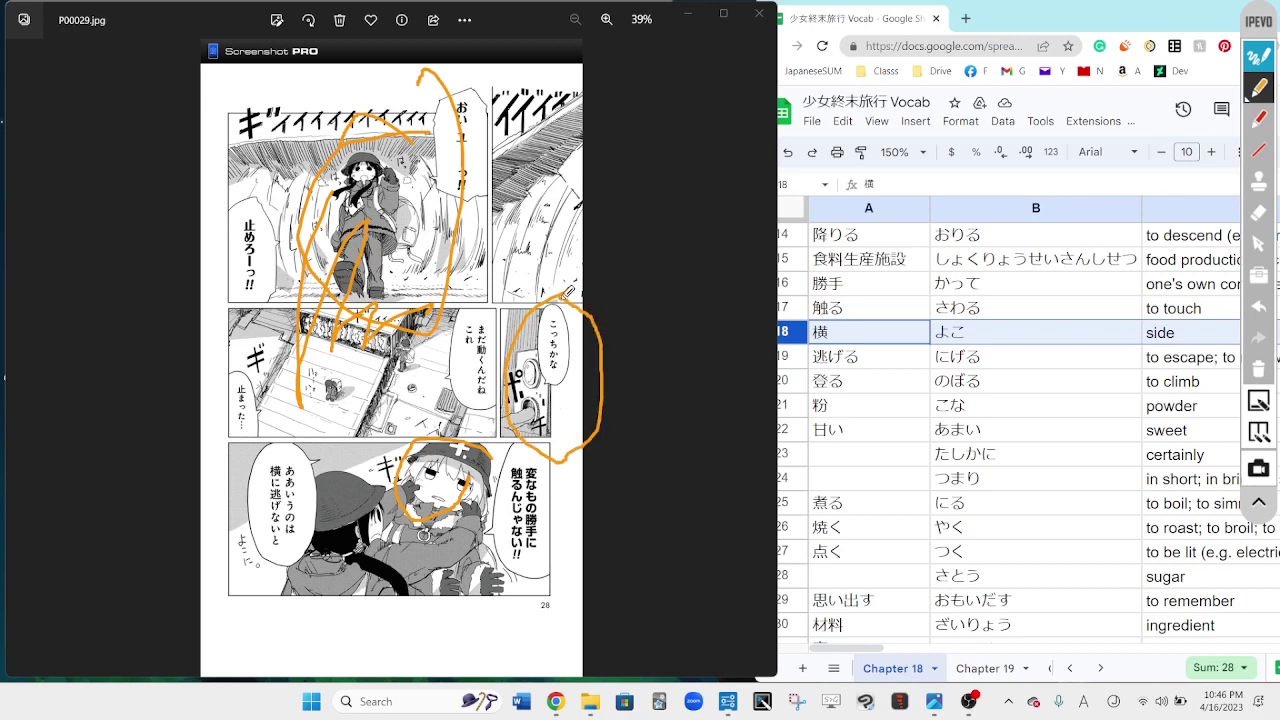
mouse_move(495, 298)
left_mouse_down()
mouse_move(449, 436)
mouse_move(485, 300)
left_mouse_up()
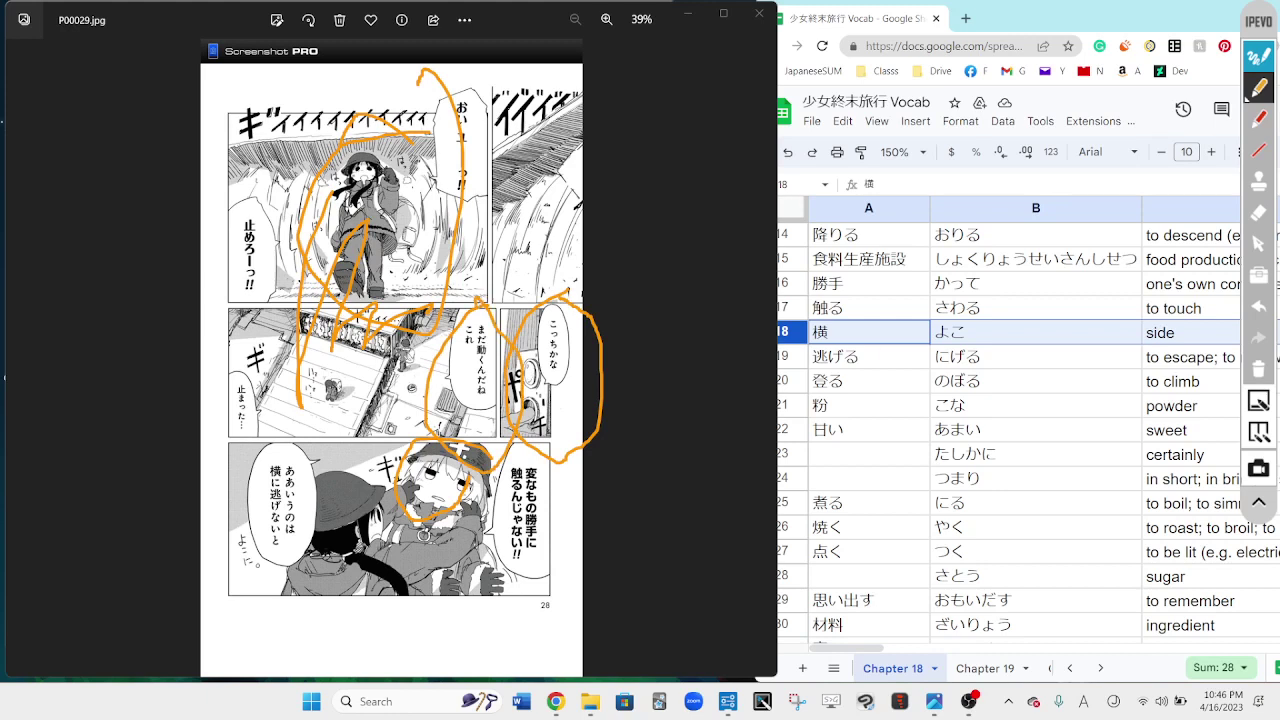
left_click(1259, 369)
left_click(1259, 243)
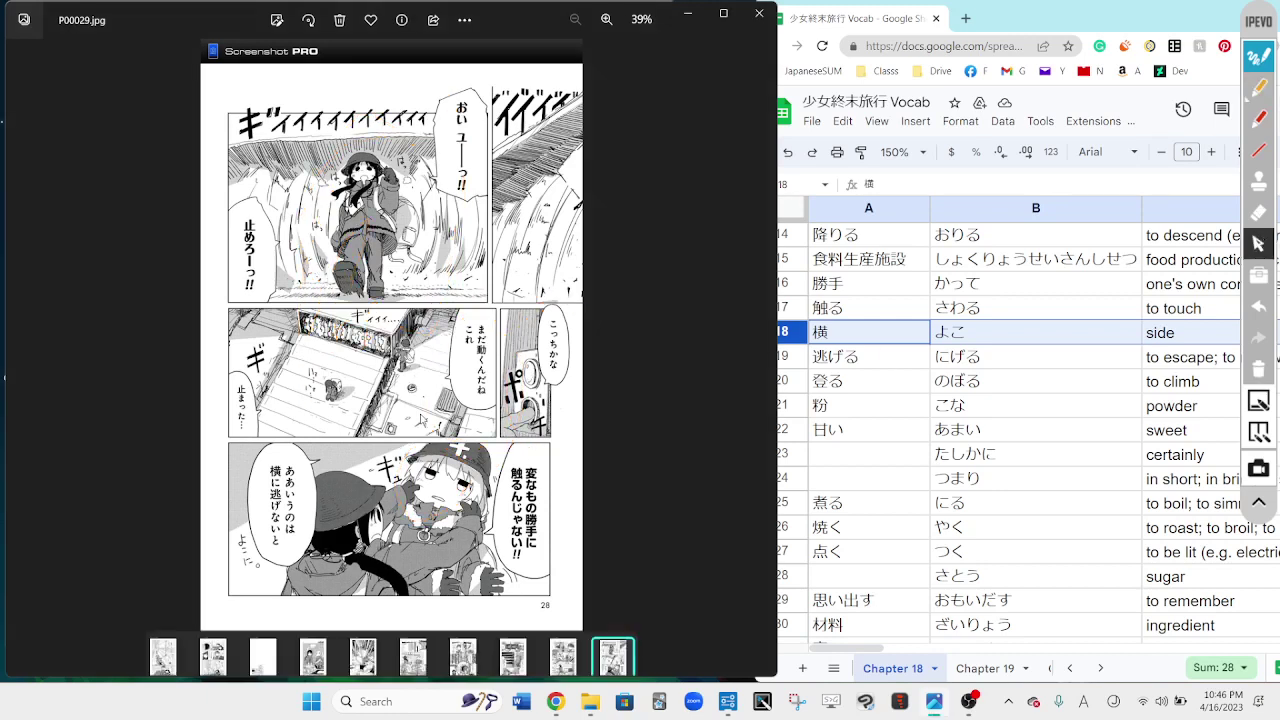
Step: Go to manga page P00030.jpg at 79% and circle its lower-left speech bubble in orange
scroll(420, 419, "down", 1)
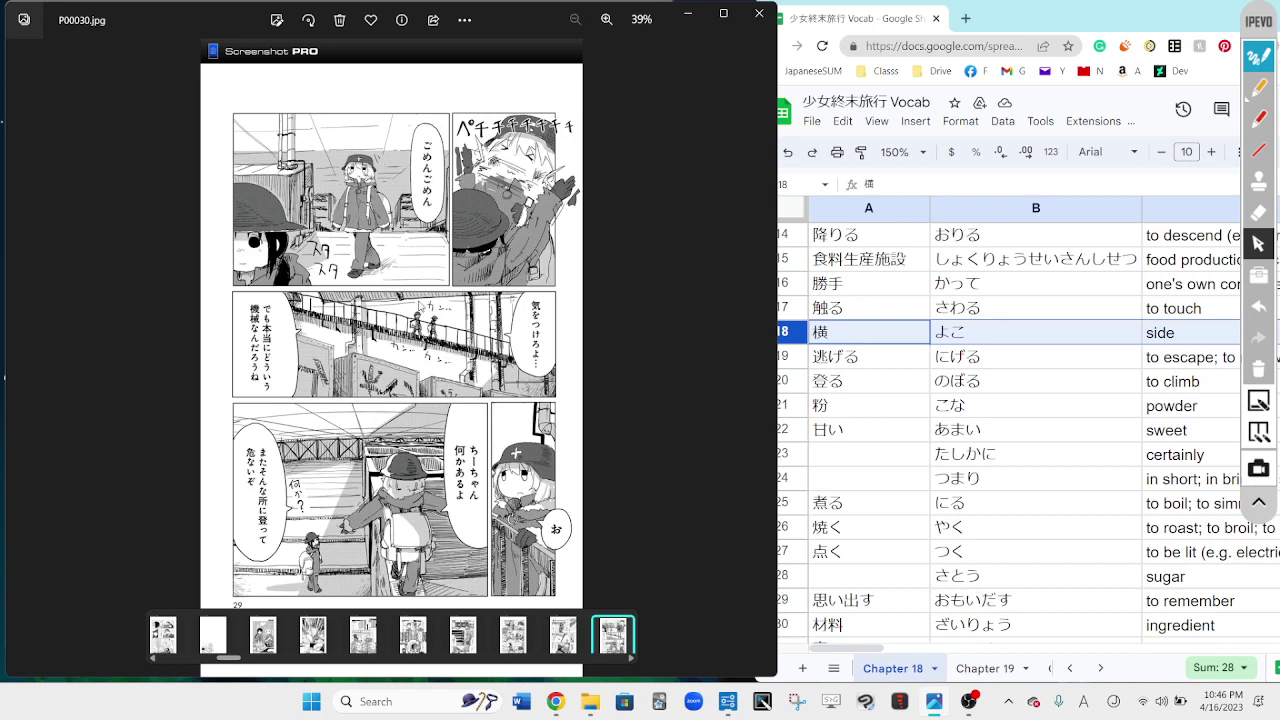
scroll(387, 436, "up", 2)
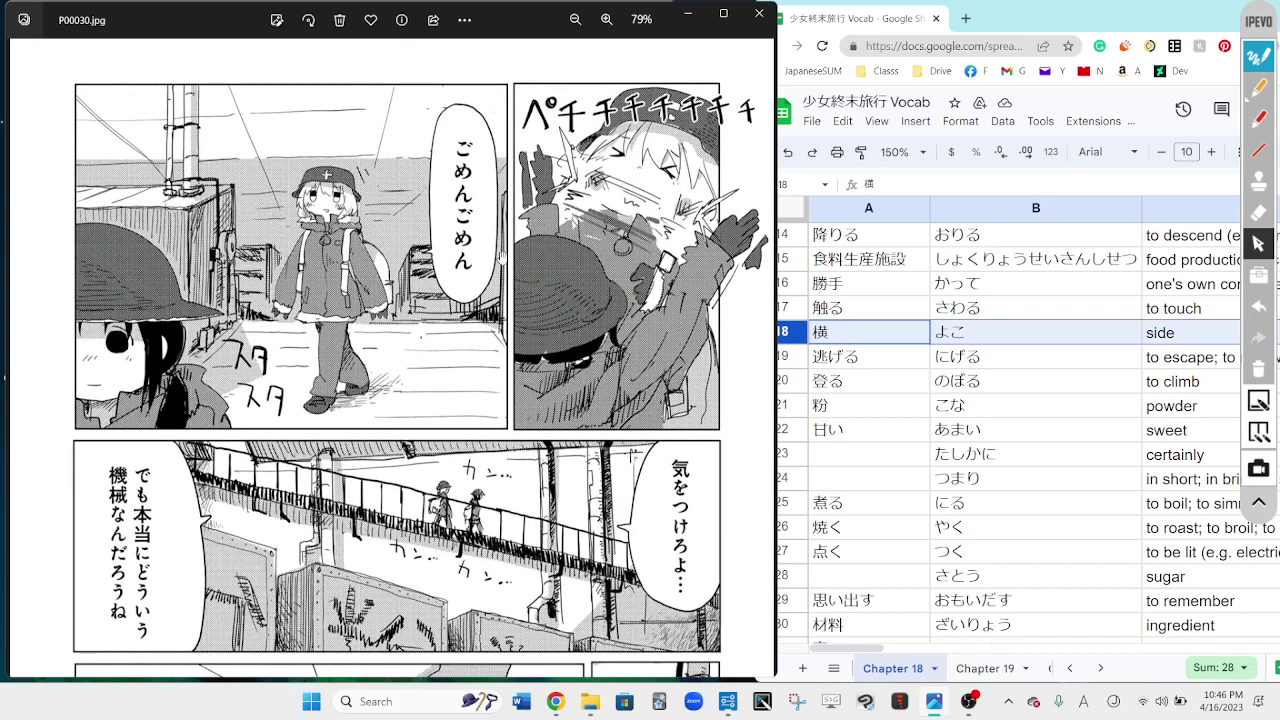
left_click(1260, 92)
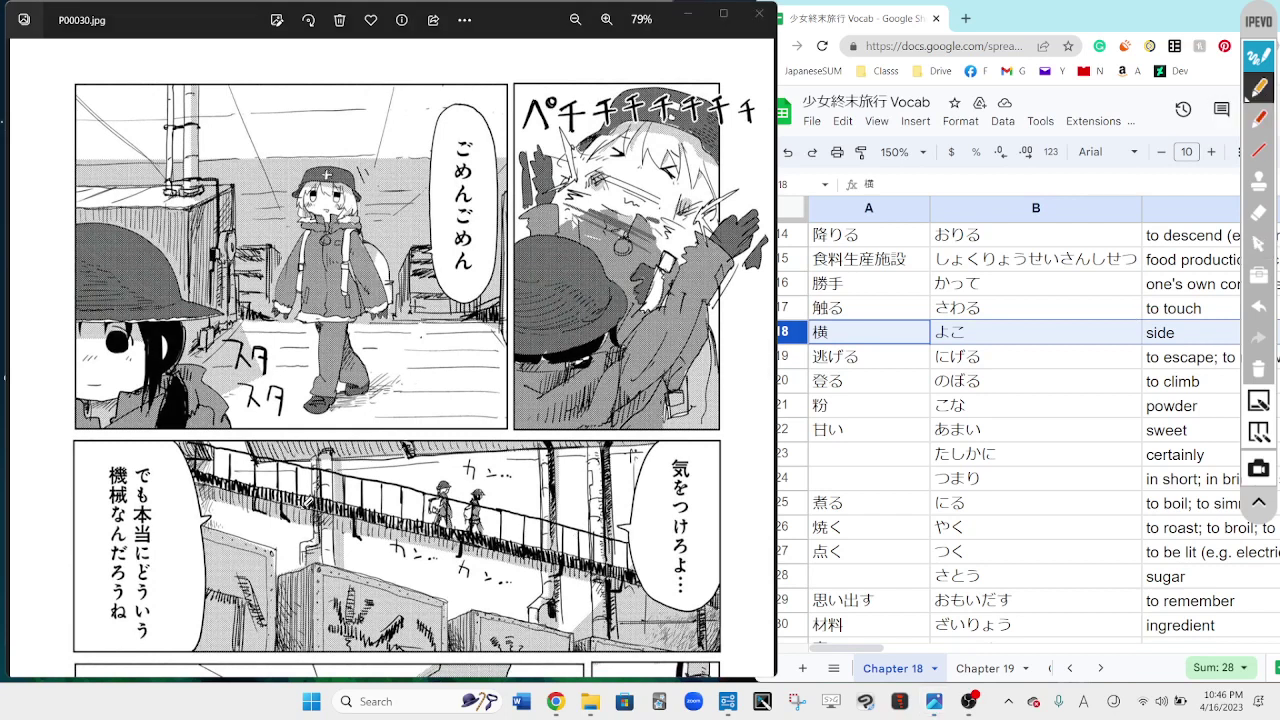
mouse_move(300, 505)
left_mouse_down()
mouse_move(14, 545)
mouse_move(286, 614)
mouse_move(298, 480)
left_mouse_up()
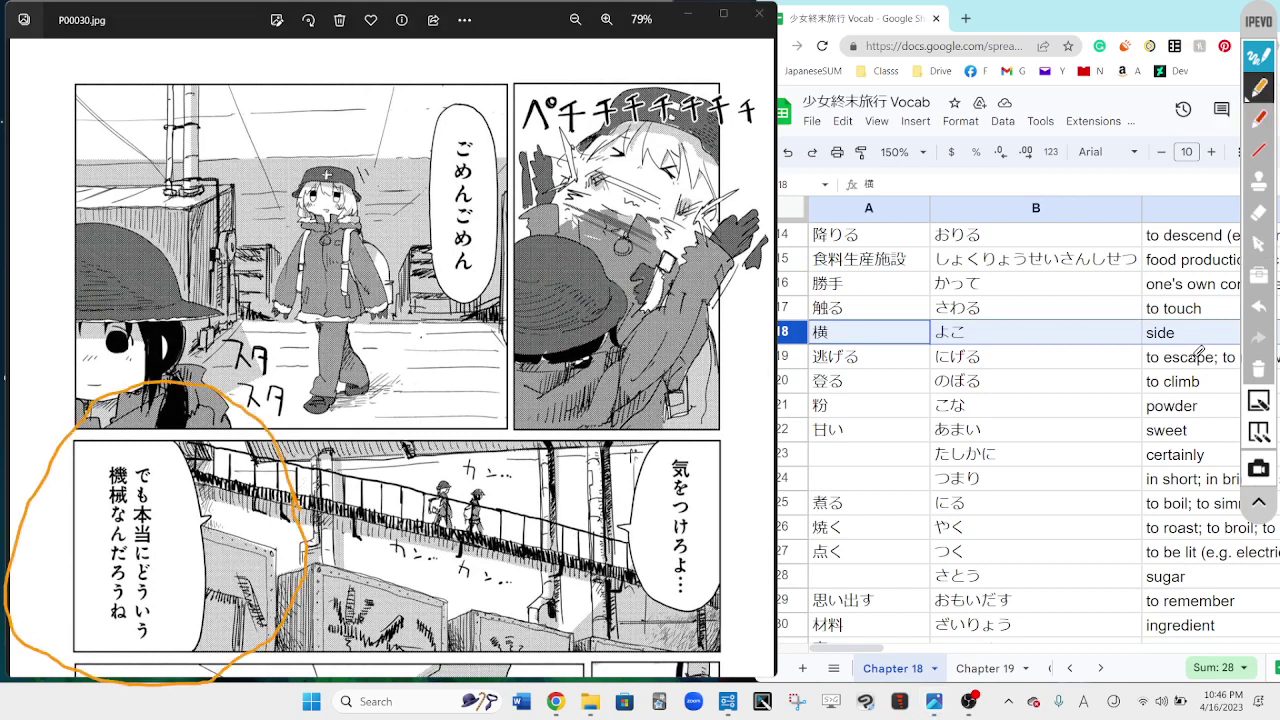
left_click(1260, 243)
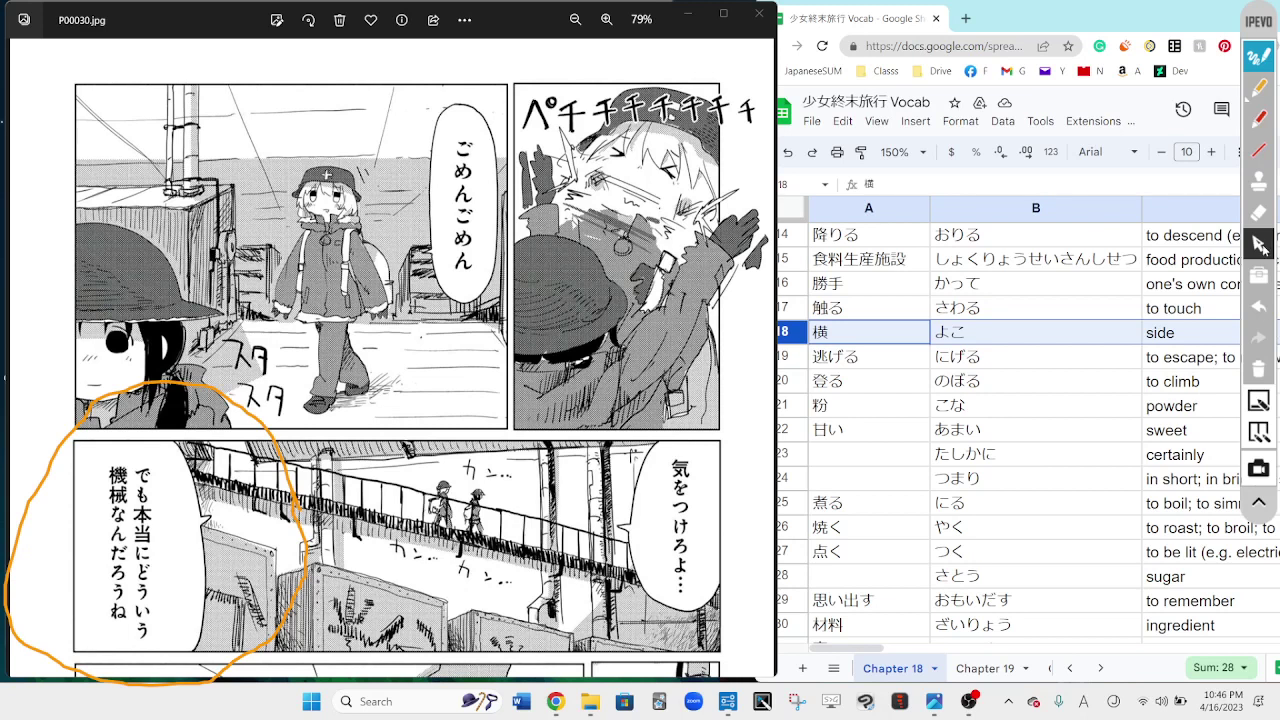
Step: Move down the vocab list to the 粉 entry in cell A21, then erase the orange circle
left_click(925, 572)
key("Down")
key("Down")
key("Down")
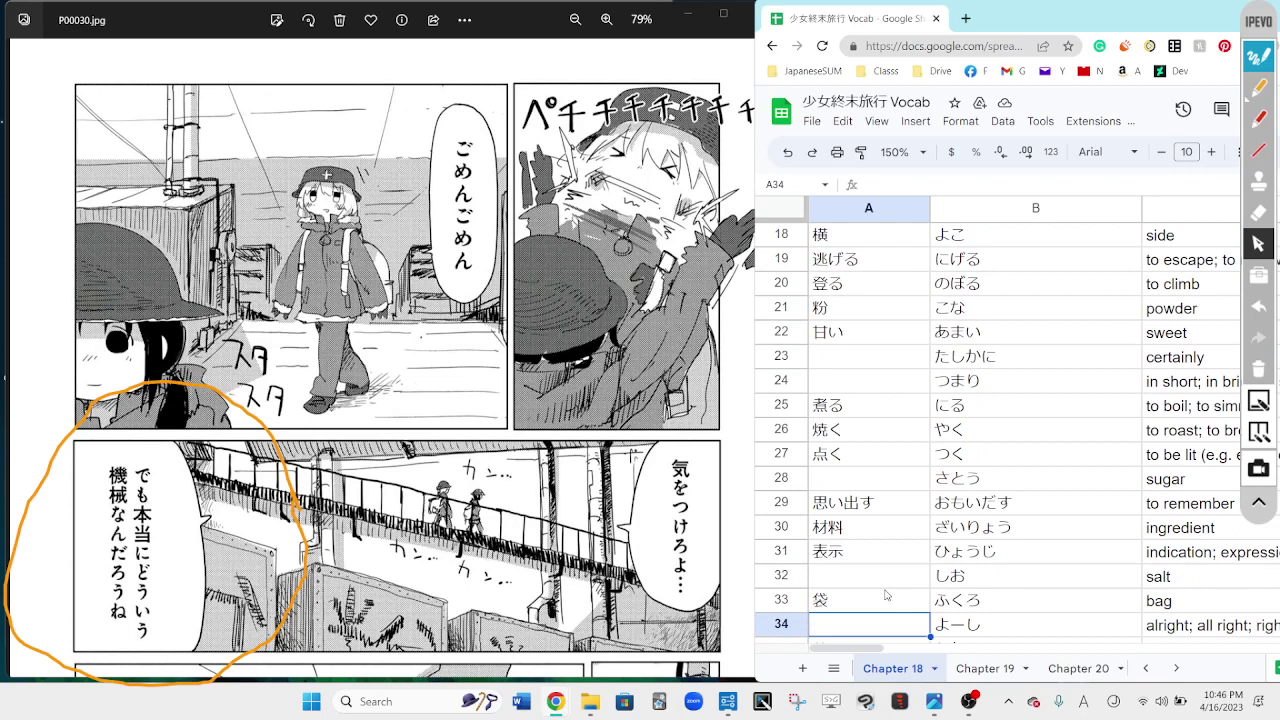
key("Down")
left_click(858, 285)
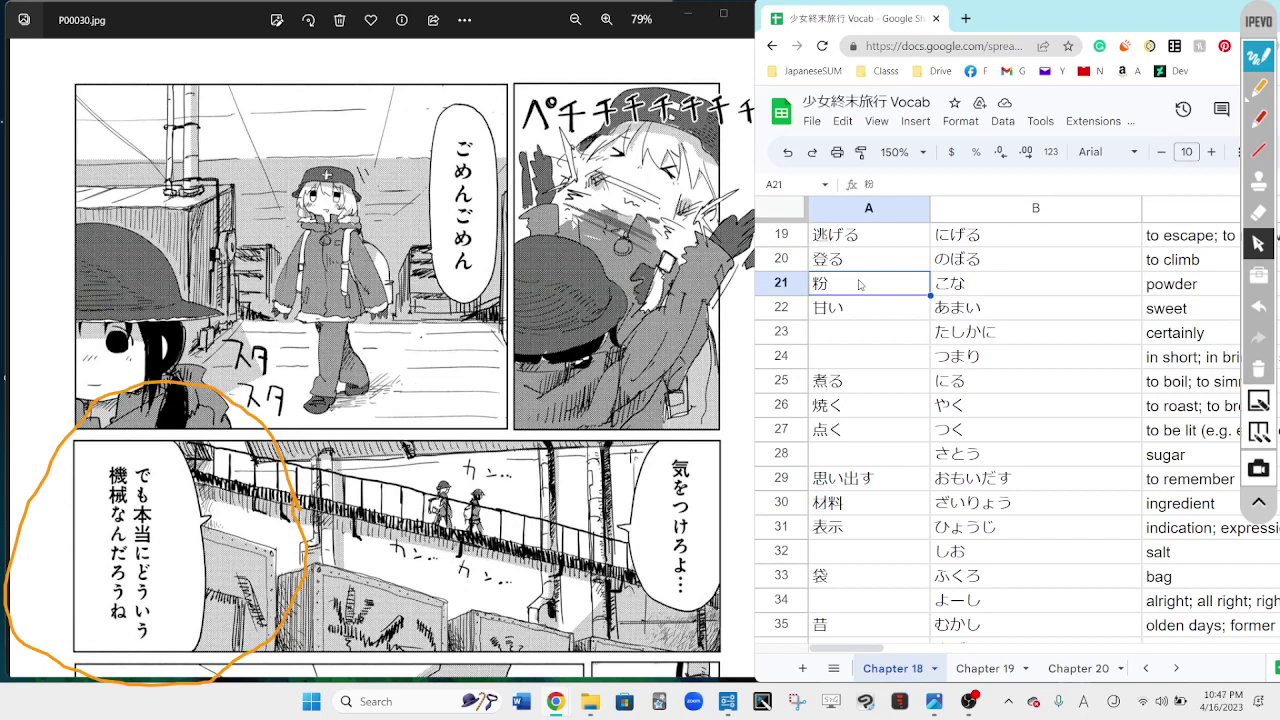
left_click(1258, 369)
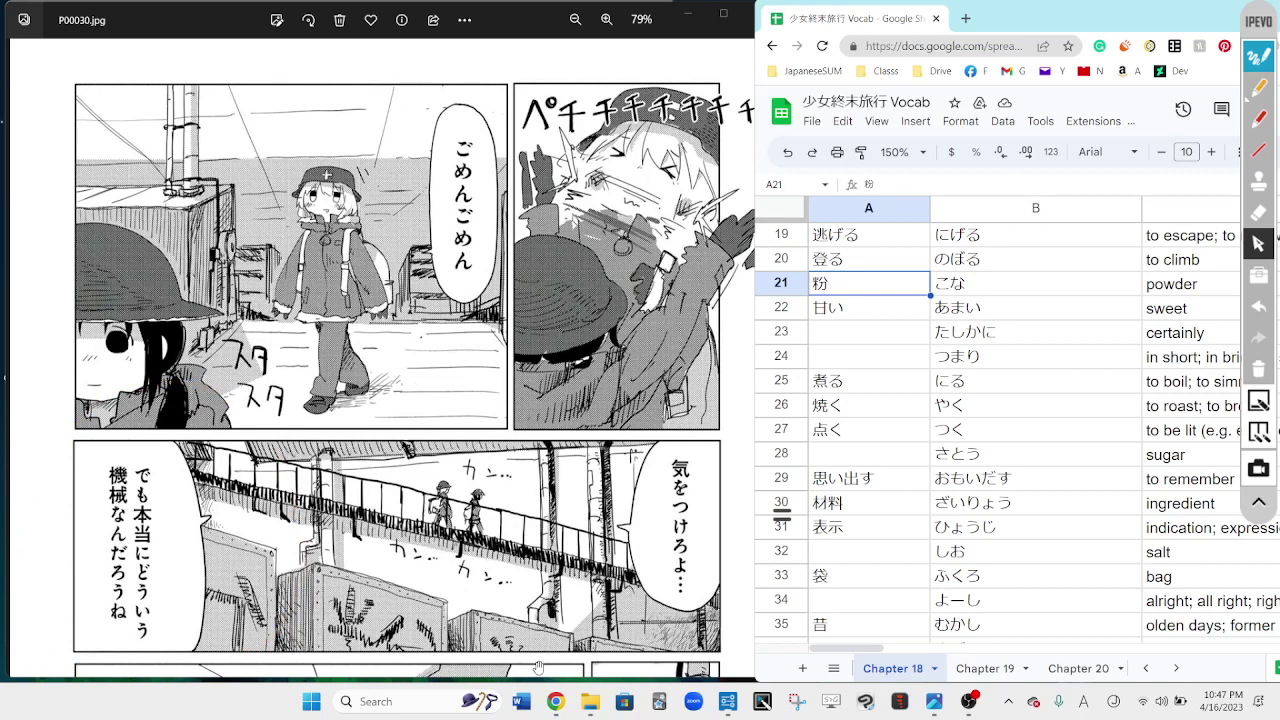
Step: Pan to page 29's lower panels, circle the またそんな所に登って危ないぞ bubble, and select row 20 (登る)
left_click_drag(538, 667, 536, 268)
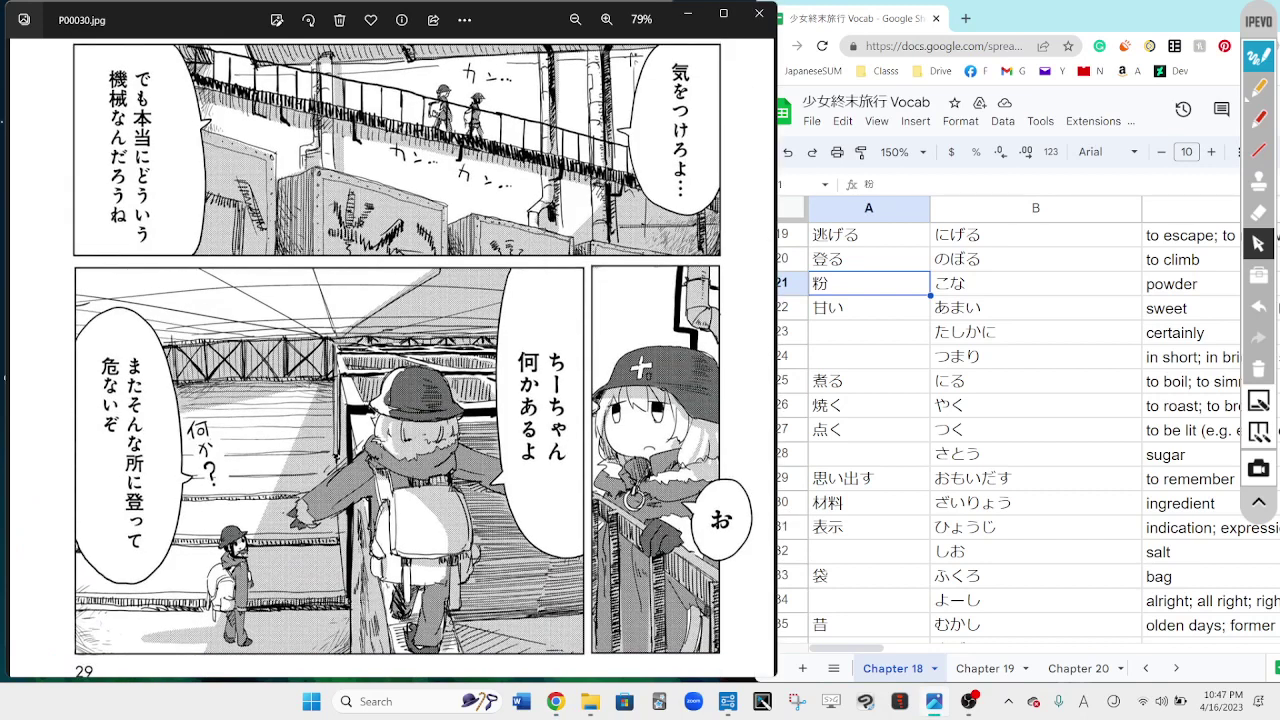
left_click(1262, 244)
left_click(1266, 100)
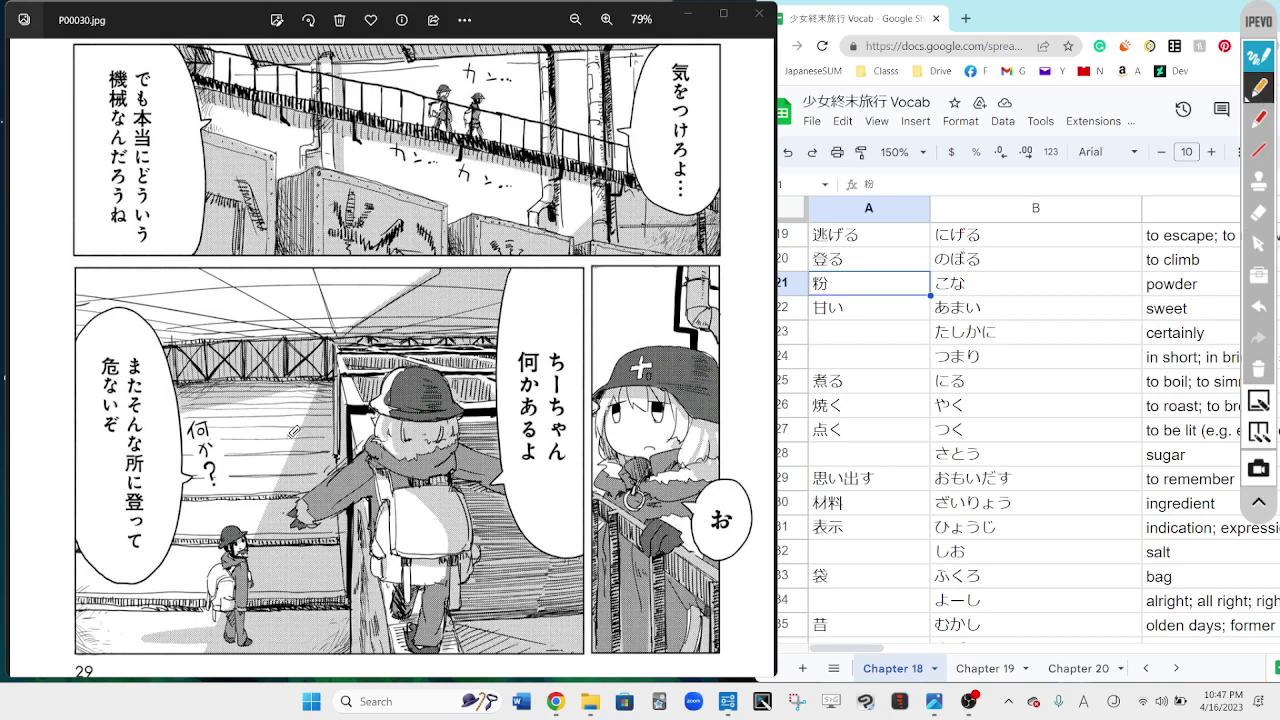
mouse_move(243, 418)
left_mouse_down()
mouse_move(226, 340)
mouse_move(14, 405)
mouse_move(70, 612)
mouse_move(141, 643)
mouse_move(222, 556)
mouse_move(245, 395)
left_mouse_up()
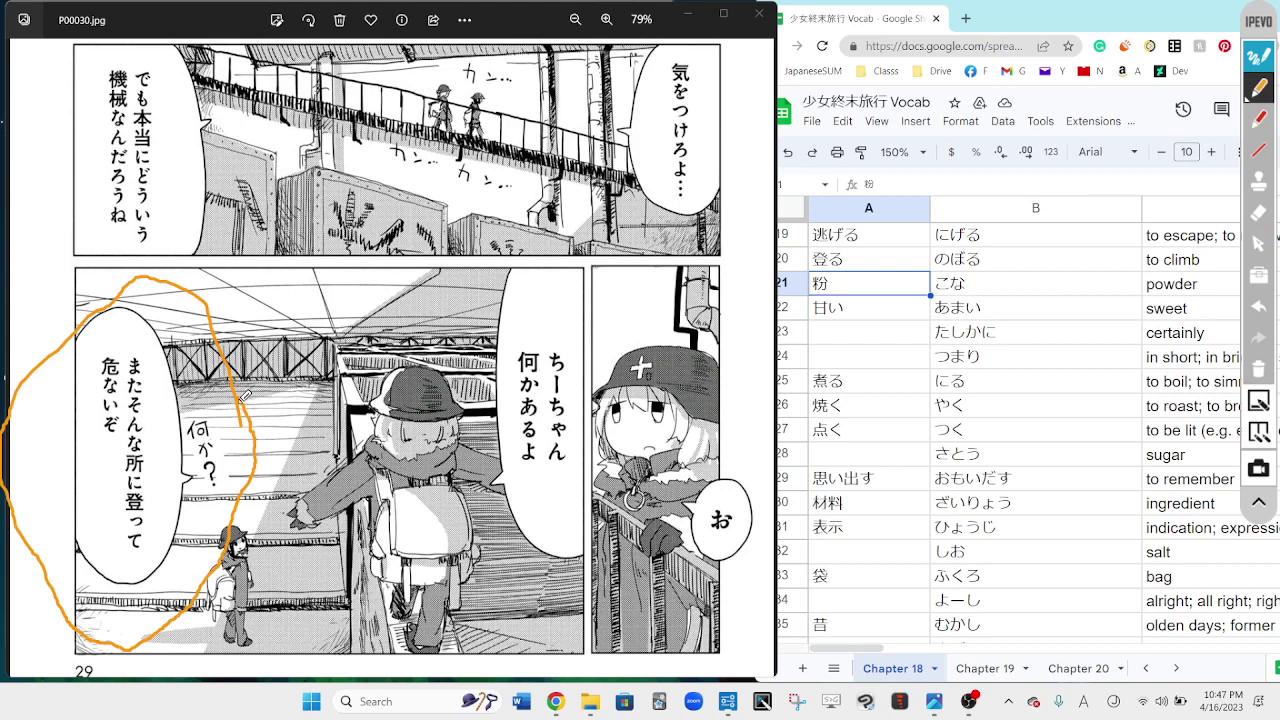
left_click(1266, 256)
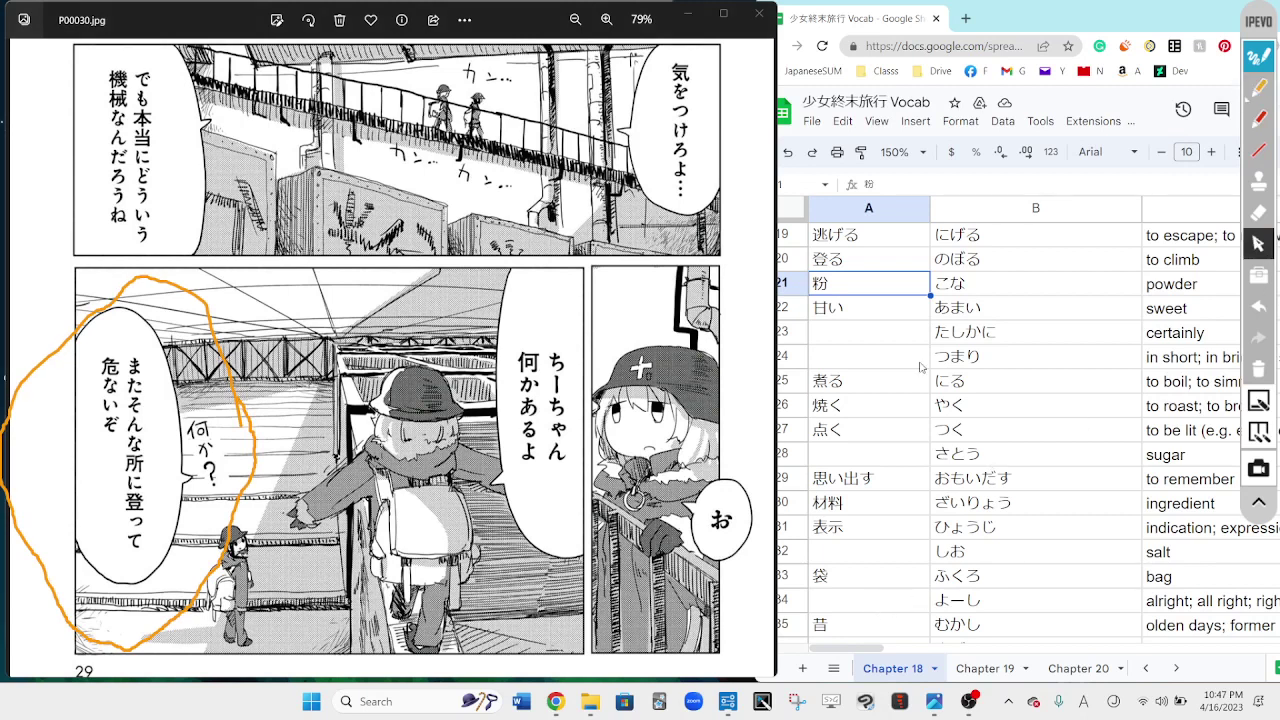
left_click(790, 259)
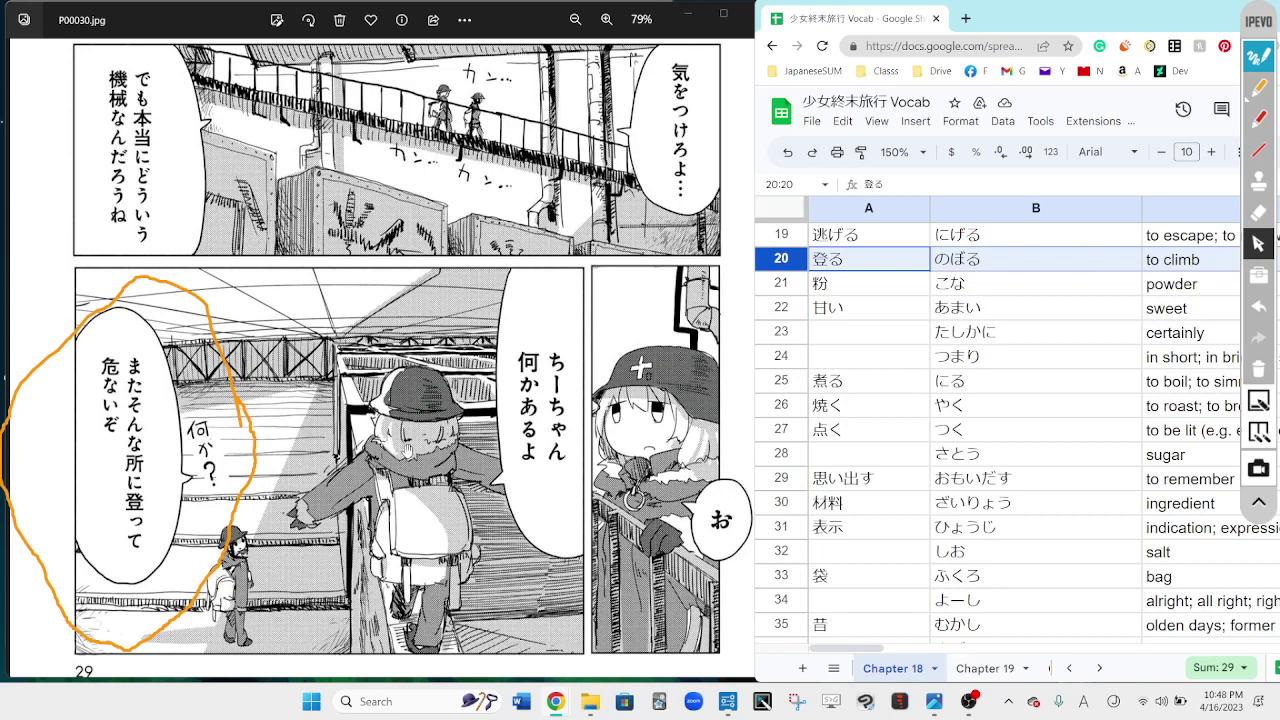
left_click(1260, 90)
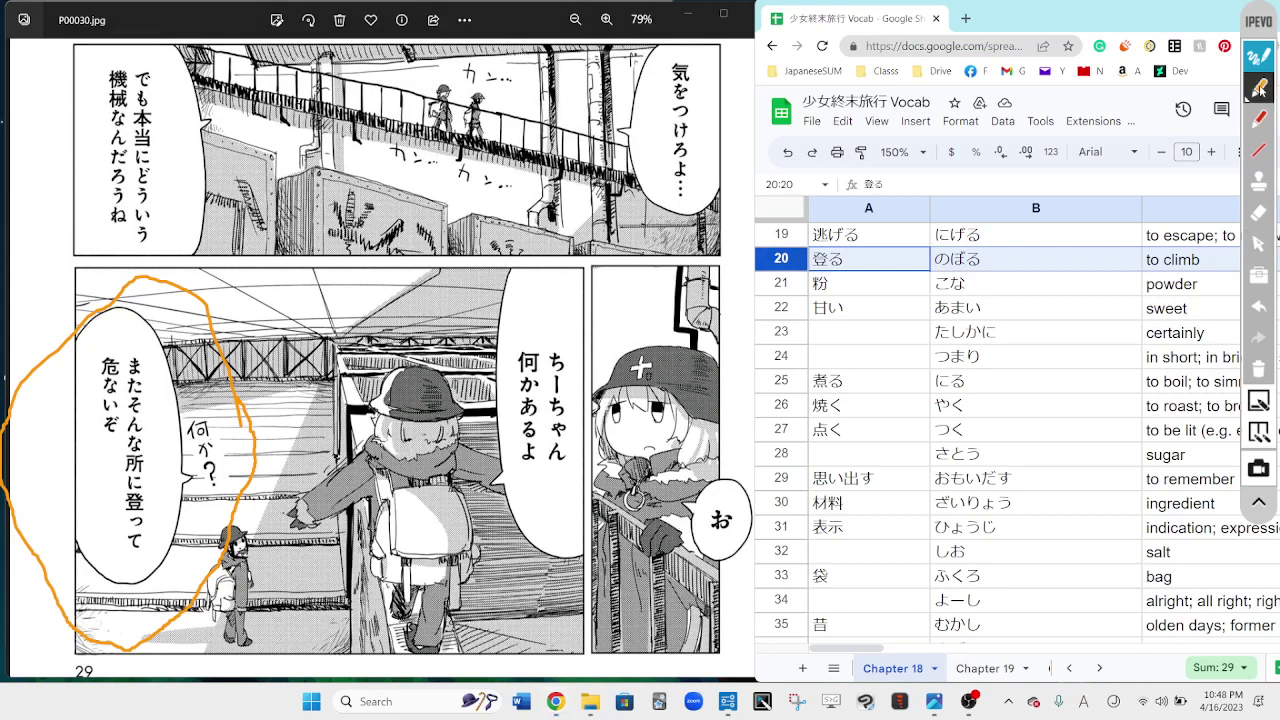
left_click_drag(363, 496, 360, 692)
left_click(1259, 306)
left_click(1259, 120)
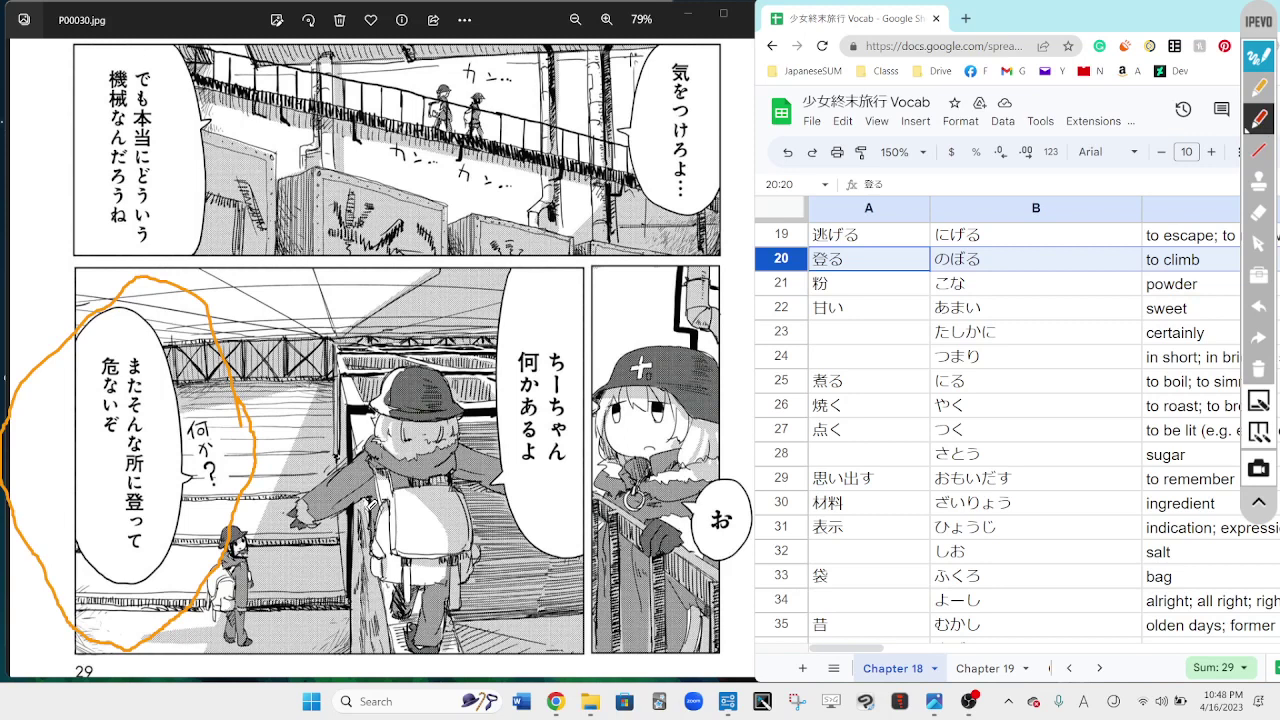
mouse_move(366, 497)
left_mouse_down()
mouse_move(350, 632)
mouse_move(366, 672)
left_mouse_up()
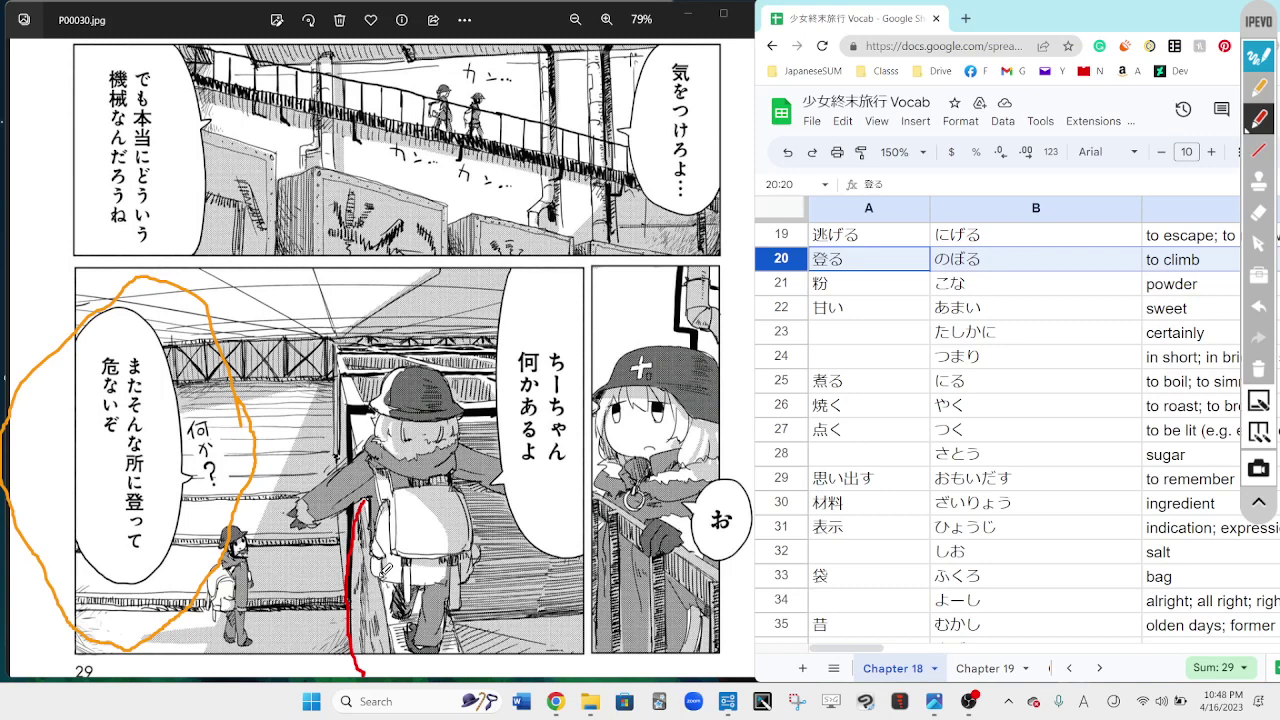
left_click_drag(380, 580, 388, 656)
mouse_move(380, 578)
left_mouse_down()
mouse_move(366, 492)
mouse_move(360, 540)
mouse_move(388, 575)
mouse_move(385, 668)
mouse_move(382, 640)
left_mouse_up()
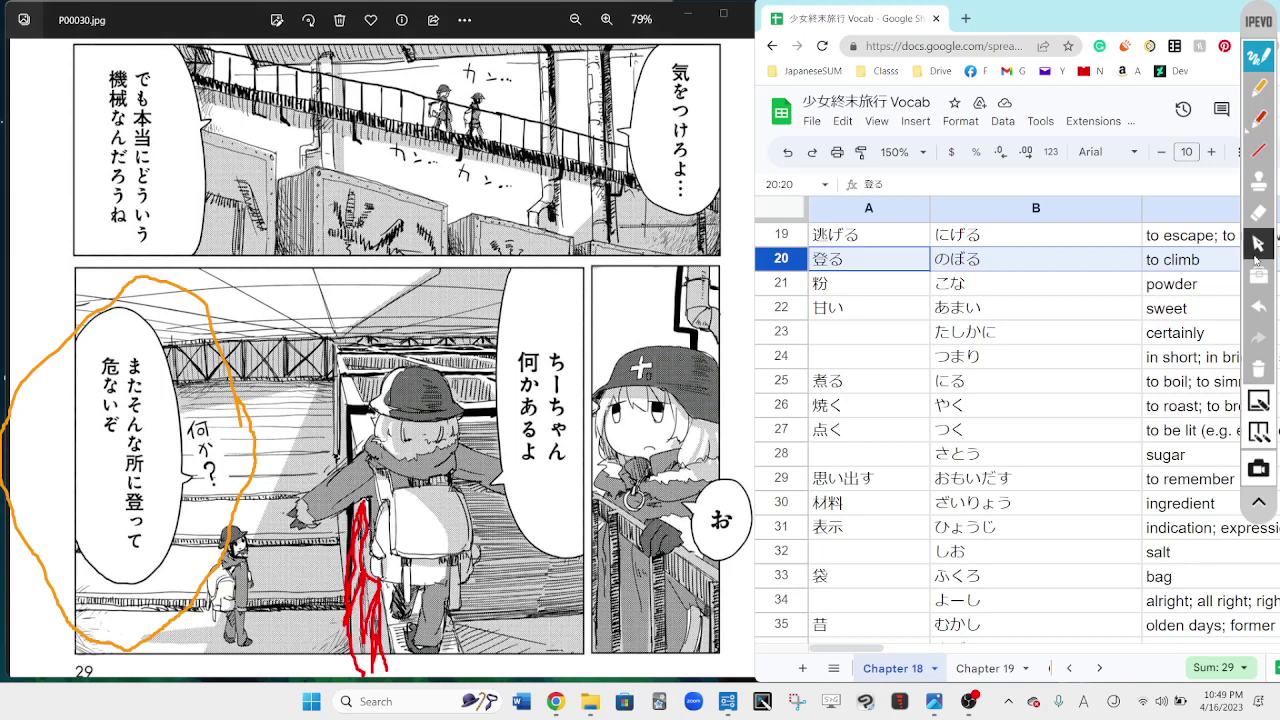
left_click(1258, 212)
mouse_move(375, 500)
left_mouse_down()
mouse_move(387, 693)
mouse_move(419, 661)
left_mouse_up()
left_click(1259, 244)
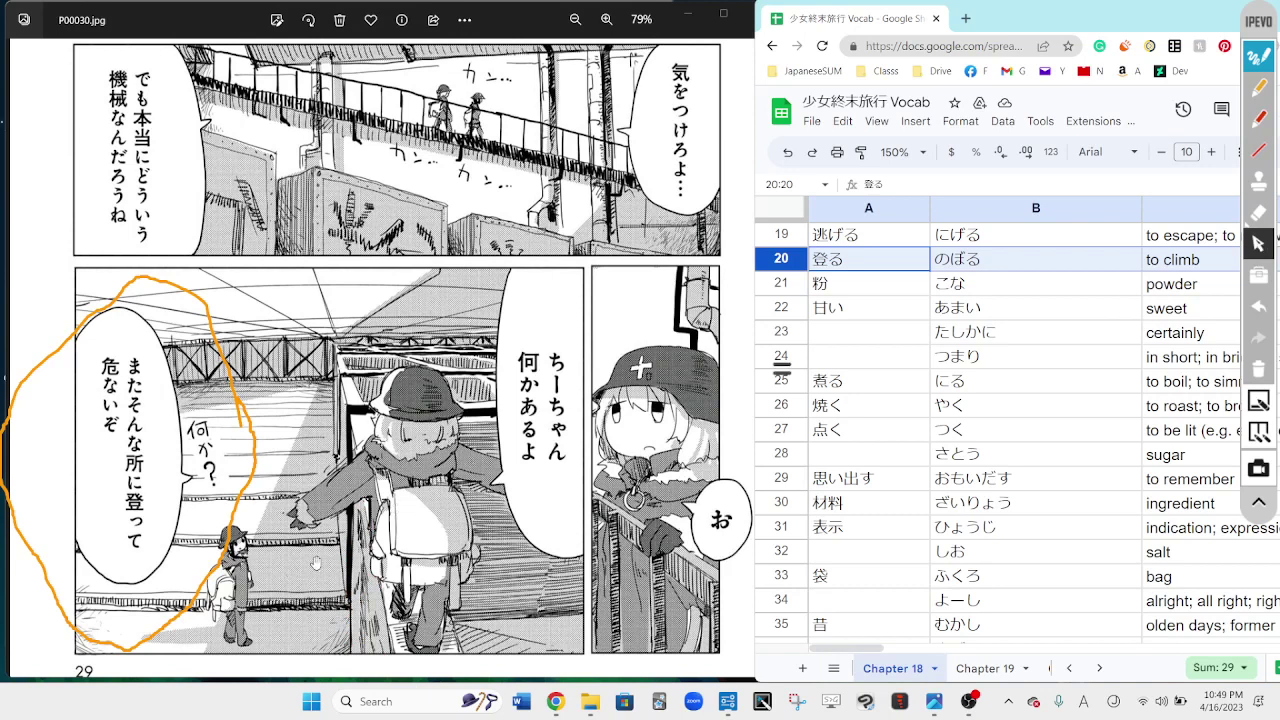
Step: Zoom page P00030.jpg out to 39%, draw orange strokes on the lower-panel character, then clear all ink
scroll(316, 563, "down", 4)
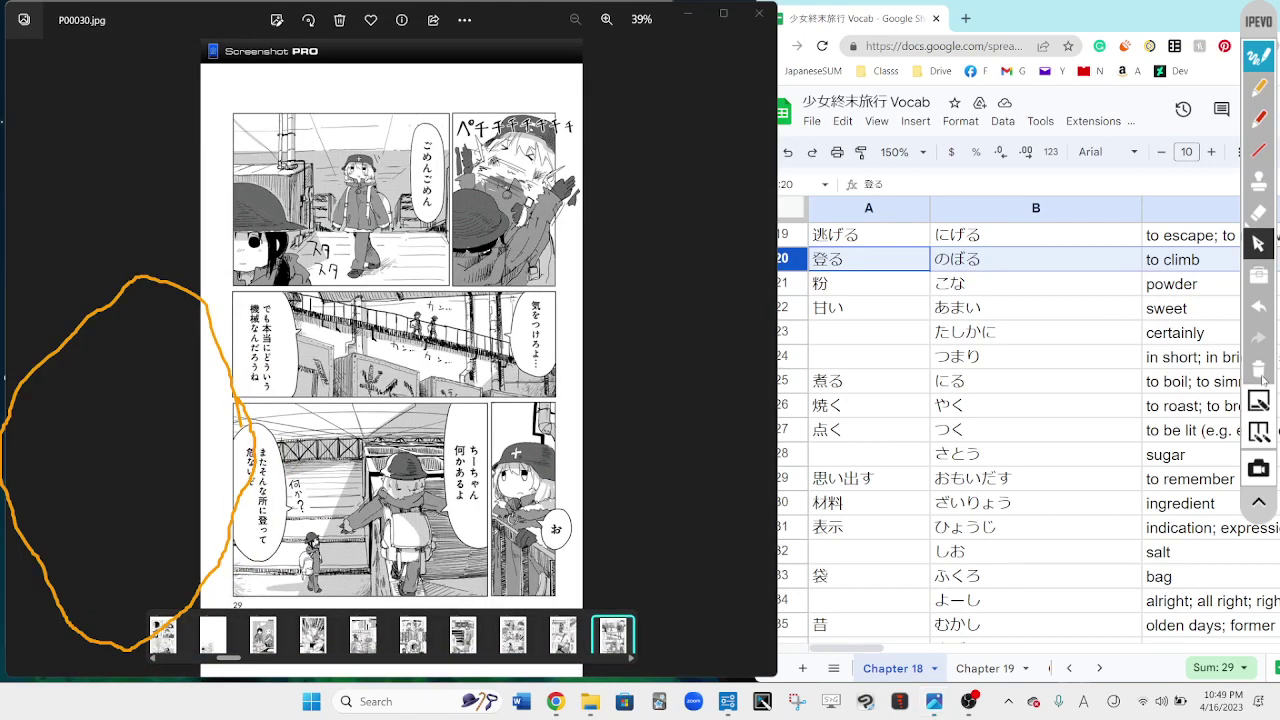
left_click(1261, 376)
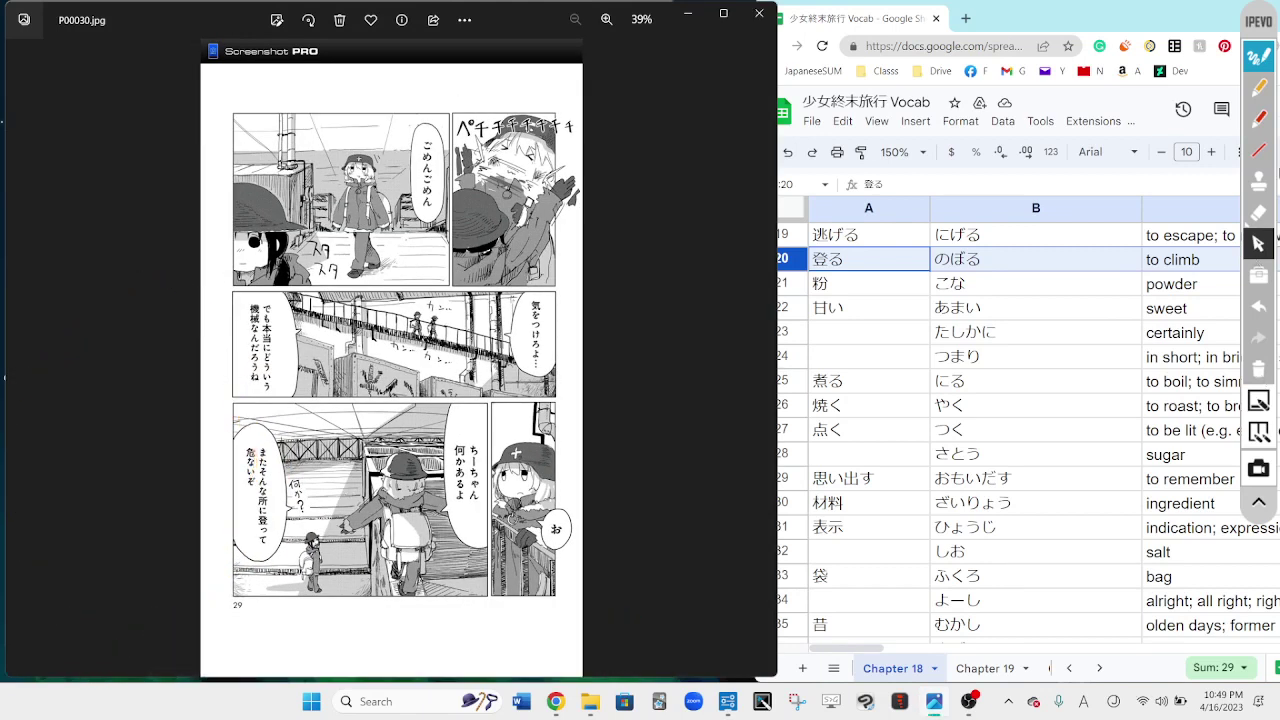
left_click(1262, 92)
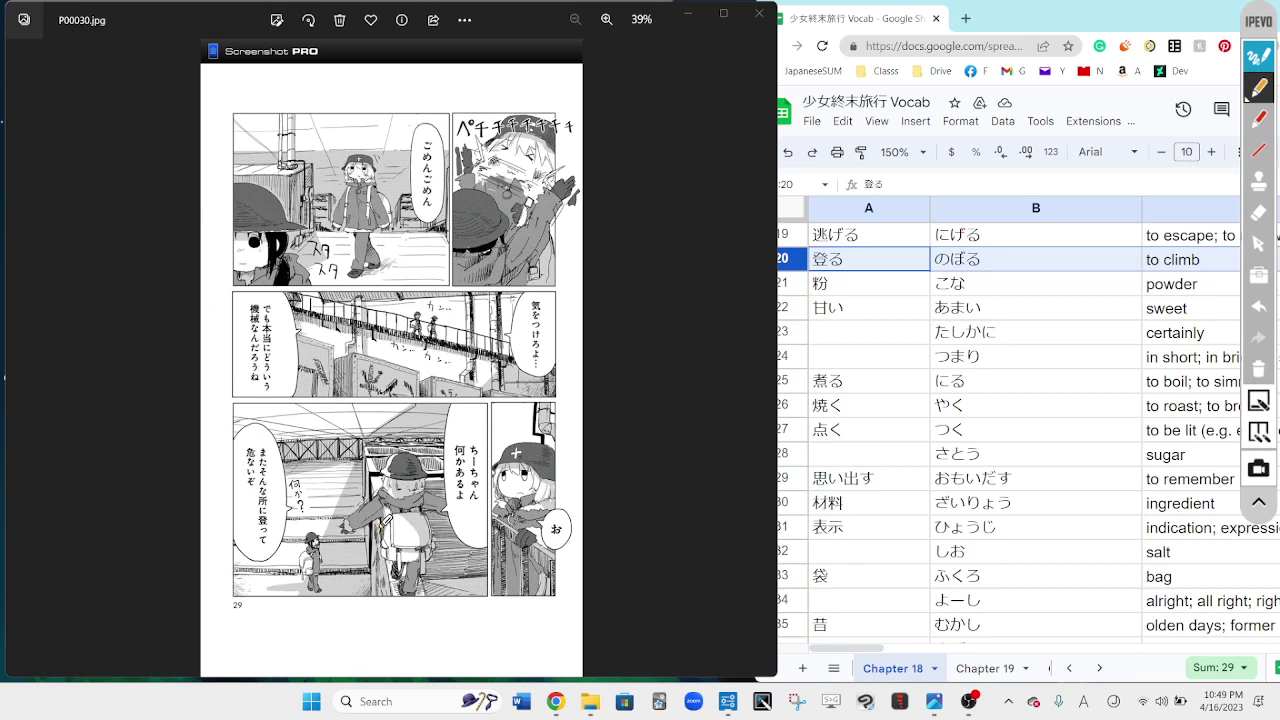
left_click_drag(386, 520, 397, 615)
left_click_drag(374, 525, 385, 645)
left_click_drag(362, 430, 398, 575)
mouse_move(362, 430)
left_mouse_down()
mouse_move(361, 512)
mouse_move(392, 628)
left_mouse_up()
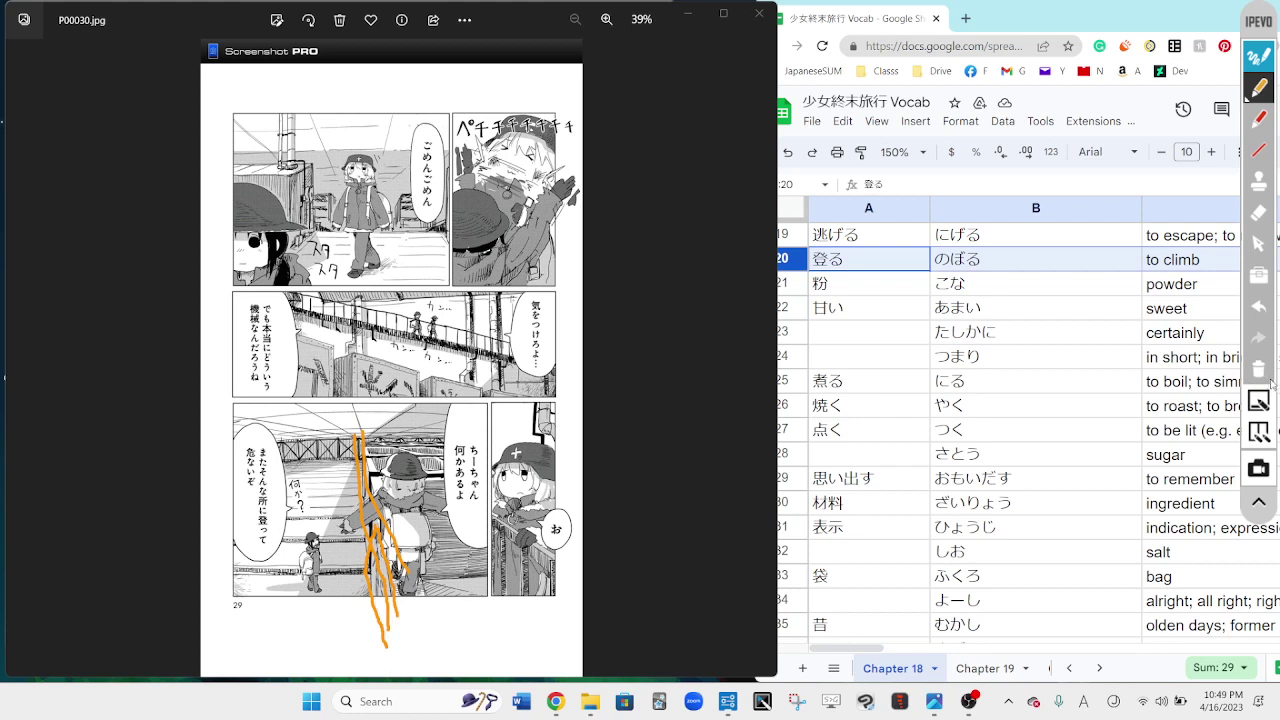
left_click(1263, 372)
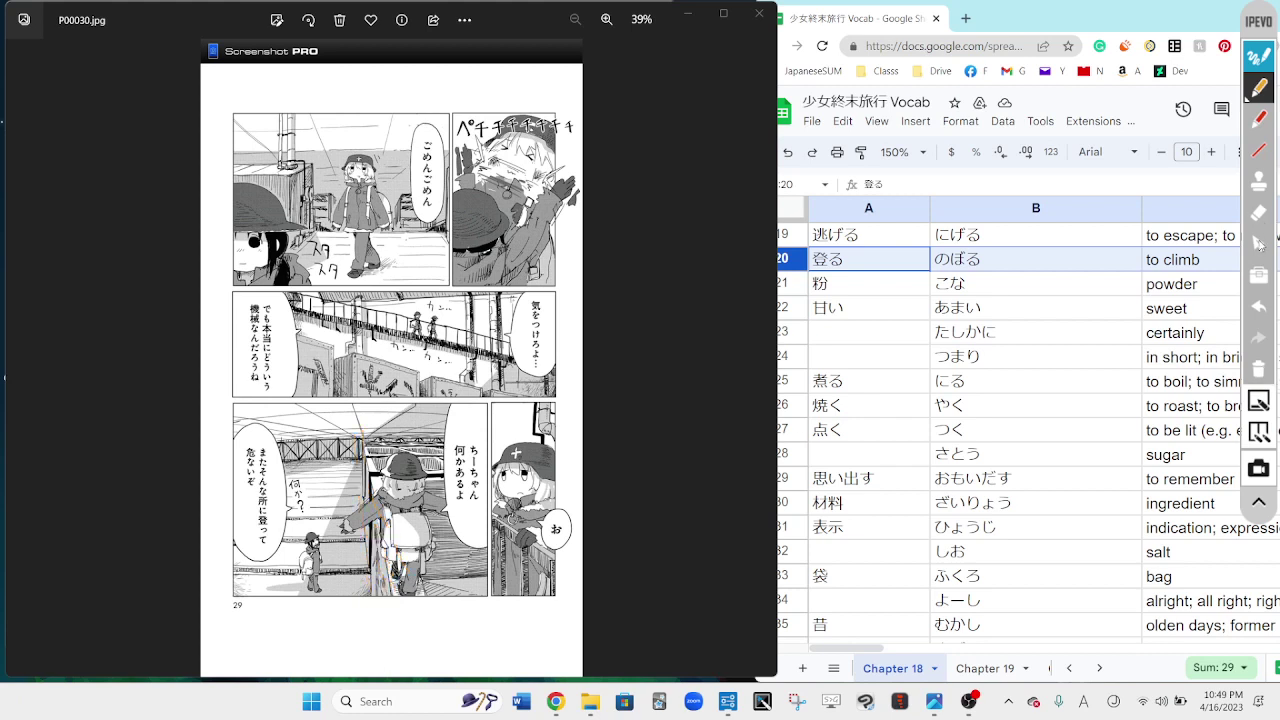
left_click(1259, 243)
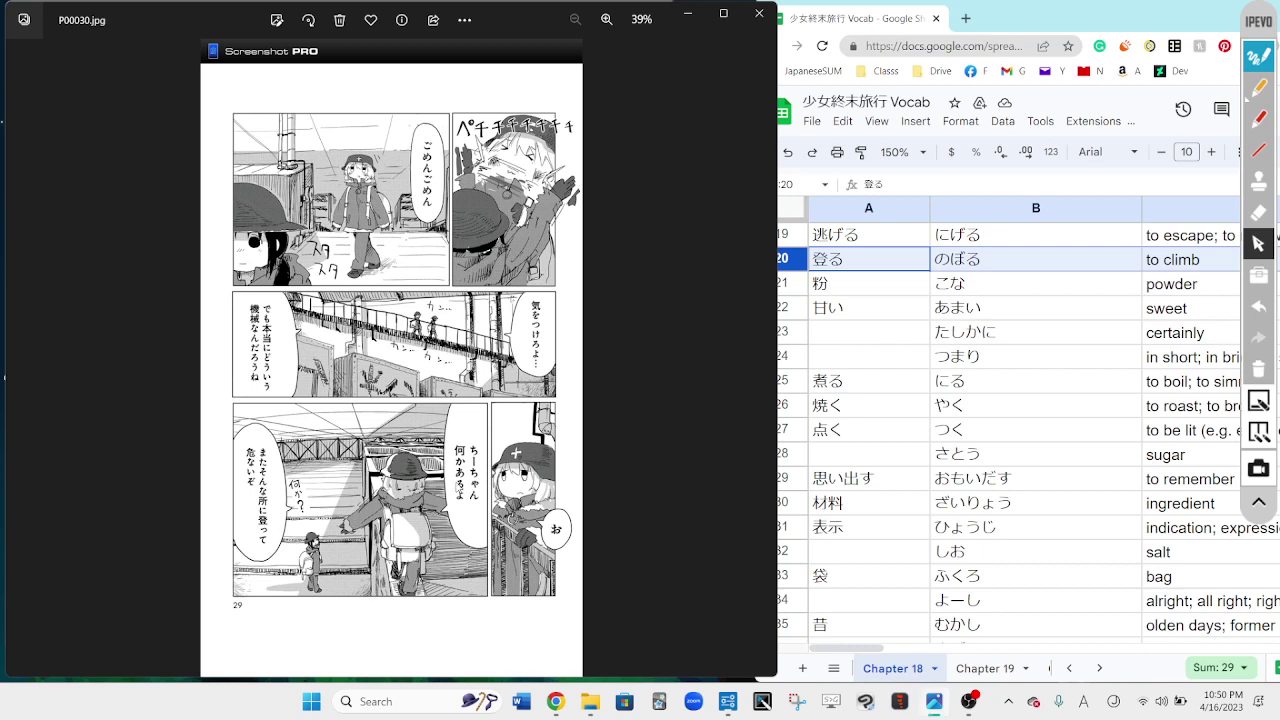
Step: Advance to manga page P00031.jpg and enlarge it, shifting the view up slightly
key("Right")
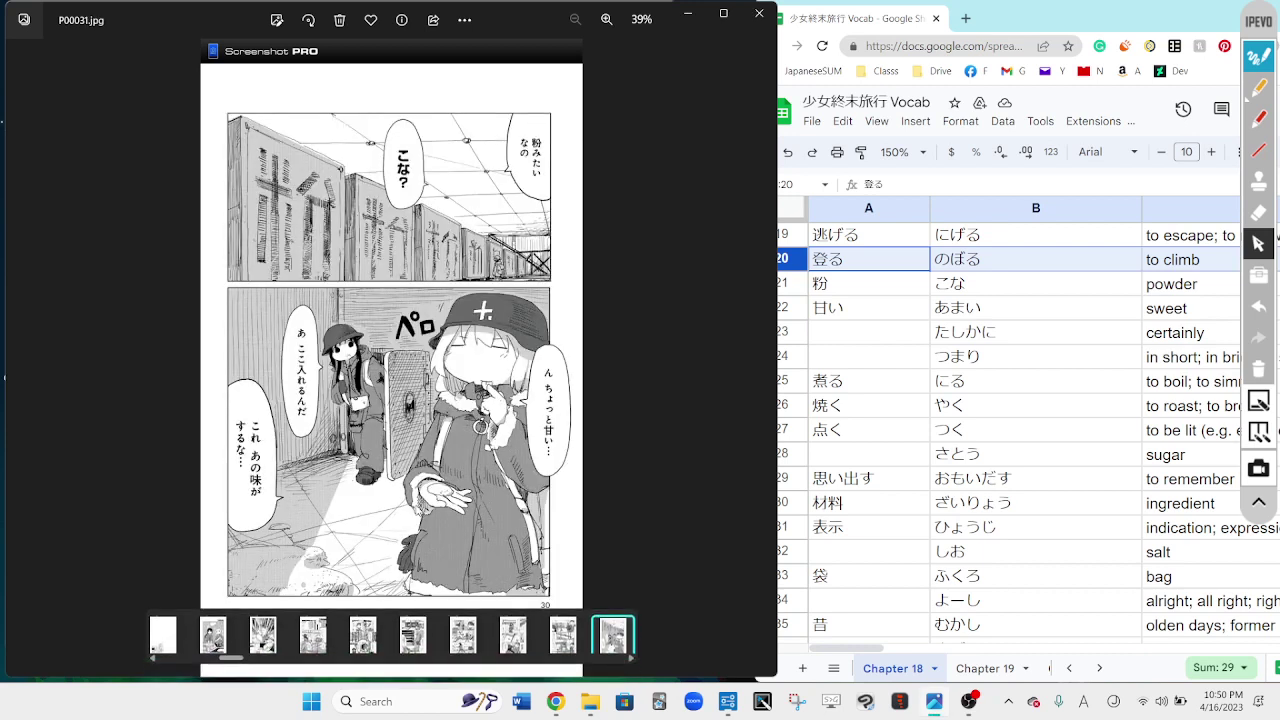
scroll(412, 520, "up", 4)
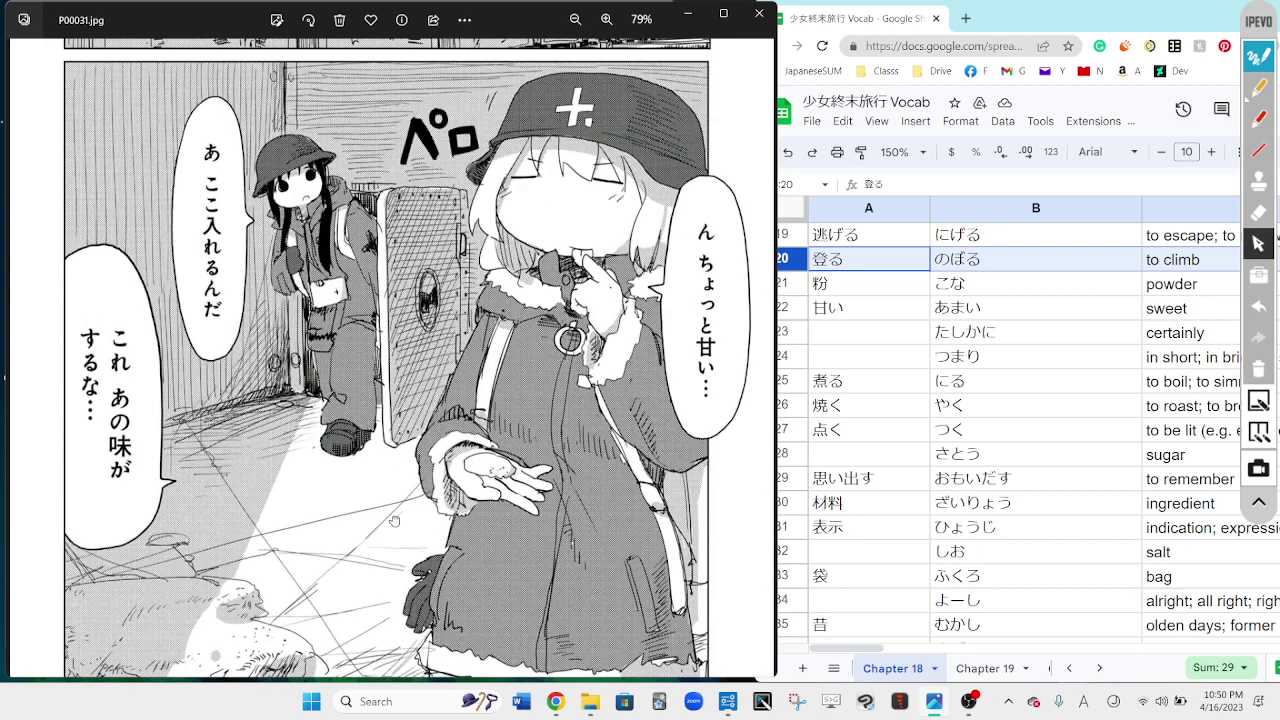
left_click_drag(412, 520, 398, 480)
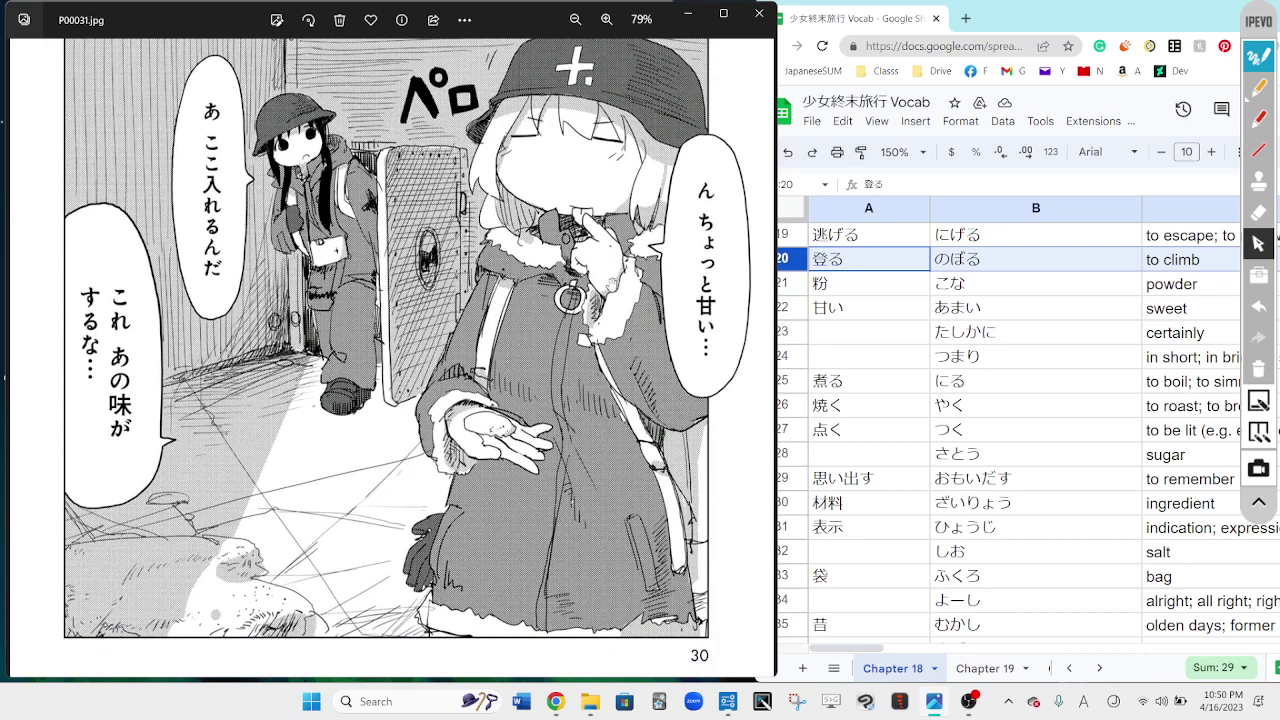
Step: Select the 甘い / sweet vocab row in Sheets, then show manga page 30 whole
left_click(882, 431)
key("Down")
key("Down")
key("Down")
key("Down")
key("Down")
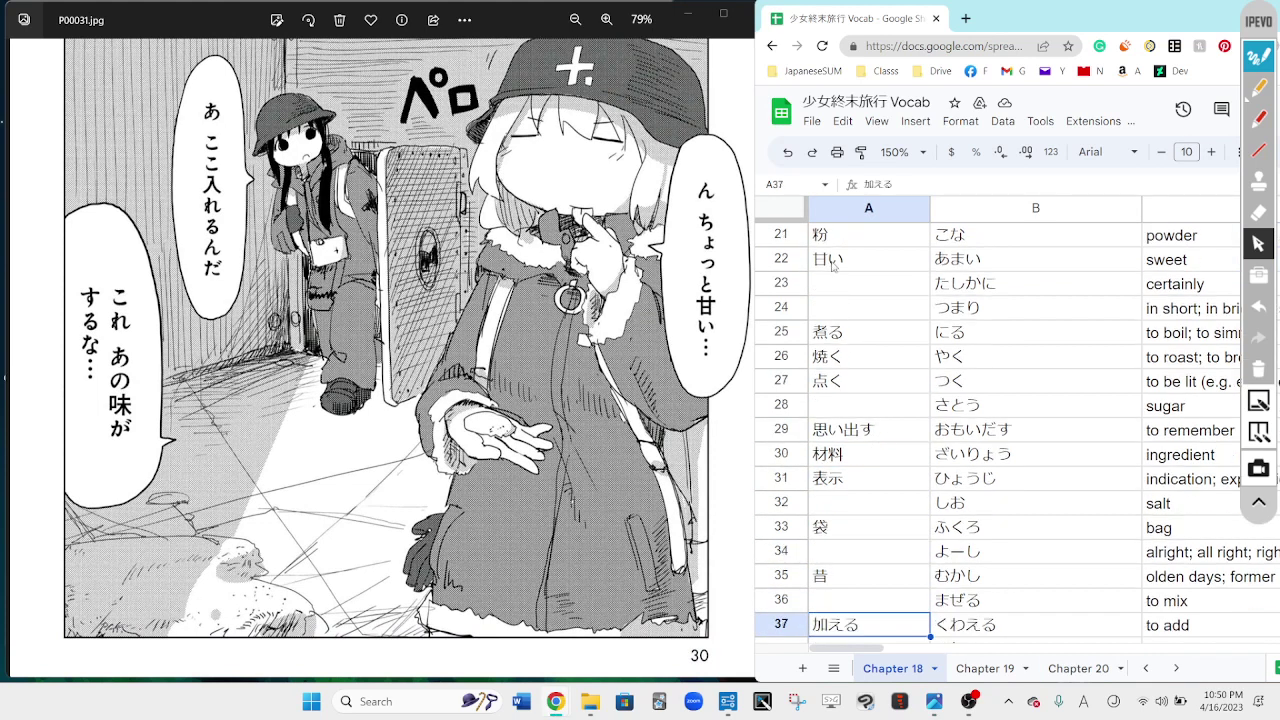
left_click(788, 259)
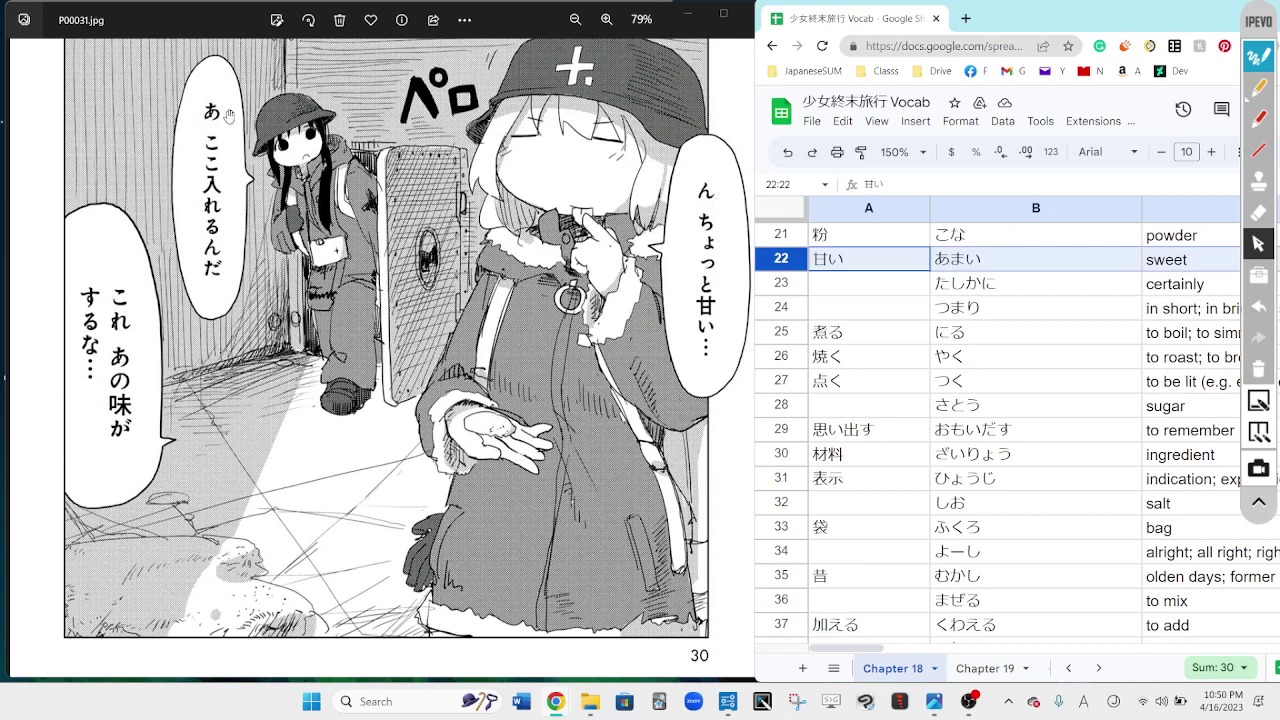
double_click(282, 278)
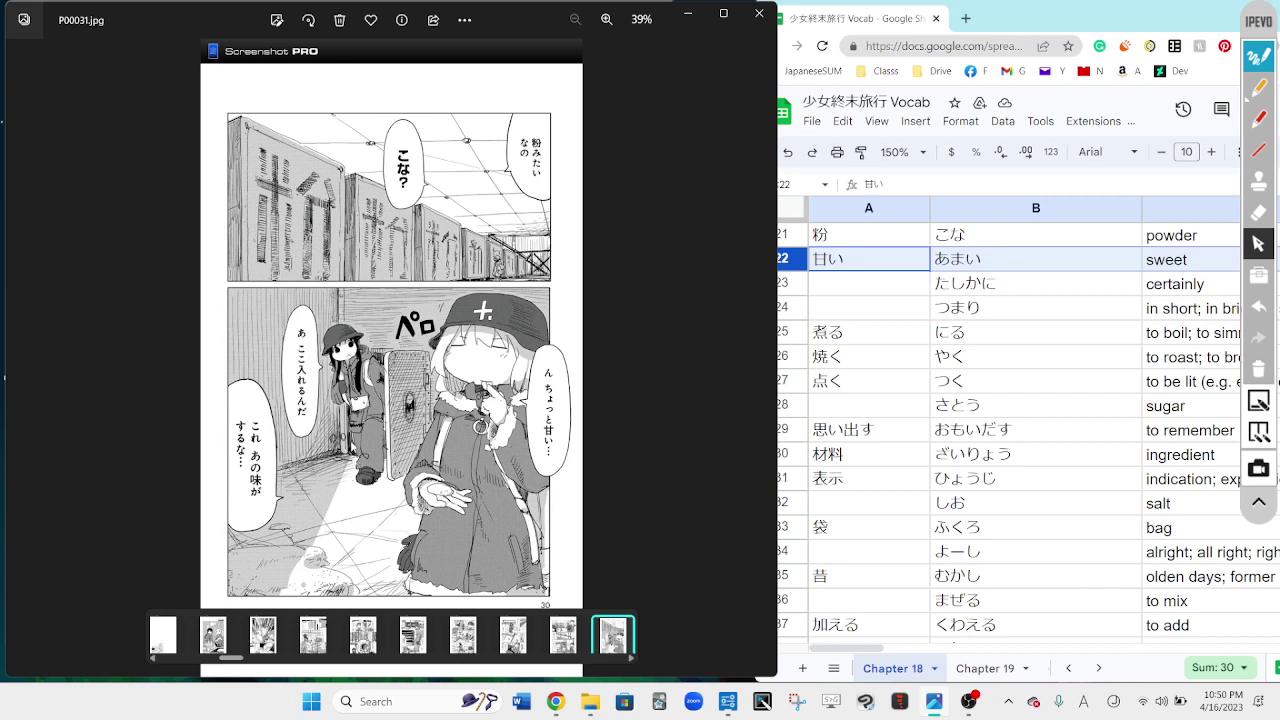
Step: Settle on manga page P00032.jpg and zoom to 79% on its upper panels
key("Right")
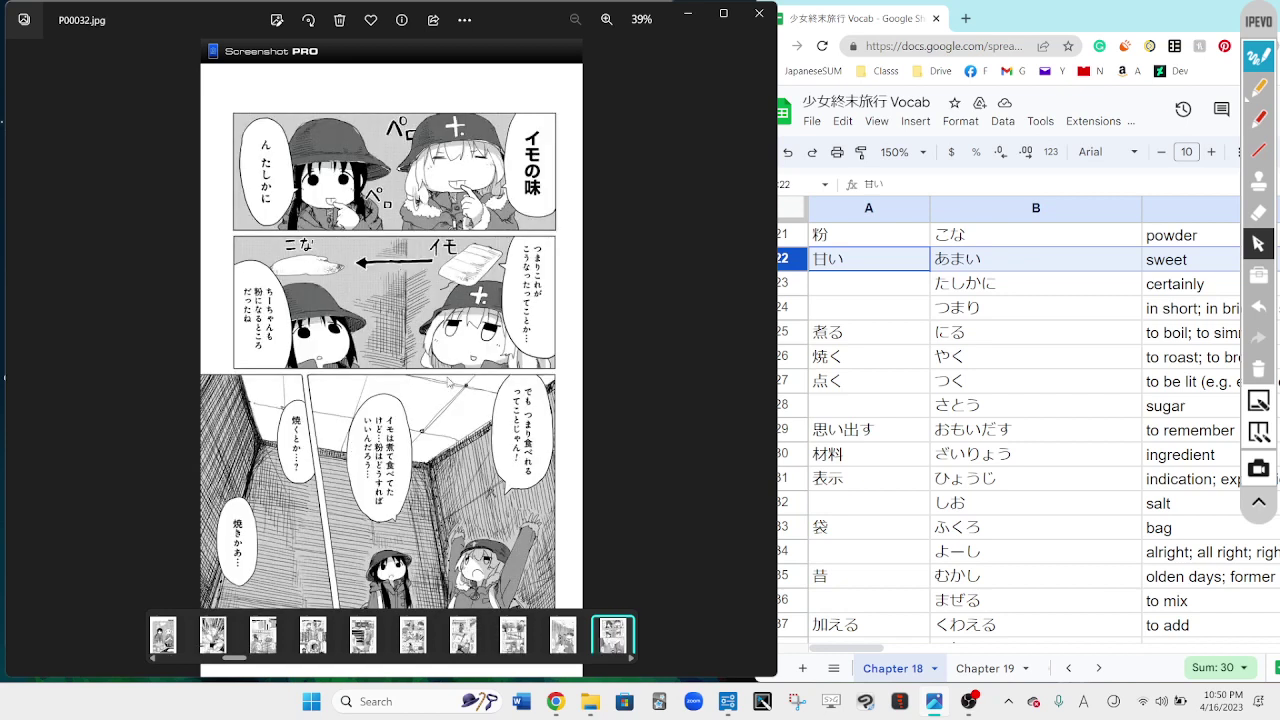
key("Left")
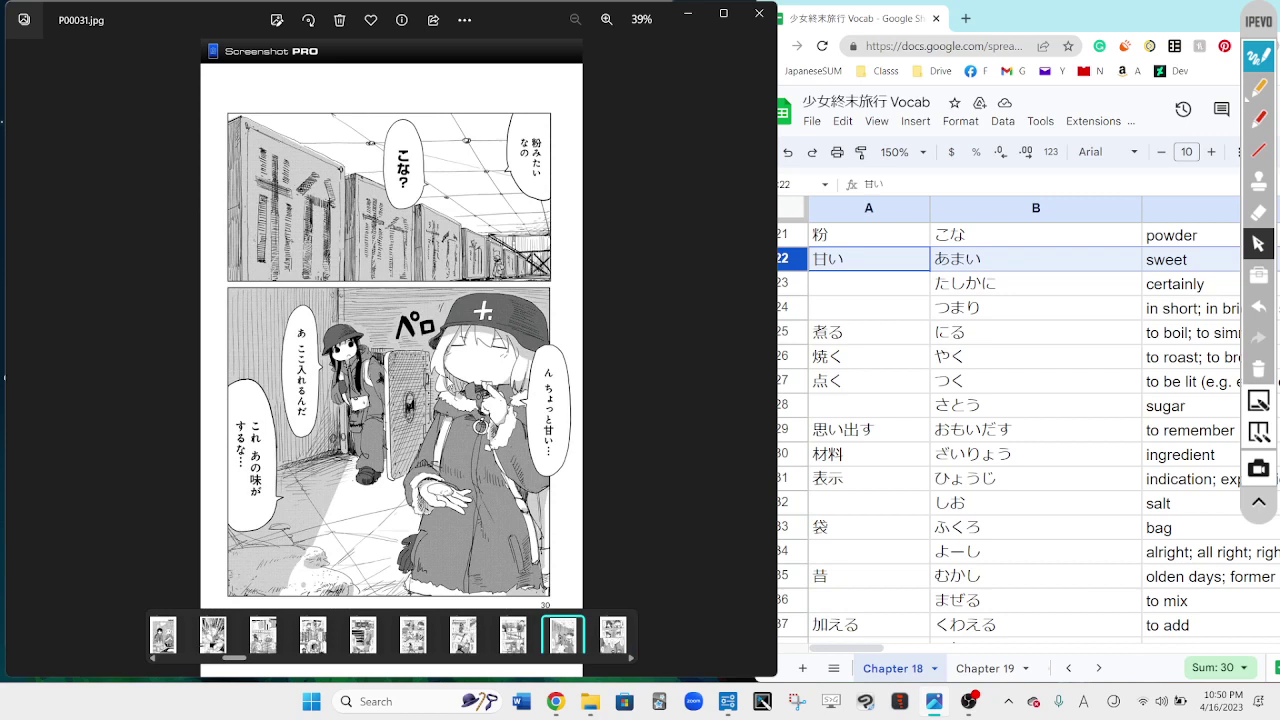
key("Right")
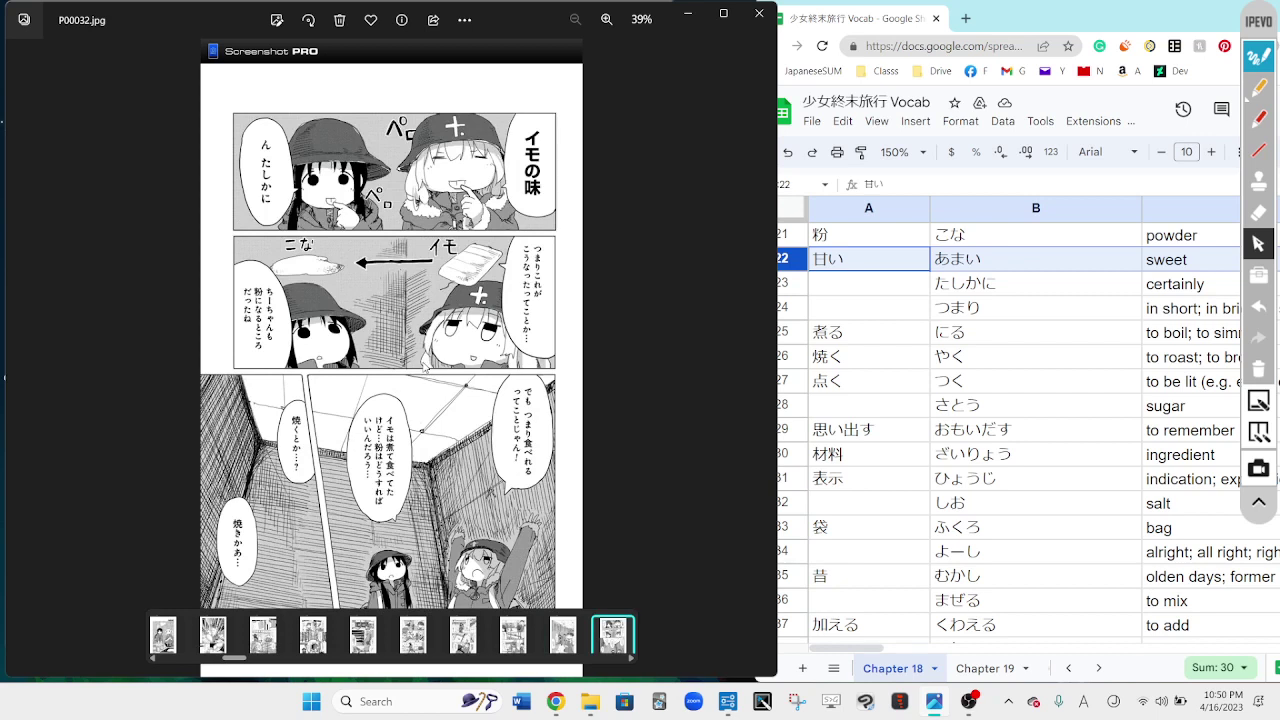
scroll(425, 368, "up", 3)
mouse_move(425, 368)
left_mouse_down()
mouse_move(409, 274)
mouse_move(404, 308)
left_mouse_up()
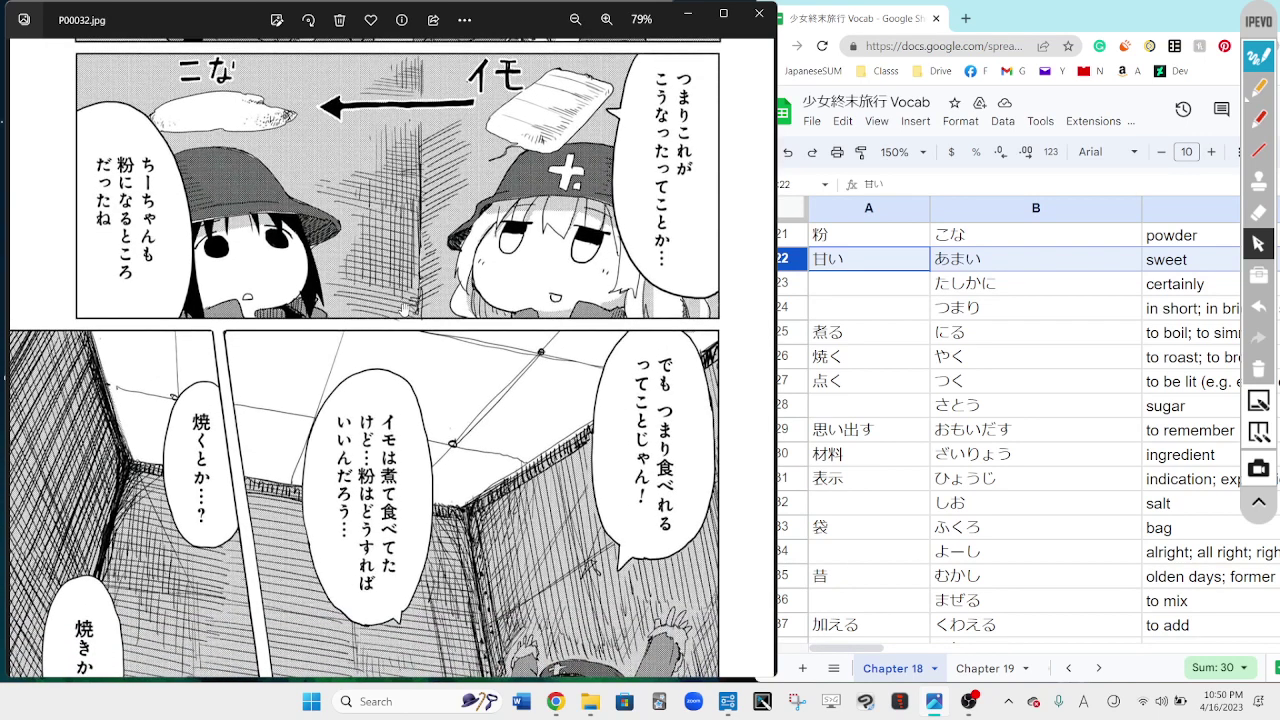
Step: Circle the left speech bubble in orange and draw a line linking the two characters
left_click(1266, 92)
mouse_move(265, 197)
left_mouse_down()
mouse_move(110, 96)
mouse_move(62, 286)
mouse_move(240, 306)
mouse_move(262, 232)
mouse_move(246, 213)
left_mouse_up()
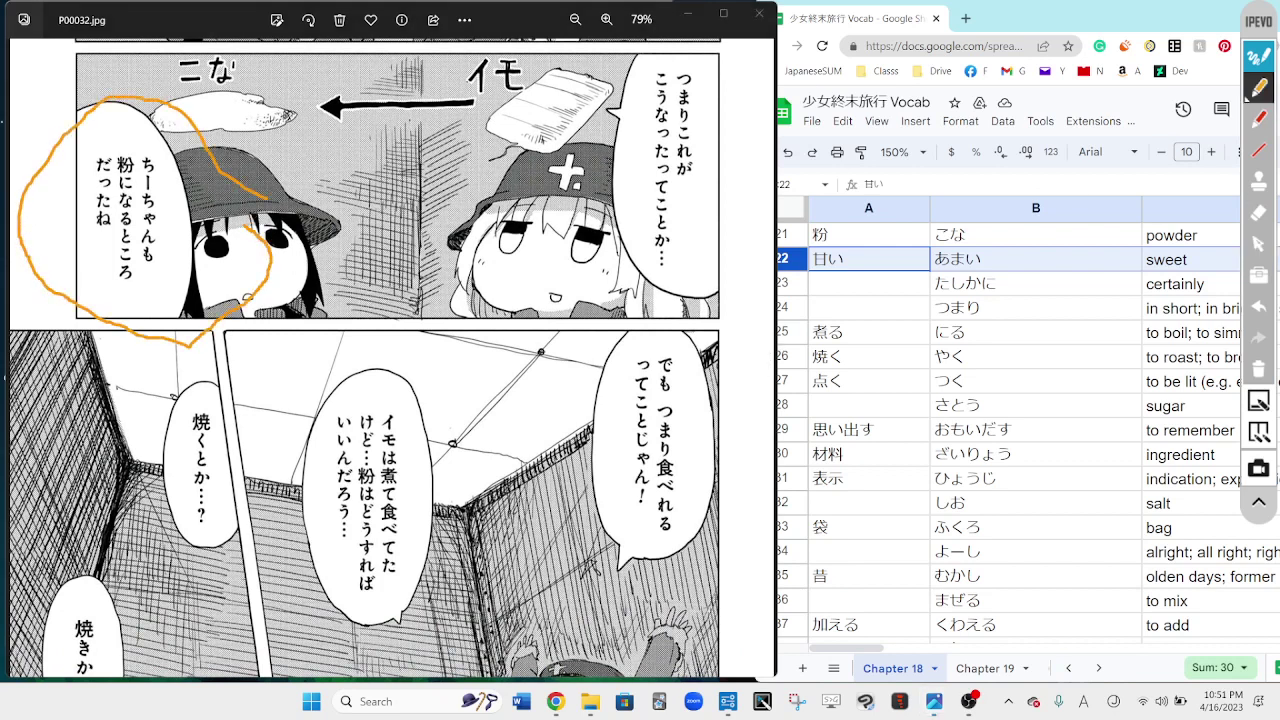
left_click(1259, 243)
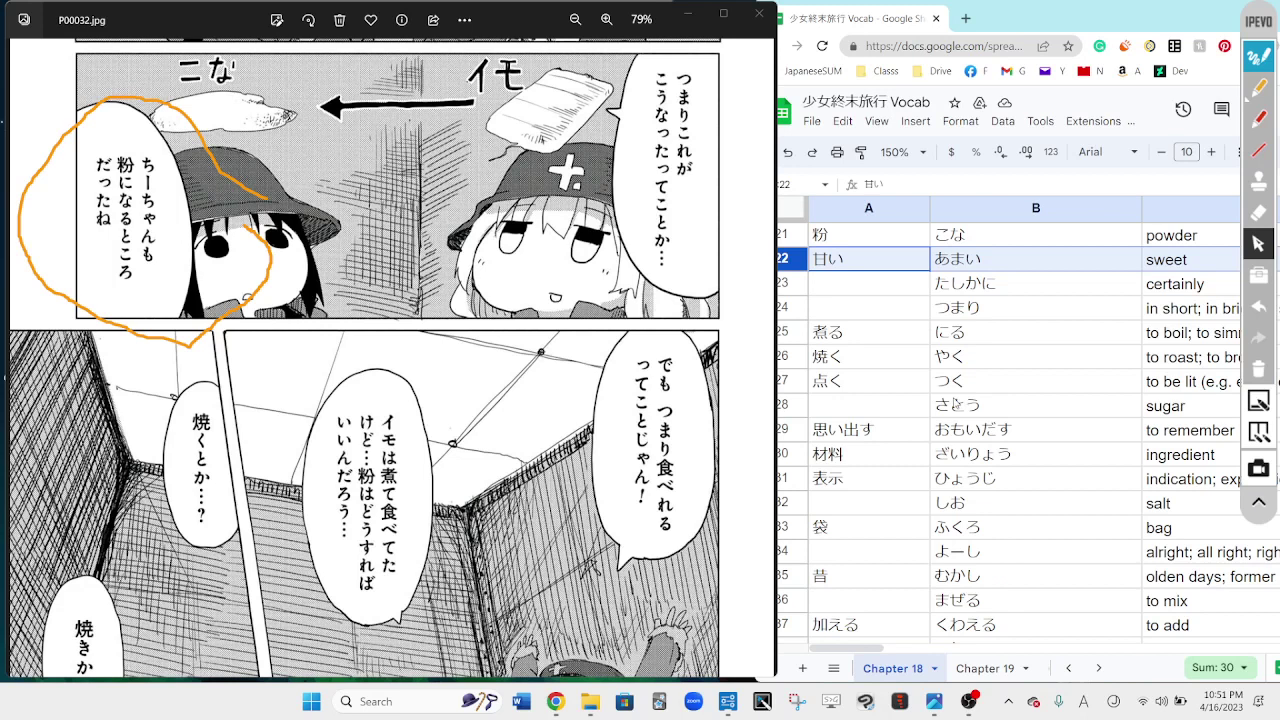
left_click(1262, 86)
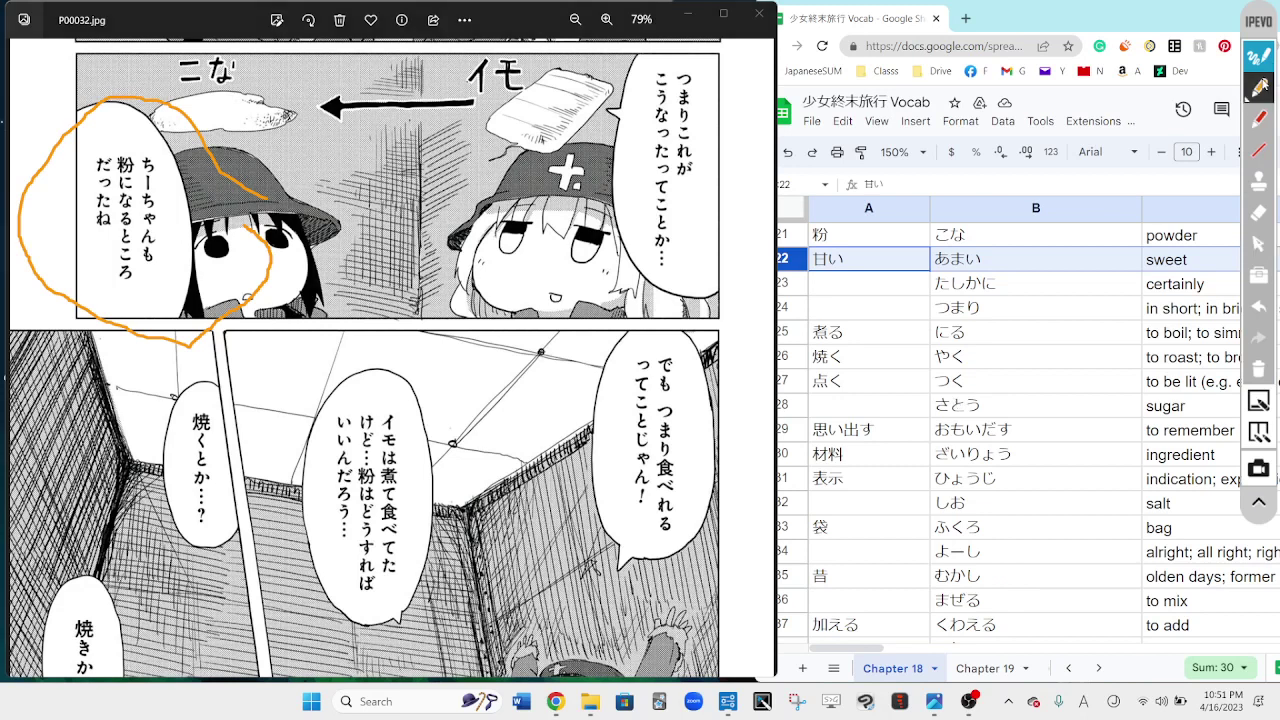
mouse_move(266, 186)
left_mouse_down()
mouse_move(506, 254)
mouse_move(248, 226)
left_mouse_up()
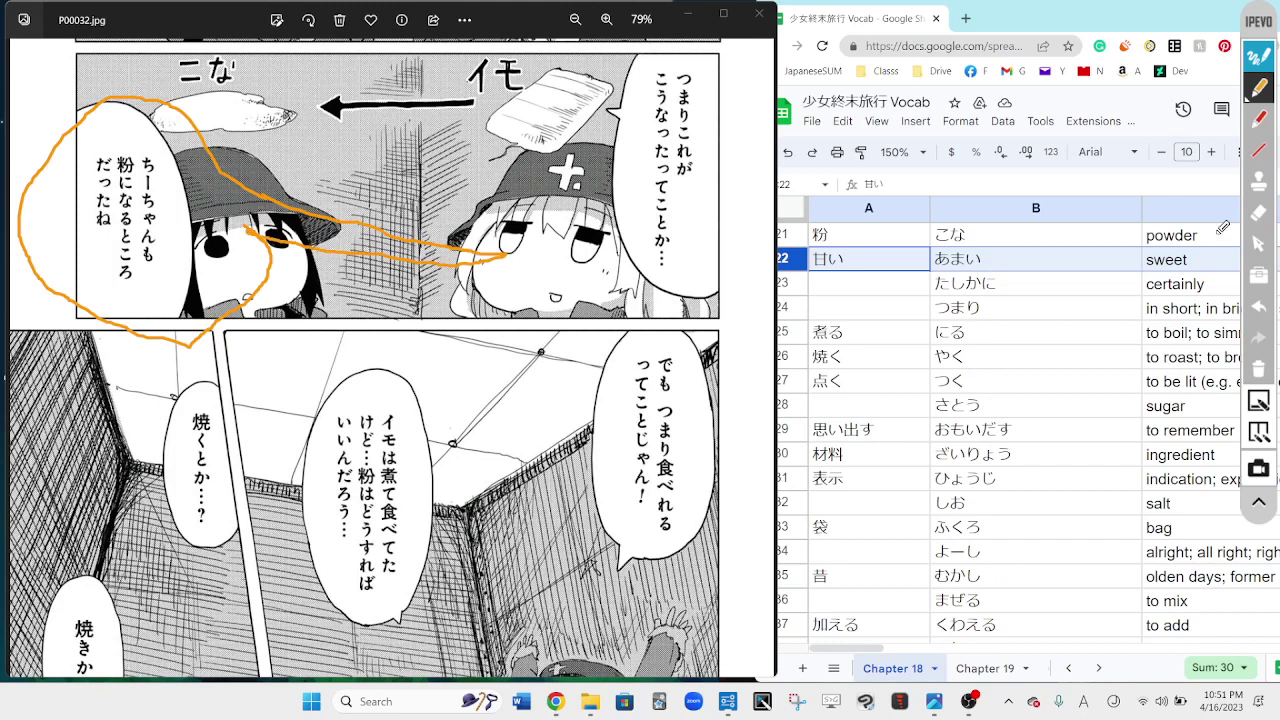
left_click(1266, 246)
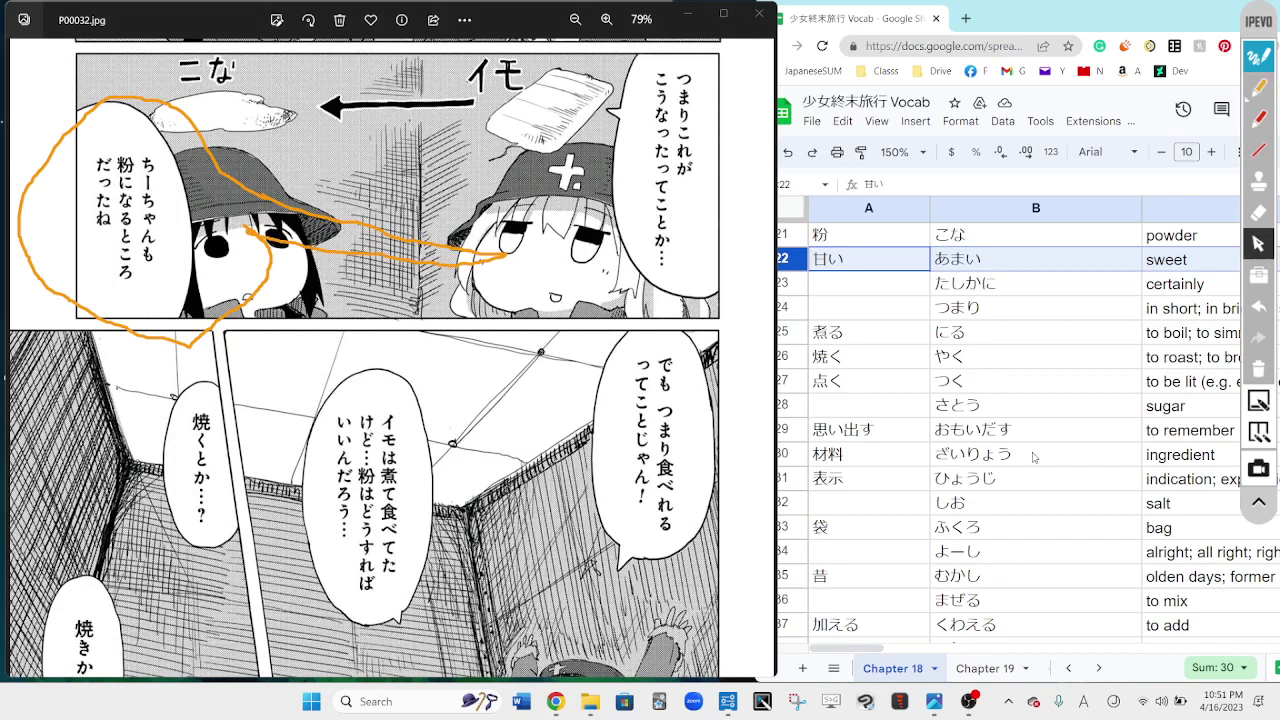
Step: Step through column A vocab from A34 past 加える and 煮る to the cell beside つまり
left_click(899, 551)
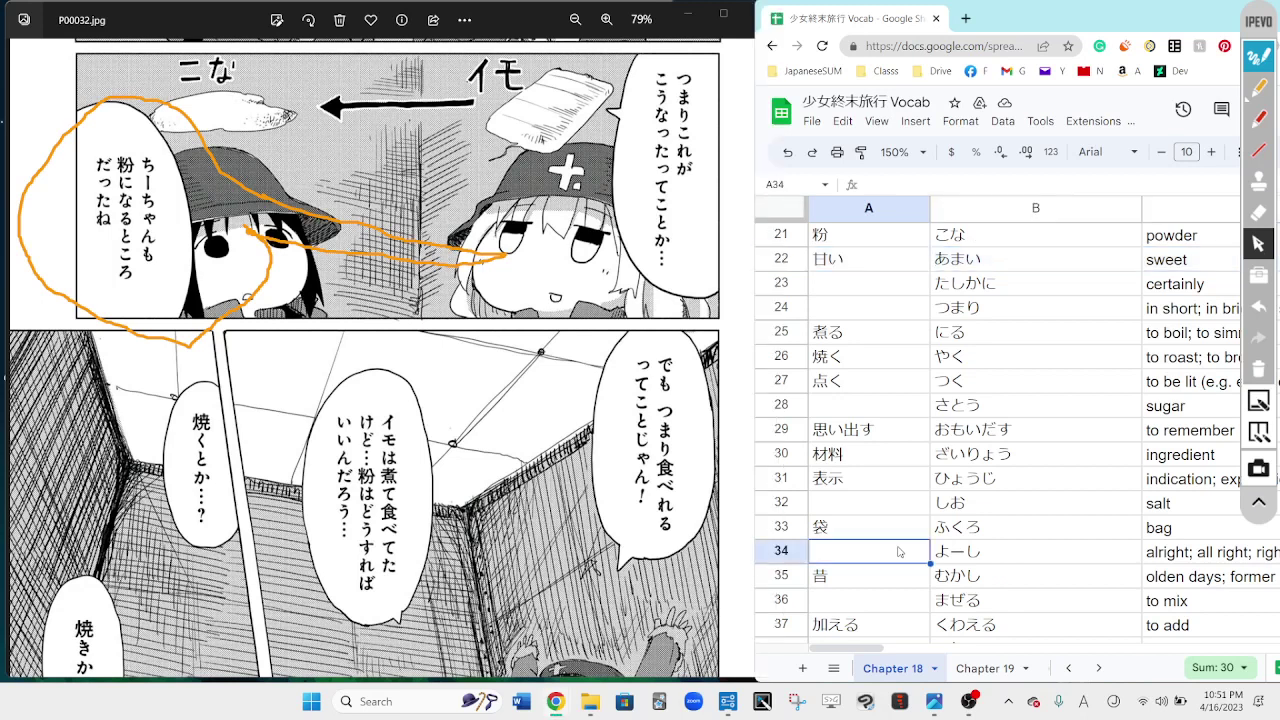
key("Down")
key("Down")
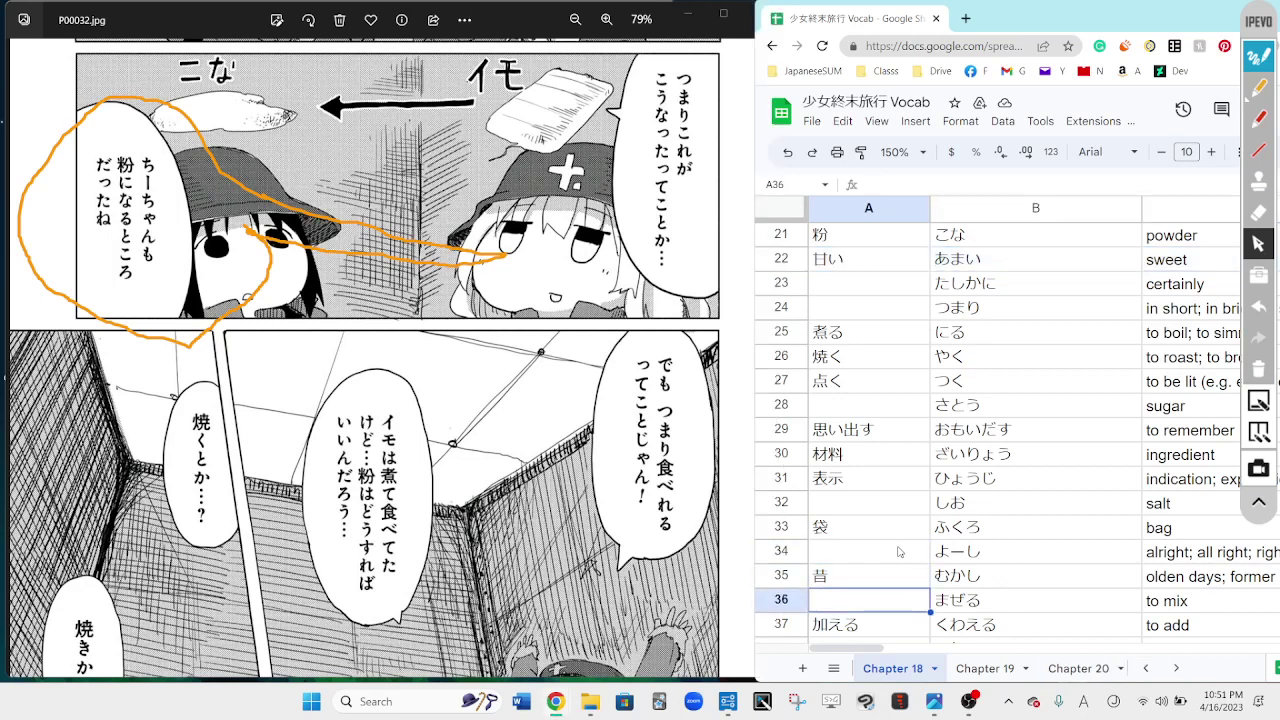
key("Down")
key("Down")
key("Down")
key("Down")
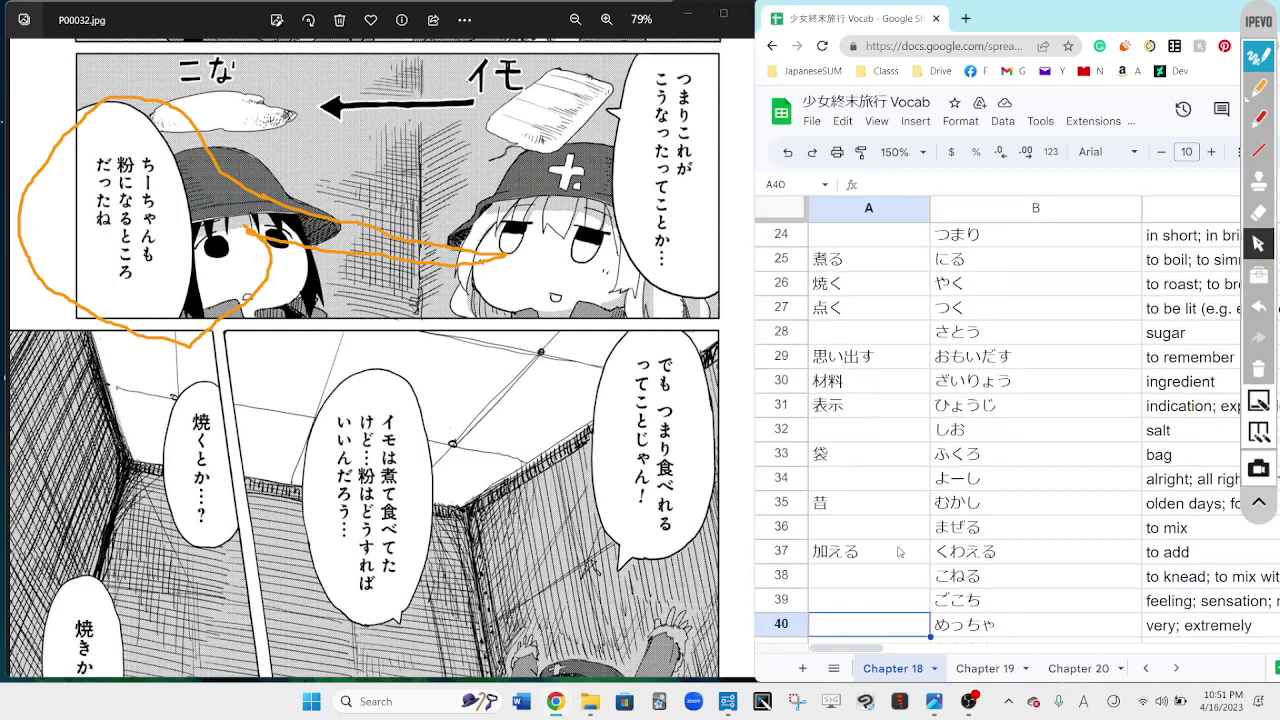
left_click(867, 268)
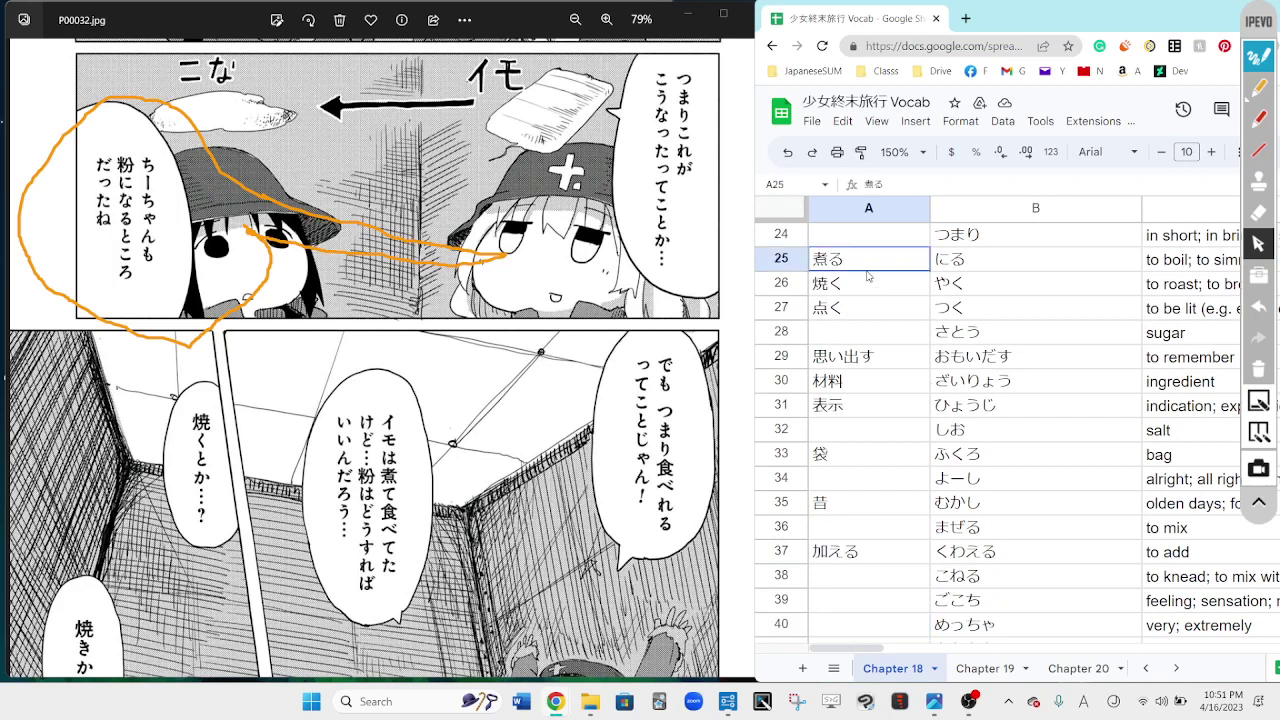
left_click(860, 244)
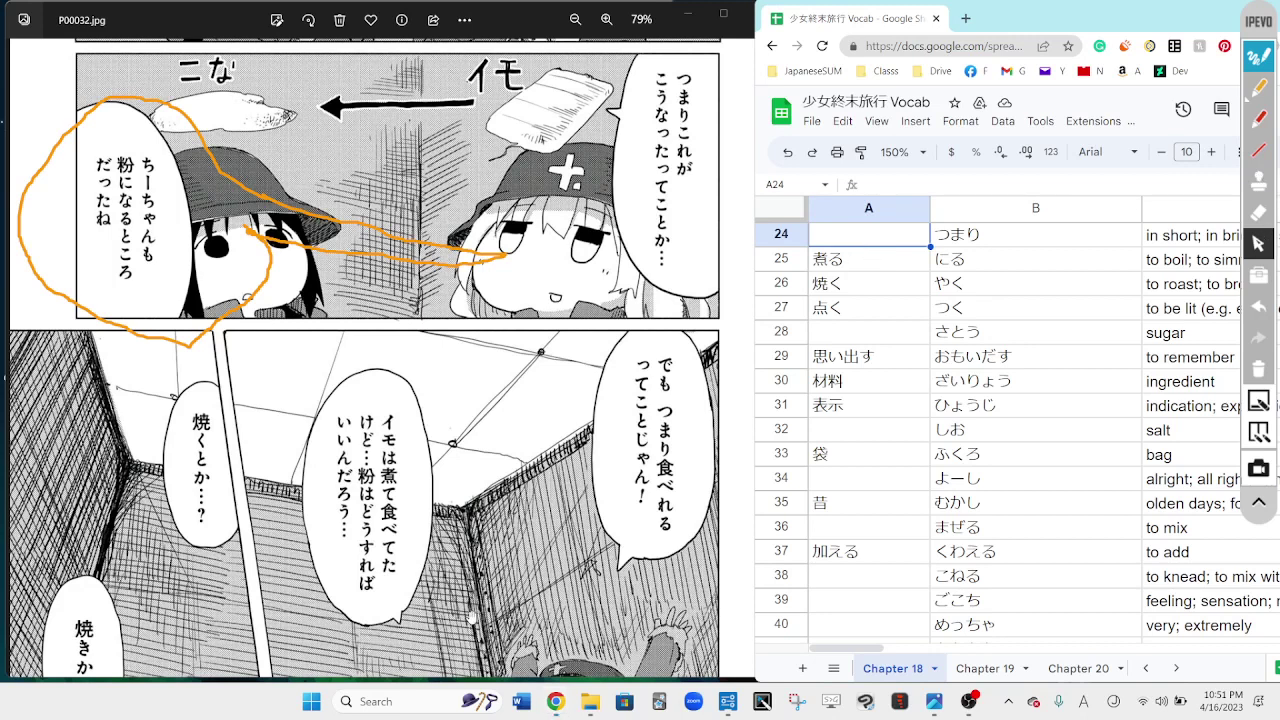
Step: Pan to the lower panel, erase the orange ink, and select the 粉 / powder row in Sheets
mouse_move(471, 619)
left_mouse_down()
mouse_move(466, 365)
mouse_move(462, 415)
left_mouse_up()
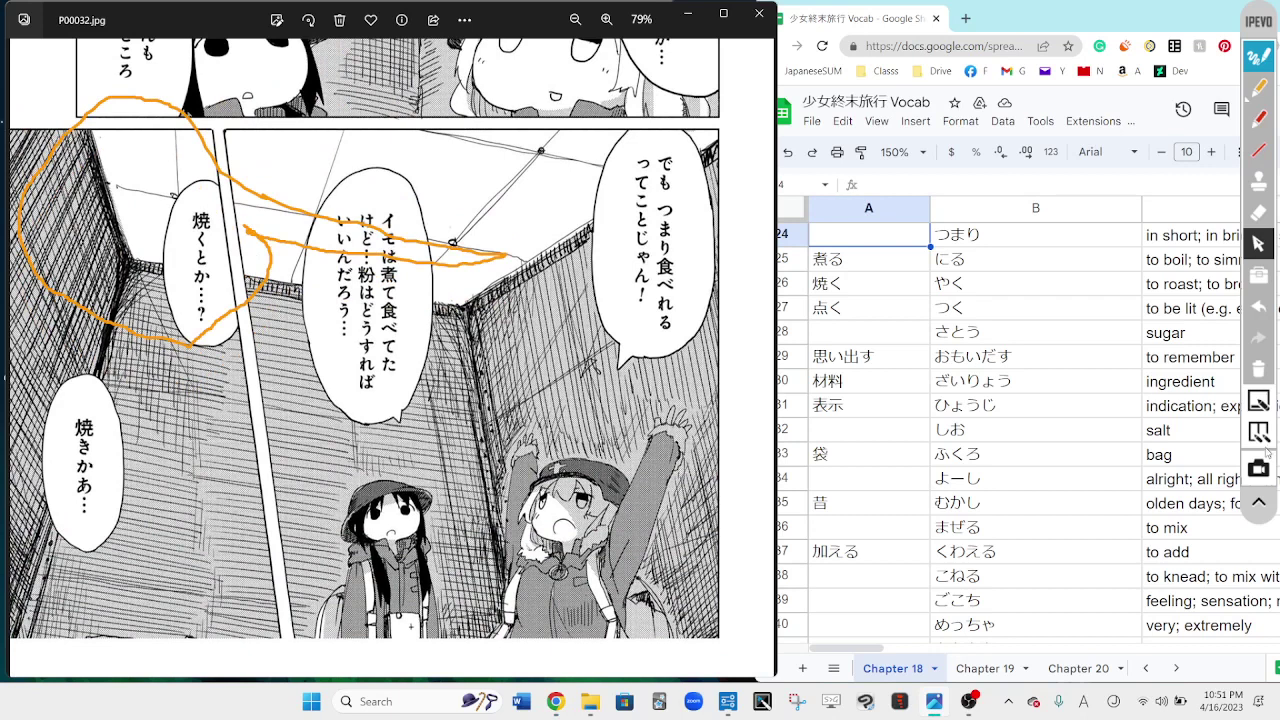
left_click(1266, 372)
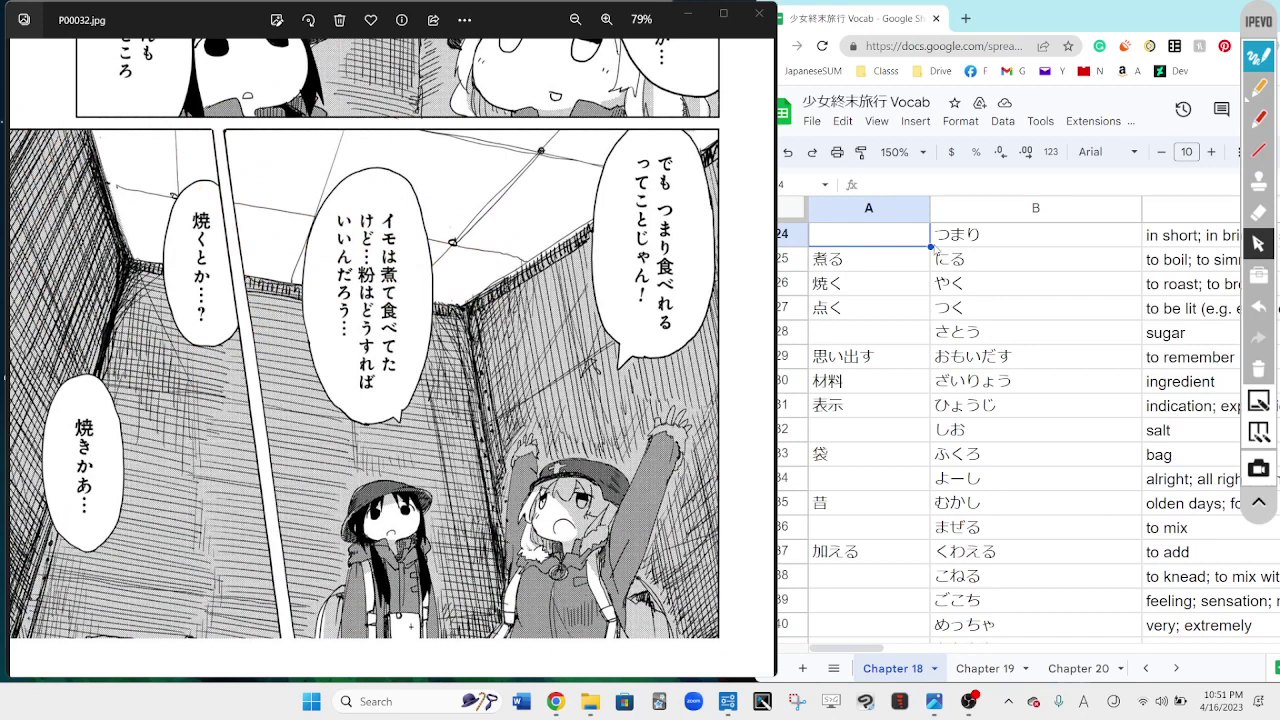
left_click_drag(772, 357, 756, 357)
scroll(852, 244, "up", 2)
left_click(852, 244)
scroll(852, 244, "up", 2)
left_click(781, 262)
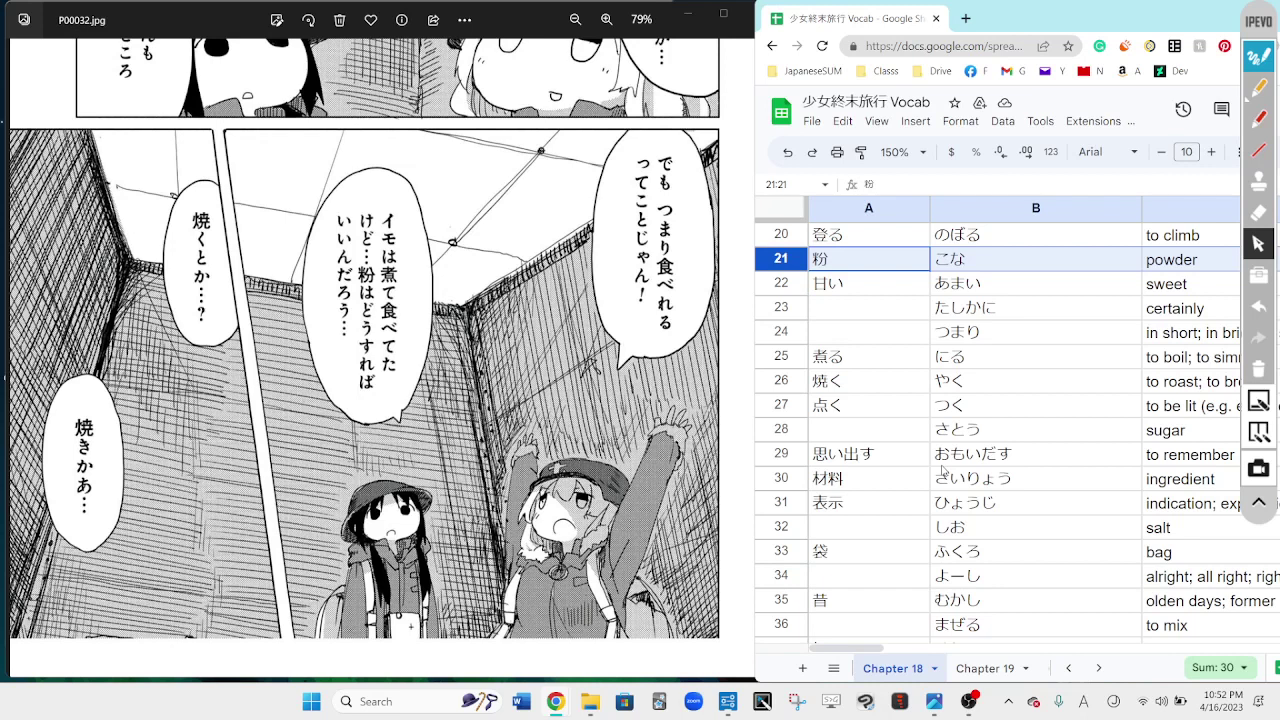
Step: Shift the manga page down to bring the 焼くとか panel into view, then select the 甘い entry
left_click(1263, 95)
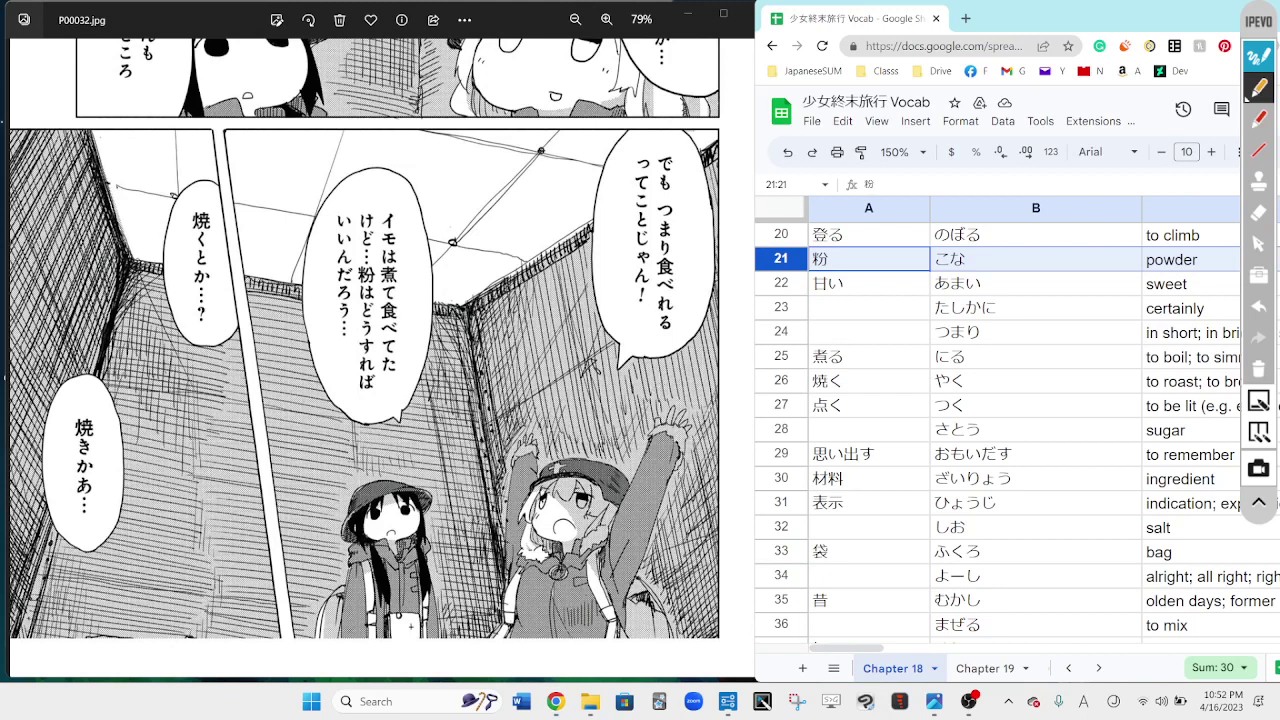
left_click(1258, 243)
left_click(562, 119)
left_click_drag(562, 119, 568, 220)
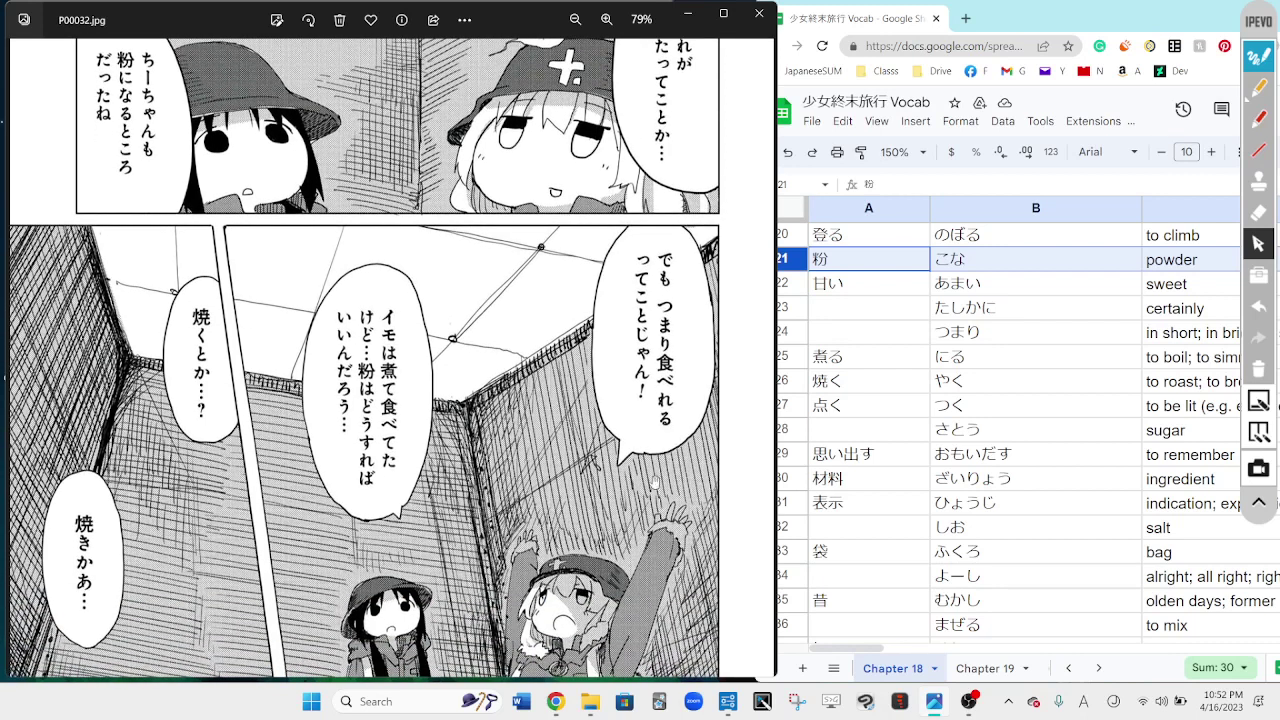
scroll(570, 415, "down", 2)
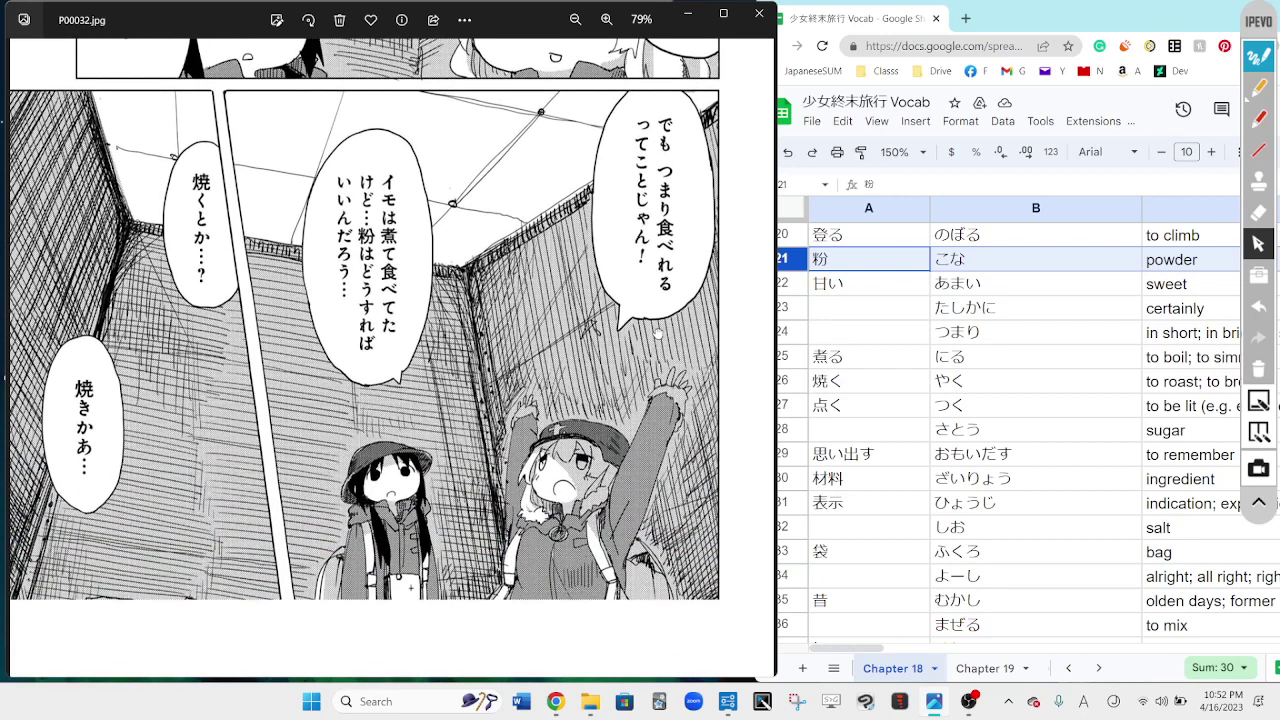
left_click(864, 292)
left_click(1259, 87)
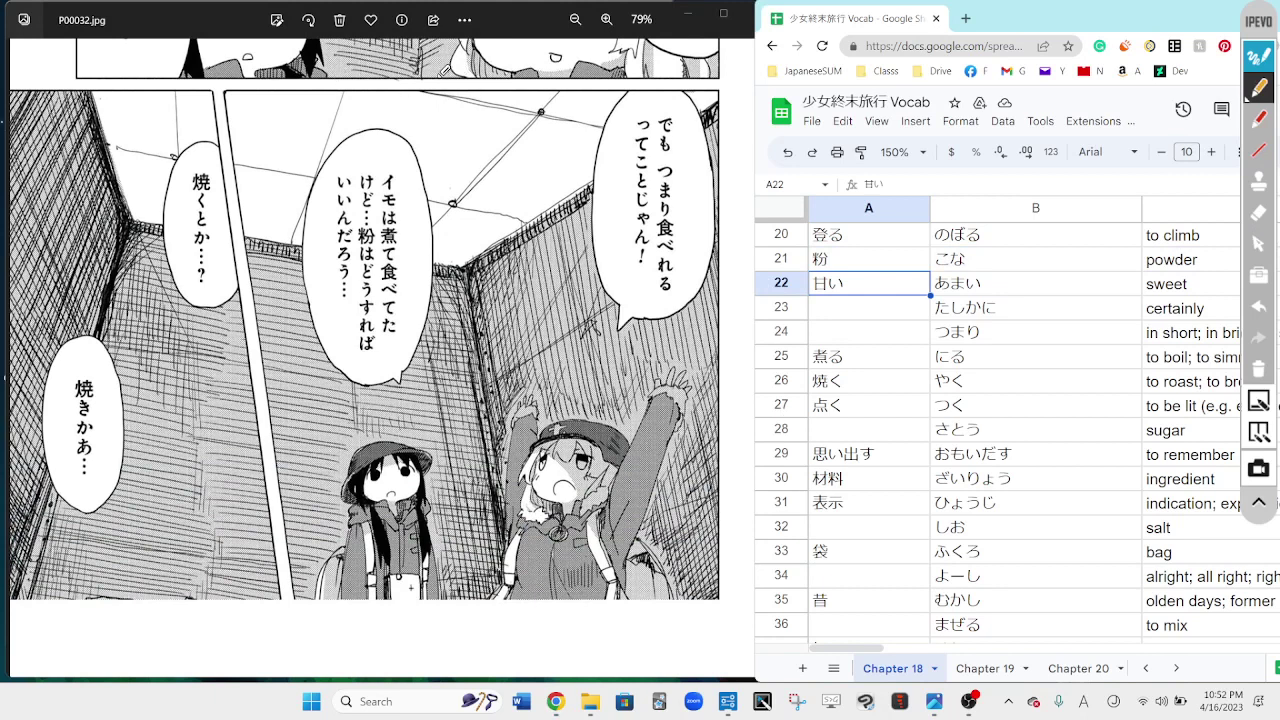
Step: Draw an orange line down the lower panel, then select the つまり row (row 24) in Sheets
mouse_move(436, 80)
left_mouse_down()
mouse_move(472, 586)
mouse_move(448, 384)
mouse_move(440, 60)
mouse_move(440, 305)
mouse_move(786, 423)
mouse_move(514, 376)
mouse_move(808, 427)
left_mouse_up()
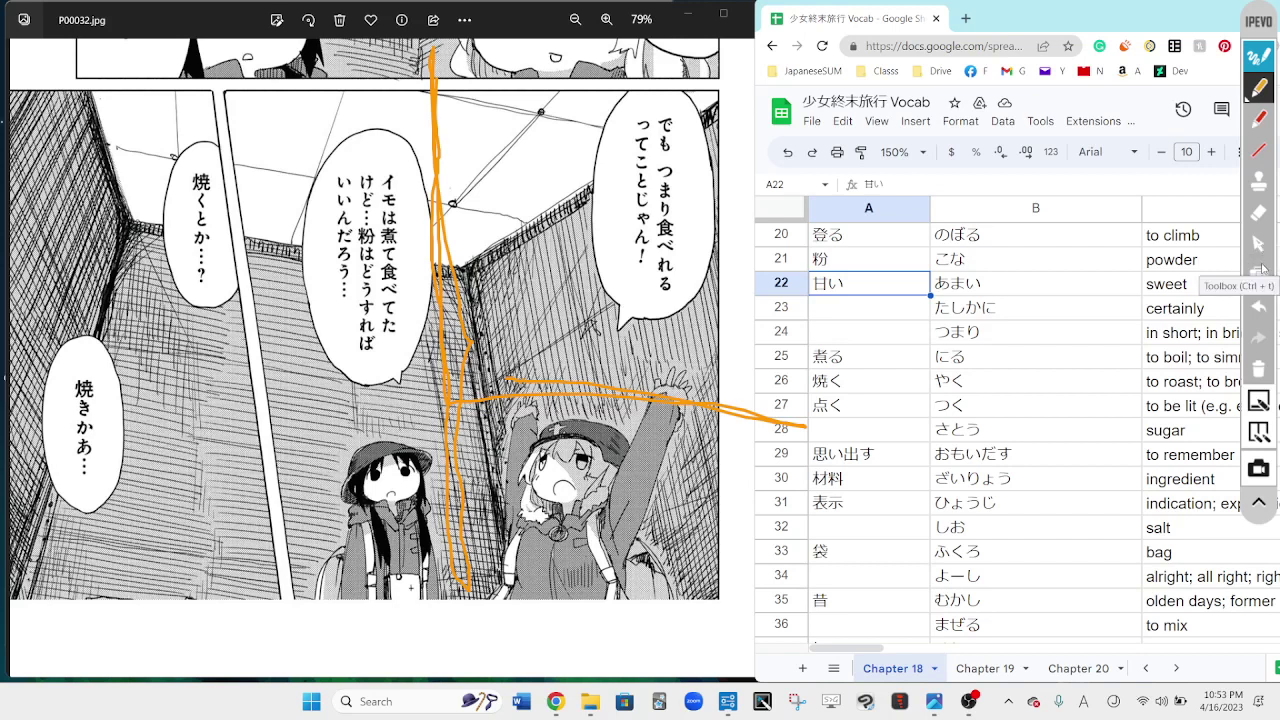
left_click(1267, 246)
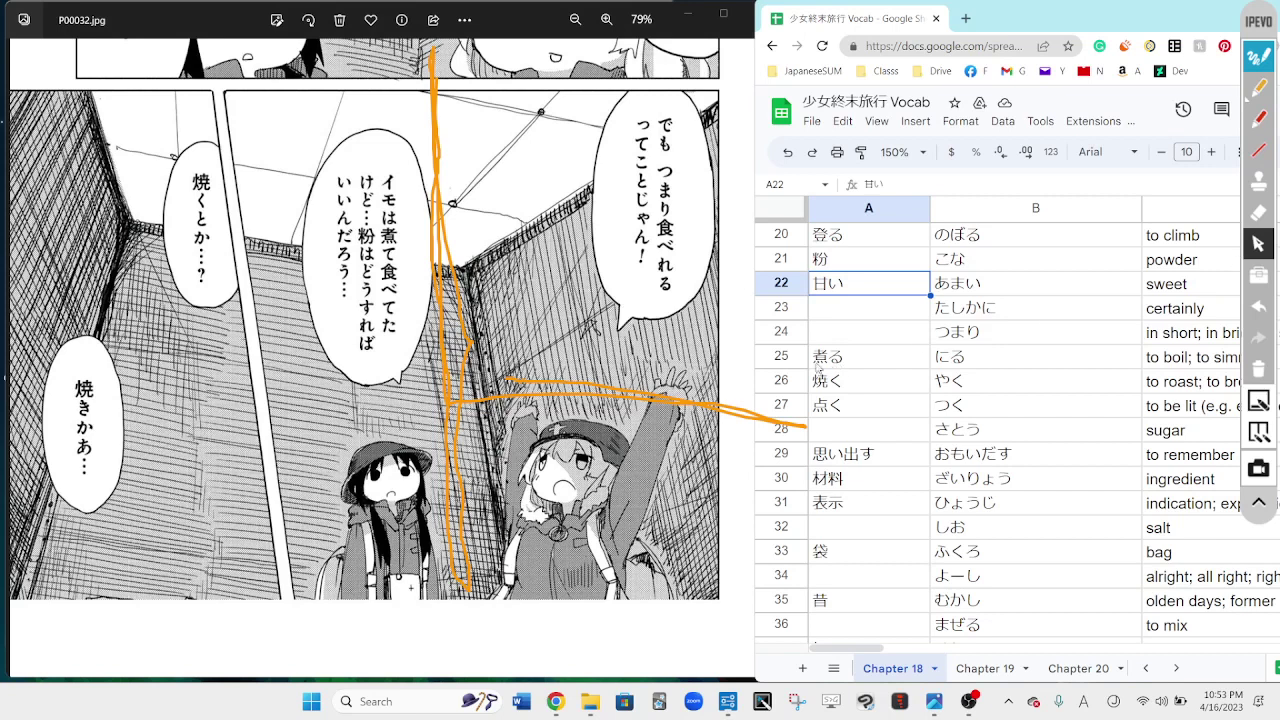
left_click(768, 336)
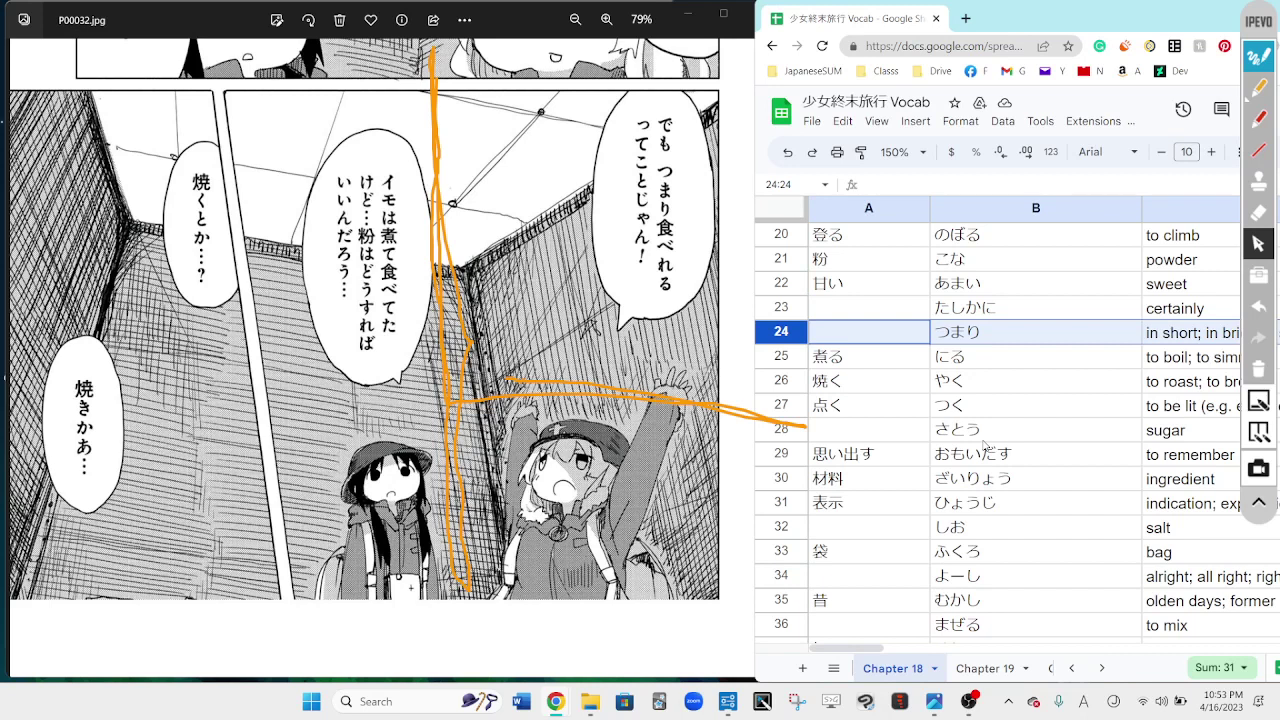
Step: Replace the orange strokes with an orange loop around the 焼くとか and イモは煮て食べてた bubbles
left_click(1262, 360)
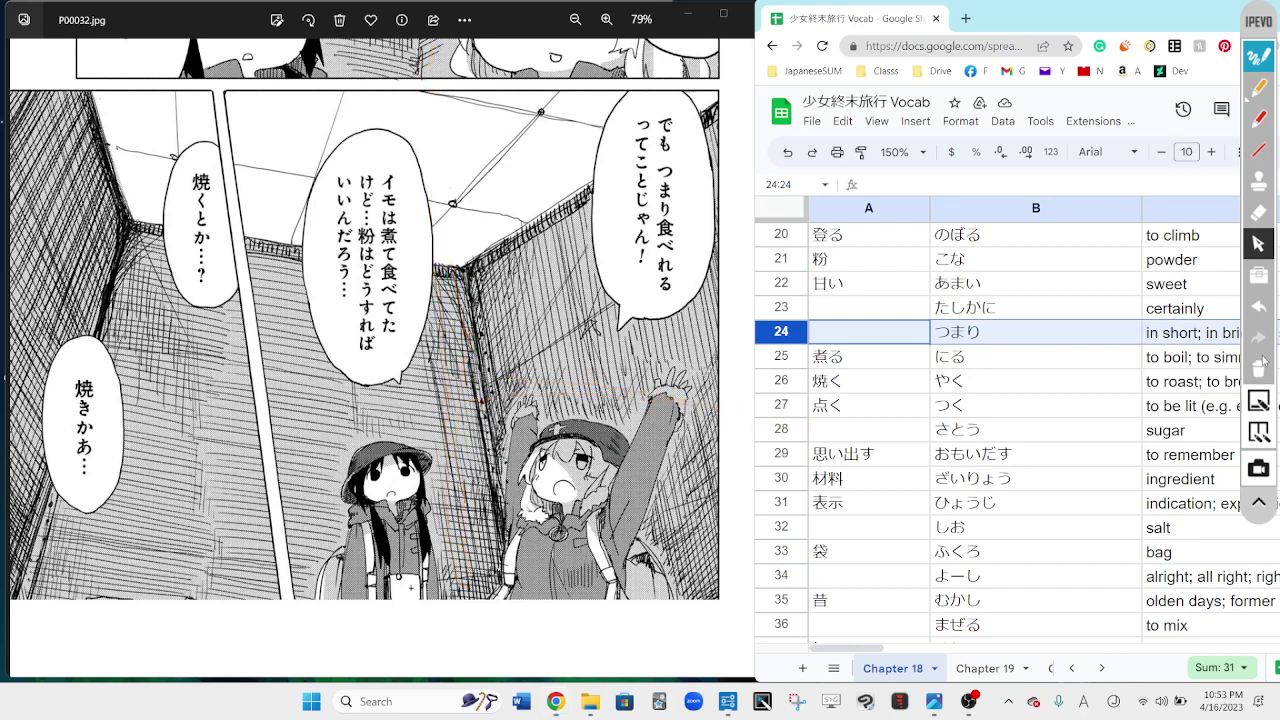
left_click(1258, 90)
mouse_move(333, 50)
left_mouse_down()
mouse_move(492, 390)
mouse_move(108, 611)
mouse_move(40, 98)
mouse_move(290, 70)
left_mouse_up()
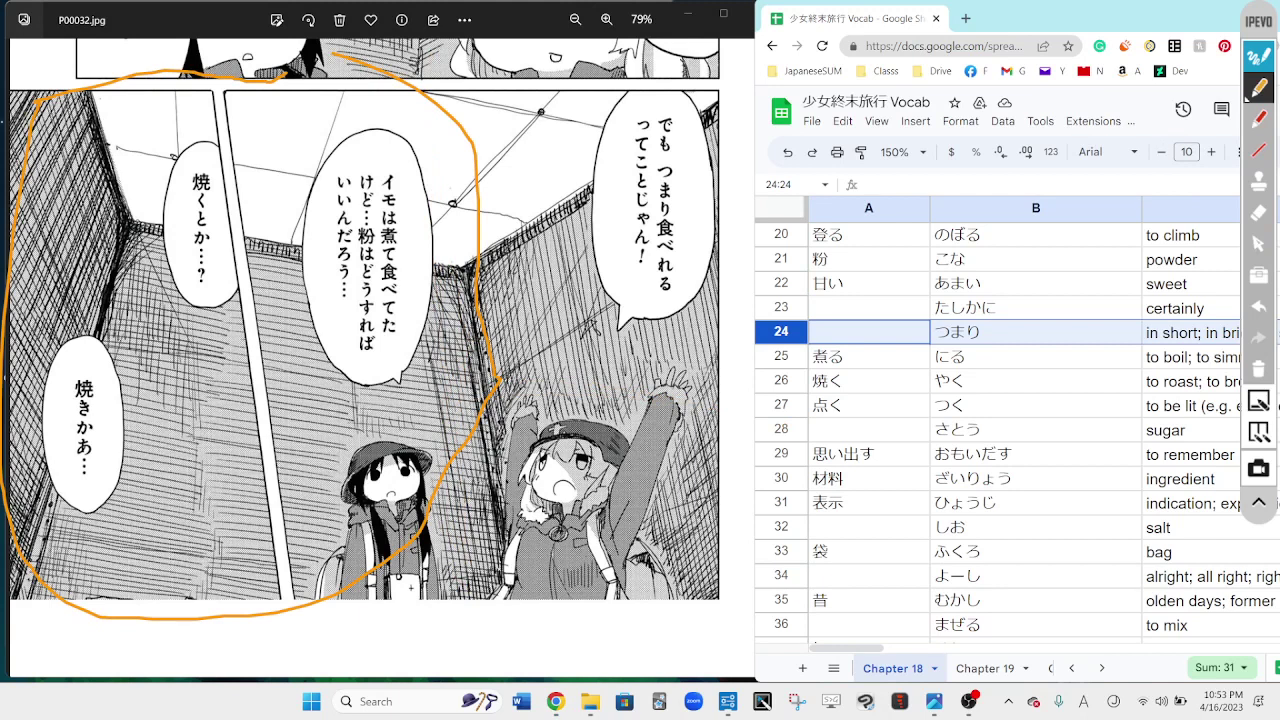
Step: Select the 煮る row, then the 粉 (powder) row 21 in the vocab list
left_click(1256, 243)
left_click(765, 355)
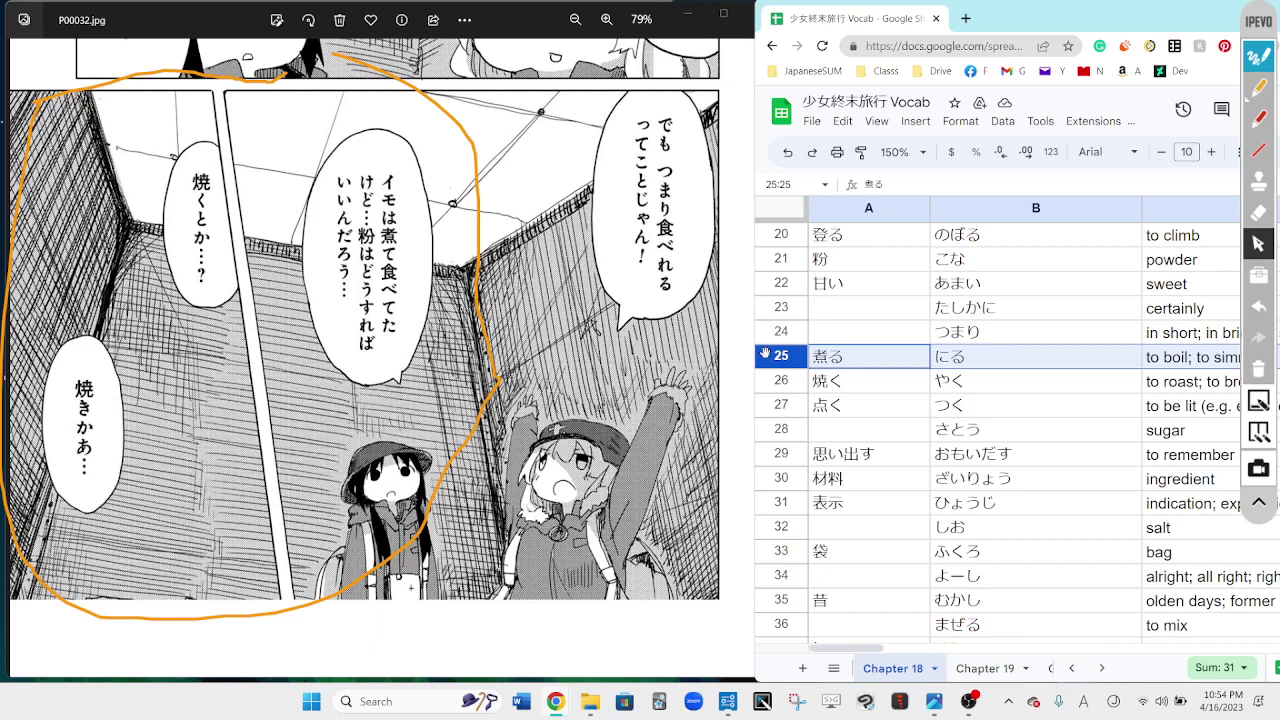
left_click(781, 258)
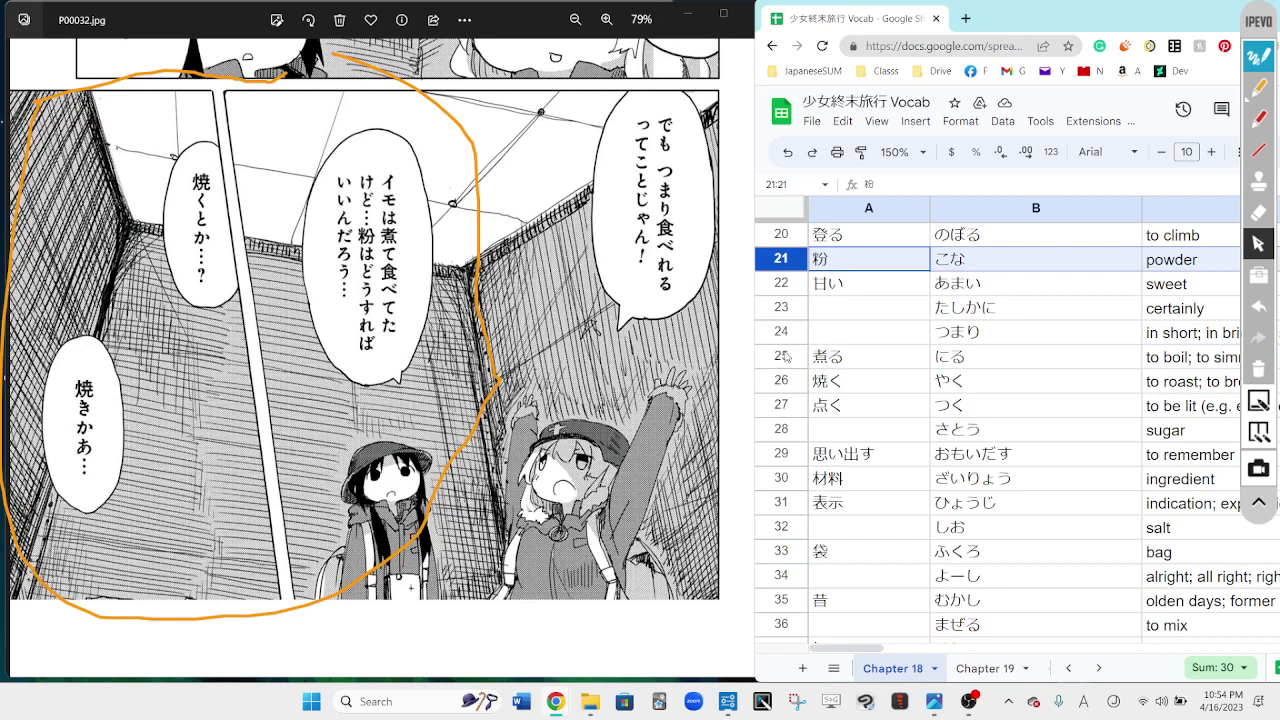
Step: Select vocab row 25 (煮る), then row 26 (焼く, to roast) in the Chapter 18 sheet
left_click(784, 354)
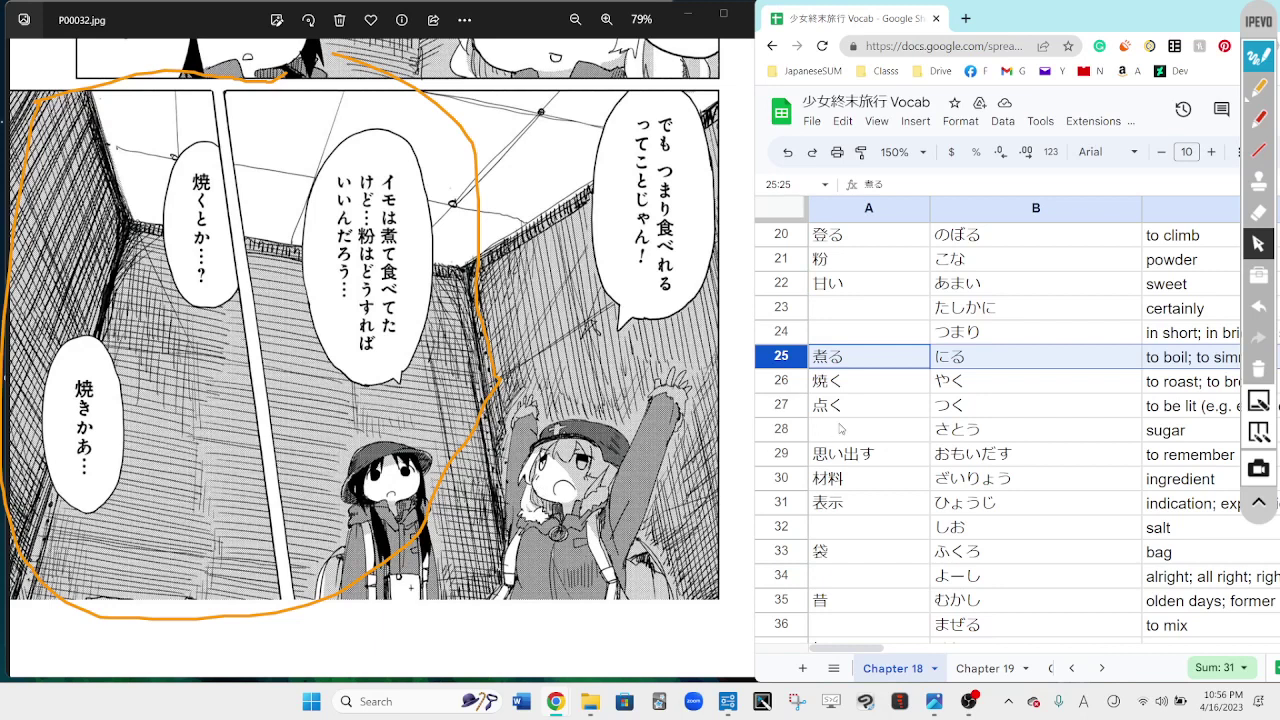
left_click(776, 379)
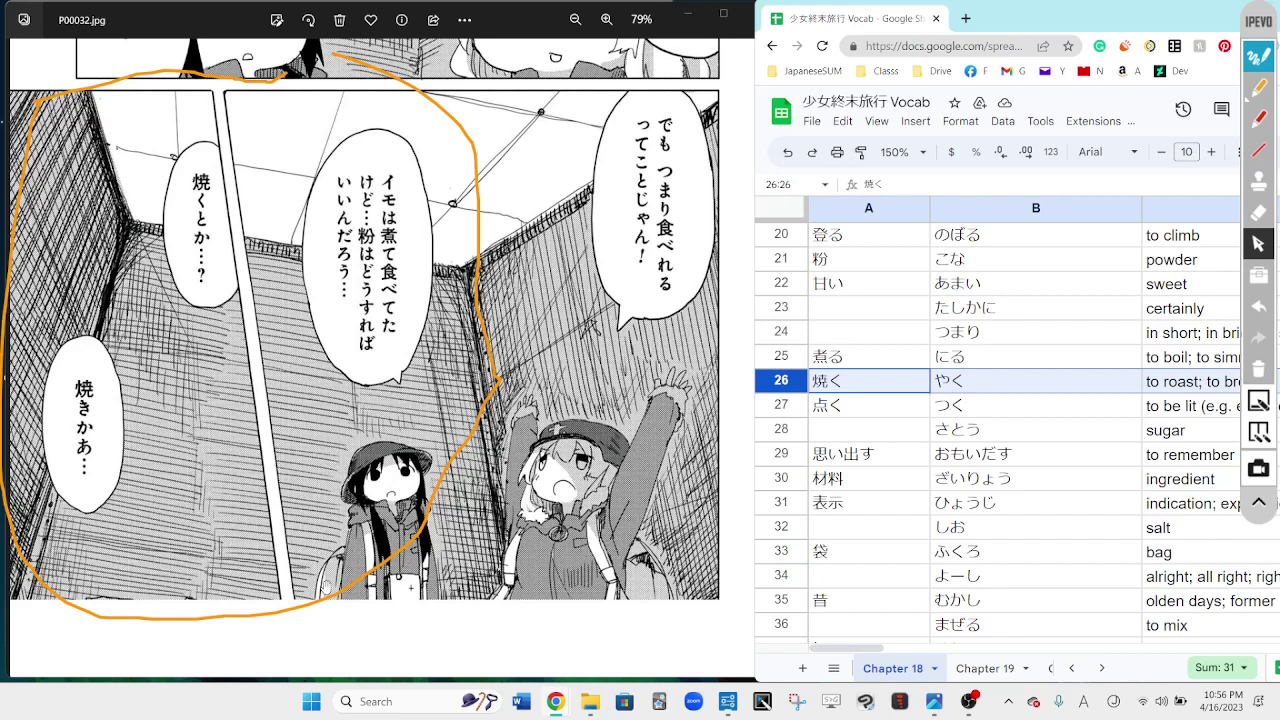
Step: Advance to manga page P00033.jpg (page 32) and zoom back in
scroll(210, 507, "down", 3)
key("Right")
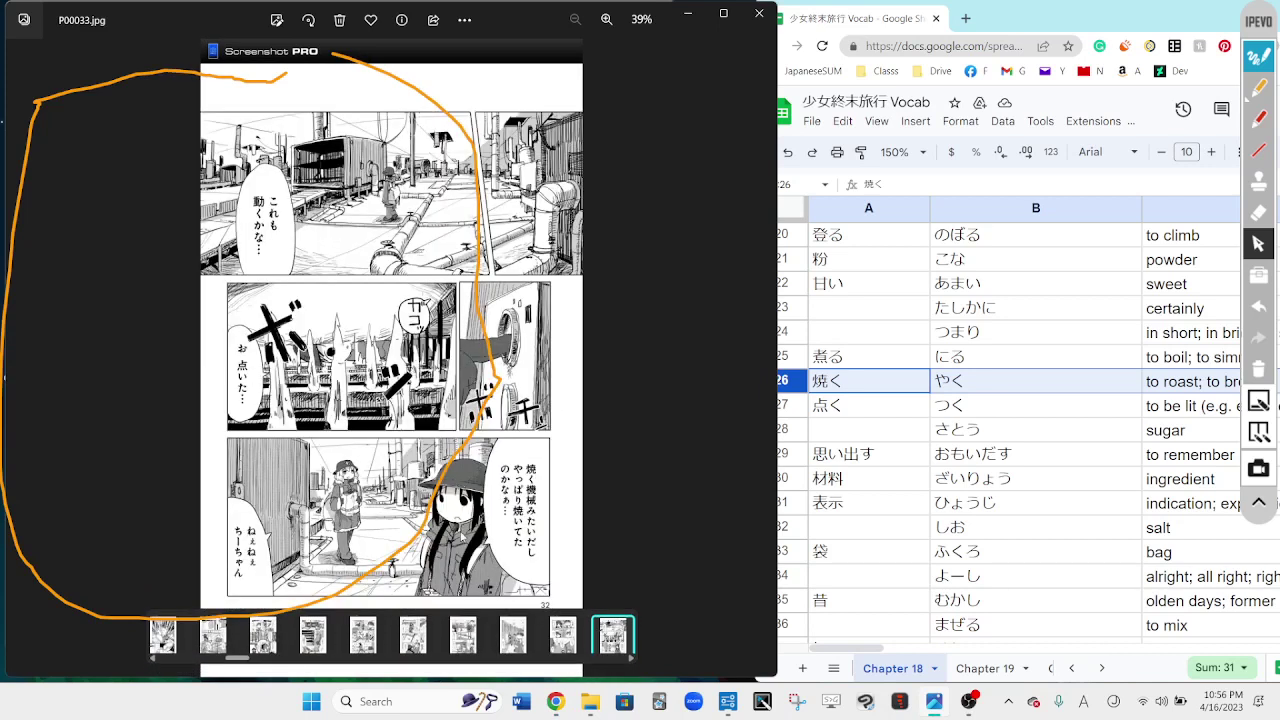
scroll(462, 538, "up", 3)
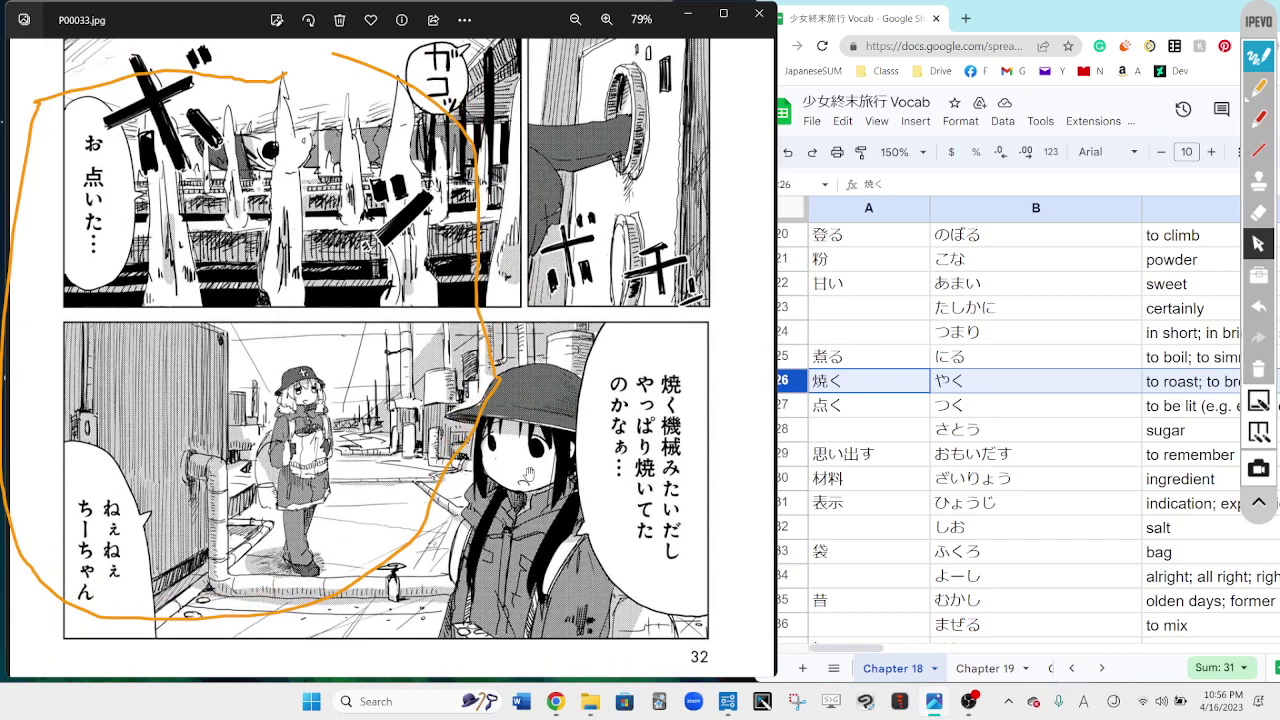
Step: Clear the orange loop and circle the lower panel's 焼く機械みたいだし bubble in red
left_click(1257, 370)
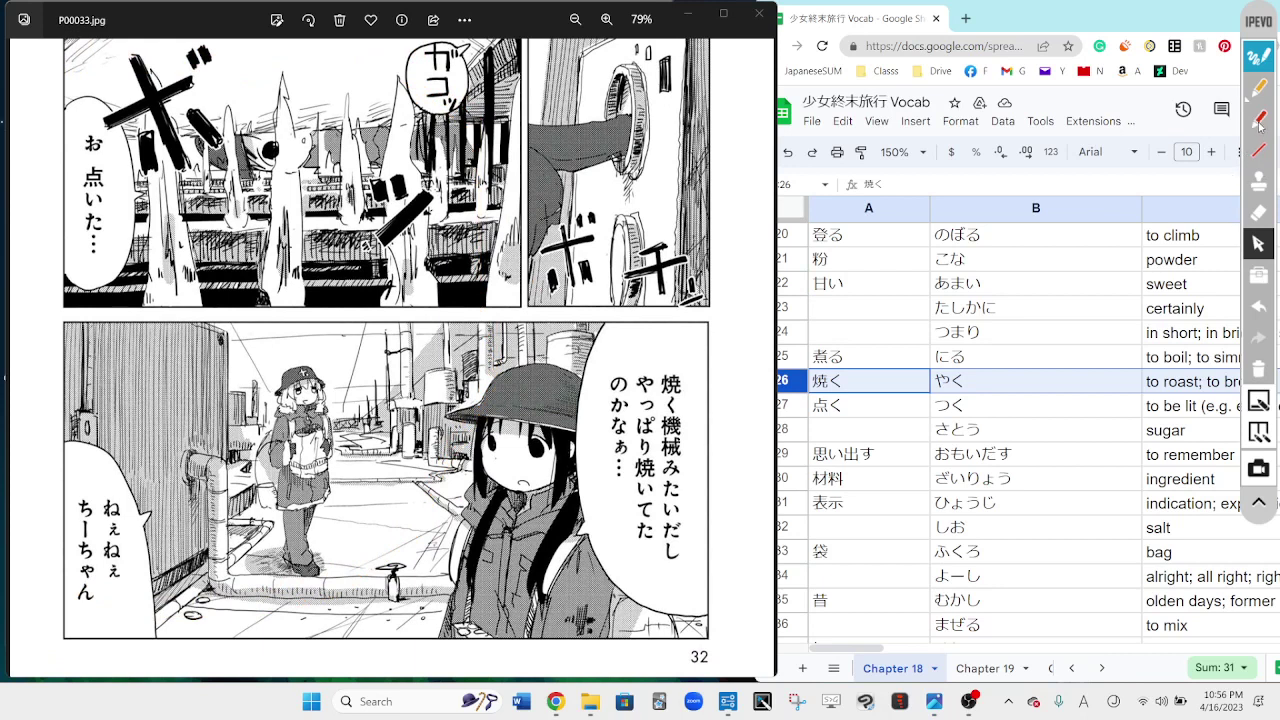
left_click(1259, 122)
mouse_move(726, 388)
left_mouse_down()
mouse_move(718, 288)
mouse_move(481, 278)
mouse_move(4, 310)
mouse_move(72, 695)
mouse_move(741, 586)
mouse_move(748, 350)
left_mouse_up()
Step: Erase the red circle and advance to manga page P00034.jpg (page 33)
left_click(1260, 244)
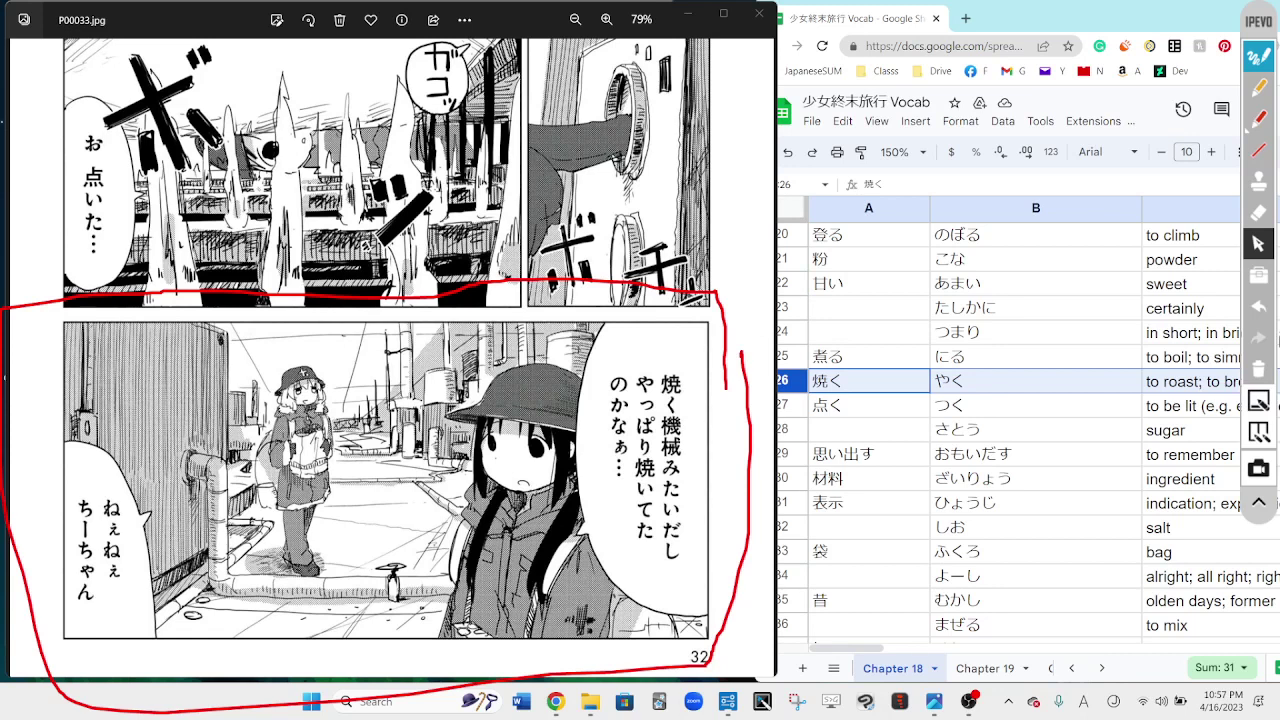
left_click(1258, 369)
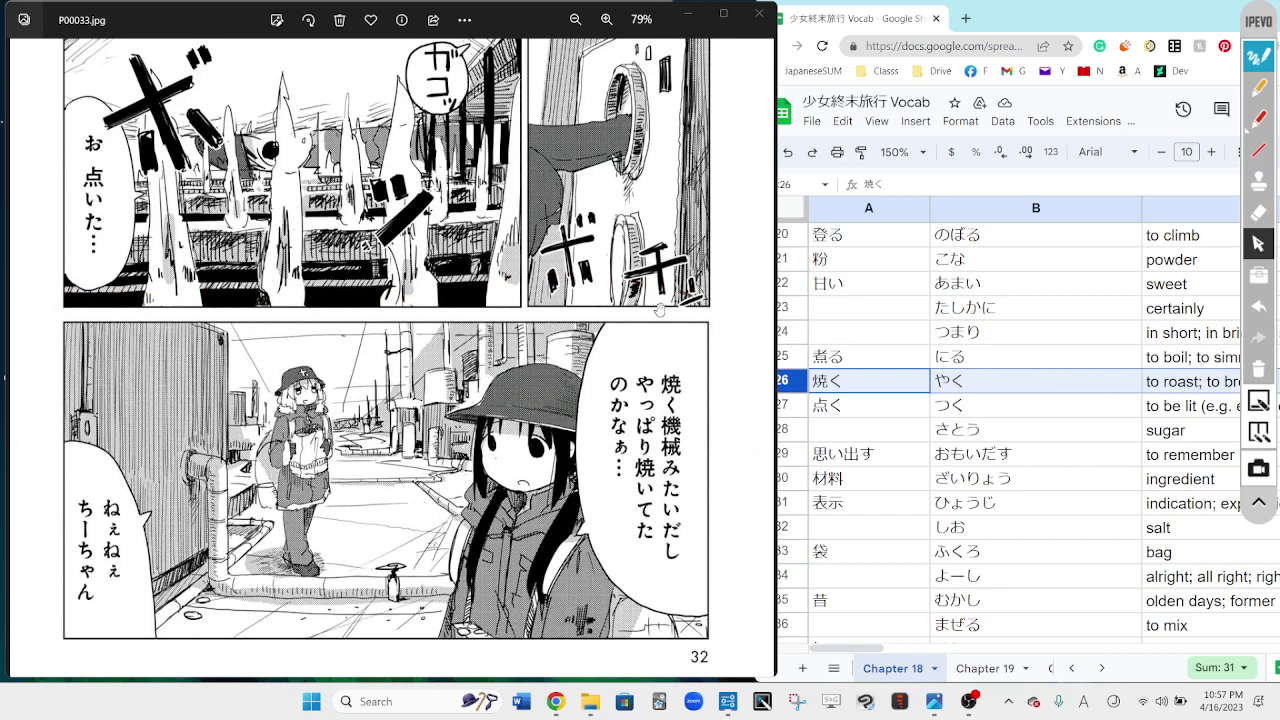
key("Right")
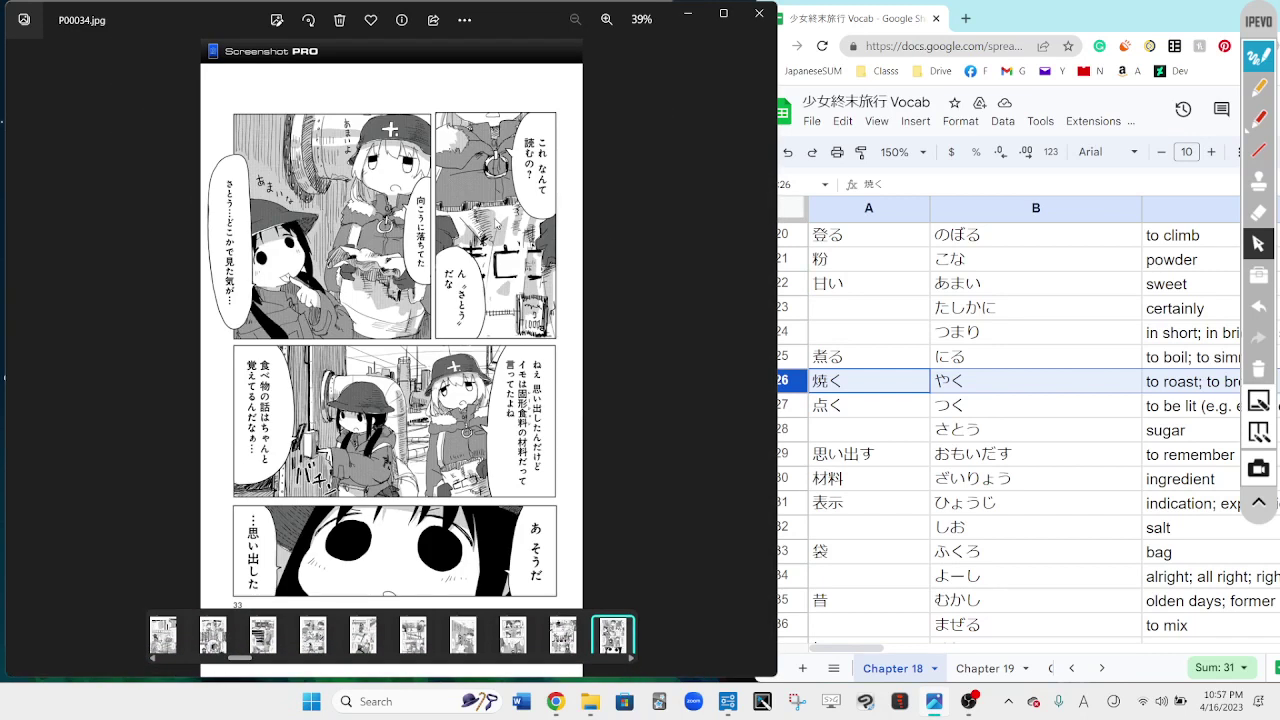
Step: Zoom and pan P00034.jpg to show the panel with the さとう…どこかで見た気が bubble
scroll(437, 181, "up", 2)
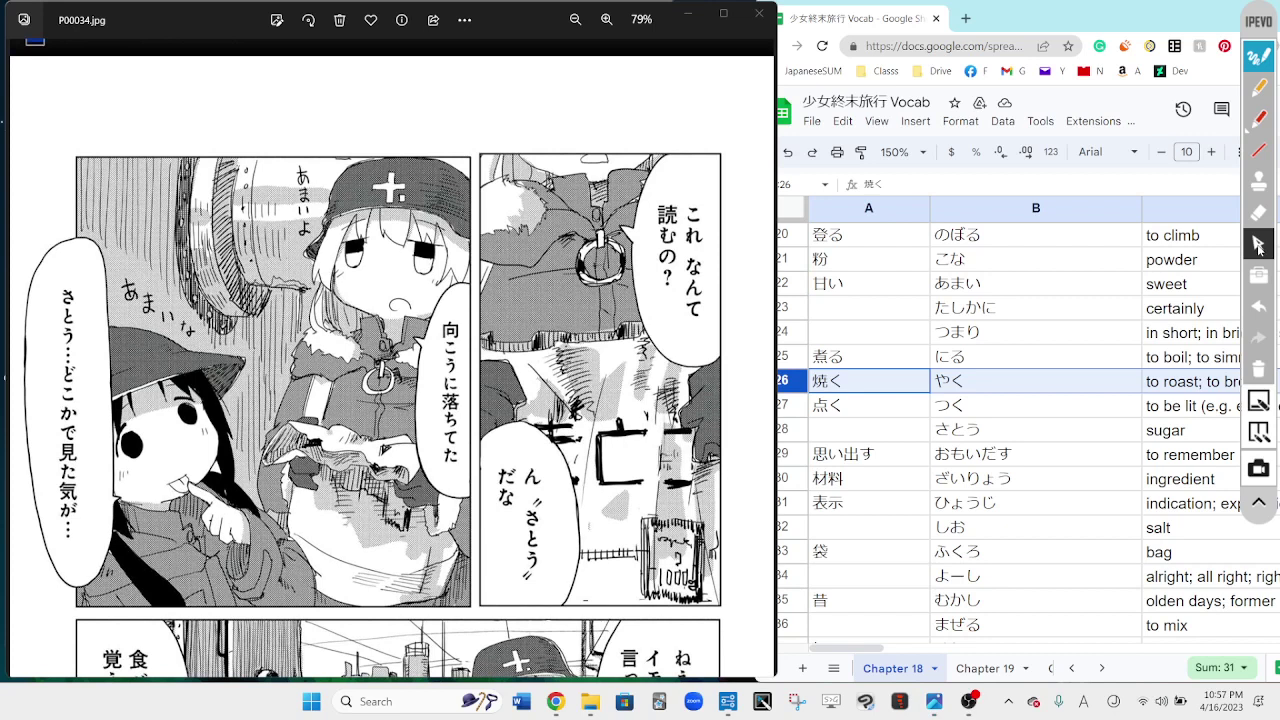
scroll(460, 582, "down", 2)
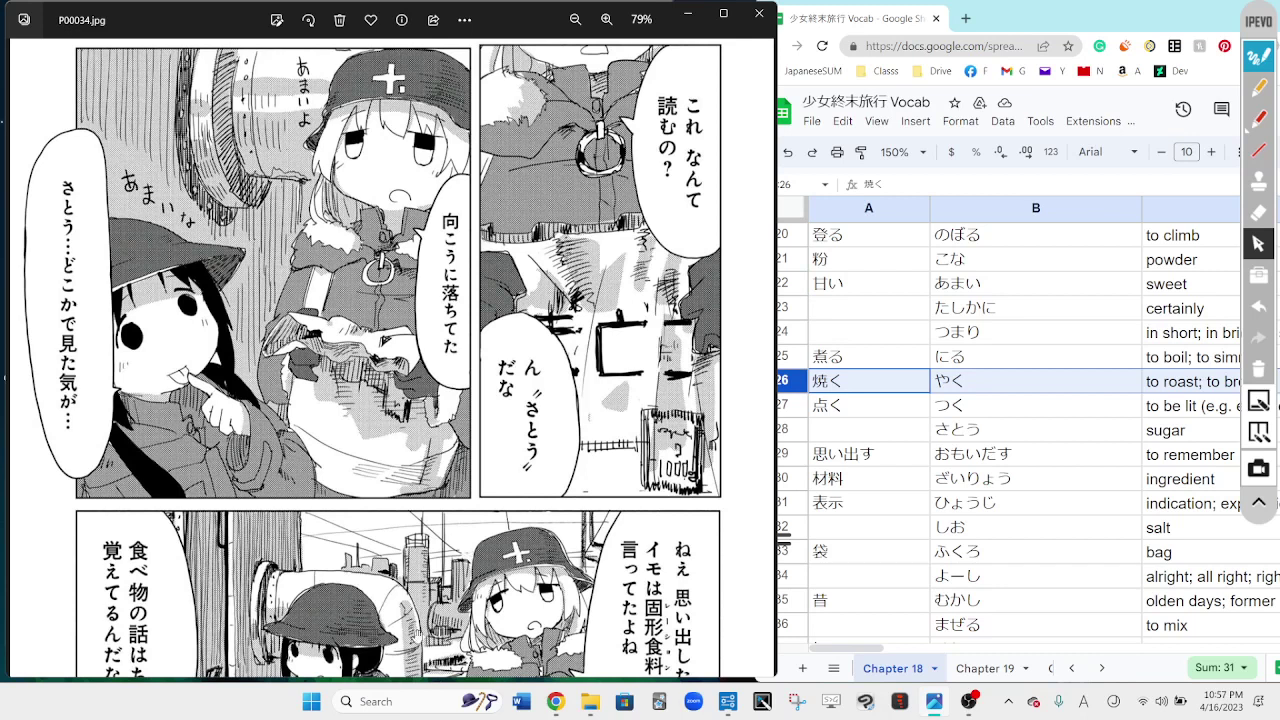
scroll(412, 628, "down", 2)
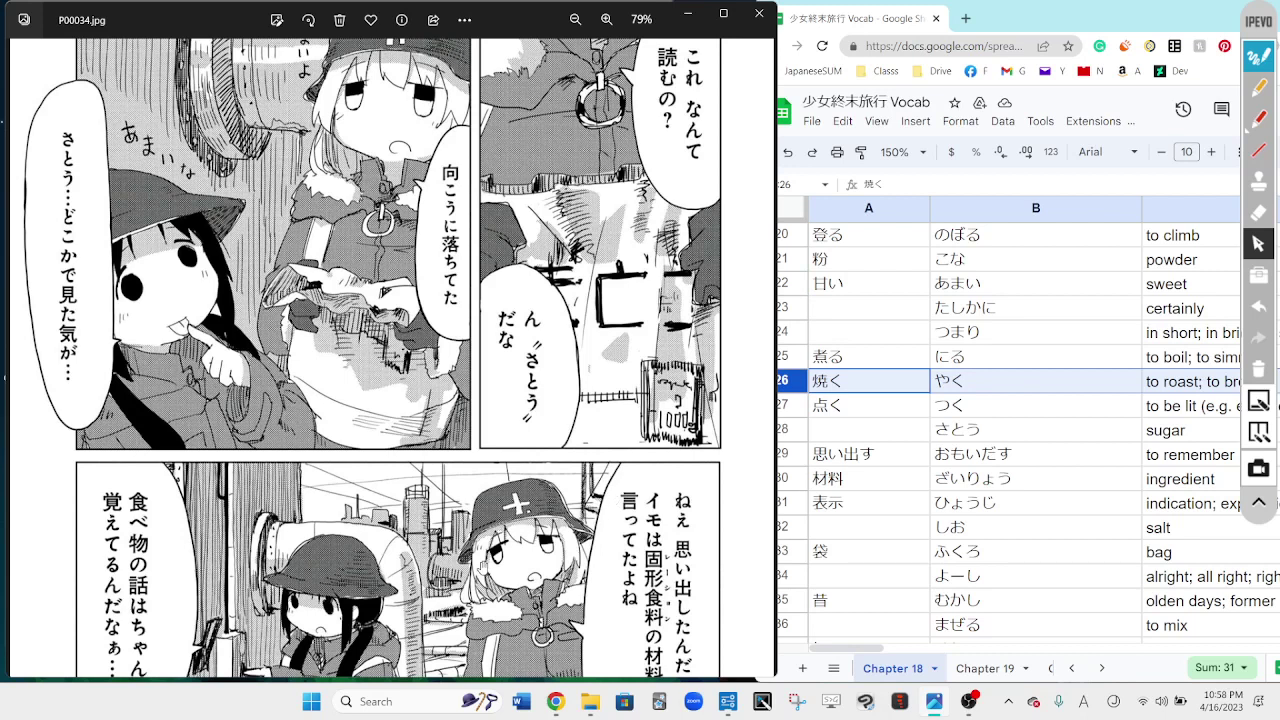
left_click_drag(467, 615, 459, 573)
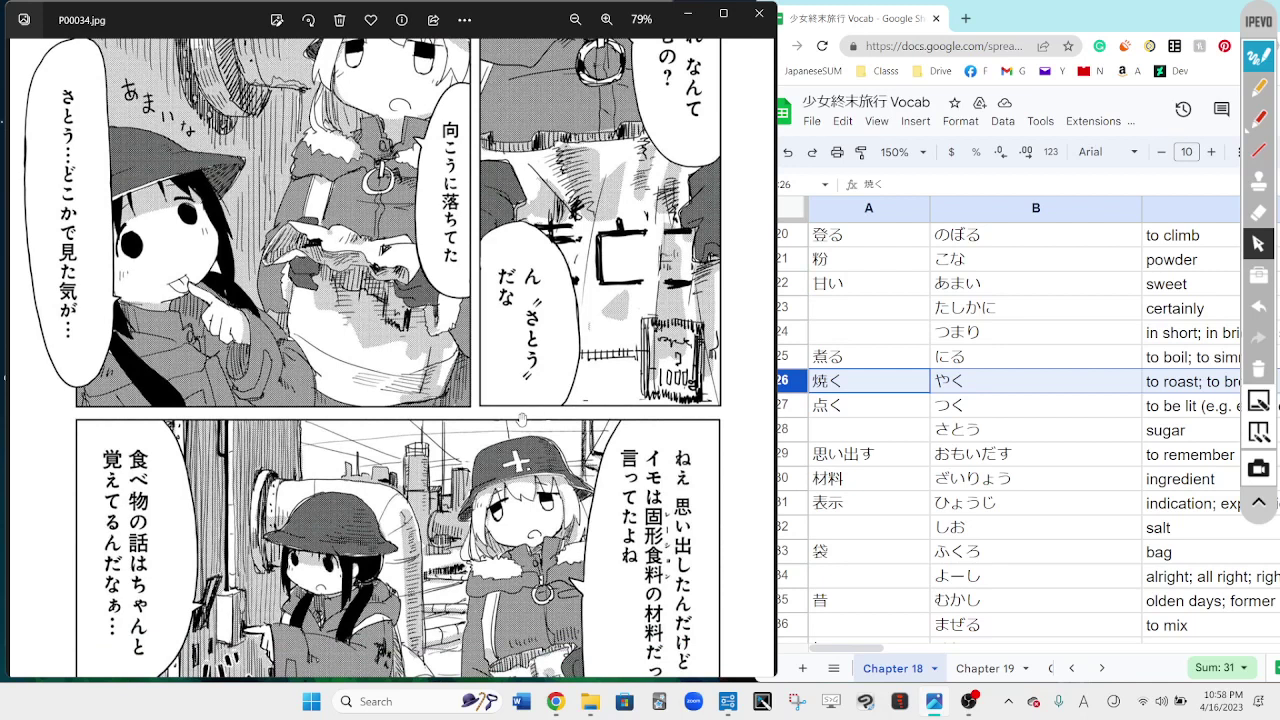
left_click_drag(479, 472, 477, 446)
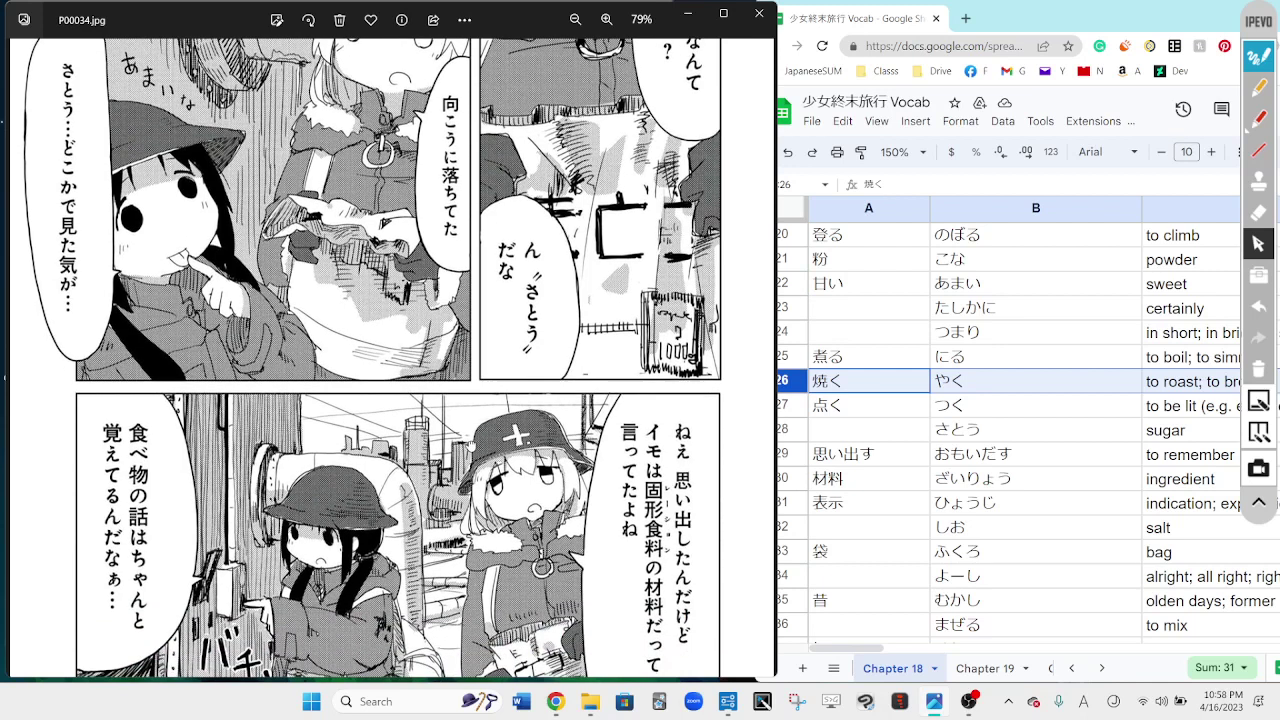
left_click(1258, 88)
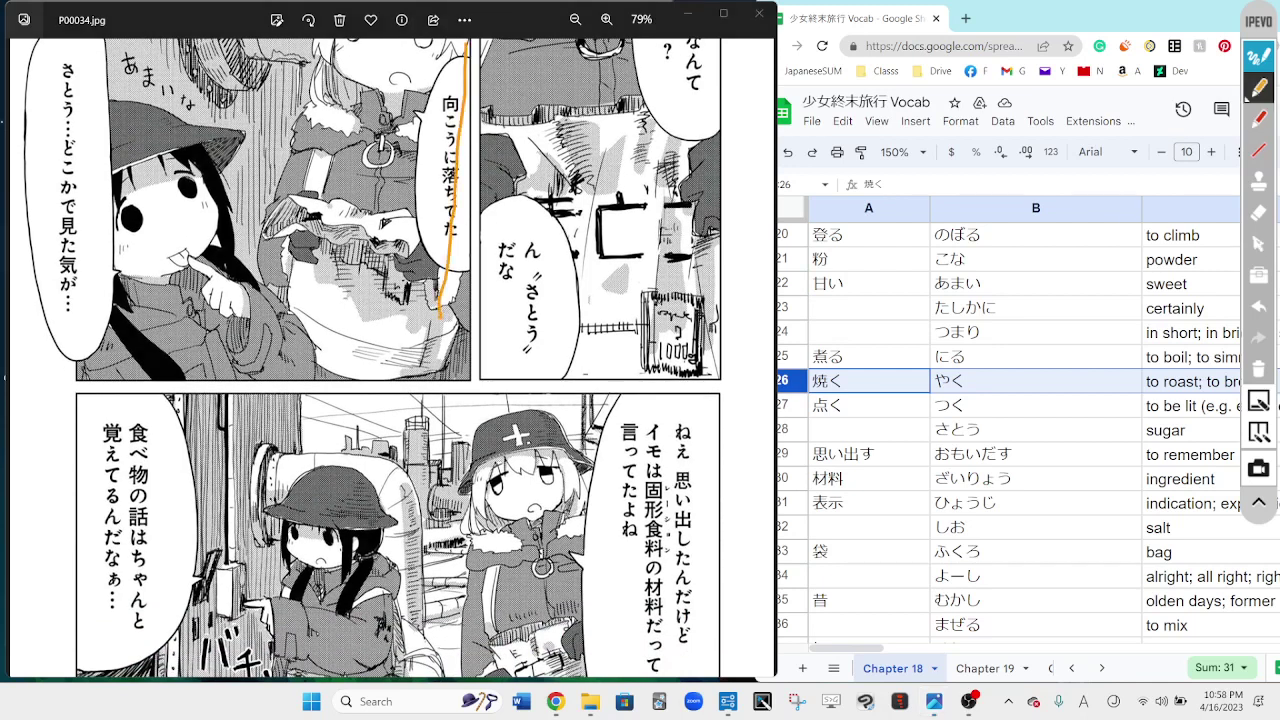
mouse_move(470, 36)
left_mouse_down()
mouse_move(498, 372)
mouse_move(110, 395)
mouse_move(10, 60)
mouse_move(300, 2)
mouse_move(490, 32)
left_mouse_up()
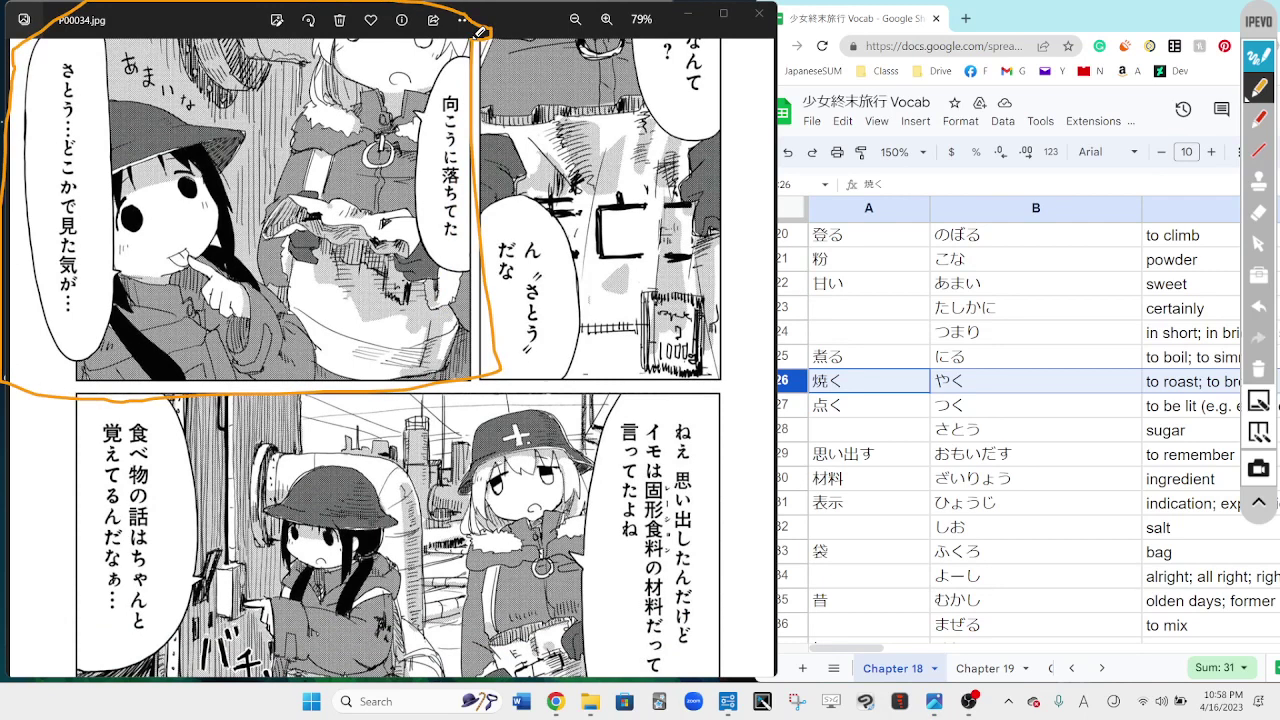
left_click(1258, 244)
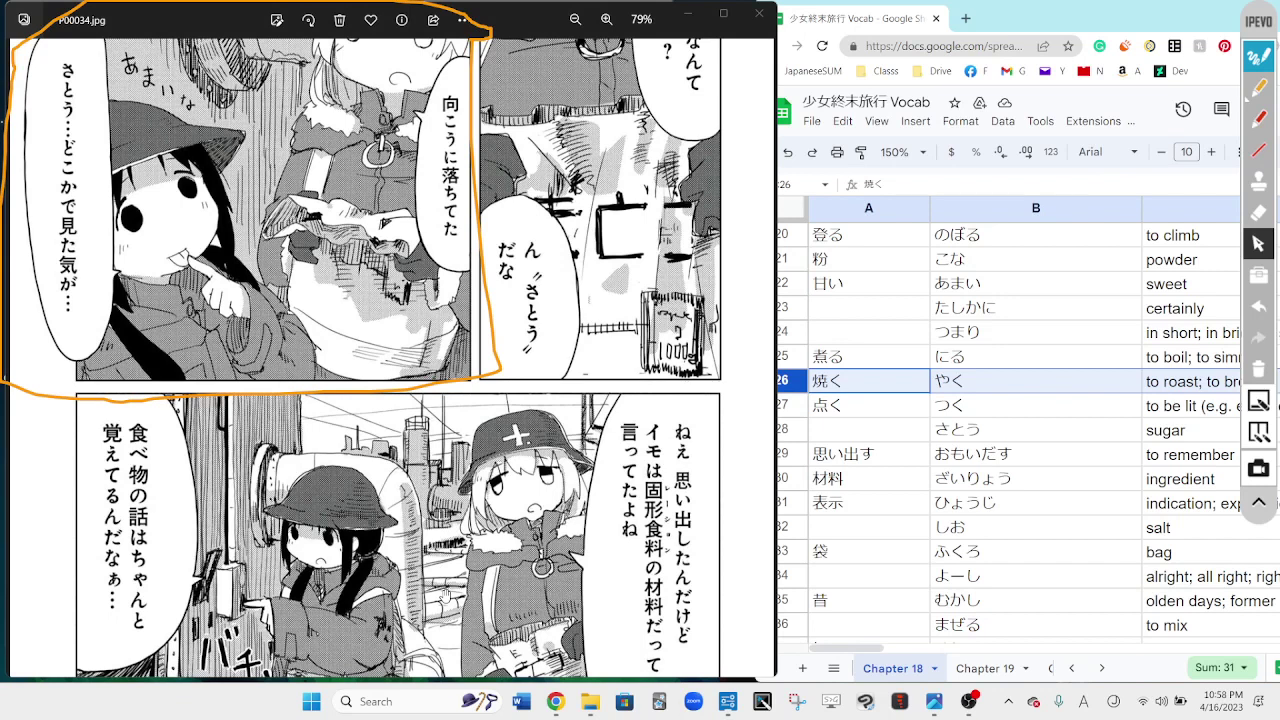
left_click(870, 551)
key("Down")
key("Down")
key("Down")
key("Down")
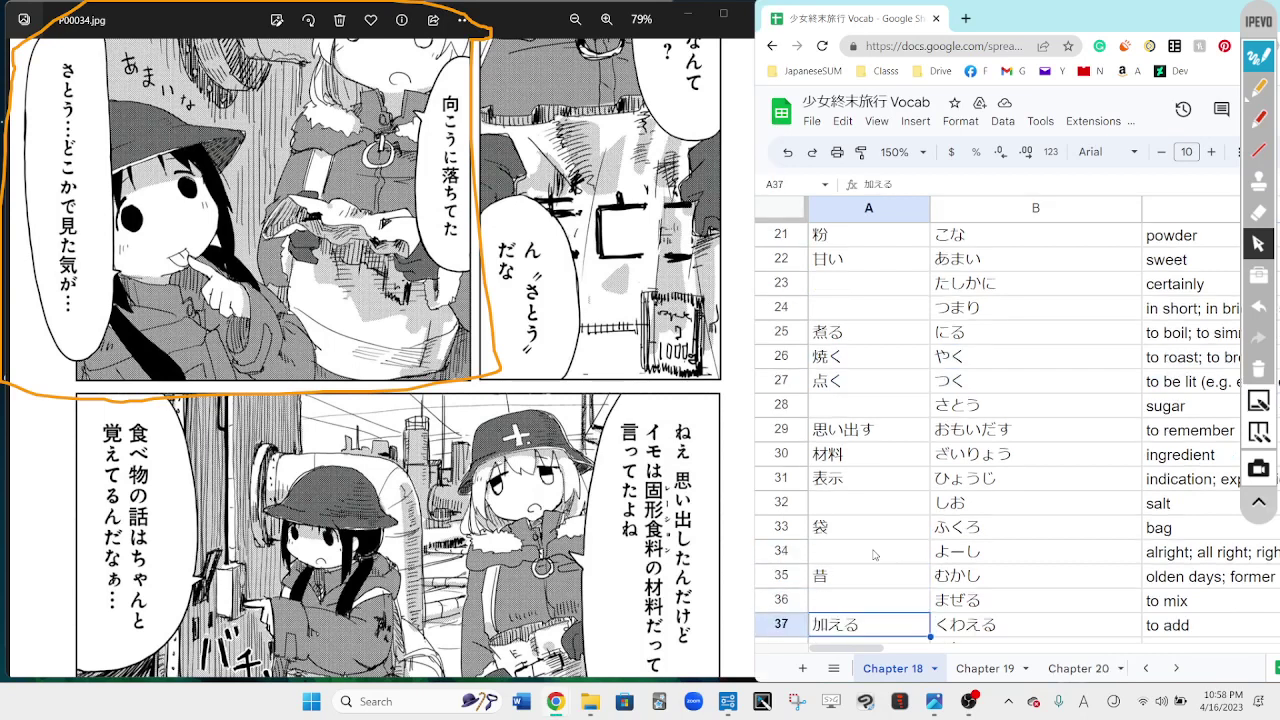
key("Down")
key("Down")
key("Down")
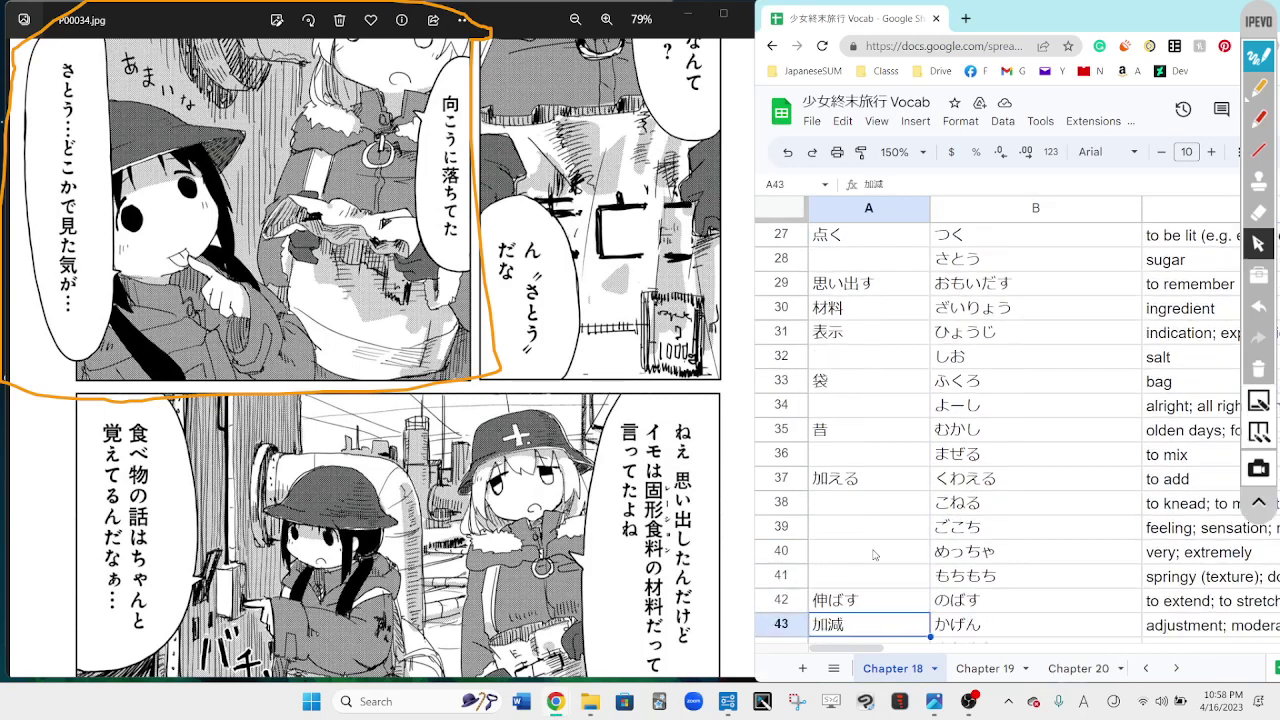
left_click(877, 324)
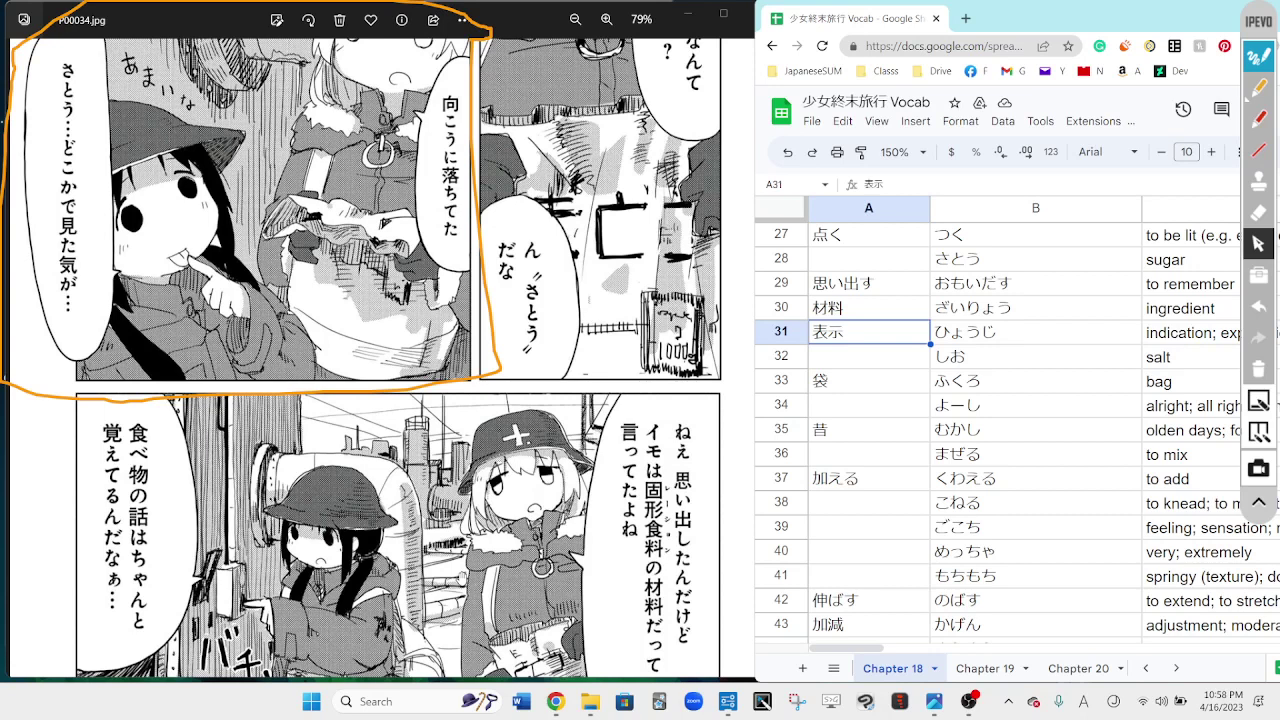
left_click(455, 548)
scroll(455, 548, "down", 2)
scroll(455, 548, "down", 1)
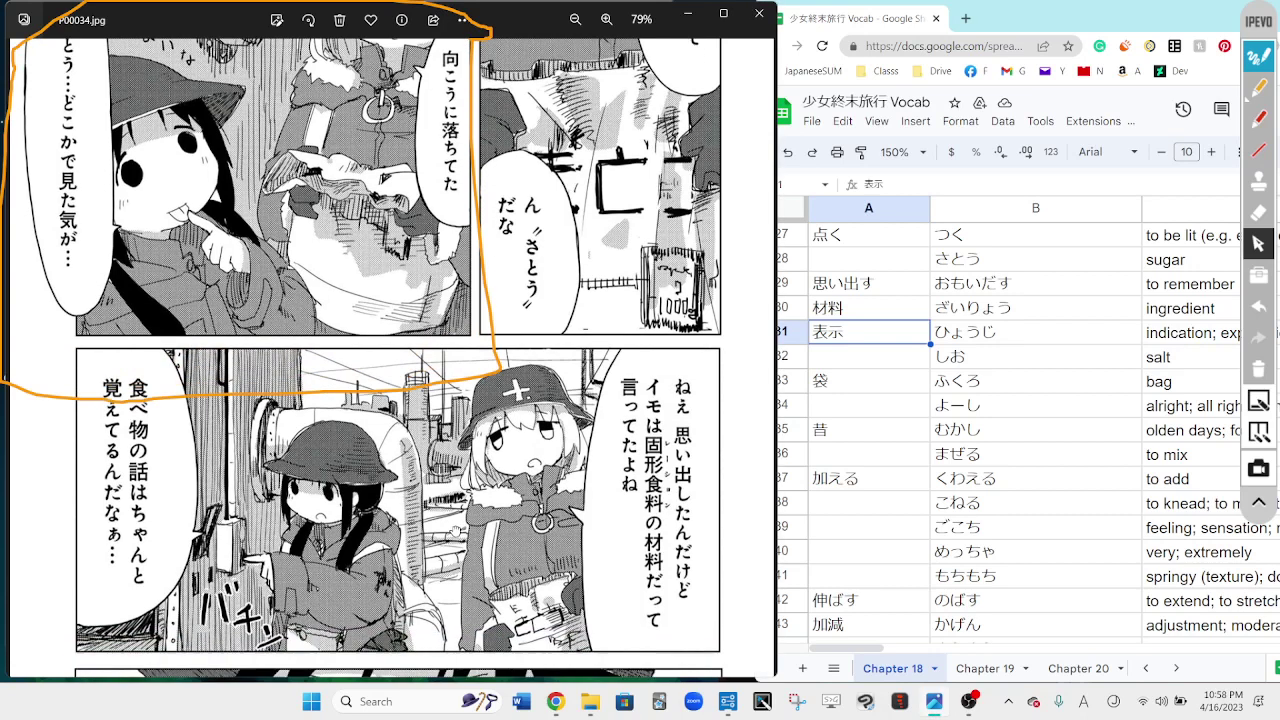
scroll(452, 545, "up", 1)
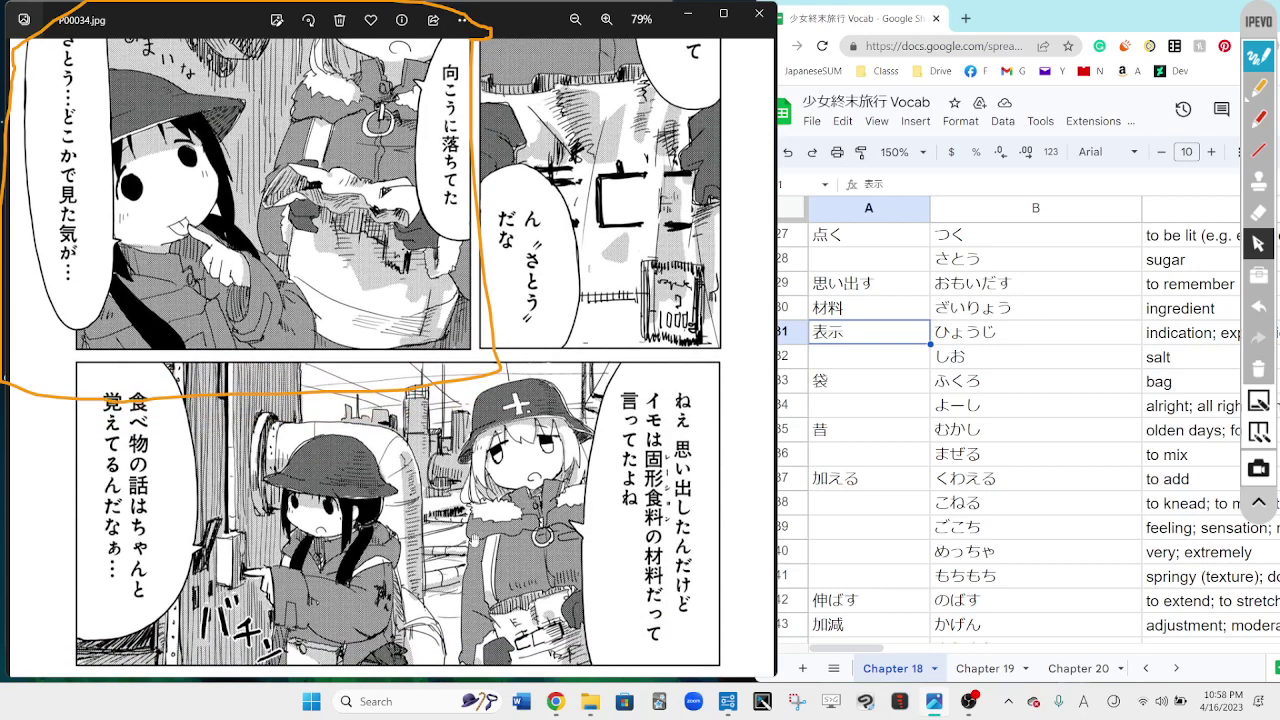
Step: Re-draw an orange loop around the lower-right ねえ思い出したんだけど bubble
left_click(1262, 370)
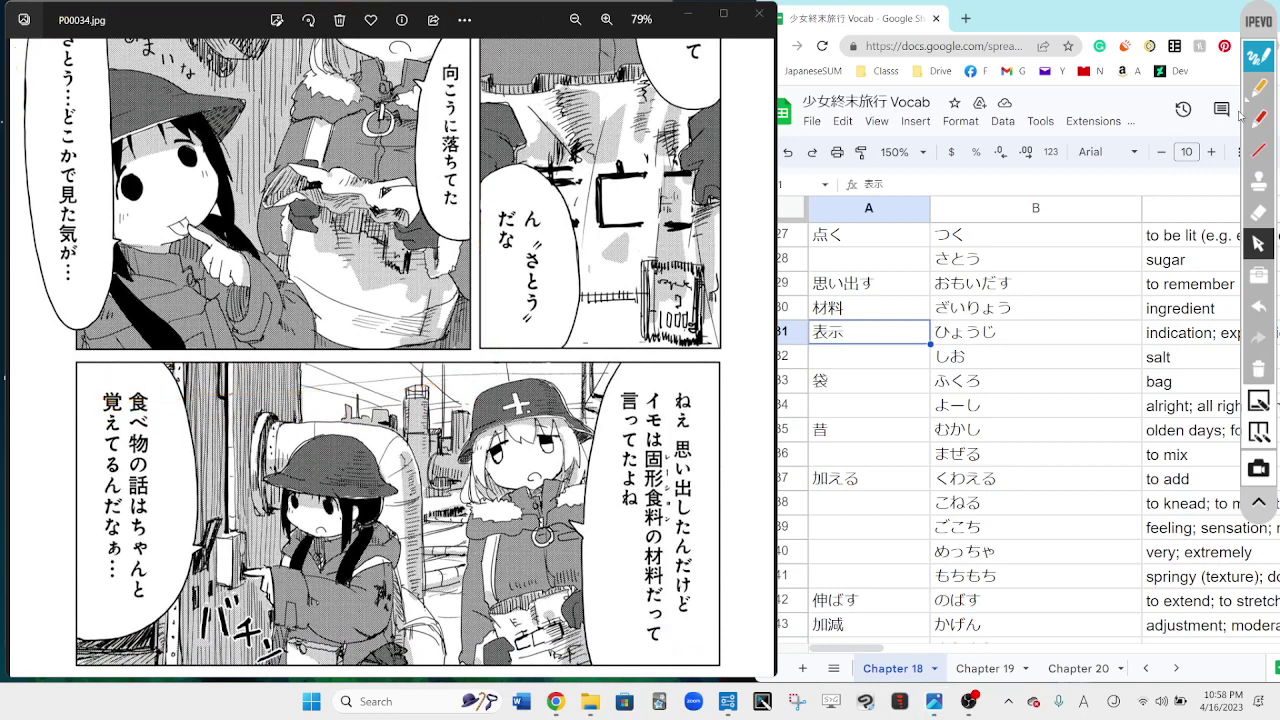
left_click(1264, 100)
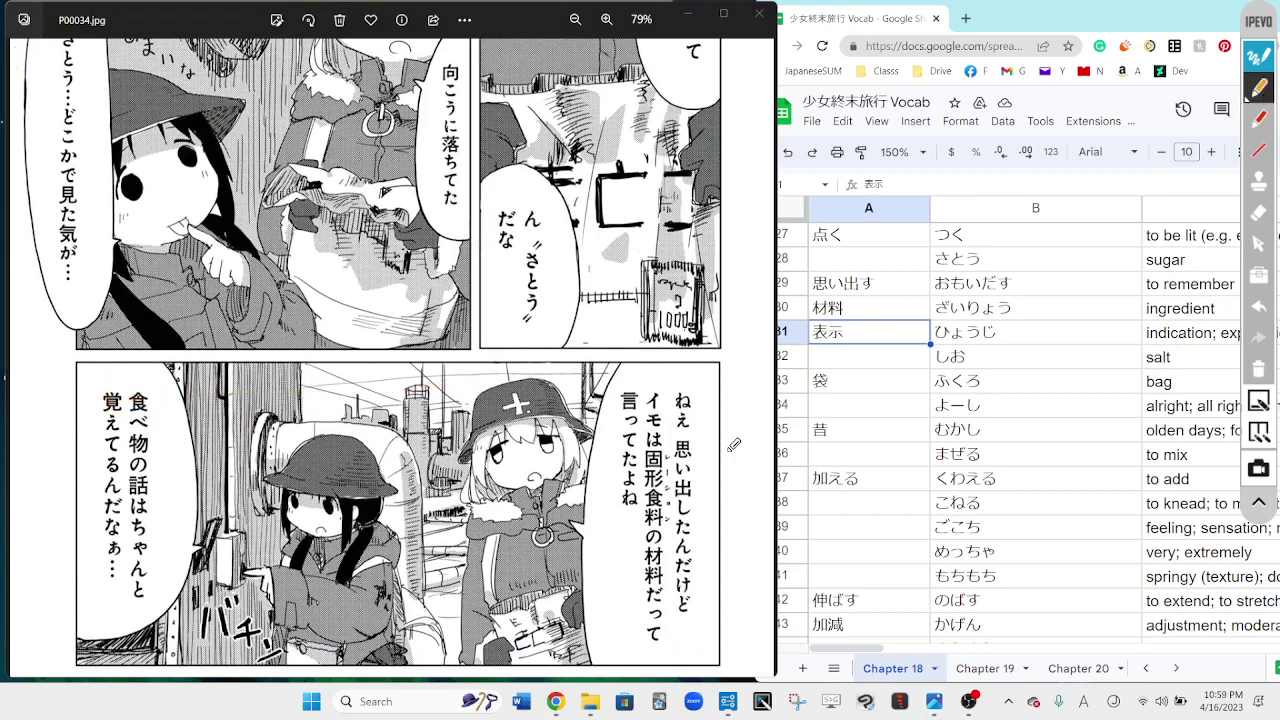
mouse_move(722, 468)
left_mouse_down()
mouse_move(712, 332)
mouse_move(585, 380)
mouse_move(537, 550)
mouse_move(532, 636)
mouse_move(746, 656)
mouse_move(750, 432)
left_mouse_up()
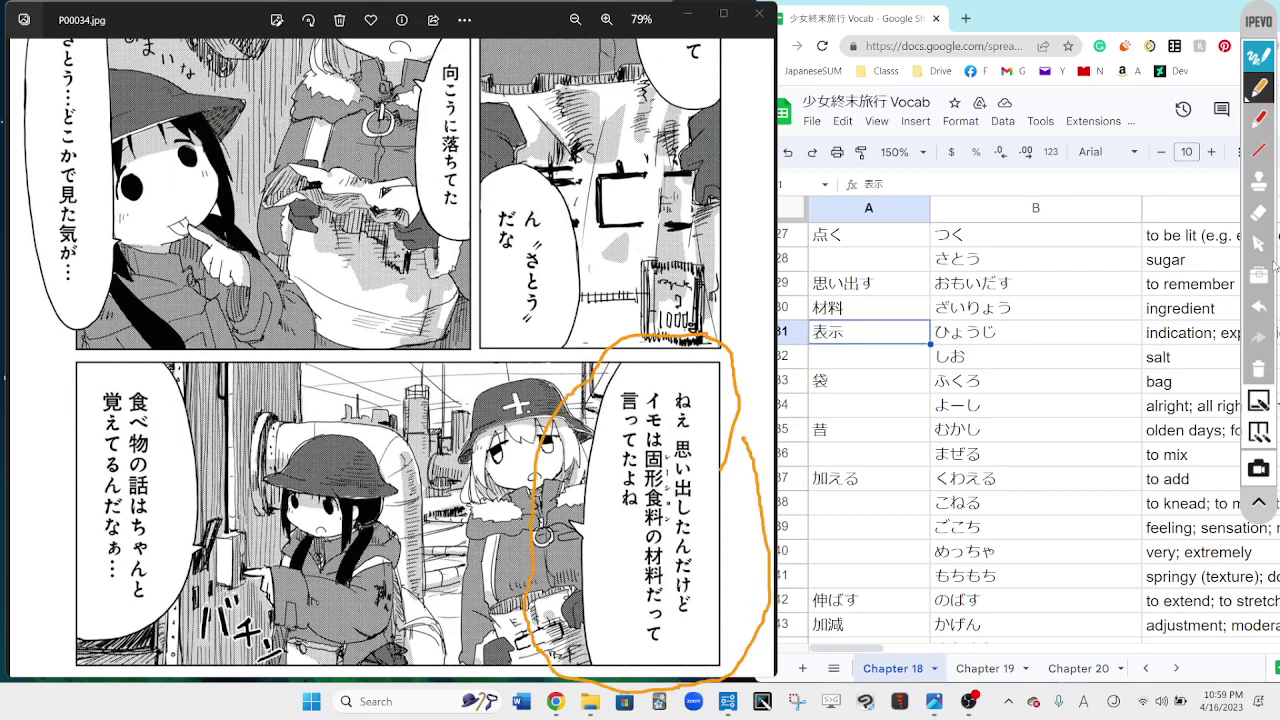
Step: Select Sheets rows 29 (思い出す) and 30 (材料)
left_click(1266, 252)
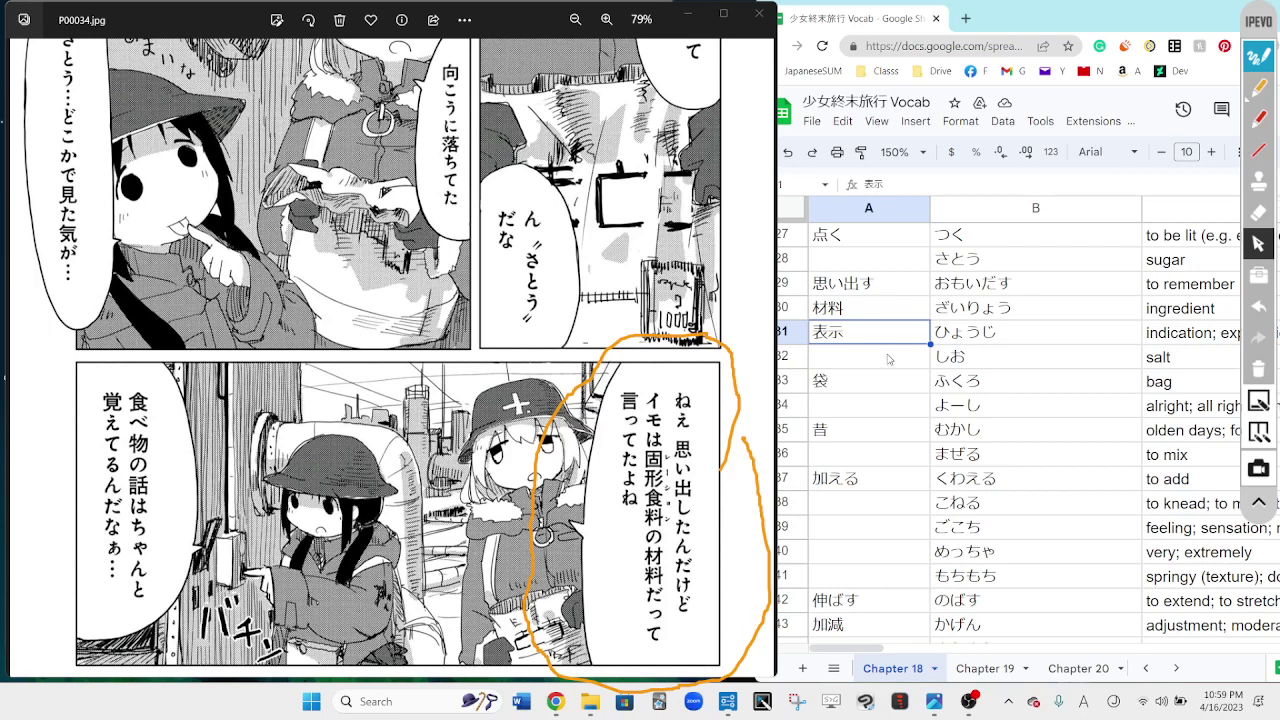
left_click(786, 285)
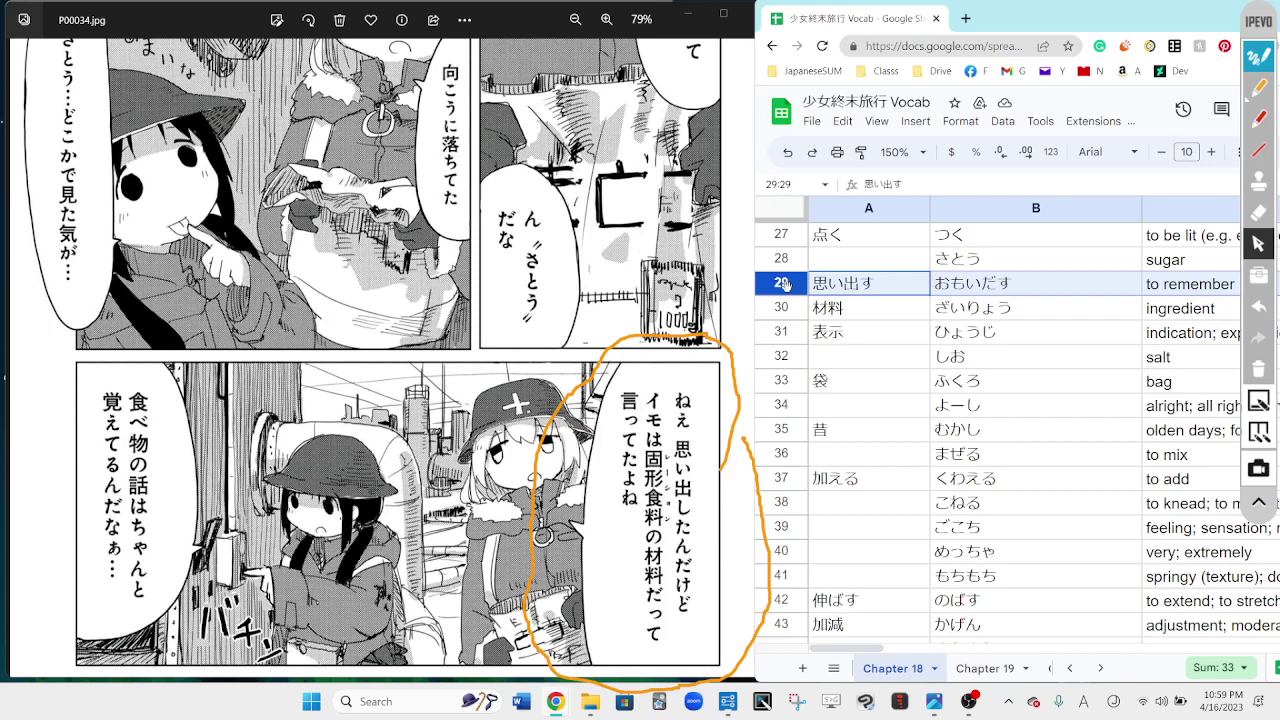
left_click(785, 308)
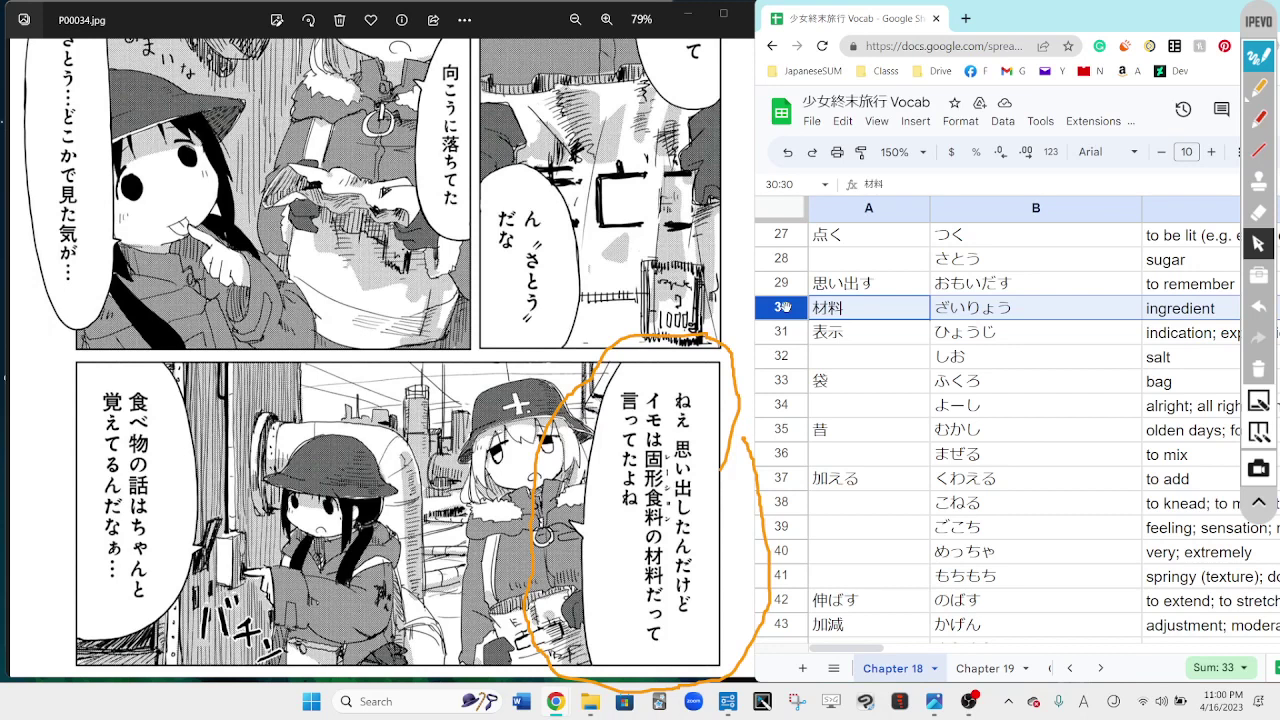
Step: Bring Photos forward and swap the orange loop for a red circle around the 材料 bubble
left_click(442, 636)
scroll(442, 636, "down", 1)
scroll(400, 434, "down", 3)
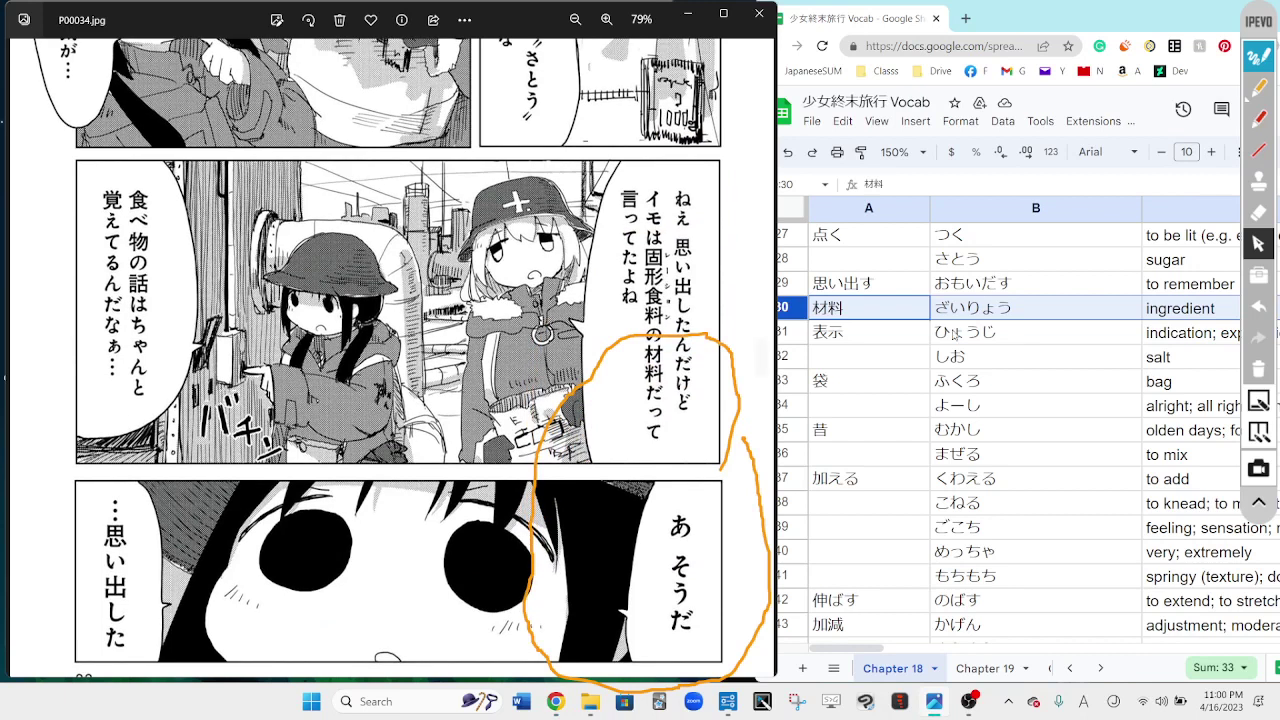
left_click(1258, 370)
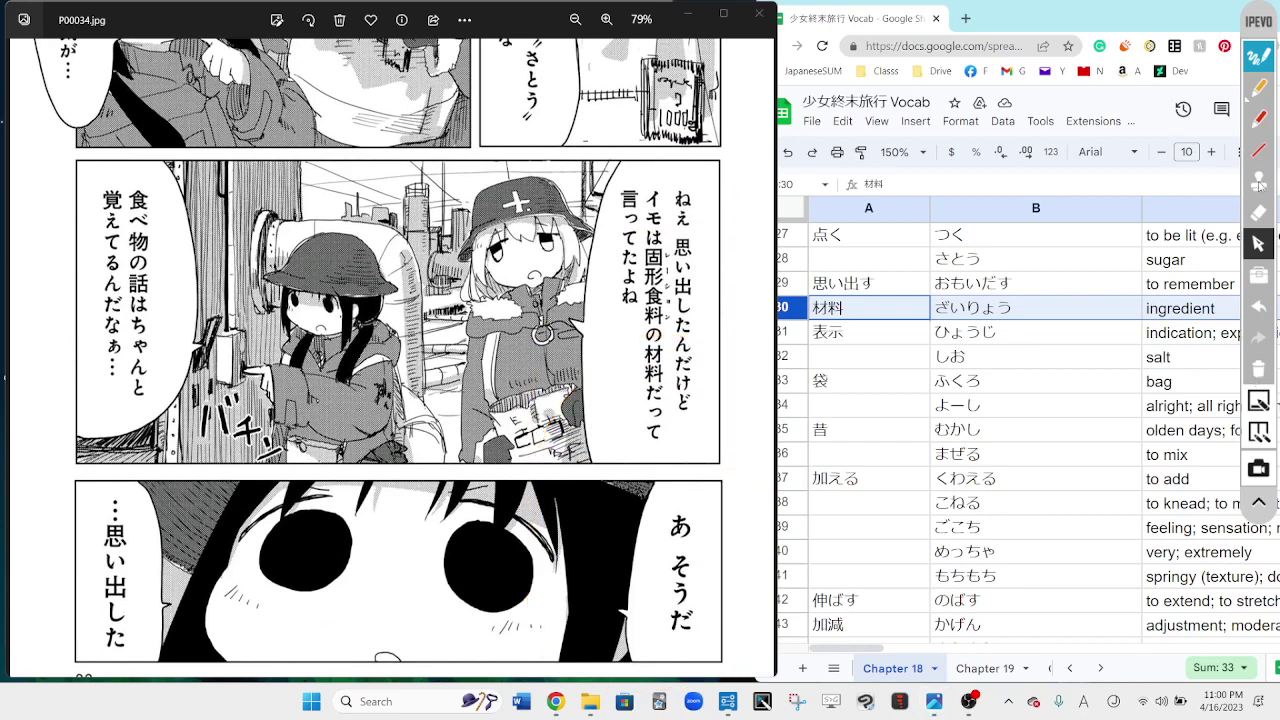
left_click(1258, 118)
mouse_move(588, 474)
left_mouse_down()
mouse_move(562, 386)
mouse_move(707, 134)
mouse_move(736, 330)
mouse_move(726, 432)
mouse_move(586, 478)
left_mouse_up()
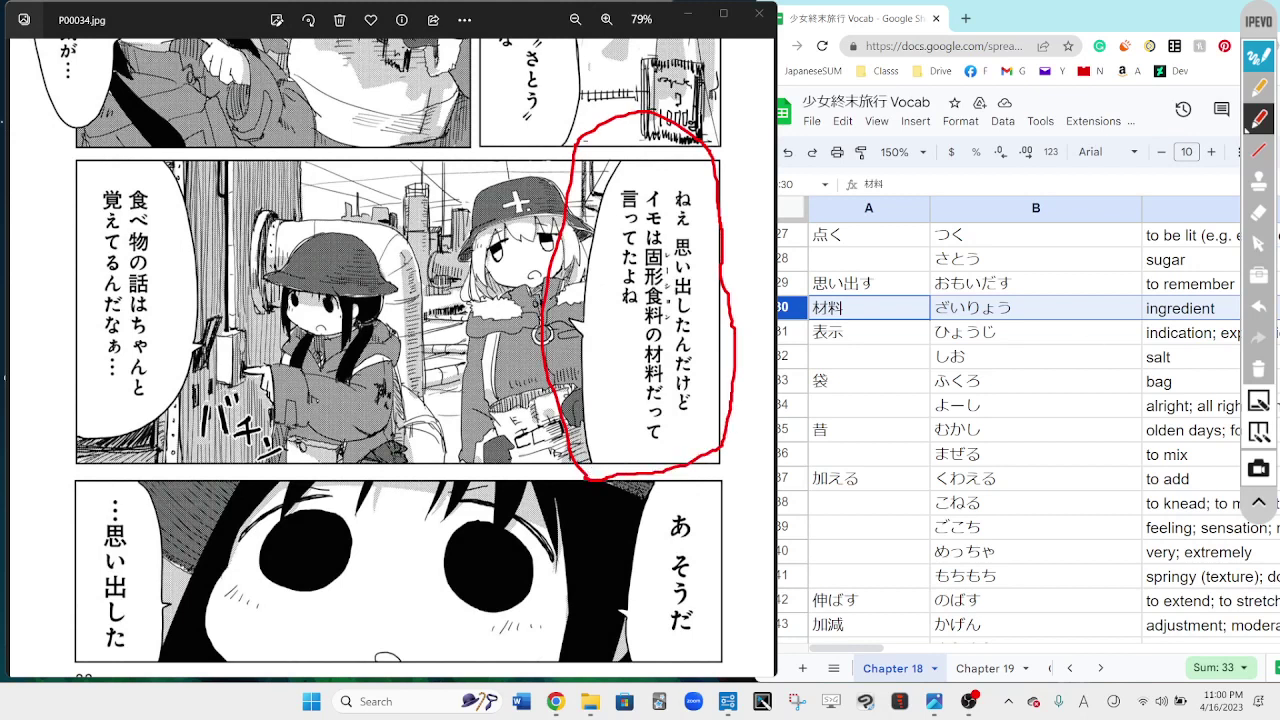
left_click(1258, 243)
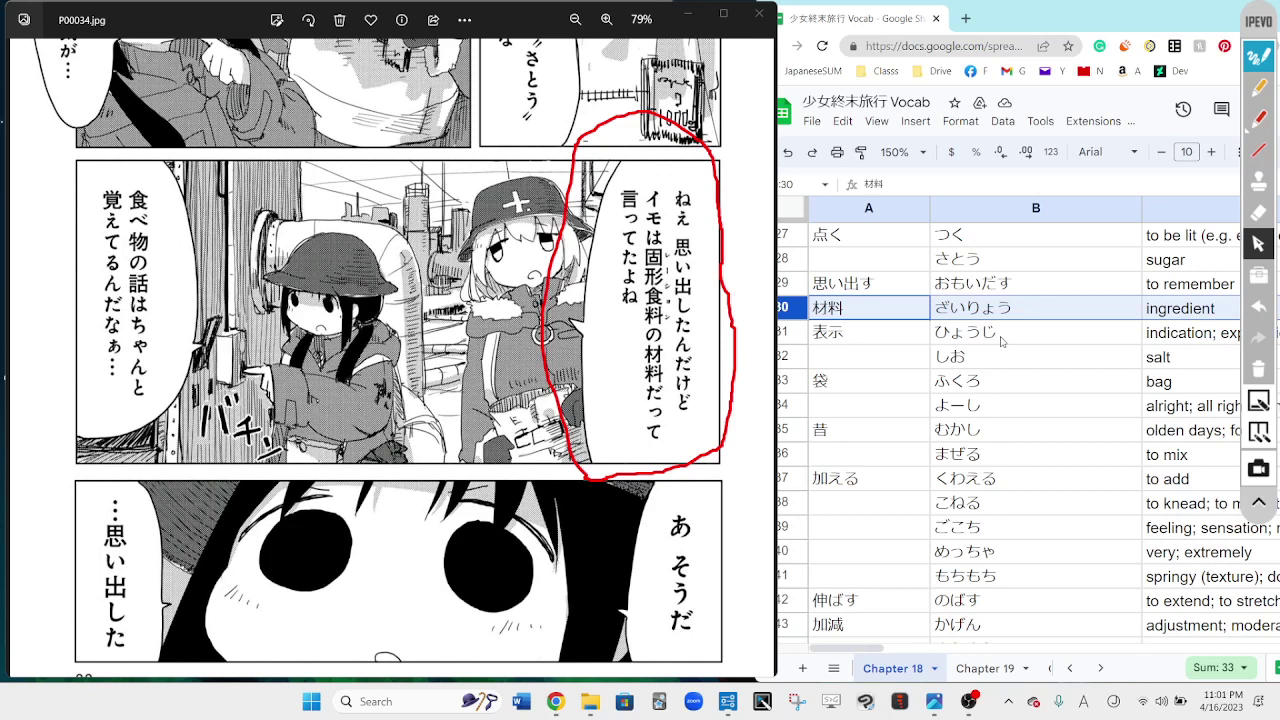
Step: Replace the red circle with a red loop around the 食べ物の話はちゃんと覚えてるんだなぁ bubble
left_click(1259, 372)
left_click(1258, 118)
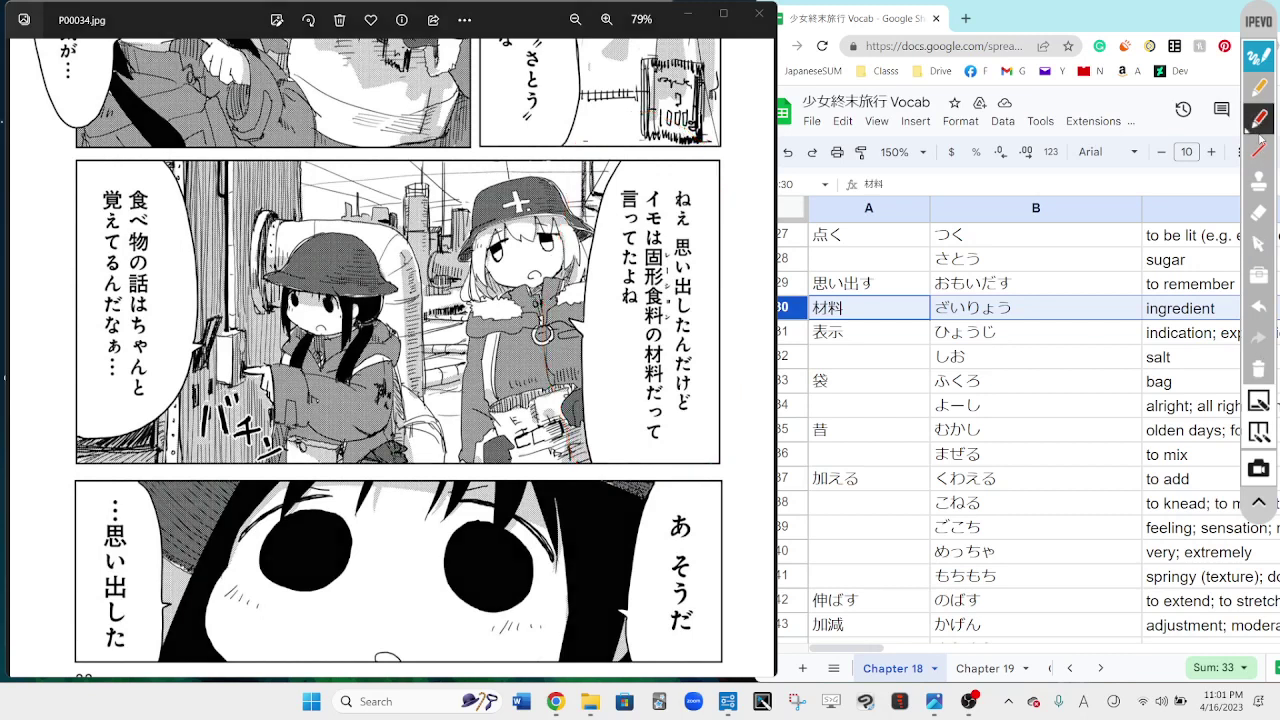
mouse_move(289, 236)
left_mouse_down()
mouse_move(12, 412)
mouse_move(156, 117)
mouse_move(305, 215)
mouse_move(290, 240)
left_mouse_up()
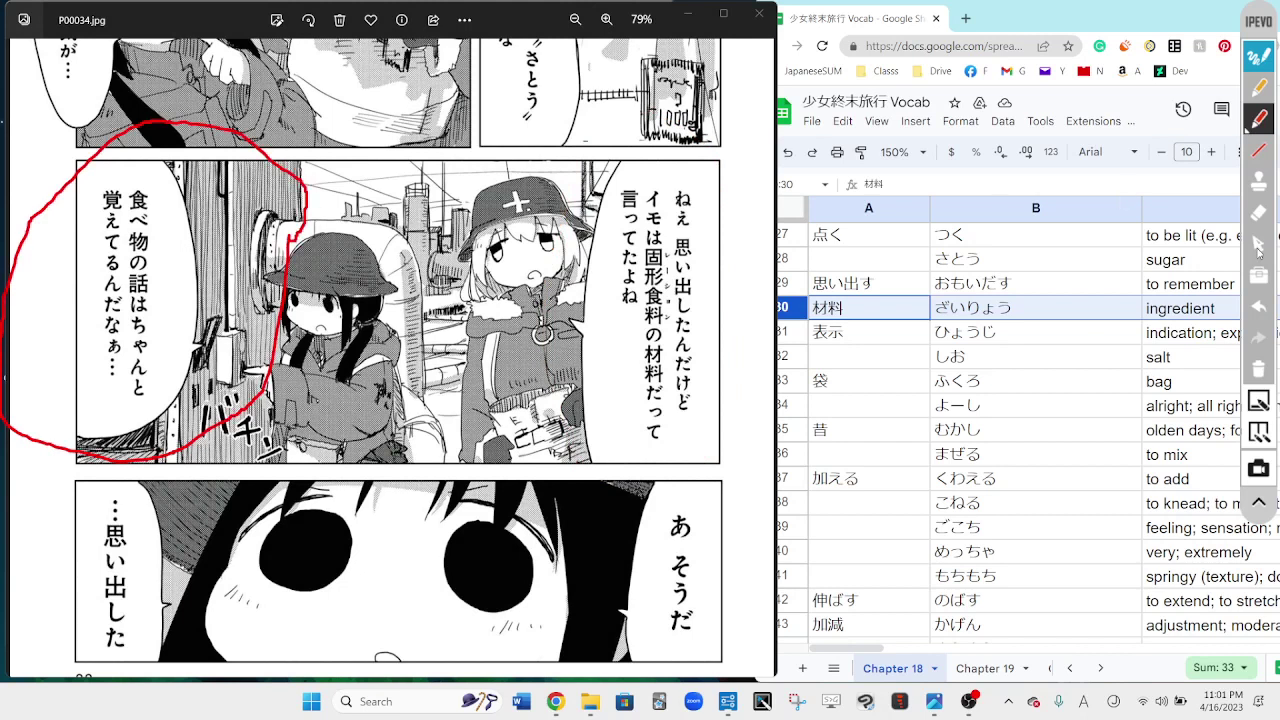
left_click(1259, 245)
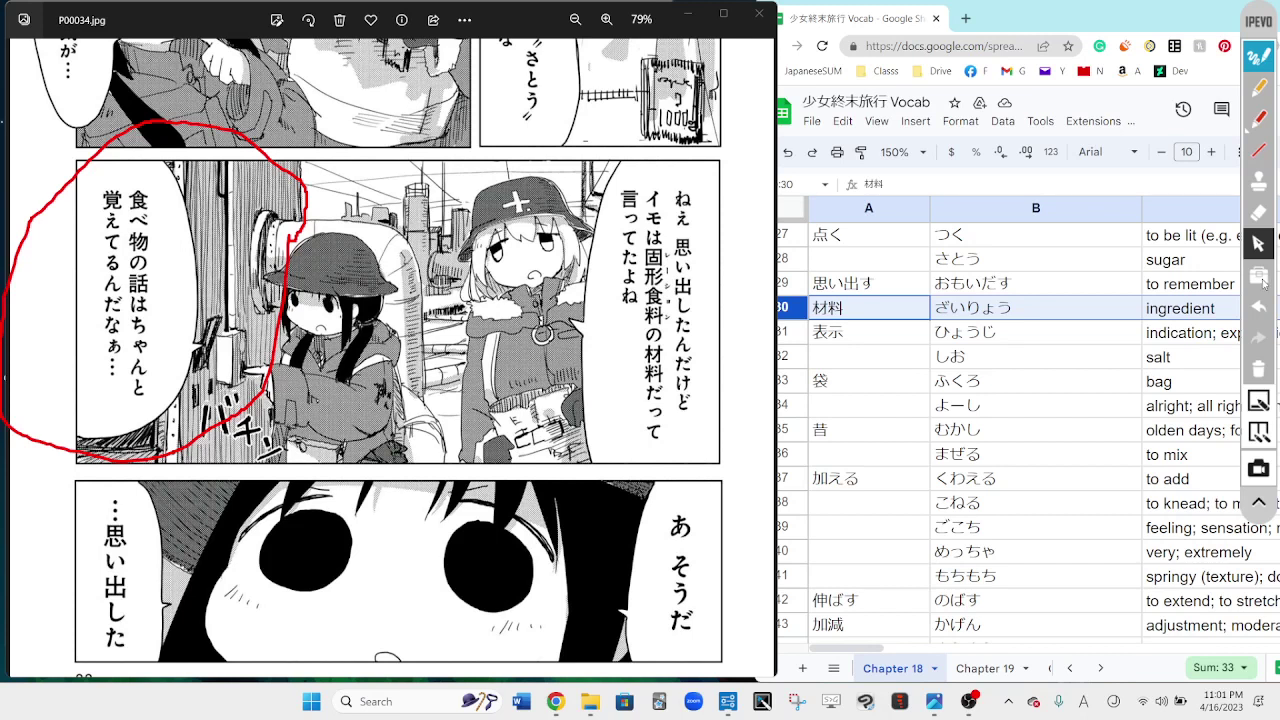
Step: Draw red strokes over the top panel linking the two girls
left_click(1260, 122)
mouse_move(307, 177)
left_mouse_down()
mouse_move(352, 195)
mouse_move(346, 210)
left_mouse_up()
mouse_move(410, 162)
left_mouse_down()
mouse_move(436, 158)
mouse_move(432, 195)
left_mouse_up()
mouse_move(378, 272)
left_mouse_down()
mouse_move(484, 250)
mouse_move(463, 306)
left_mouse_up()
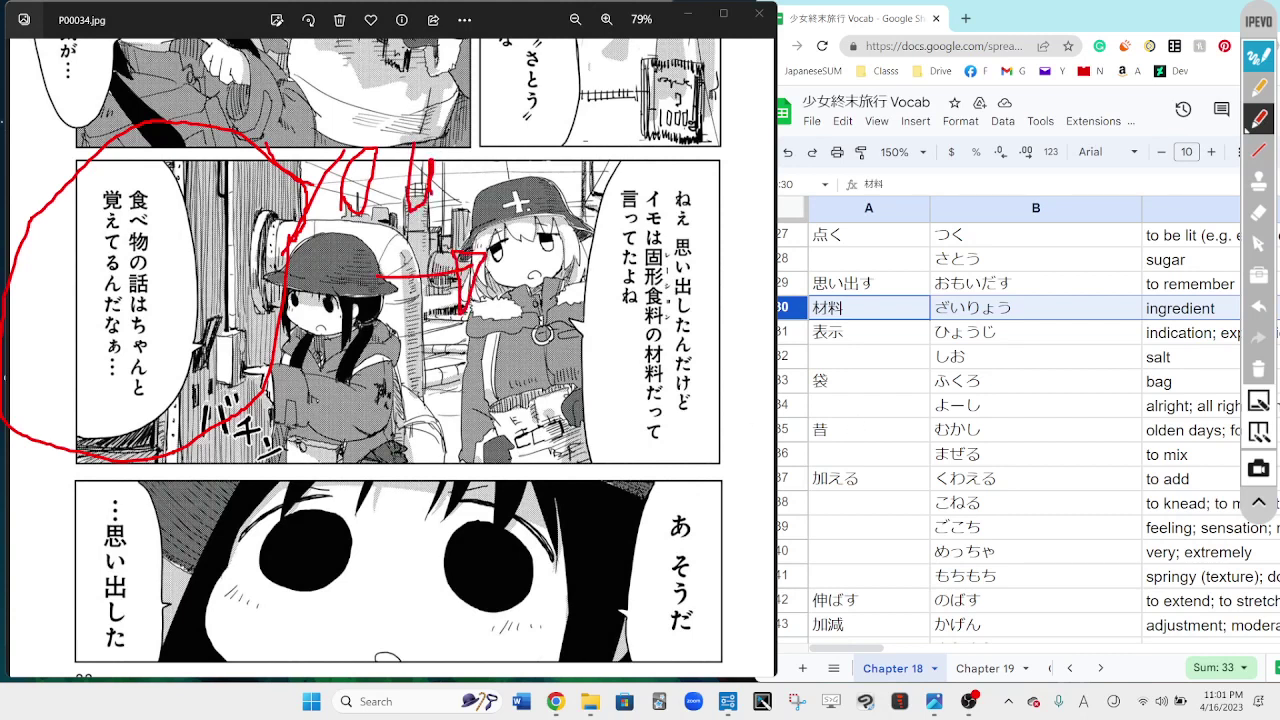
left_click(1259, 244)
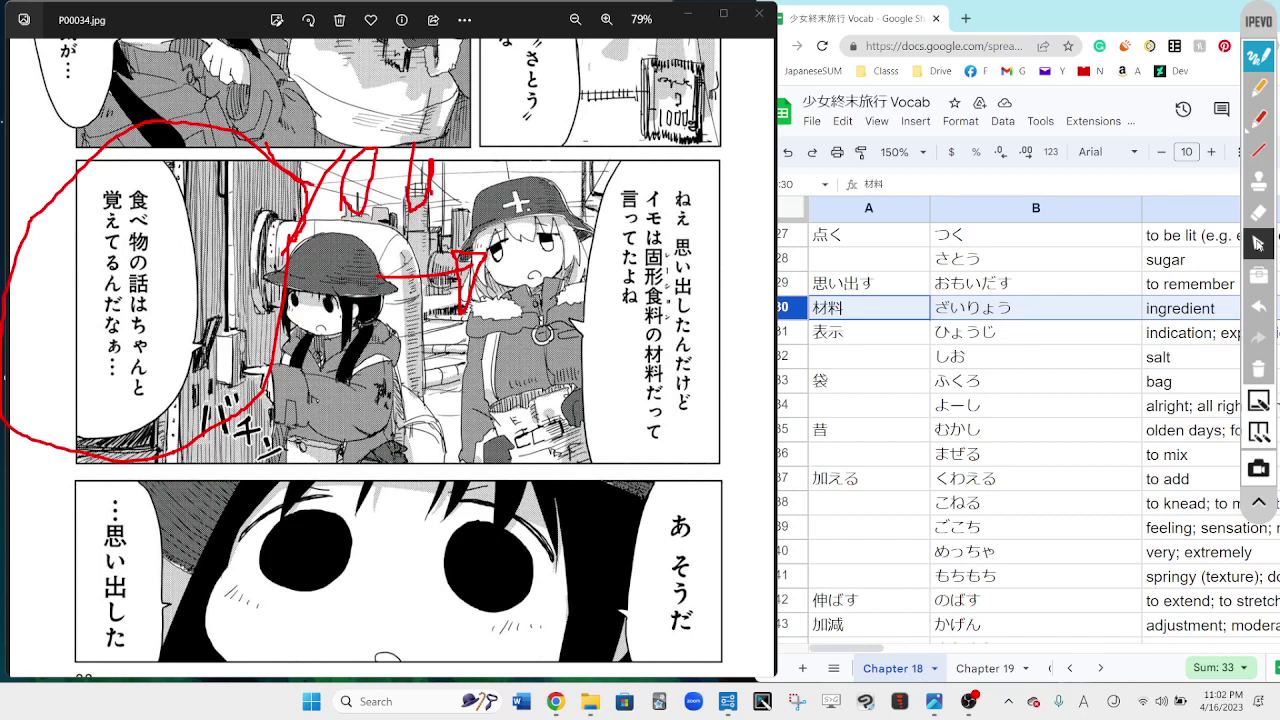
Step: Zoom out, clear all red ink, and advance to manga page P00035.jpg
scroll(415, 400, "down", 3)
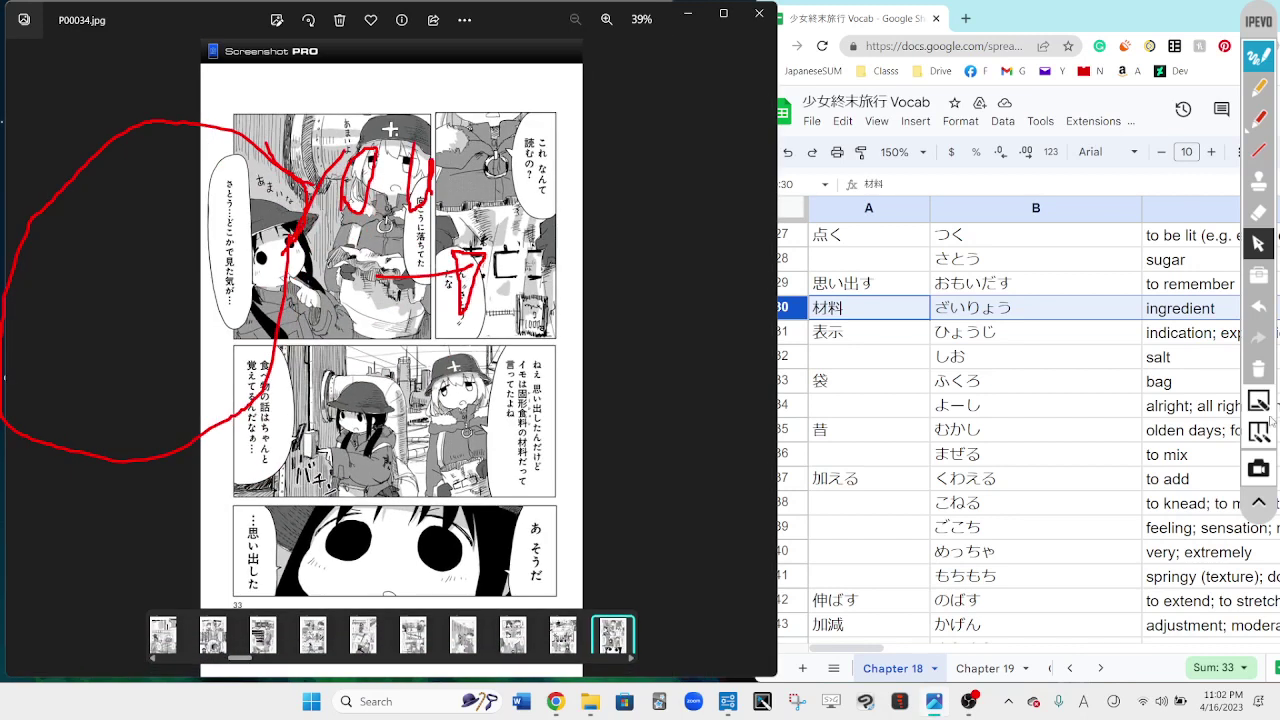
left_click(1265, 369)
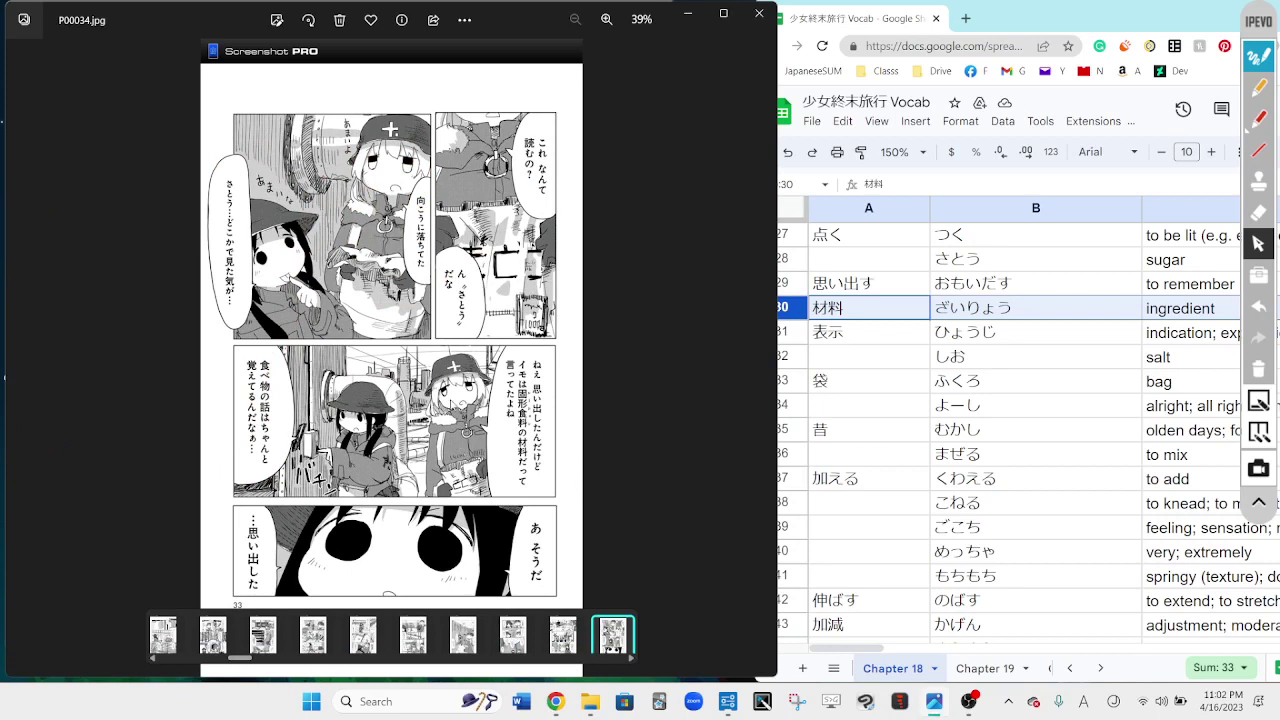
key("Right")
Step: Scroll down to the bottom panels with the もしかして固形食料作れるんじゃ… bubble and page number 34
scroll(455, 255, "up", 3)
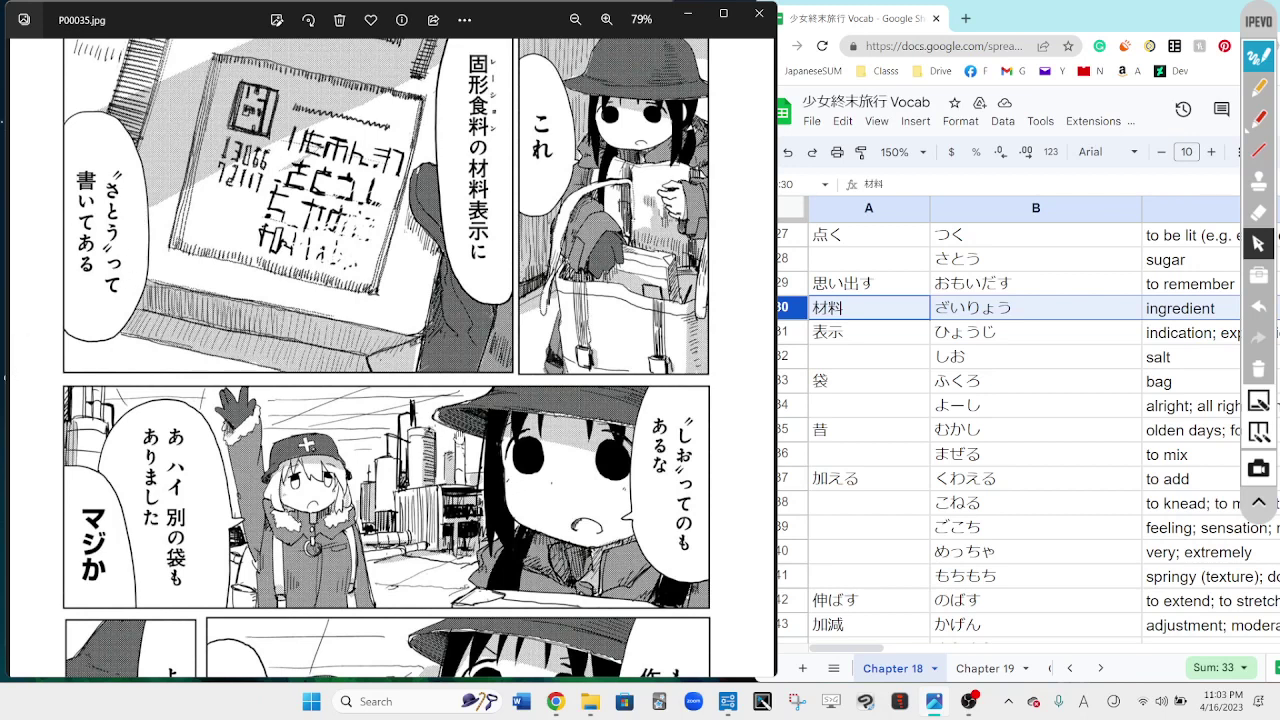
scroll(459, 438, "down", 3)
scroll(459, 438, "down", 1)
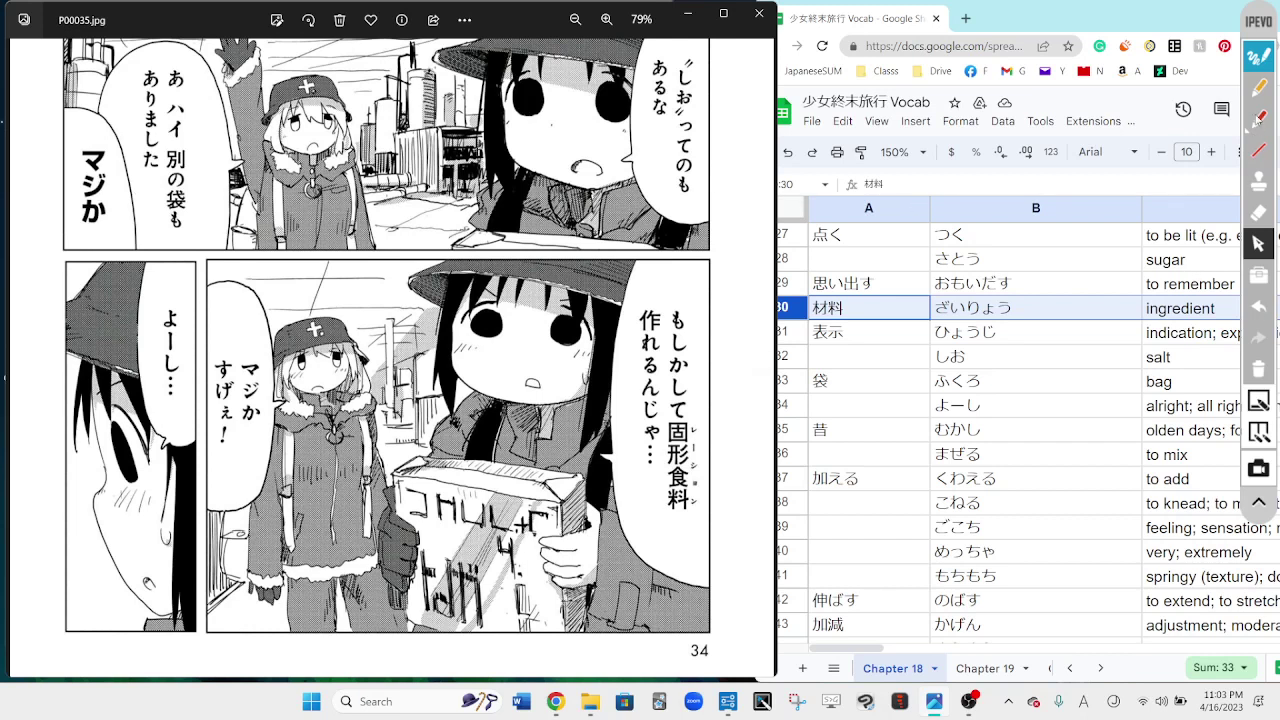
Step: Draw two red ink marks on the manga page, then return to the normal pointer
left_click(1259, 119)
left_click_drag(748, 322, 688, 230)
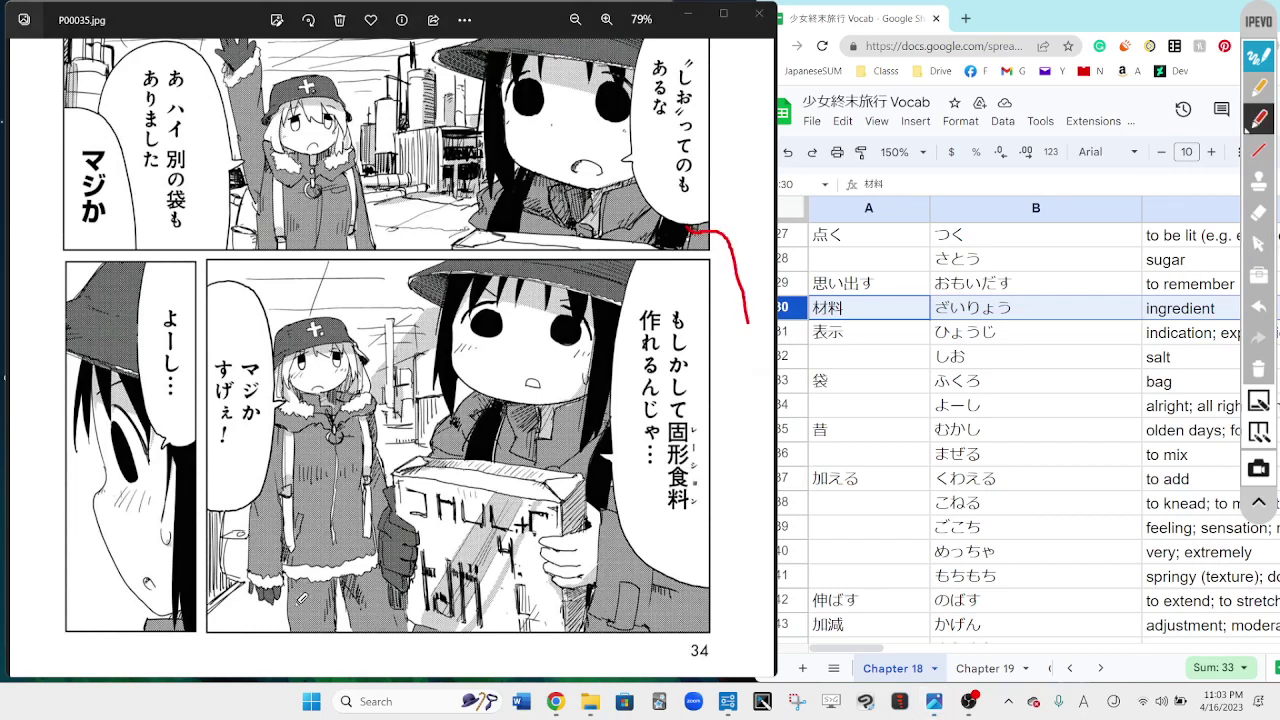
left_click_drag(246, 646, 201, 643)
left_click(1256, 244)
Step: Step down the vocab list from A38 past 見通し to empty A48, then reselect A34 beside よーし
left_click(918, 513)
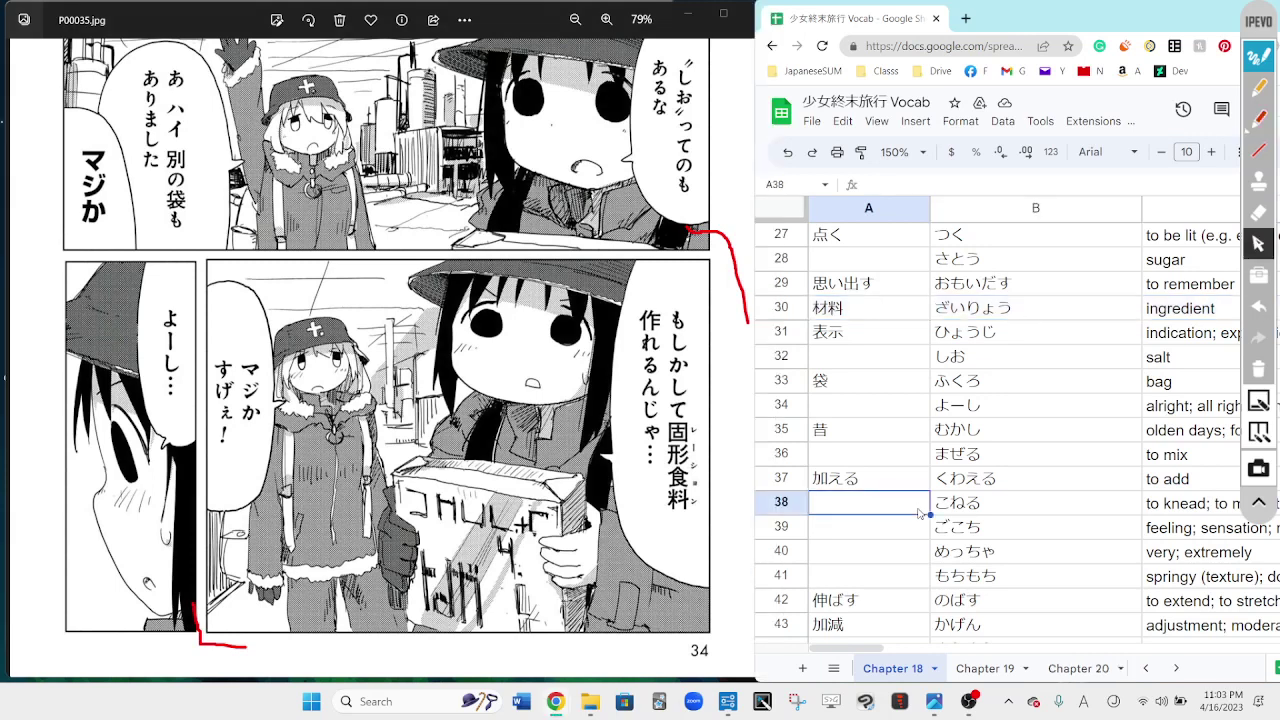
key("Down")
key("Down")
key("Down")
key("Down")
key("Down")
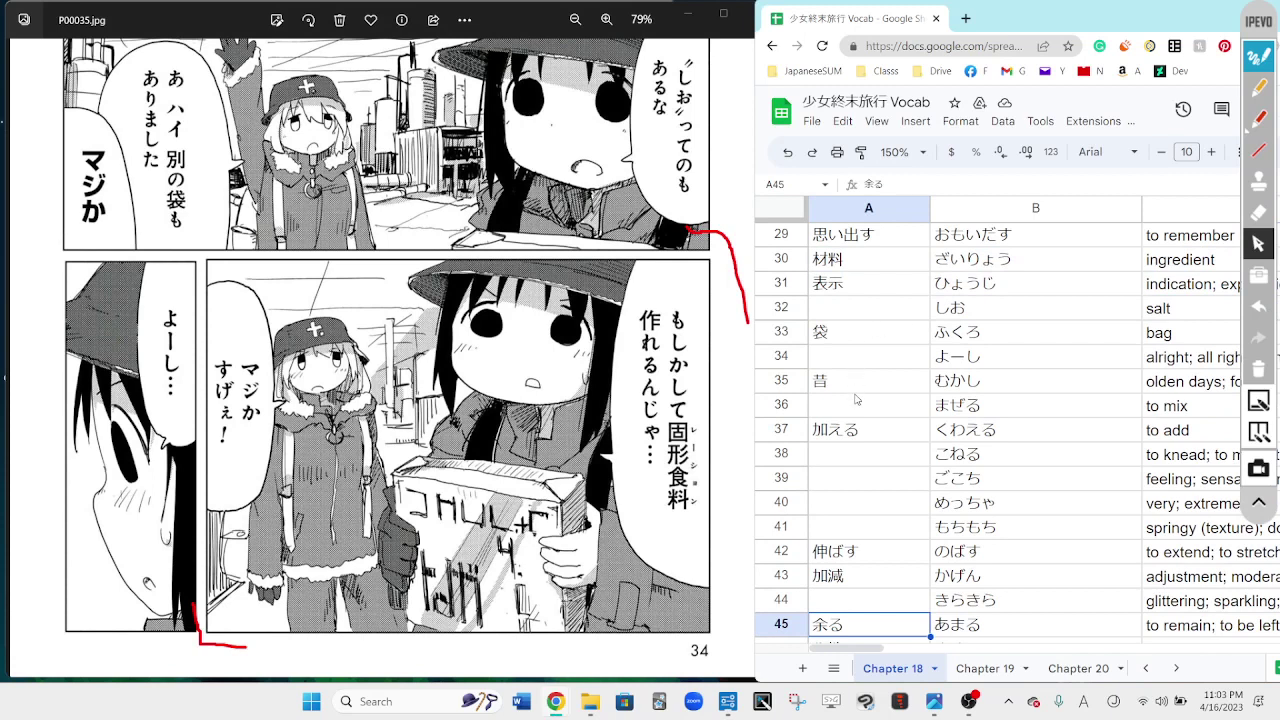
key("Down")
key("Down")
key("Down")
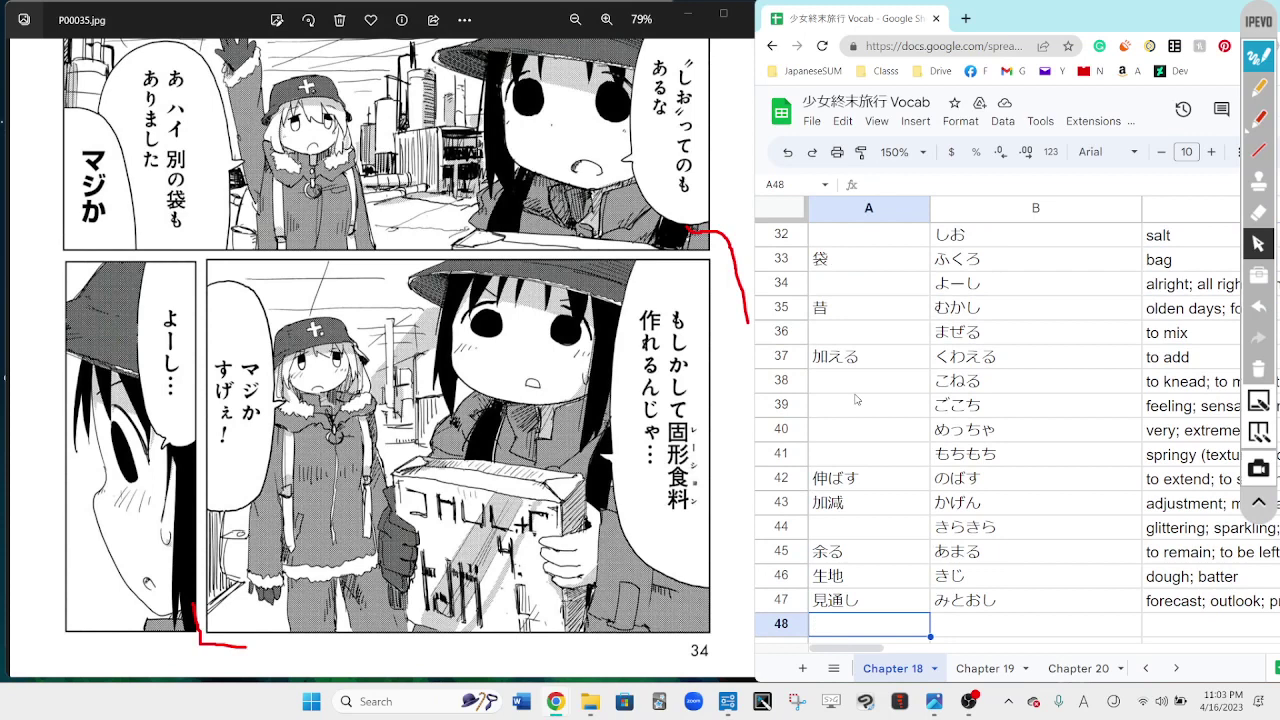
key("Down")
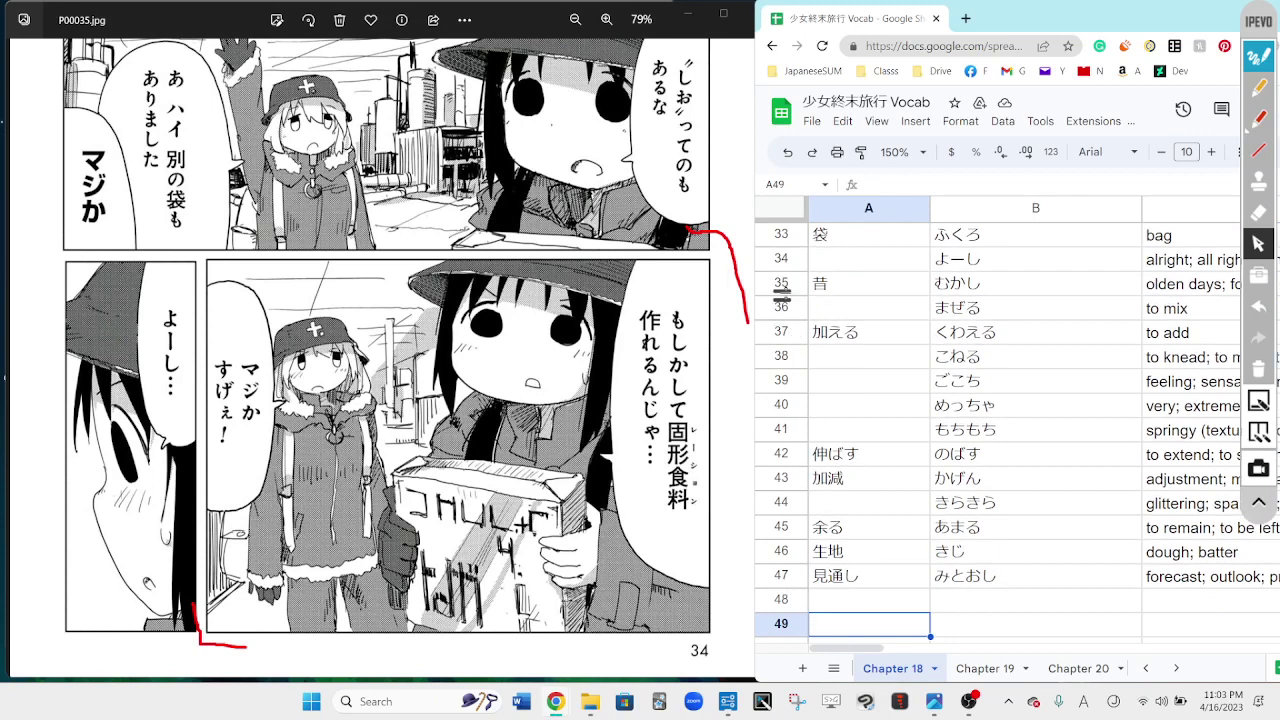
left_click(858, 293)
left_click(851, 259)
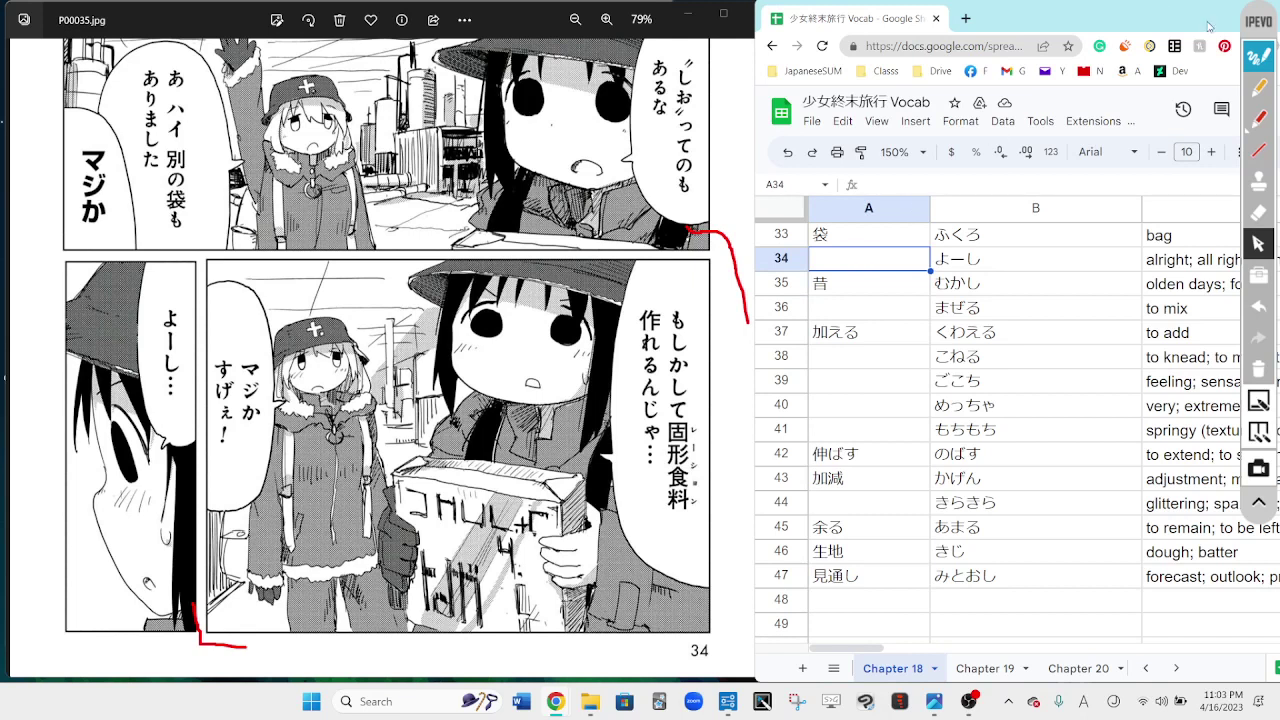
Step: Circle the もしかして solid-rations bubble in red and erase the stray lower-left red mark
left_click(1258, 118)
mouse_move(700, 231)
left_mouse_down()
mouse_move(602, 243)
mouse_move(650, 645)
mouse_move(748, 298)
left_mouse_up()
left_click(1258, 212)
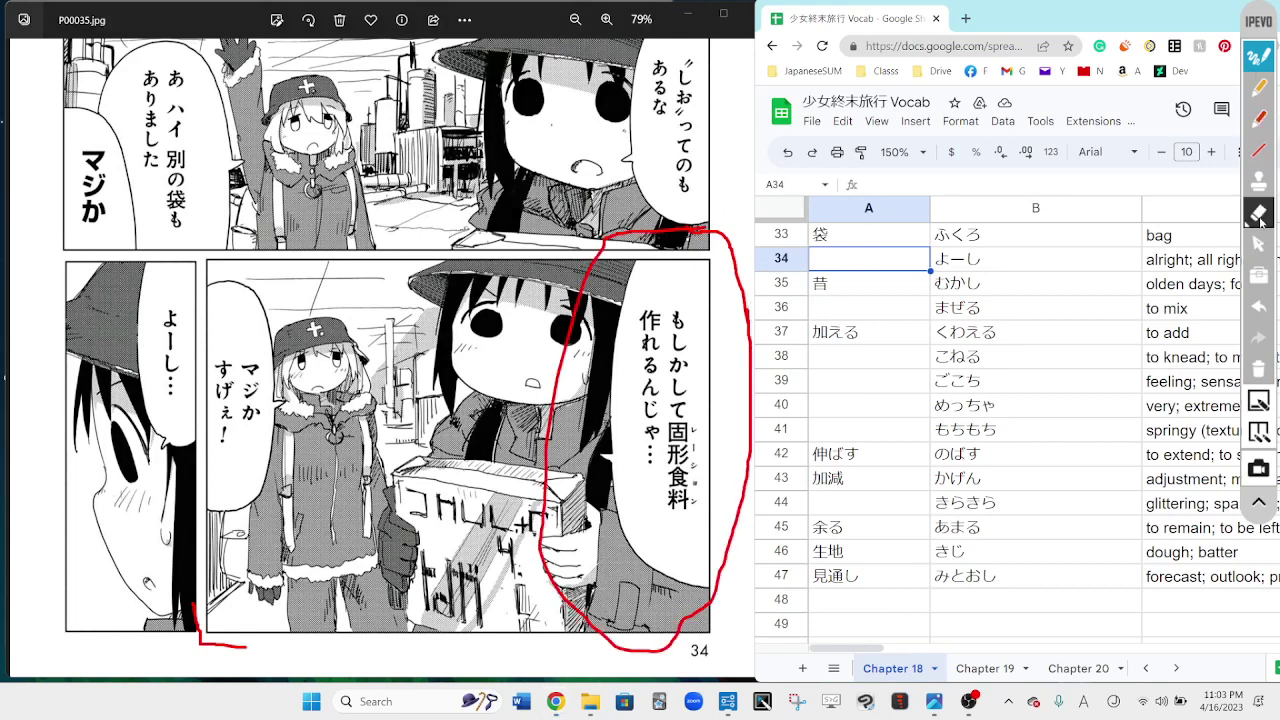
left_click_drag(210, 630, 160, 654)
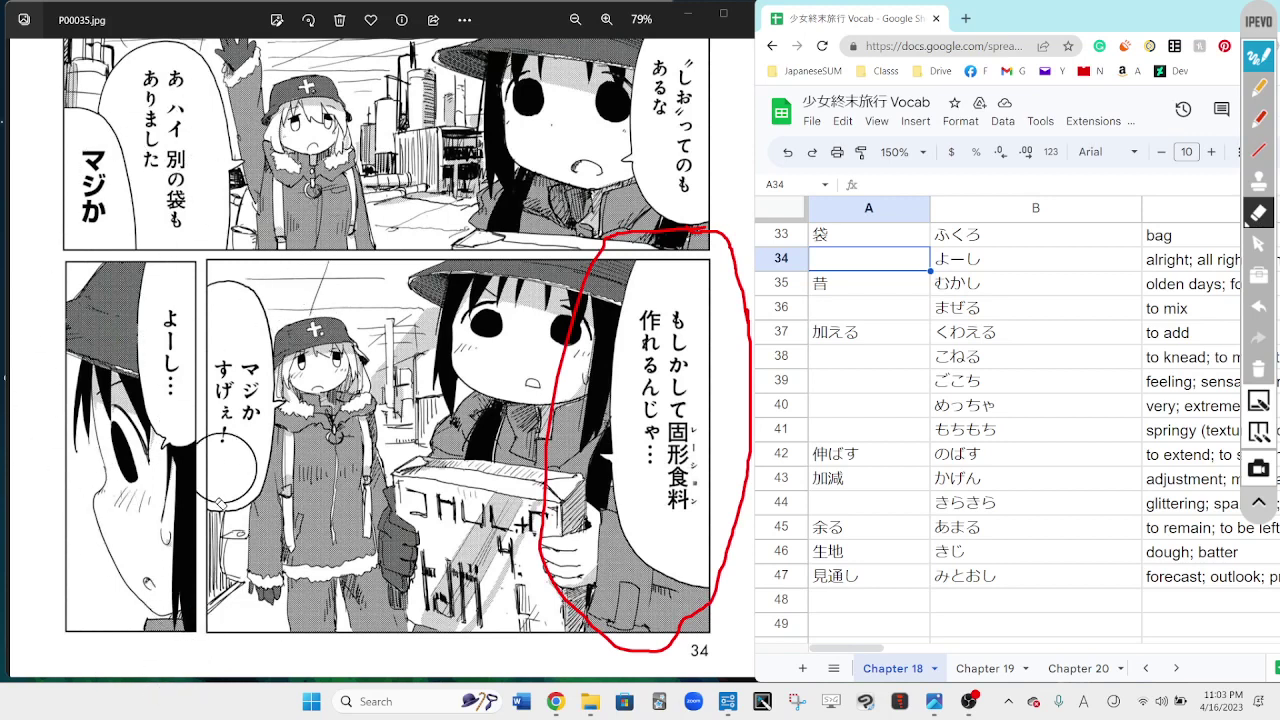
left_click(1270, 248)
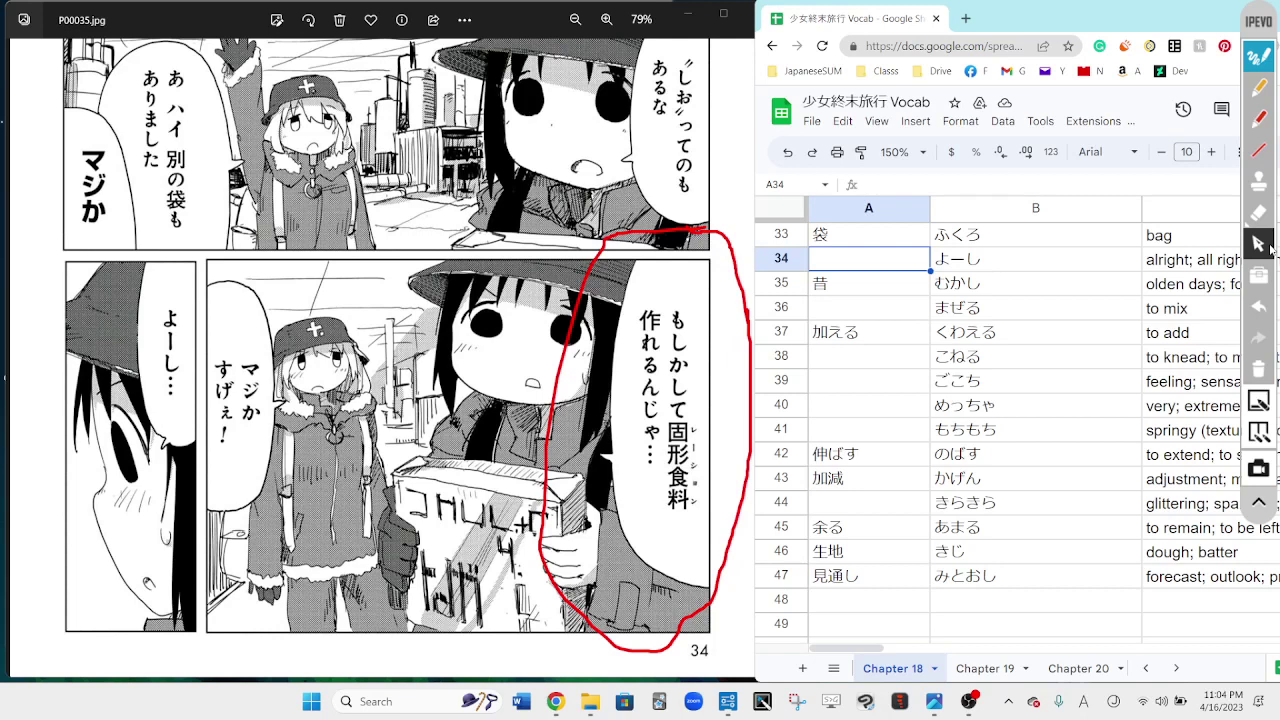
Step: Select empty cell A48 and glance across to the column D notes and back
left_click(901, 600)
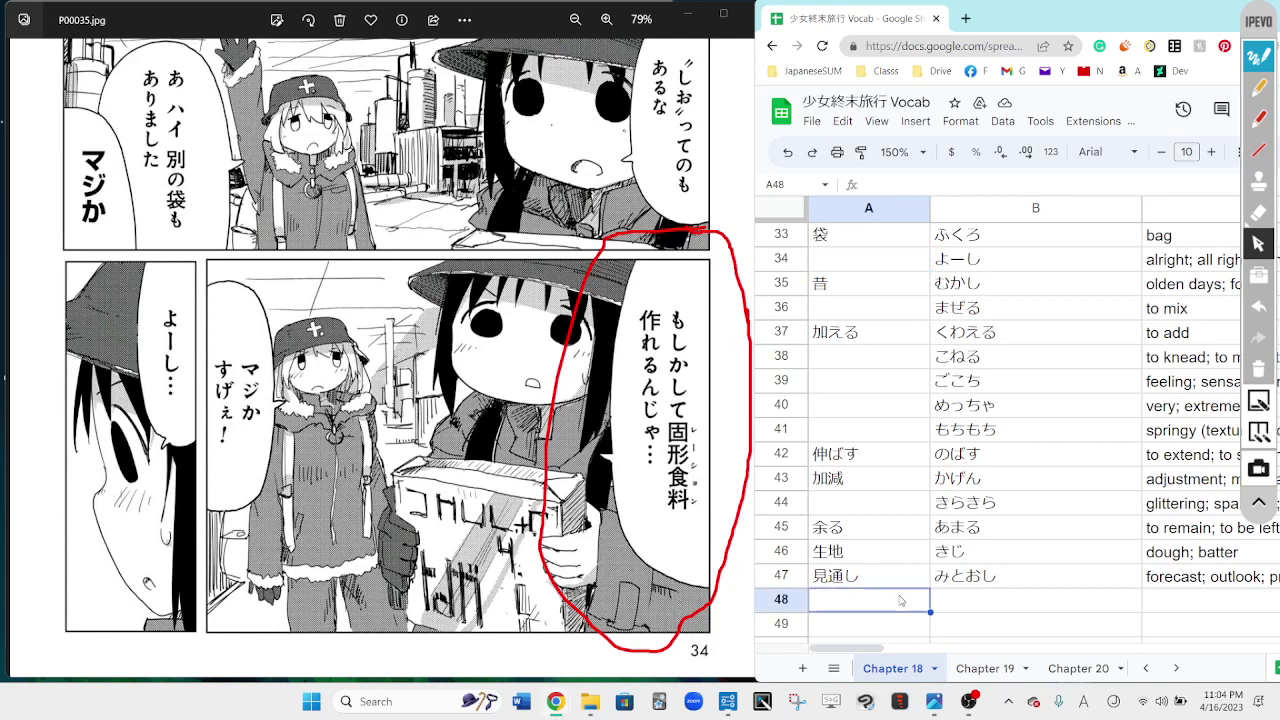
key("Right")
key("Right")
key("Right")
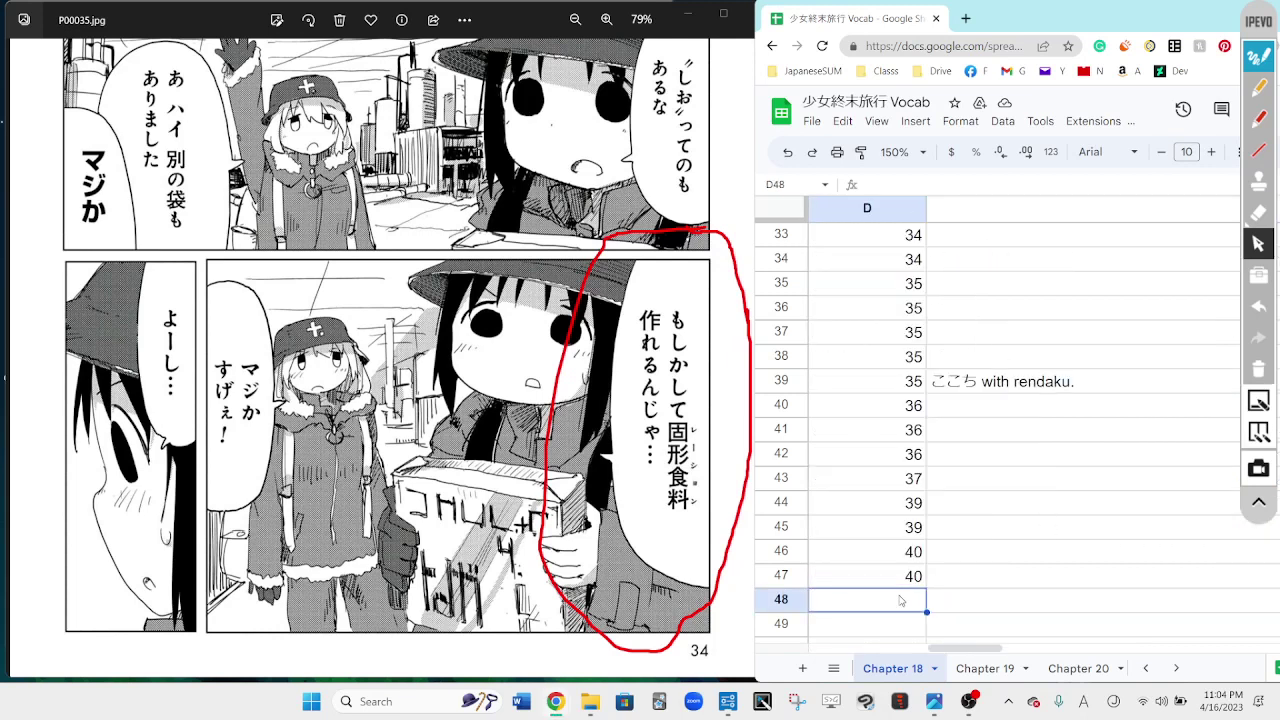
key("Left")
key("Left")
key("Left")
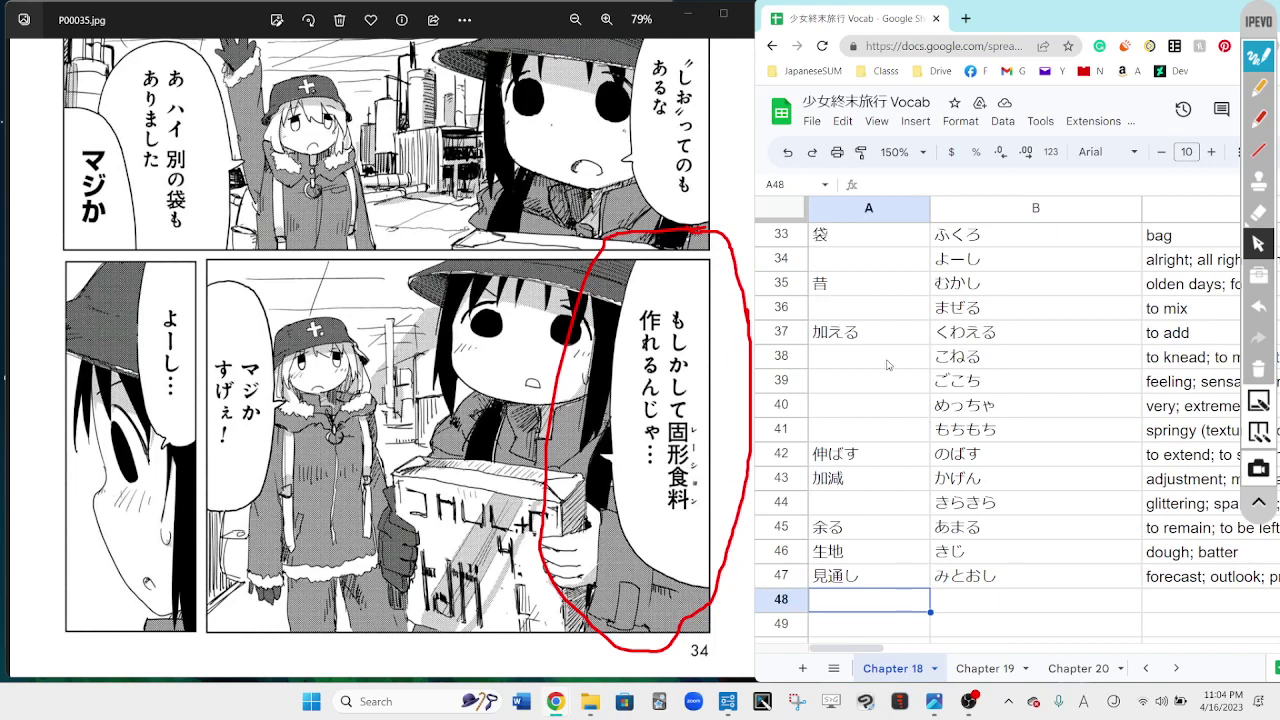
Step: Clear the red circle and advance to the kneading-scene page P00036.jpg
left_click(1262, 376)
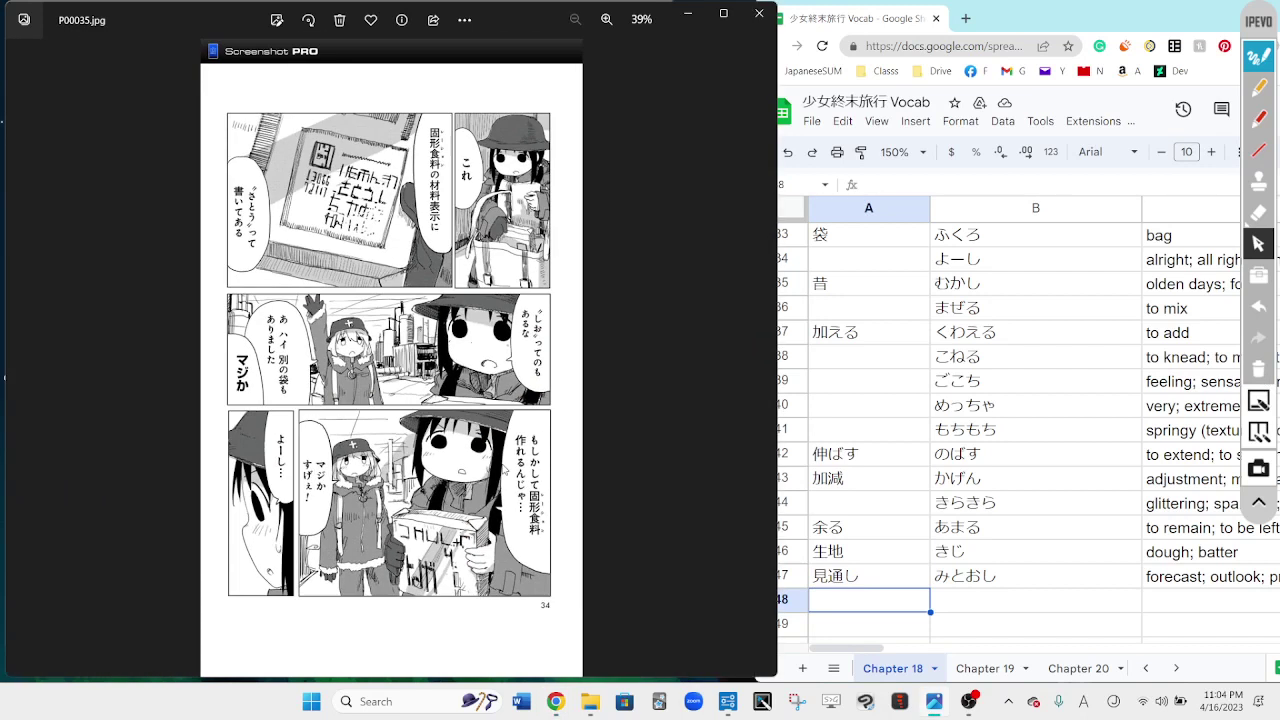
key("Right")
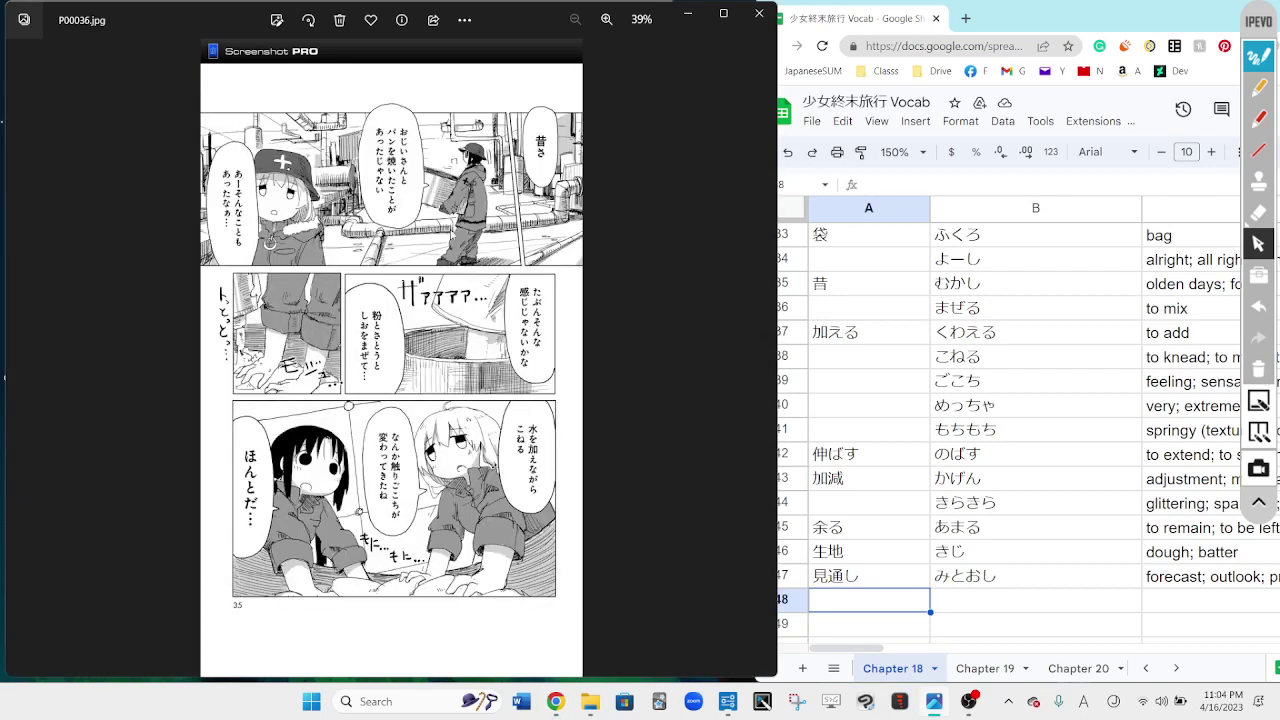
scroll(455, 236, "up", 3)
left_click_drag(441, 325, 441, 316)
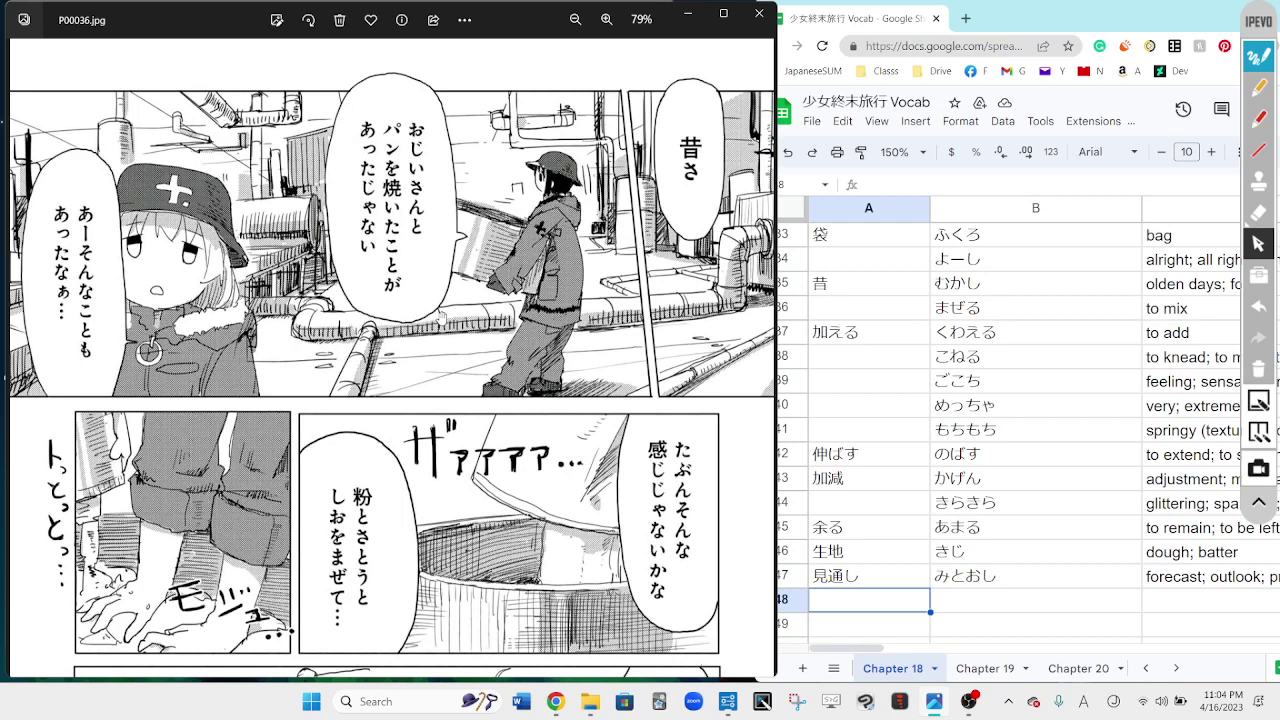
Step: Scroll P00036.jpg to bring its lower panels and the 水を加えながらこねる bubble into view
left_click(1257, 95)
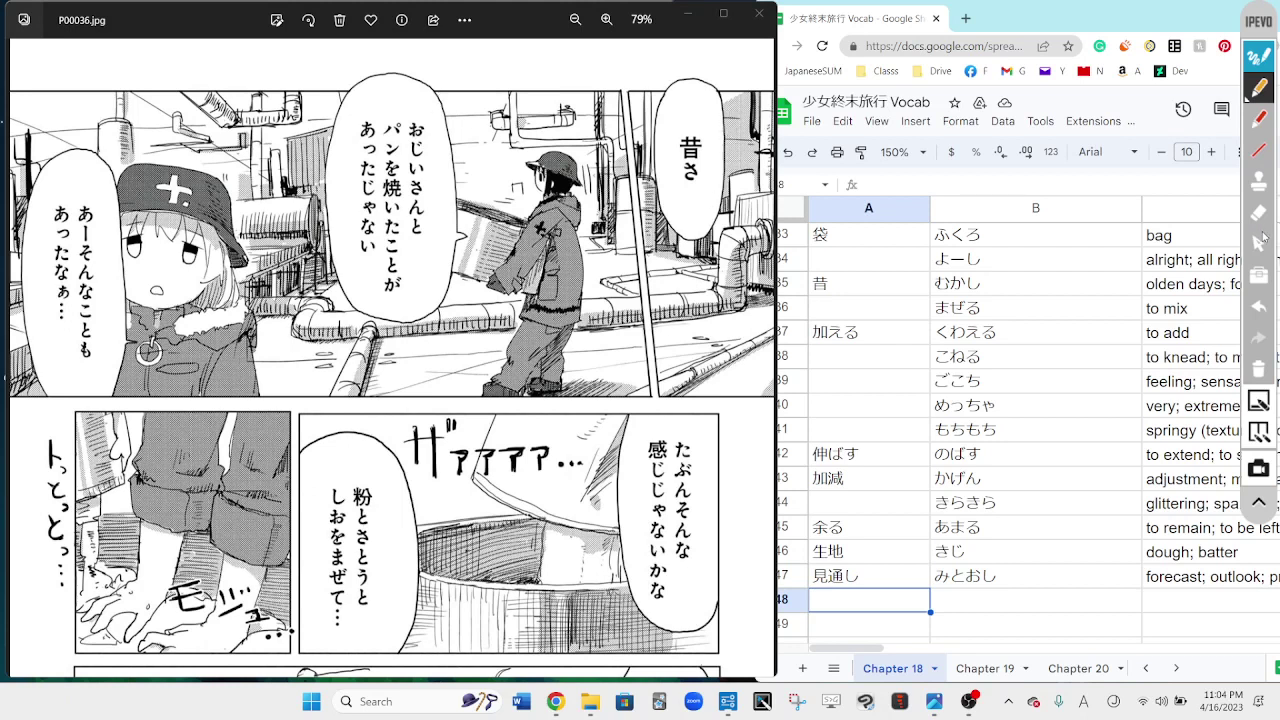
left_click(1258, 245)
scroll(566, 502, "down", 2)
left_click_drag(566, 502, 562, 424)
mouse_move(566, 537)
left_mouse_down()
mouse_move(573, 276)
mouse_move(562, 398)
left_mouse_up()
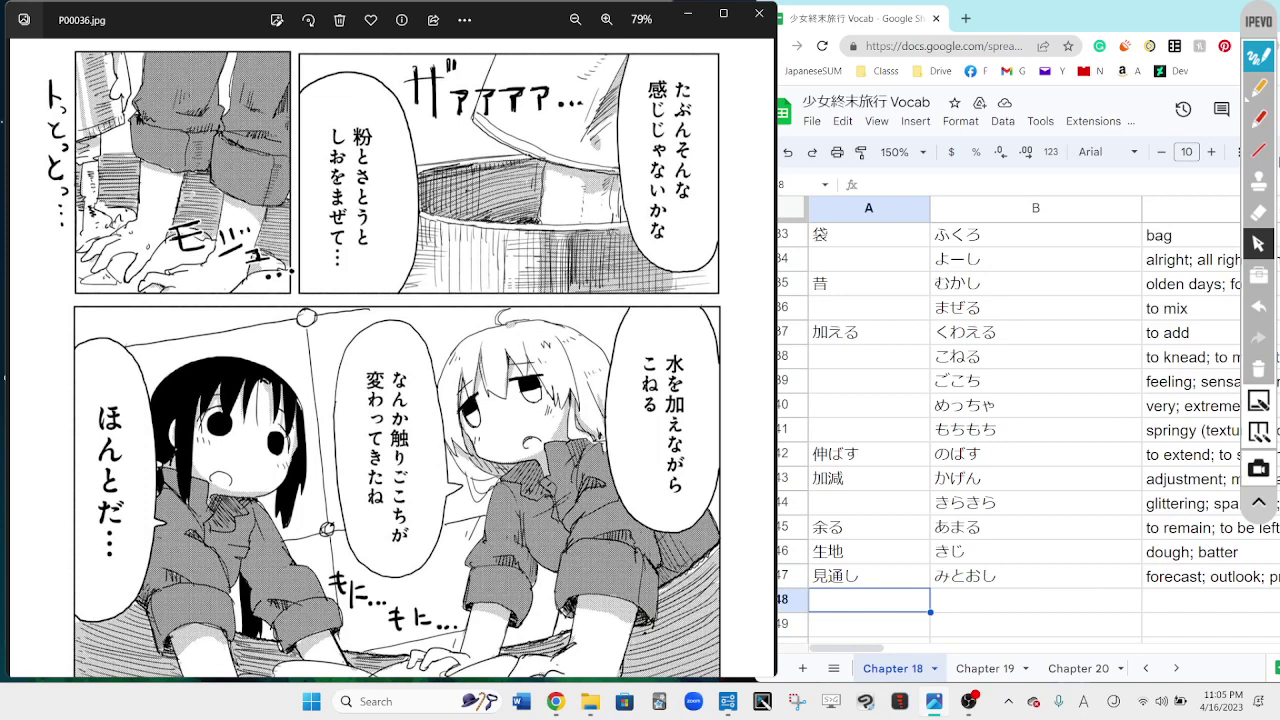
Step: Ring the top-right 粉とさとうとしおをまぜて panel in orange ink and select vocab row 36, まぜる
left_click(1258, 90)
mouse_move(738, 139)
left_mouse_down()
mouse_move(632, 290)
mouse_move(405, 282)
mouse_move(298, 82)
mouse_move(687, 51)
mouse_move(731, 89)
left_mouse_up()
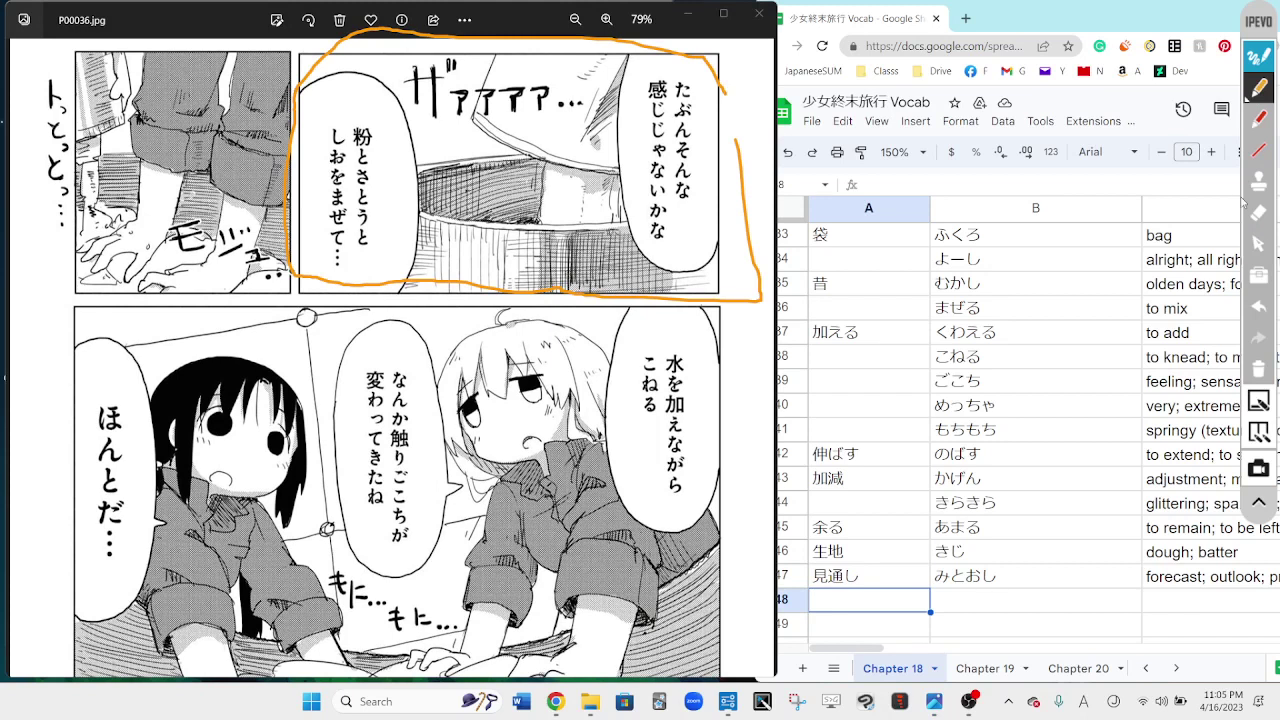
left_click(1259, 245)
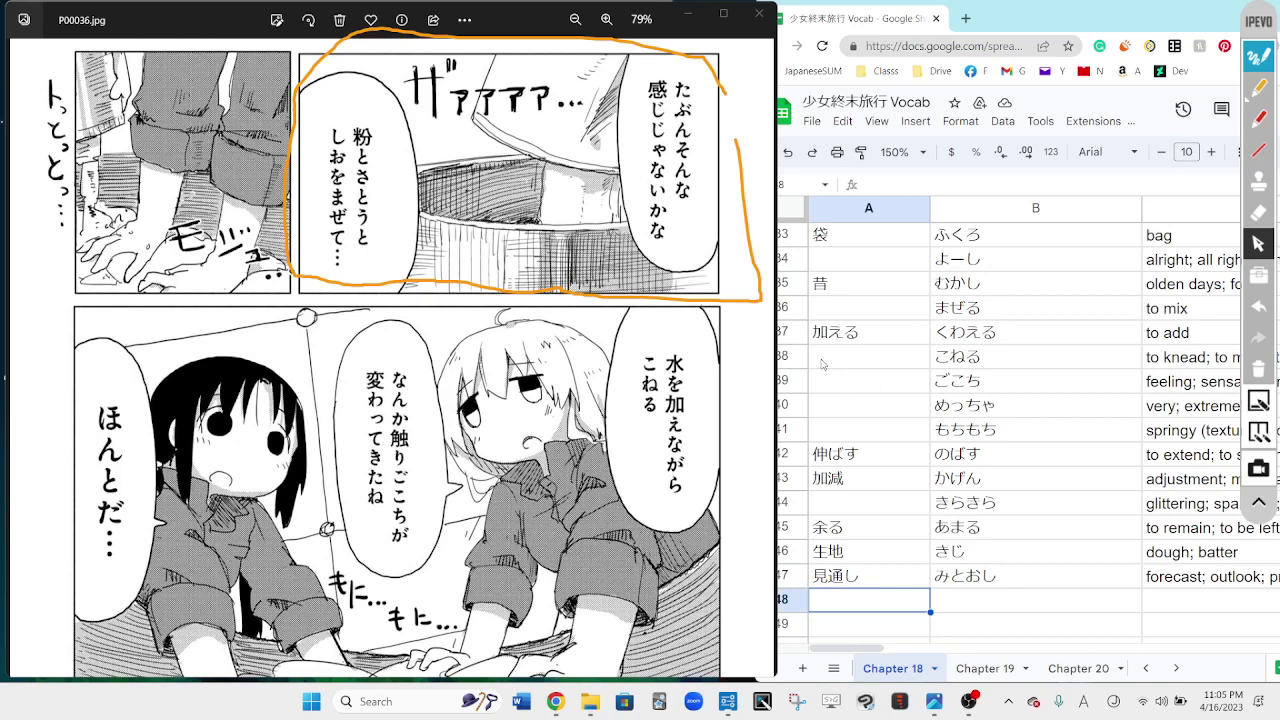
left_click(793, 309)
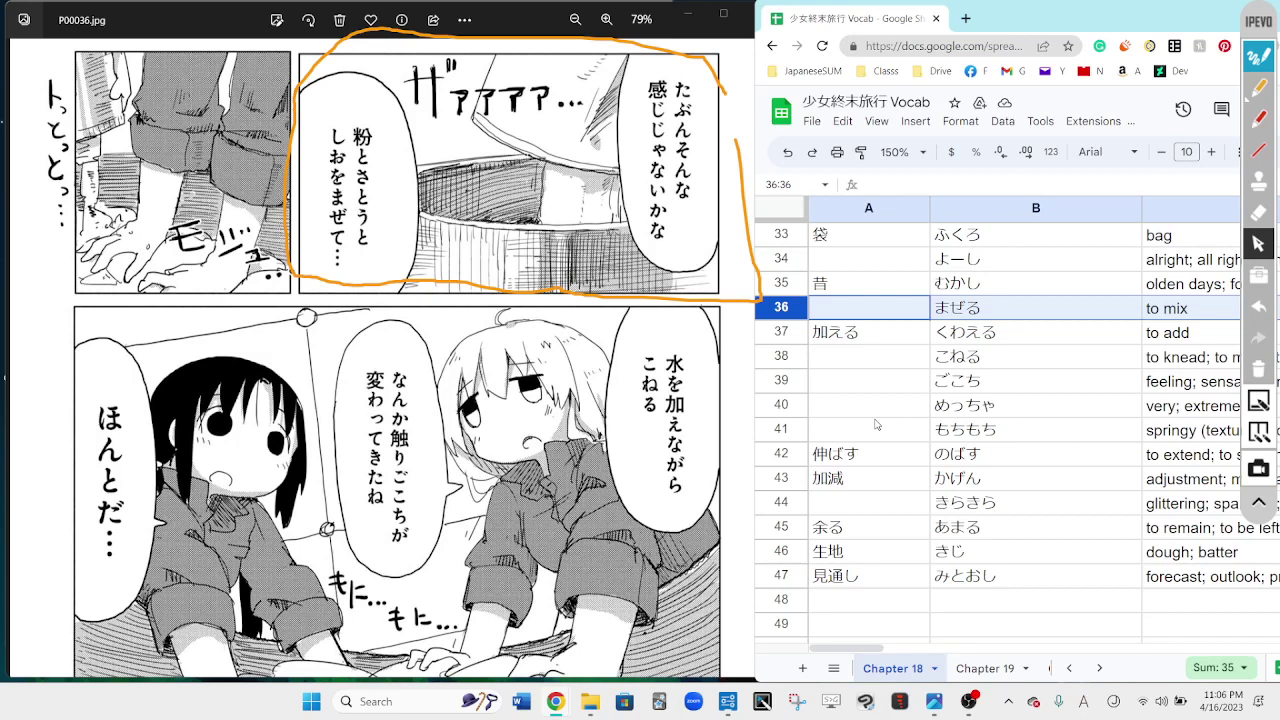
Step: Replace the orange circle with red marks by こねる and select the こねる row in the sheet
left_click(1258, 372)
left_click(1258, 122)
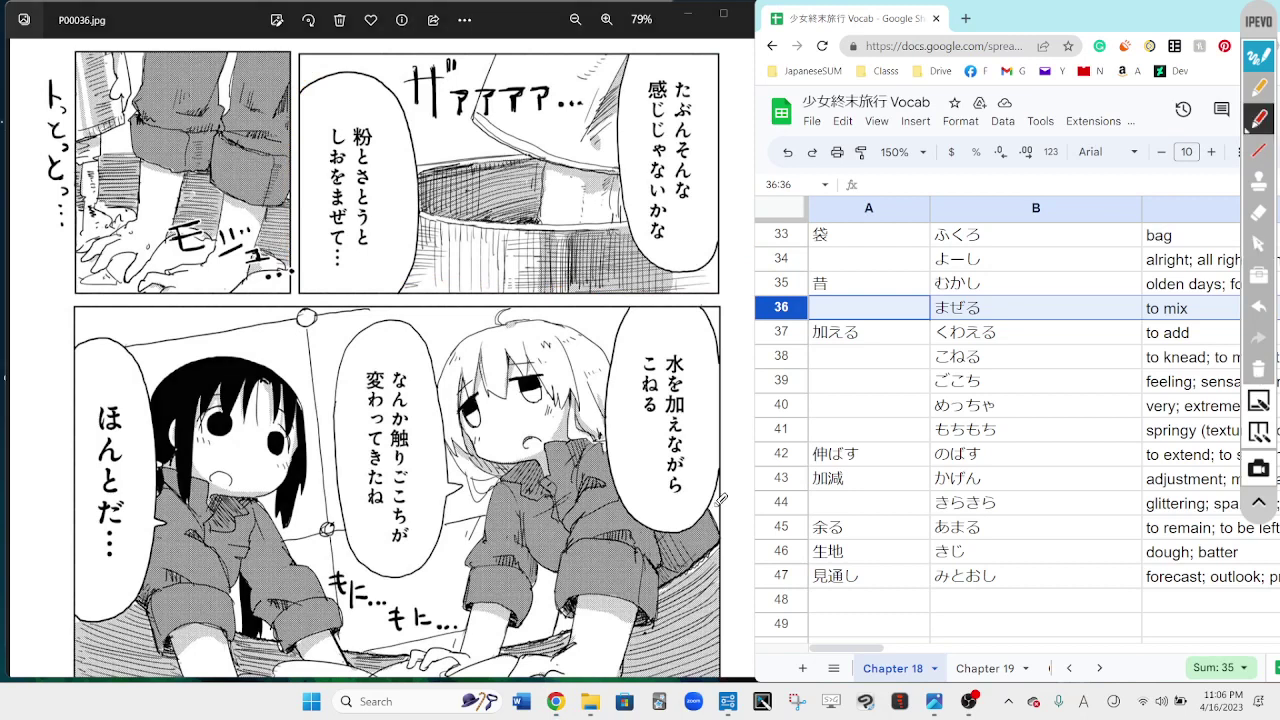
mouse_move(637, 450)
left_mouse_down()
mouse_move(637, 470)
mouse_move(638, 451)
left_mouse_up()
left_click_drag(638, 352, 638, 418)
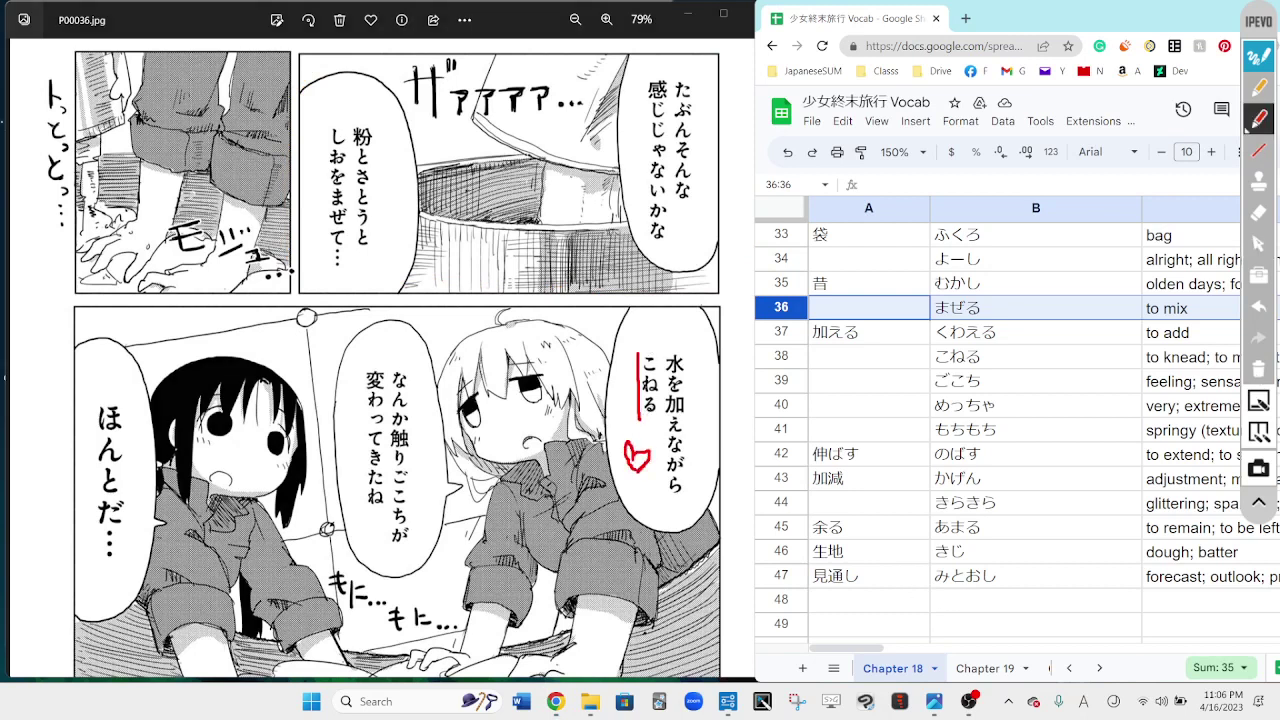
left_click(1258, 243)
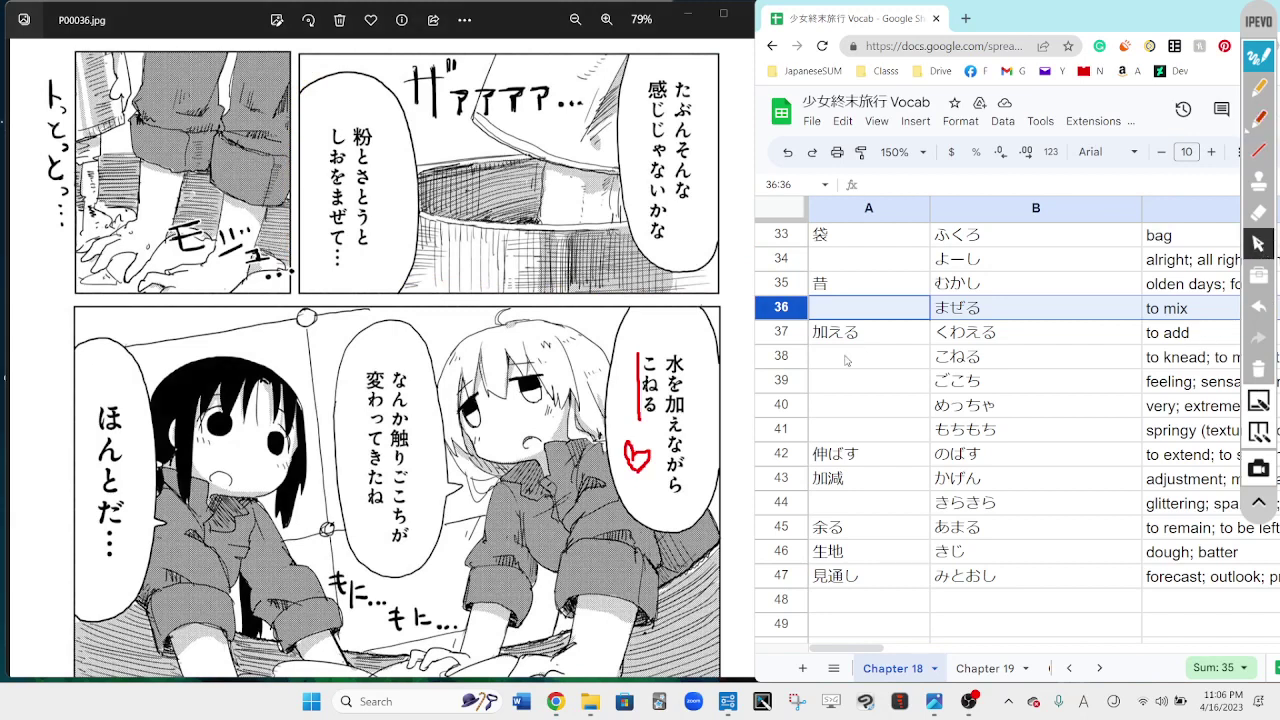
left_click(781, 356)
Step: Erase the red marks, select the 加減 cell and ごこち row, and zoom Photos out to 39%
left_click(1258, 118)
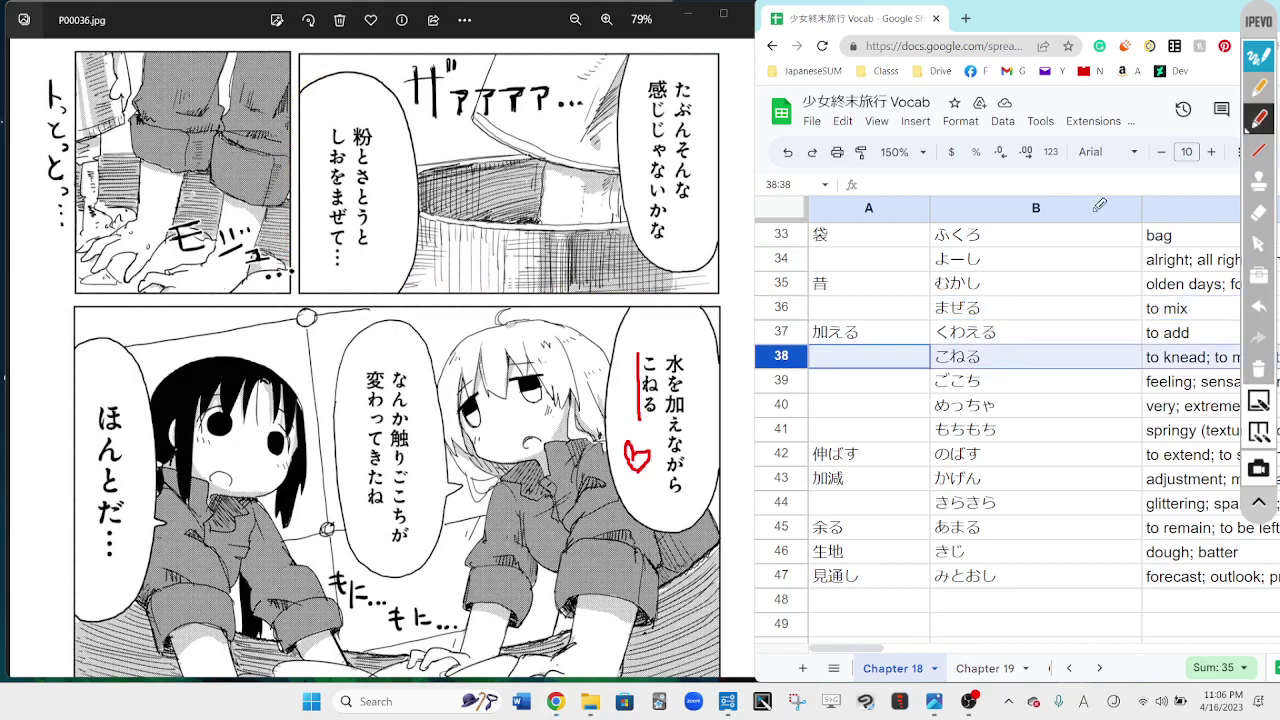
left_click(1260, 370)
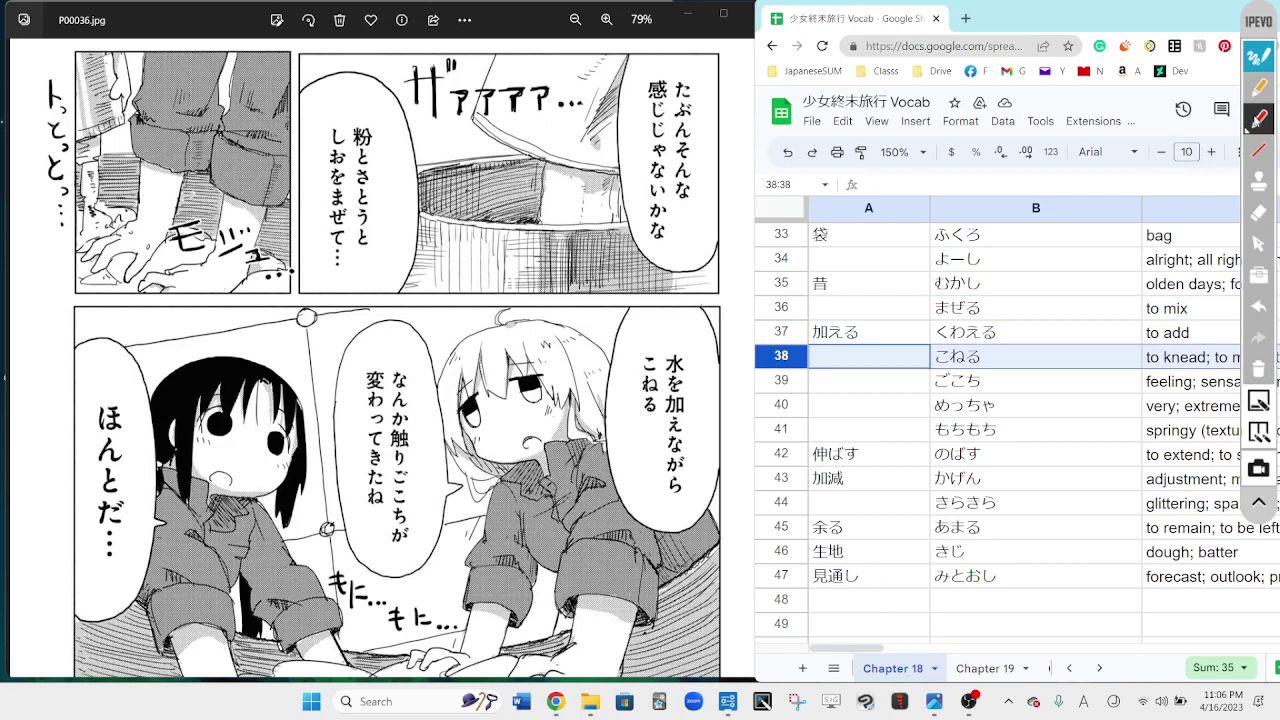
left_click(1258, 118)
left_click(1258, 118)
left_click(1262, 244)
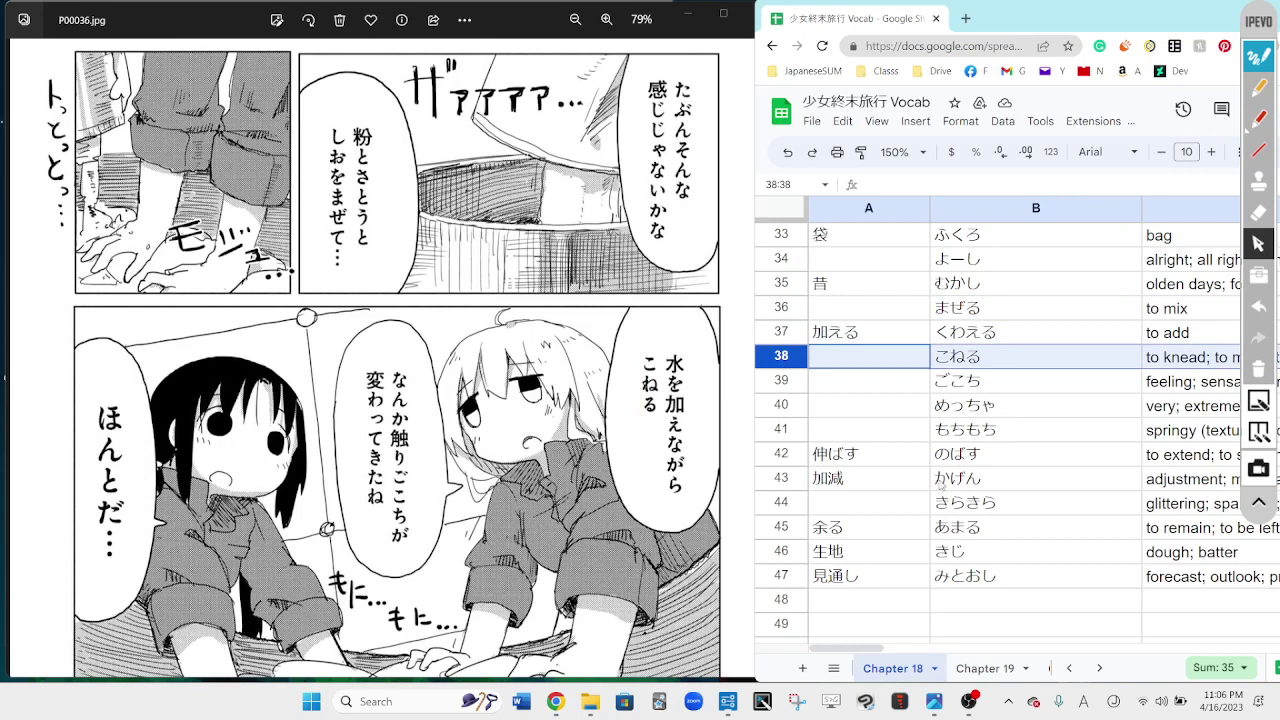
left_click(928, 487)
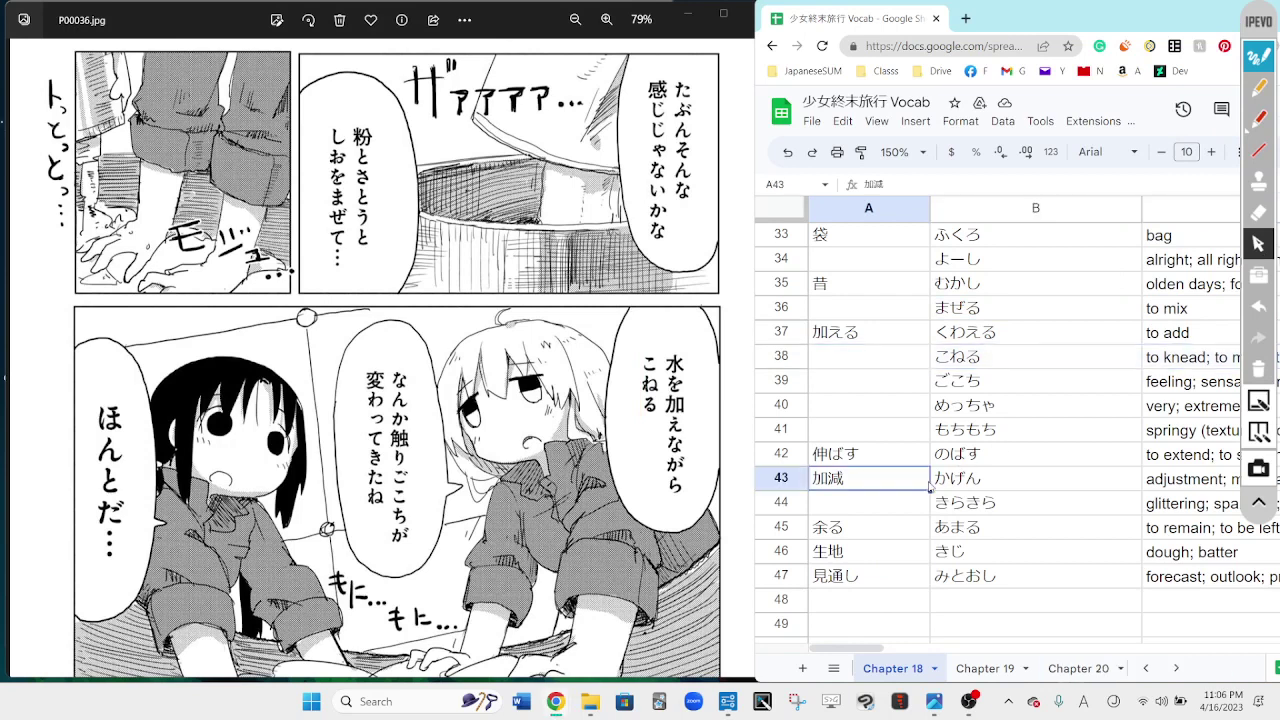
left_click(839, 393)
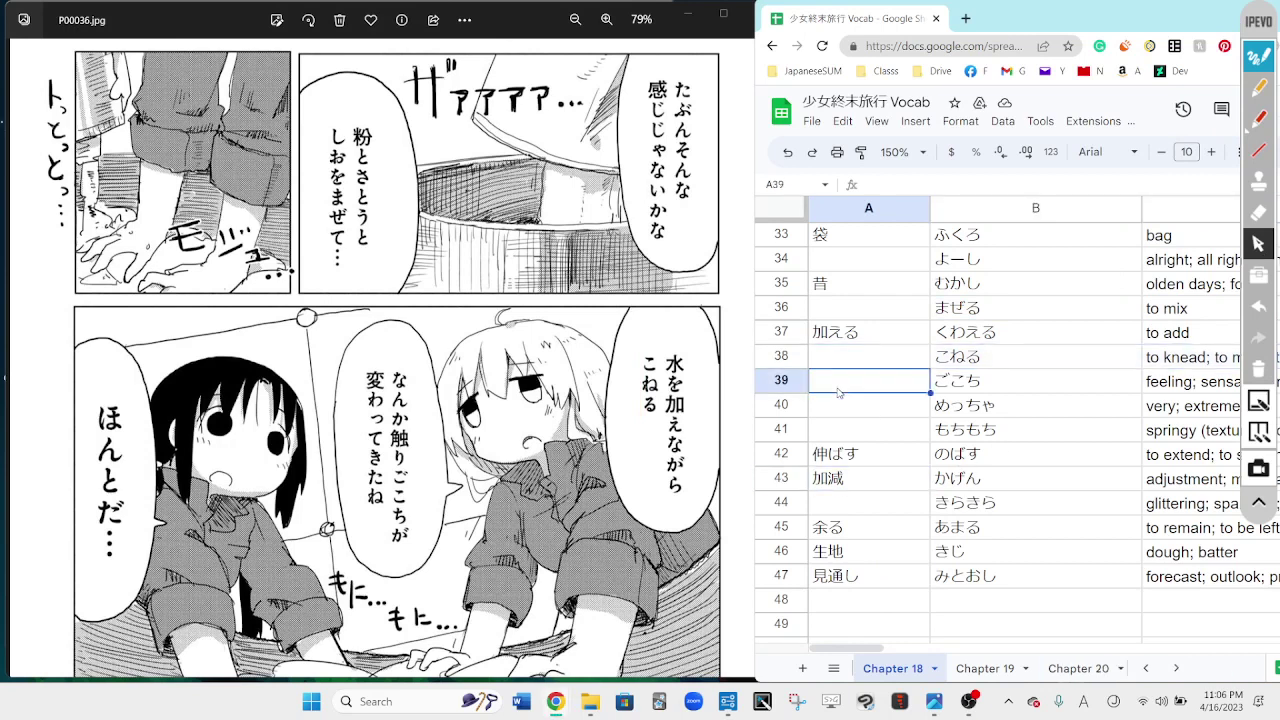
left_click(781, 389)
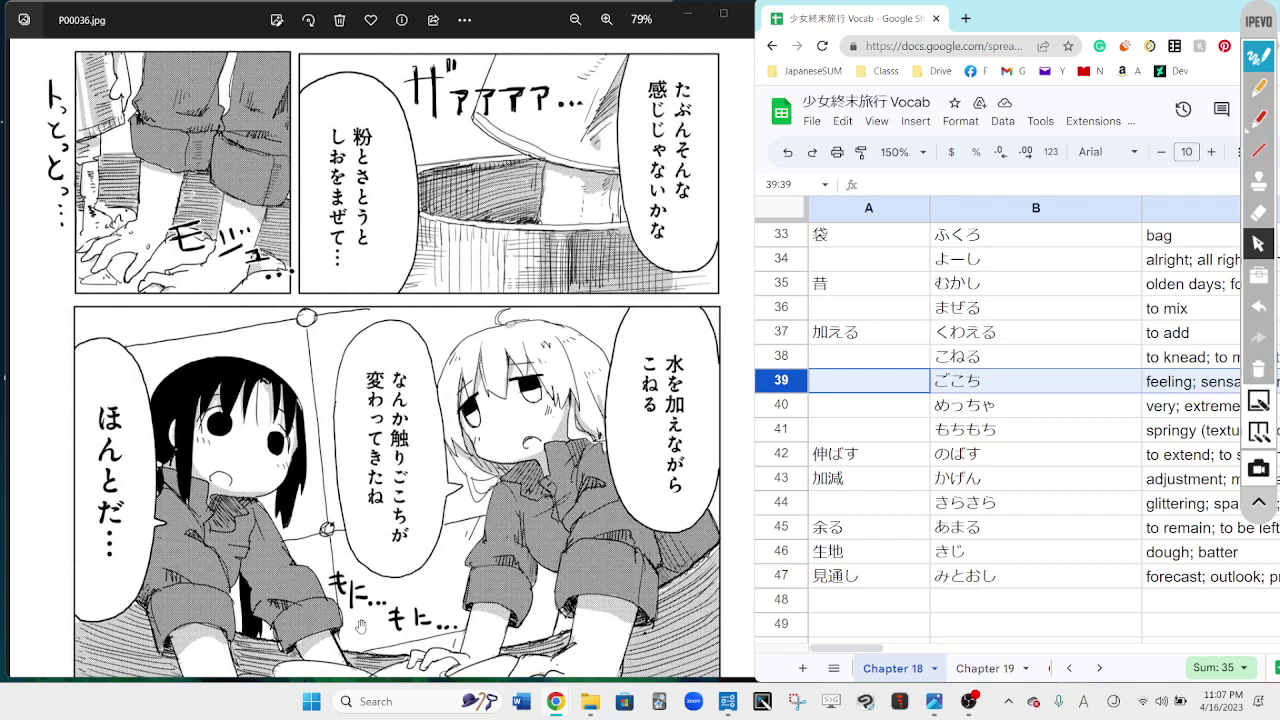
scroll(360, 626, "down", 4)
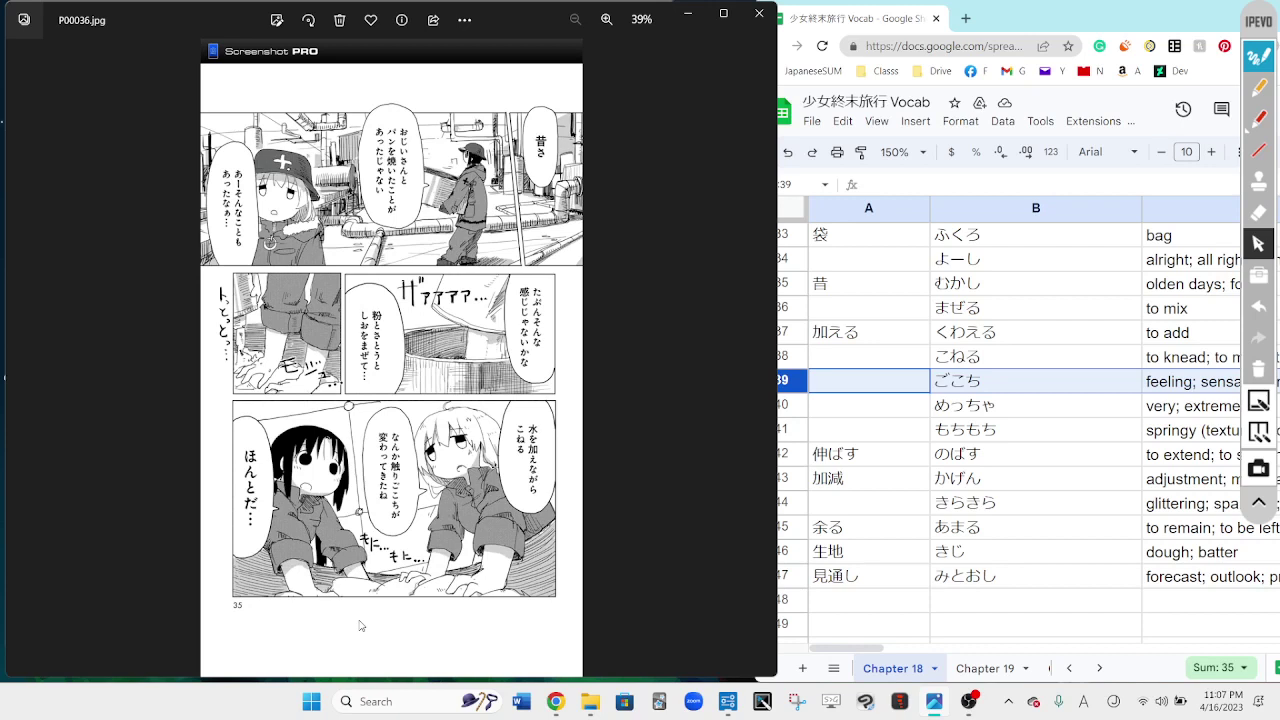
Step: Advance to P00037.jpg and pan down to its lower panels and page number 36
key("Right")
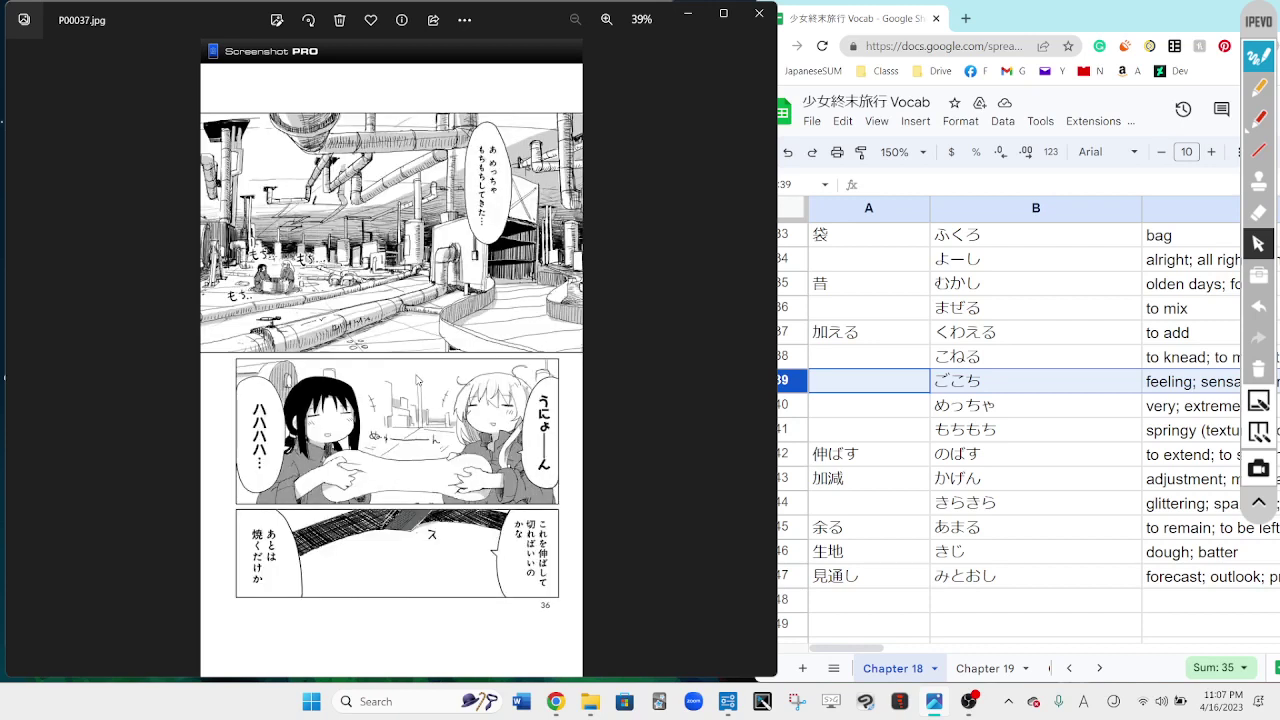
scroll(418, 381, "up", 3)
left_click_drag(418, 381, 415, 547)
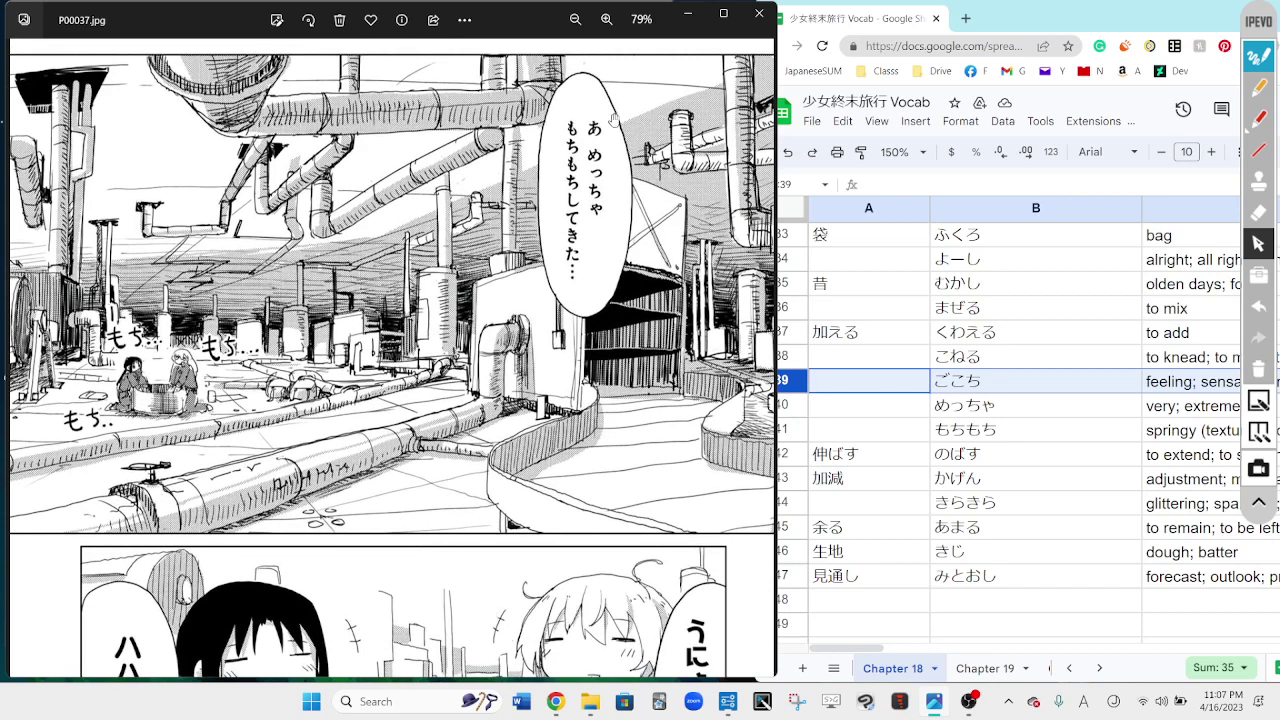
mouse_move(568, 652)
left_mouse_down()
mouse_move(557, 176)
mouse_move(555, 205)
left_mouse_up()
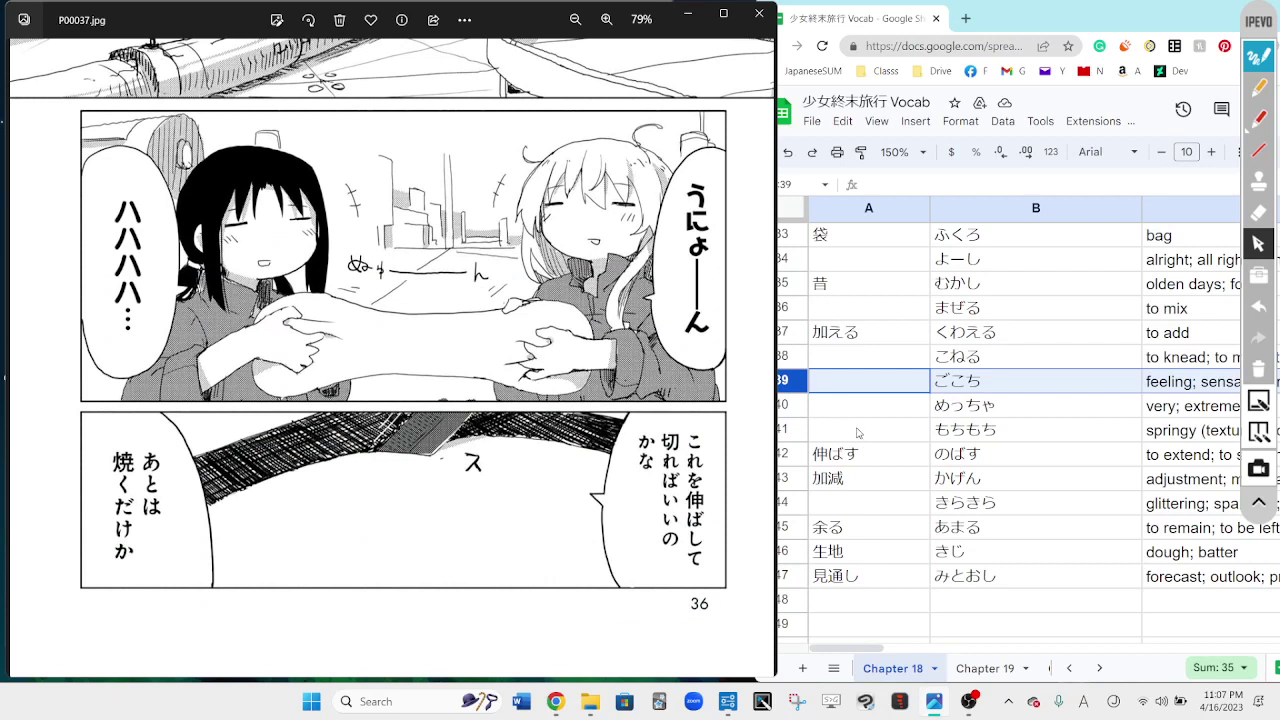
Step: Circle the bottom panel in red, select the 伸ばす row, then erase the loop and move to P00038
left_click(858, 436)
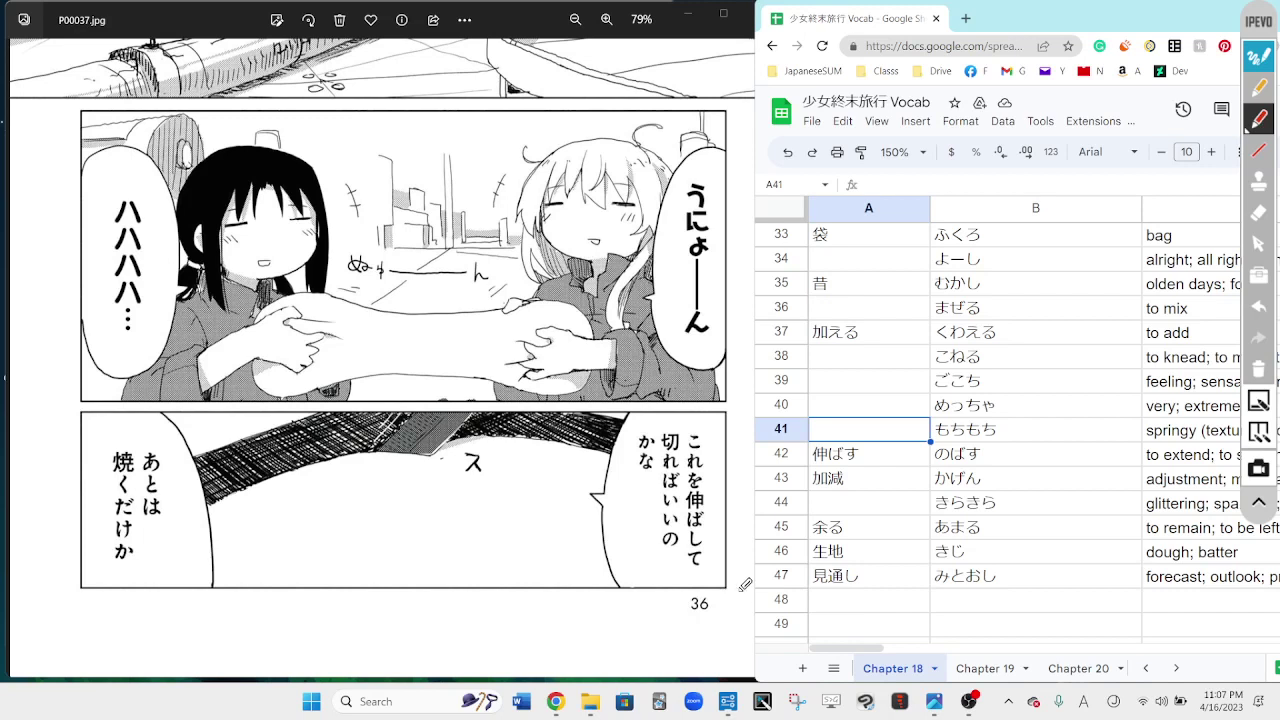
mouse_move(738, 578)
left_mouse_down()
mouse_move(732, 626)
mouse_move(560, 632)
mouse_move(296, 606)
mouse_move(32, 535)
mouse_move(29, 386)
mouse_move(745, 378)
mouse_move(744, 600)
left_mouse_up()
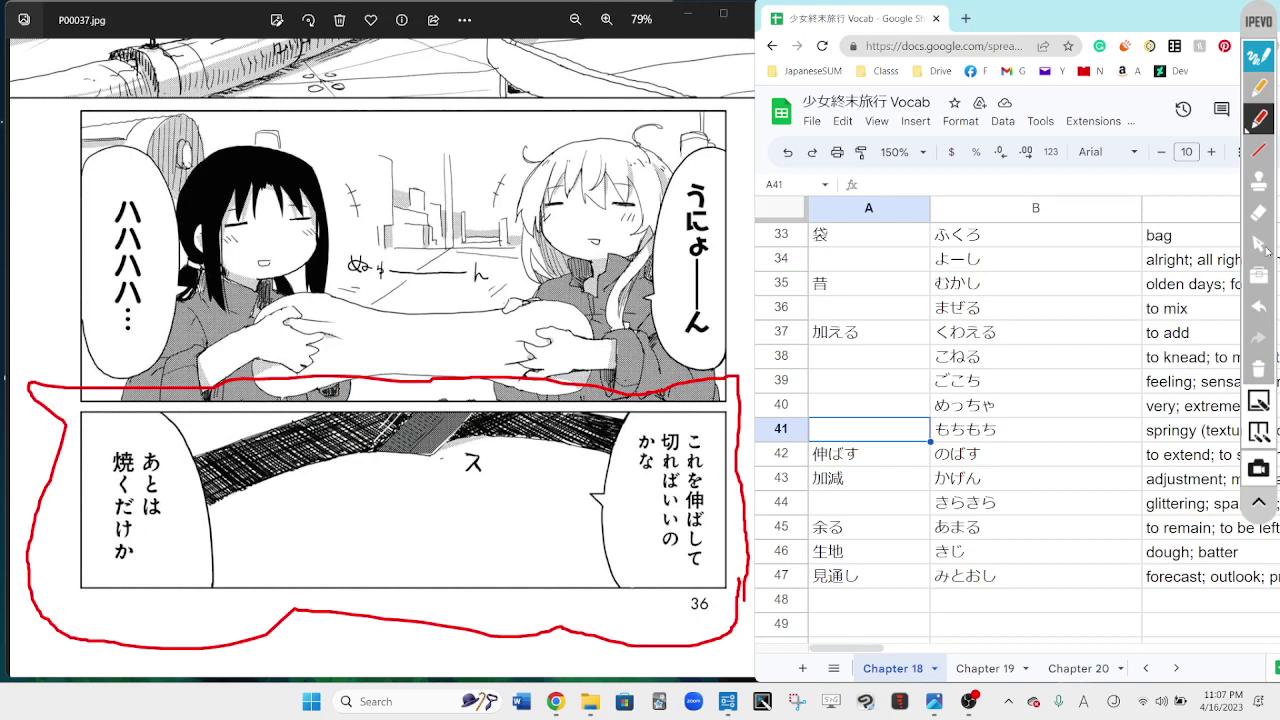
left_click(1262, 246)
left_click(782, 452)
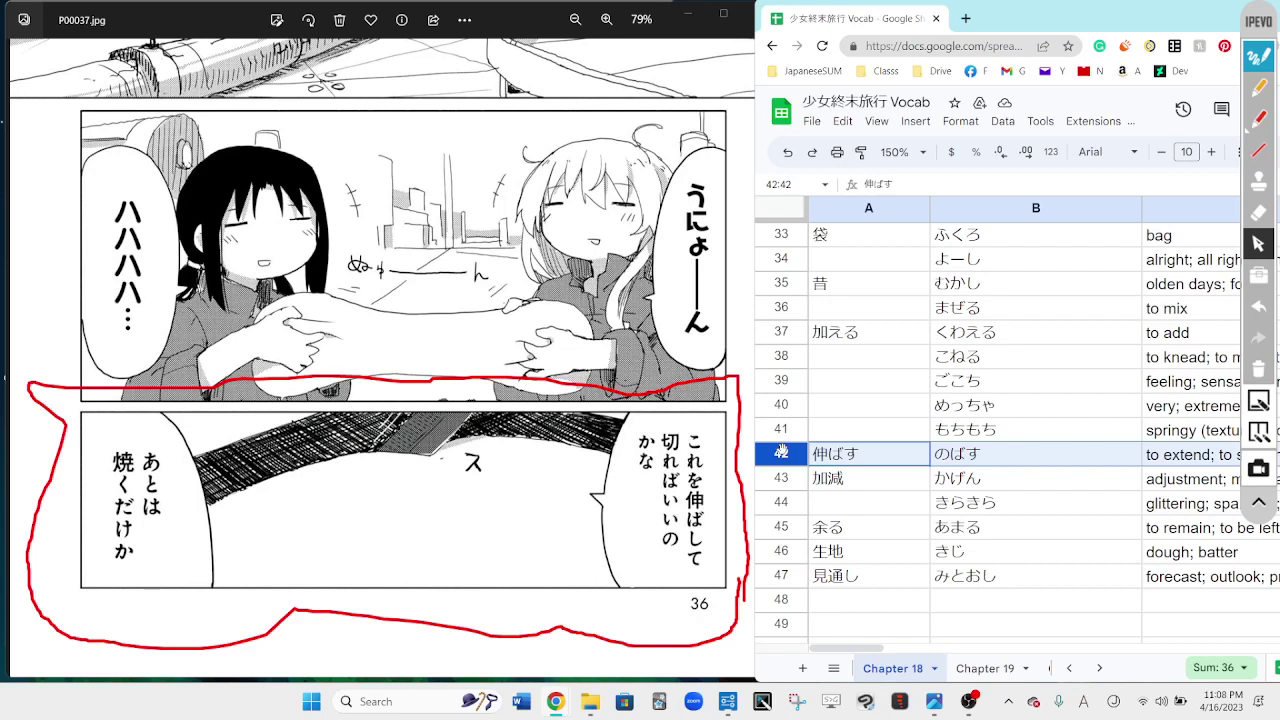
left_click(1257, 370)
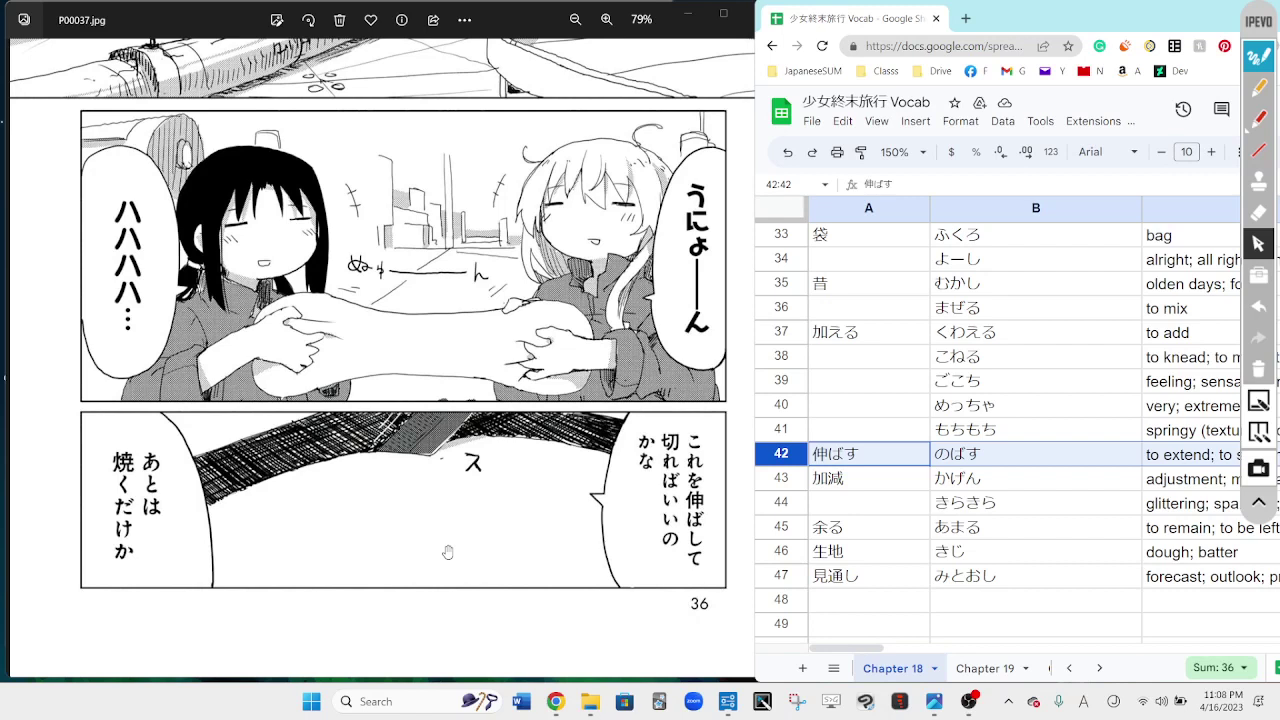
scroll(448, 552, "down", 3)
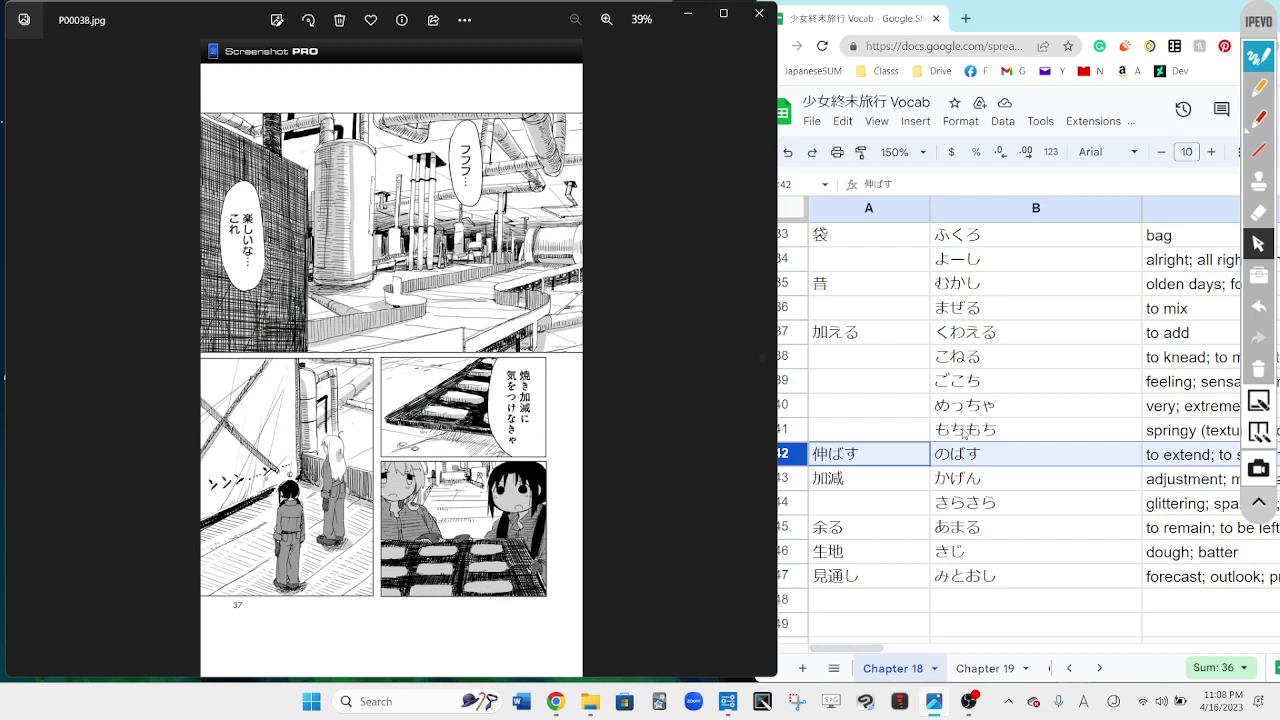
Step: Select the かげん cell in Sheets, then refocus Photos and advance to page P00039.jpg
left_click(978, 480)
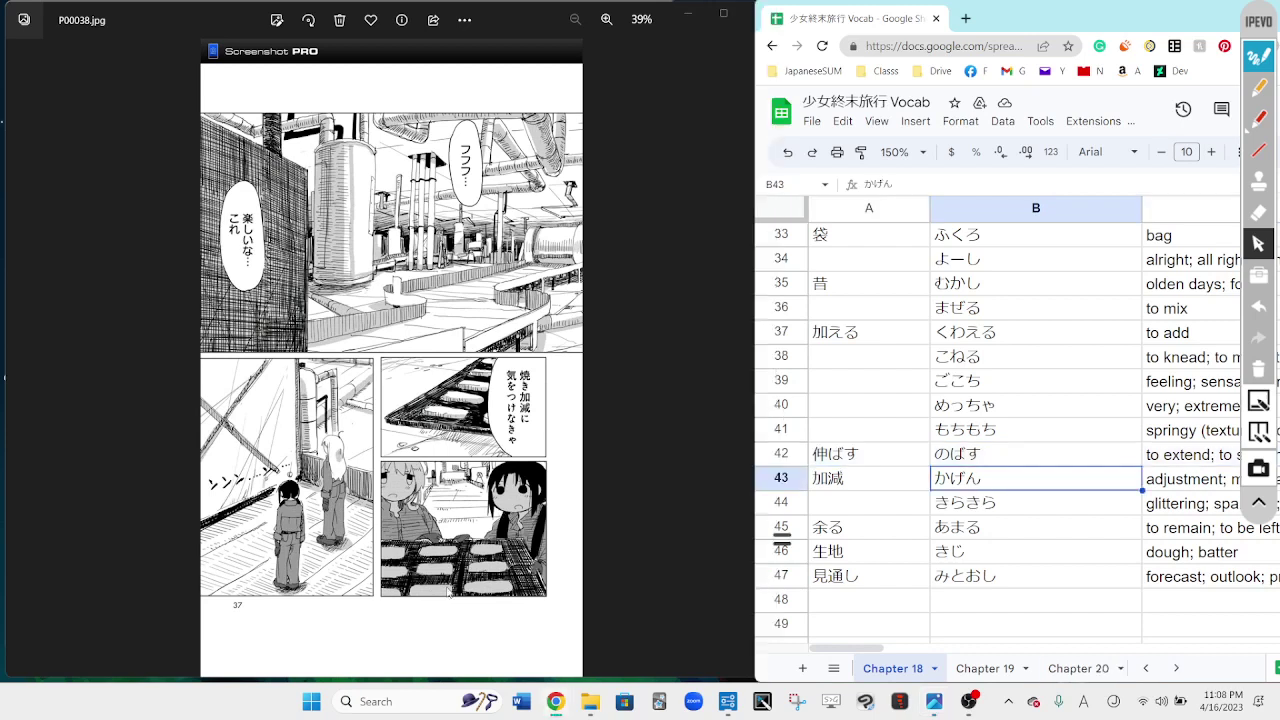
left_click(421, 620)
mouse_move(421, 620)
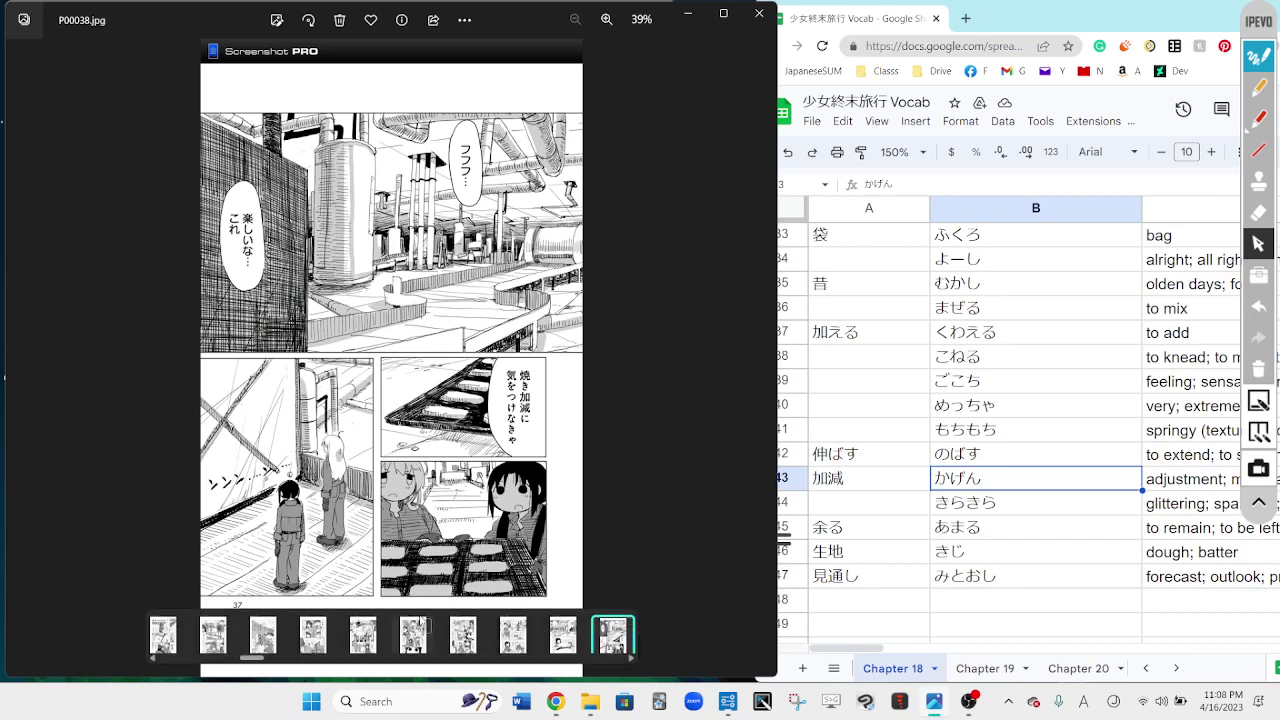
key("Right")
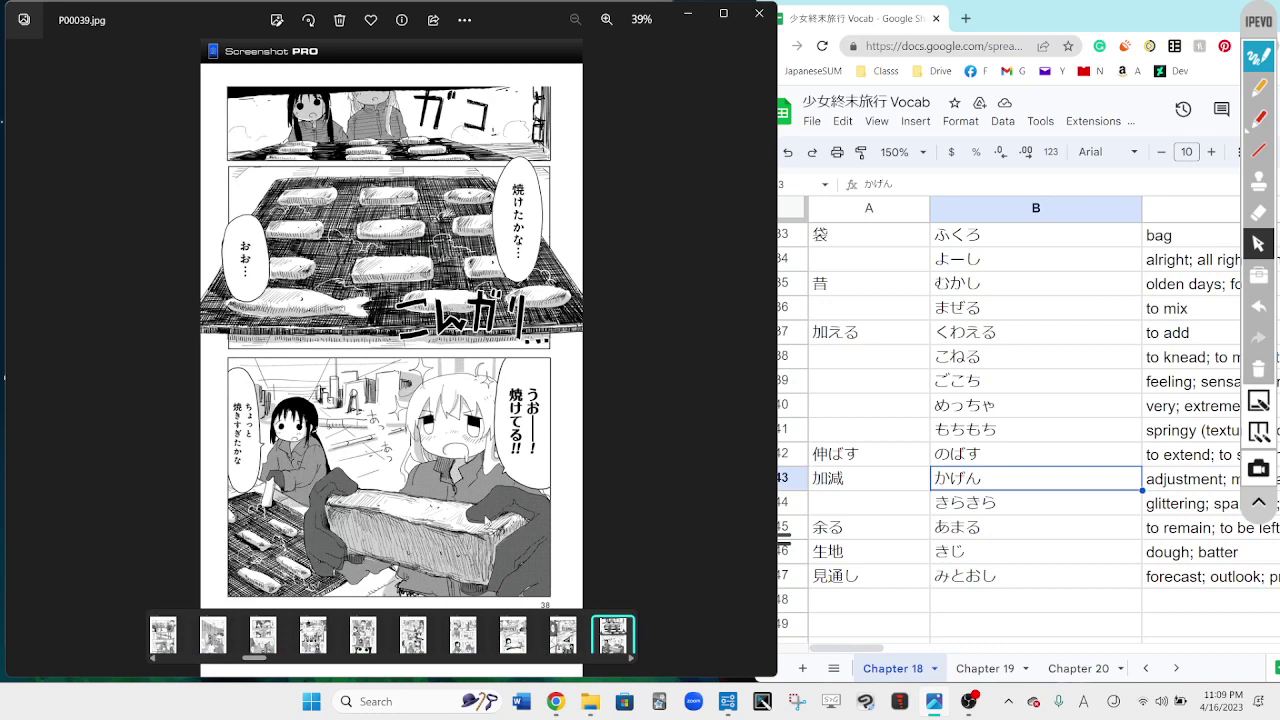
Step: Advance to P00040.jpg and zoom in to 79% on its top panels
key("Right")
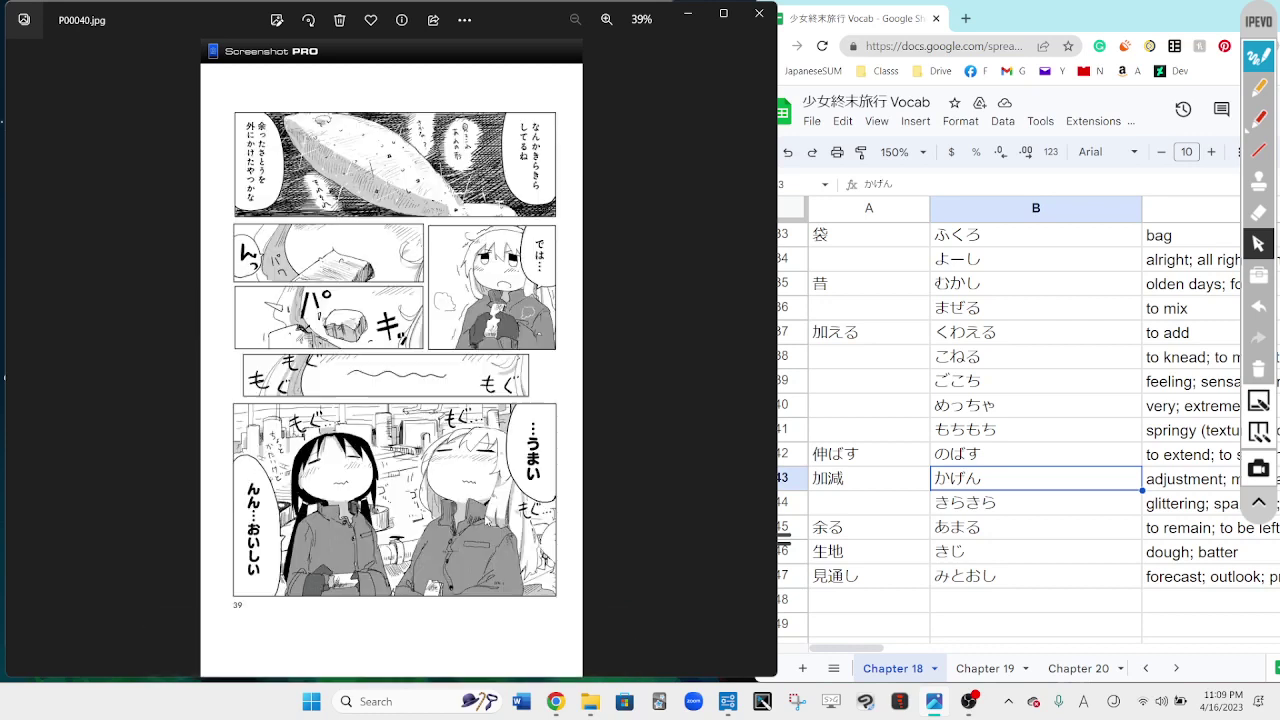
scroll(434, 337, "up", 3)
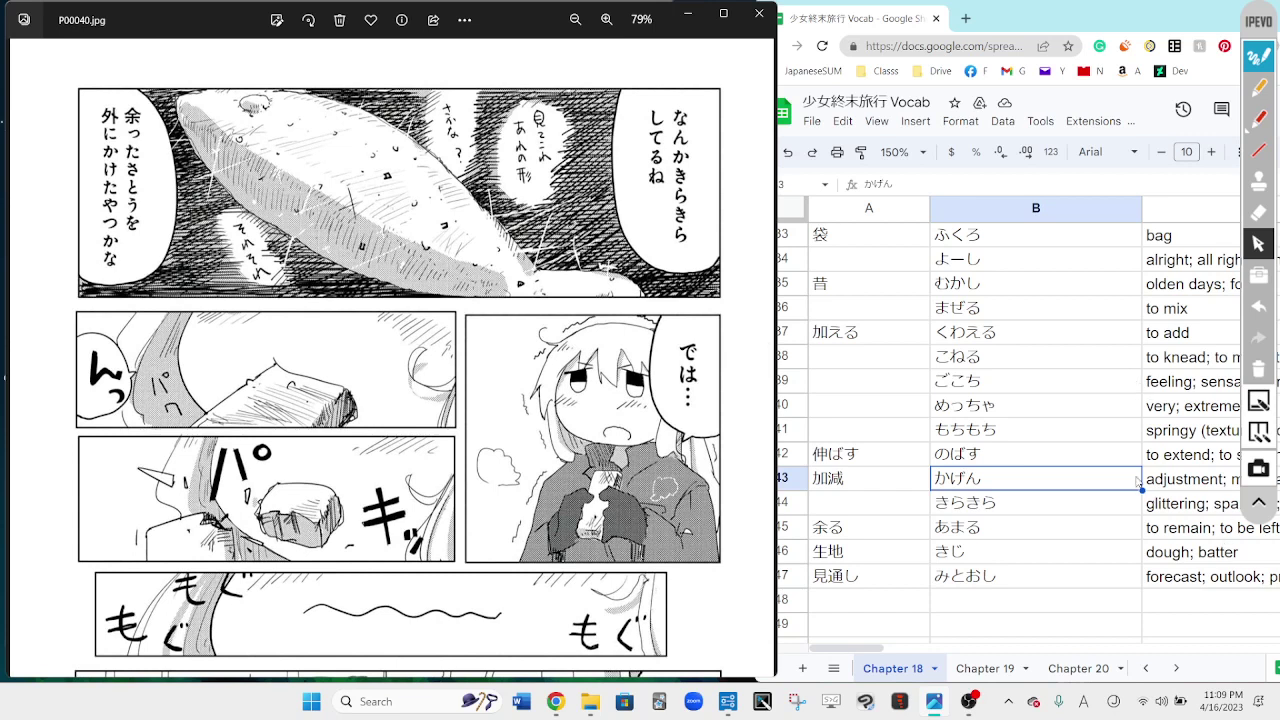
Step: Circle the 余ったさとうを bubble in orange, select vocab row 45 余る, then bring Photos forward
left_click(1259, 87)
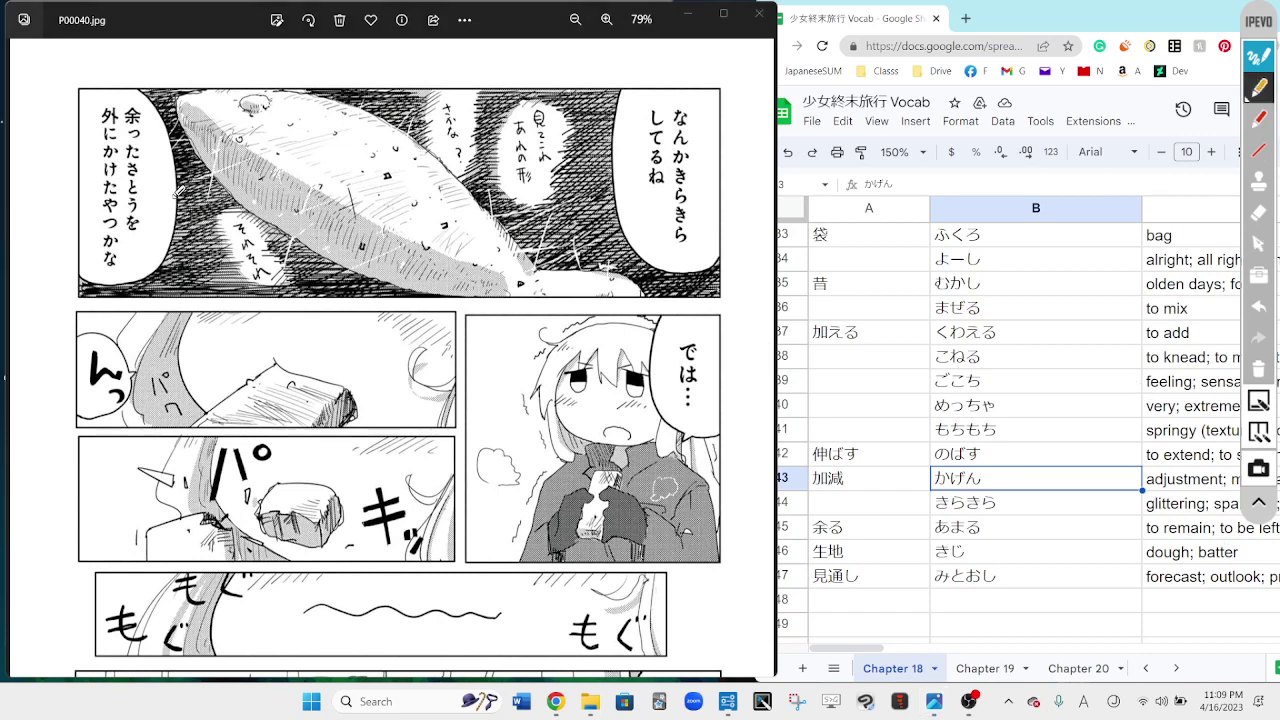
mouse_move(180, 83)
left_mouse_down()
mouse_move(76, 52)
mouse_move(120, 370)
mouse_move(230, 215)
mouse_move(180, 80)
left_mouse_up()
left_click(1258, 245)
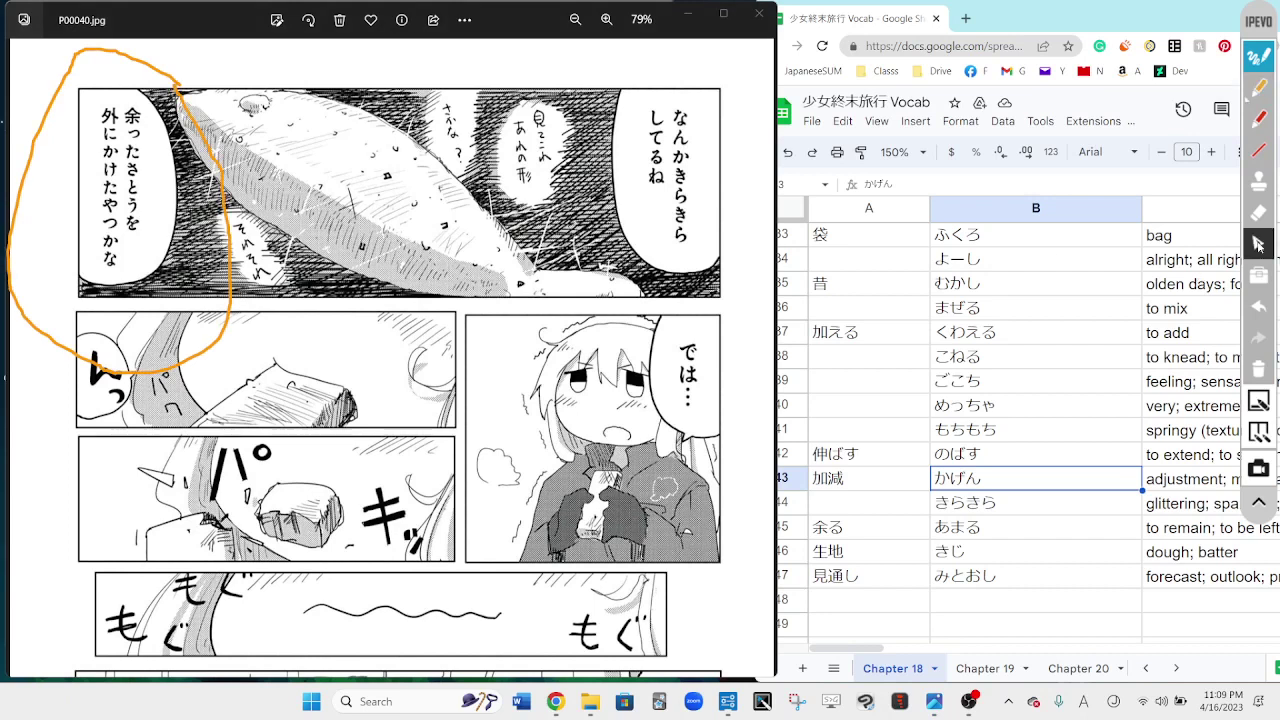
left_click(794, 527)
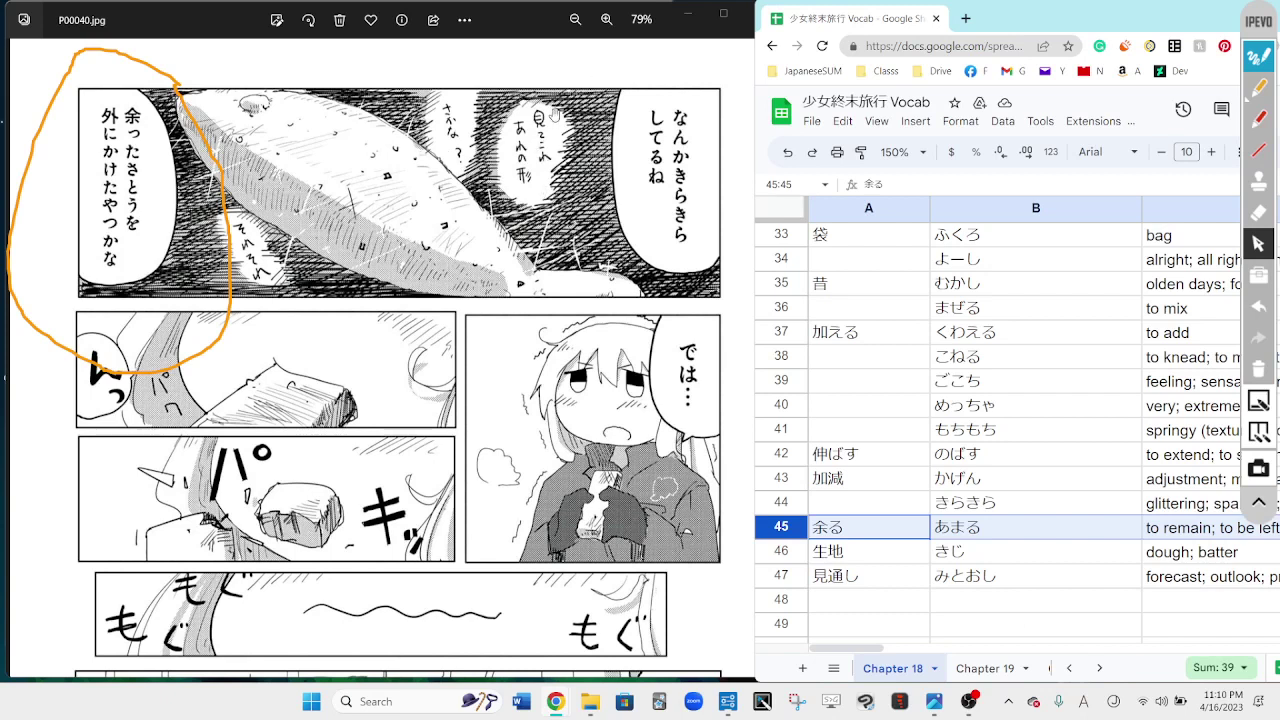
left_click(506, 549)
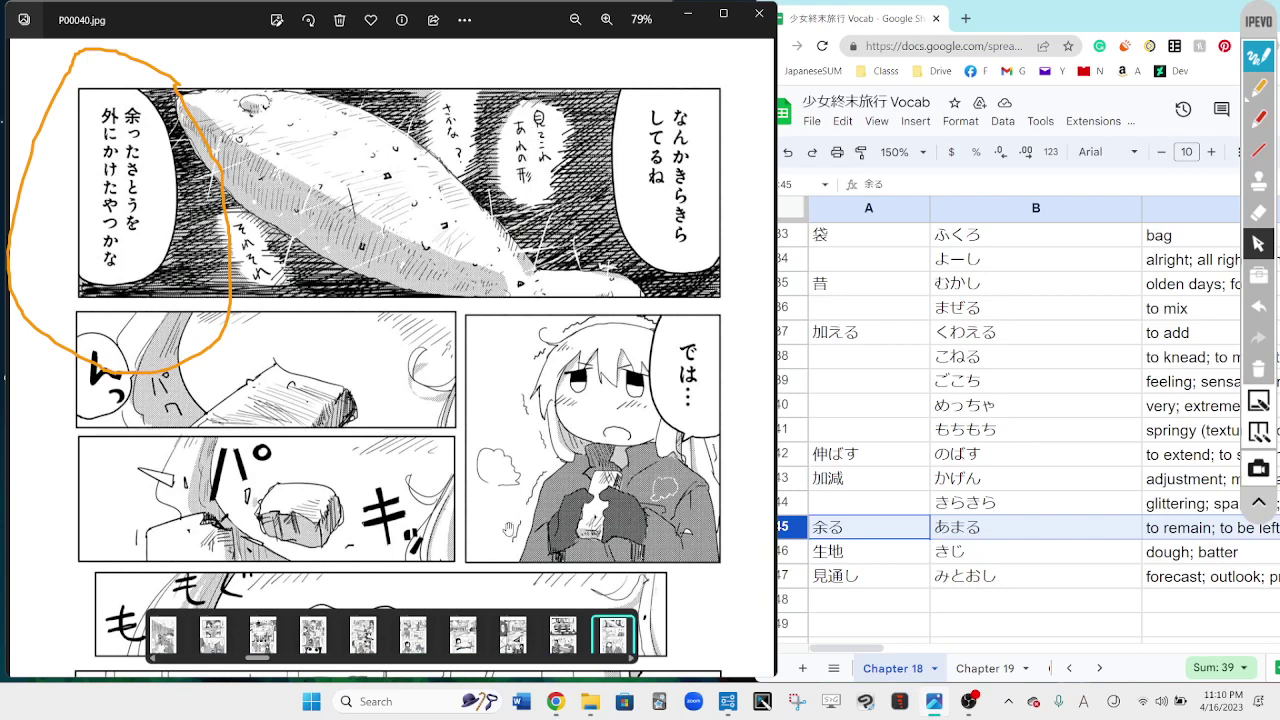
Step: Scroll to page P00041.jpg and erase the old orange annotation
scroll(517, 520, "down", 5)
scroll(517, 277, "down", 2)
scroll(391, 193, "up", 2, "ctrl")
scroll(391, 193, "up", 1)
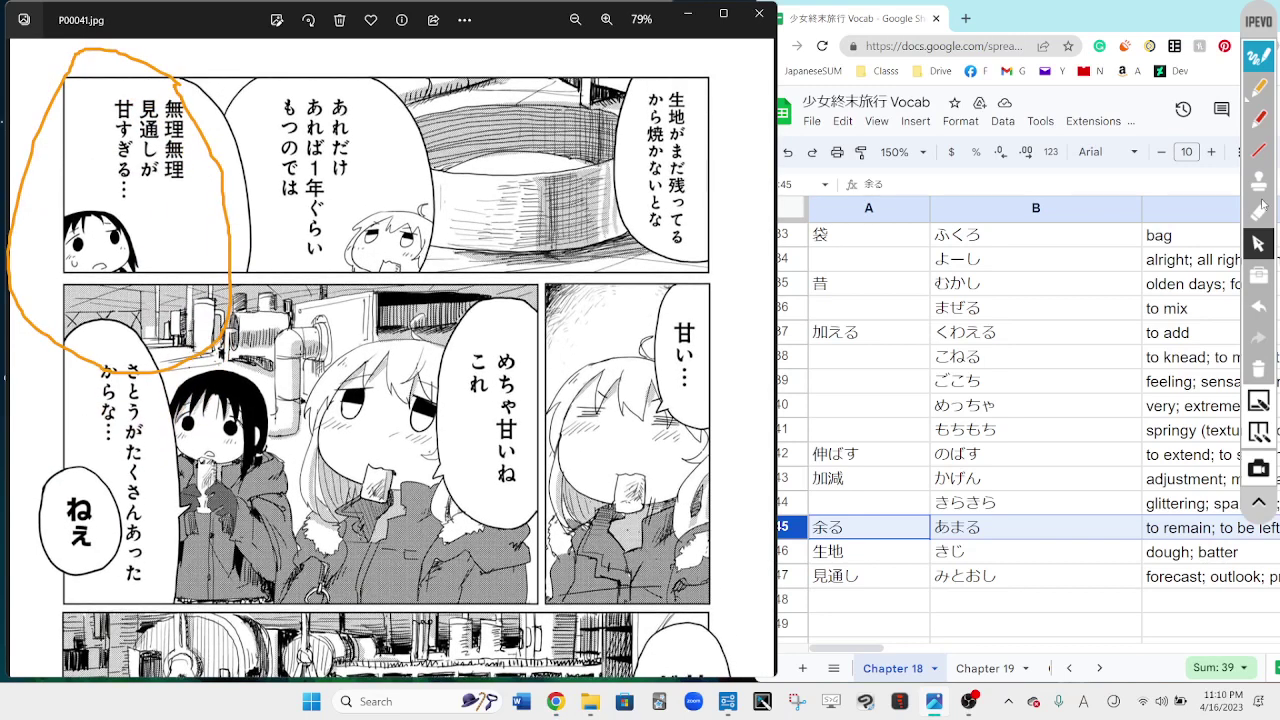
left_click(1259, 210)
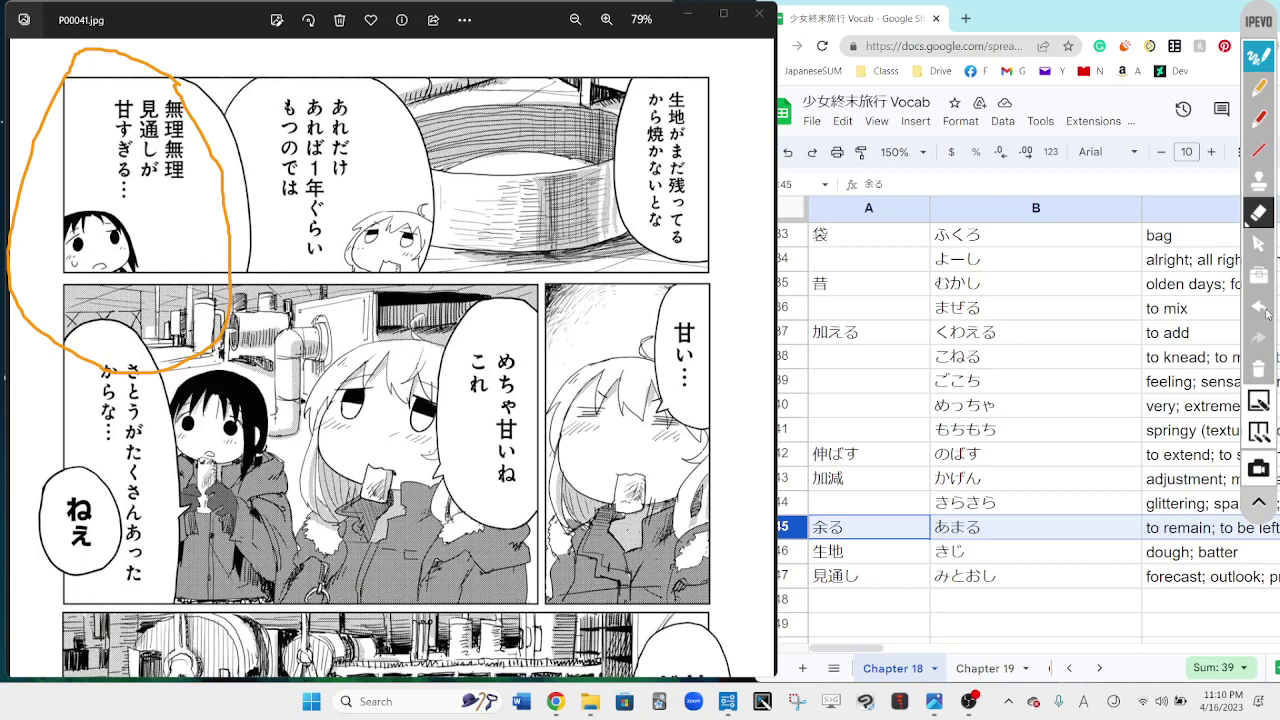
left_click(1260, 364)
Step: Loop the top-left panel's 無理無理 見通しが甘すぎる bubbles in orange, then focus the spreadsheet
left_click(1259, 88)
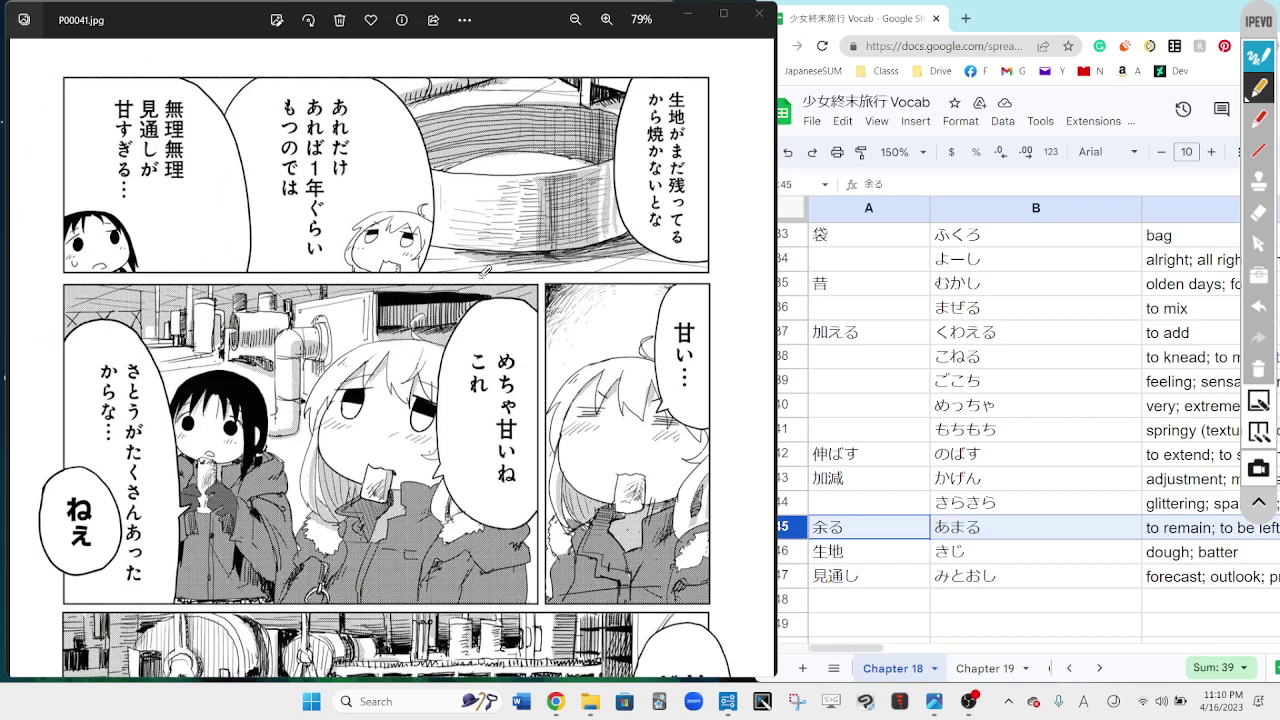
mouse_move(401, 294)
left_mouse_down()
mouse_move(482, 77)
mouse_move(187, 42)
mouse_move(33, 216)
mouse_move(166, 262)
mouse_move(324, 273)
left_mouse_up()
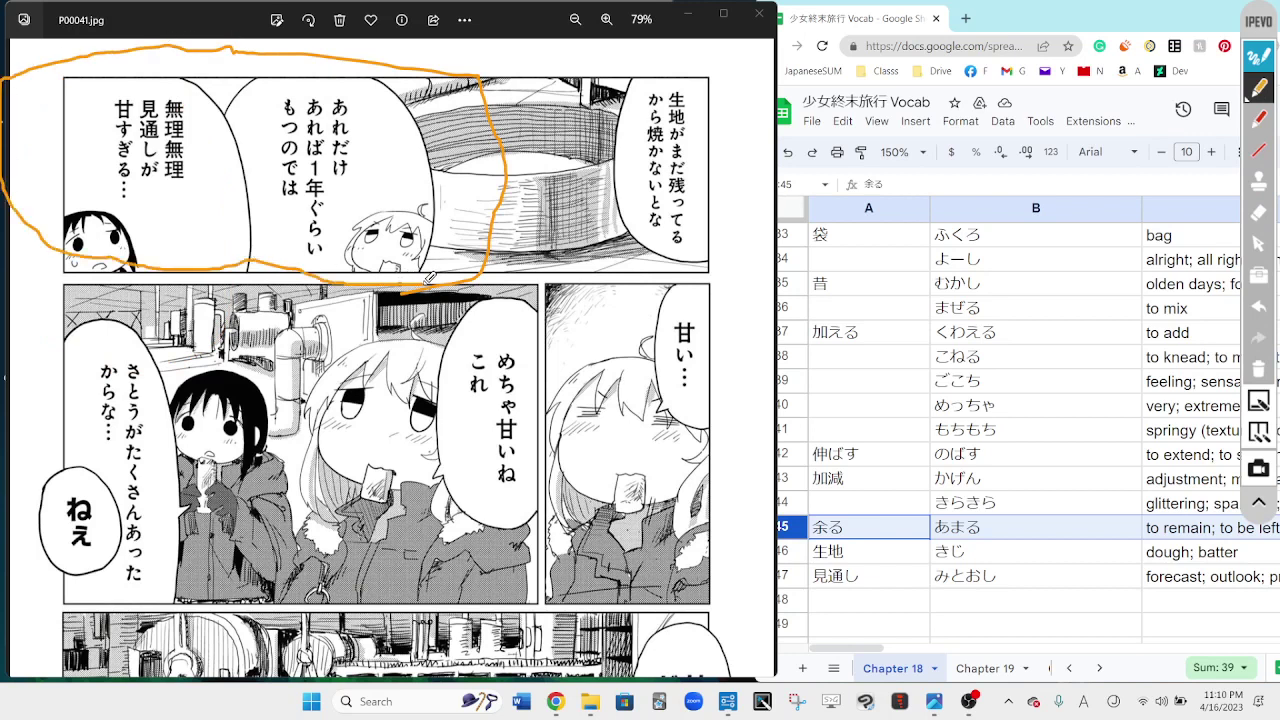
left_click(1258, 242)
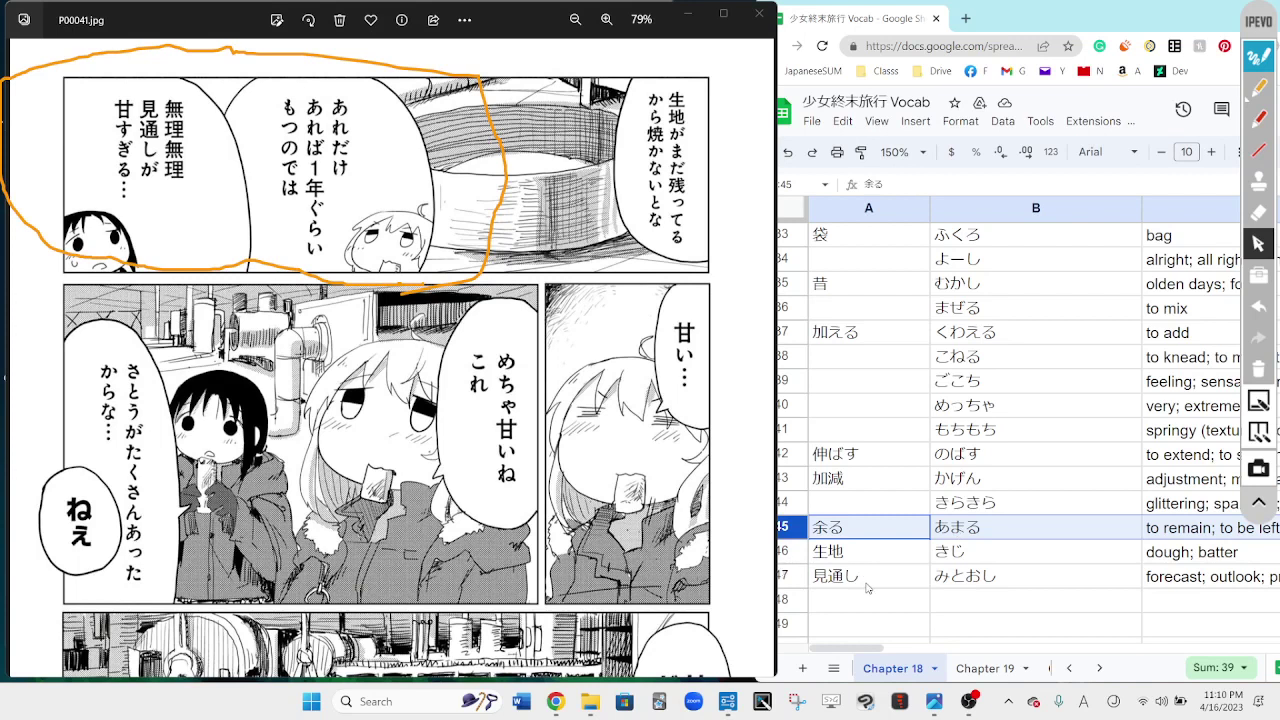
left_click(867, 600)
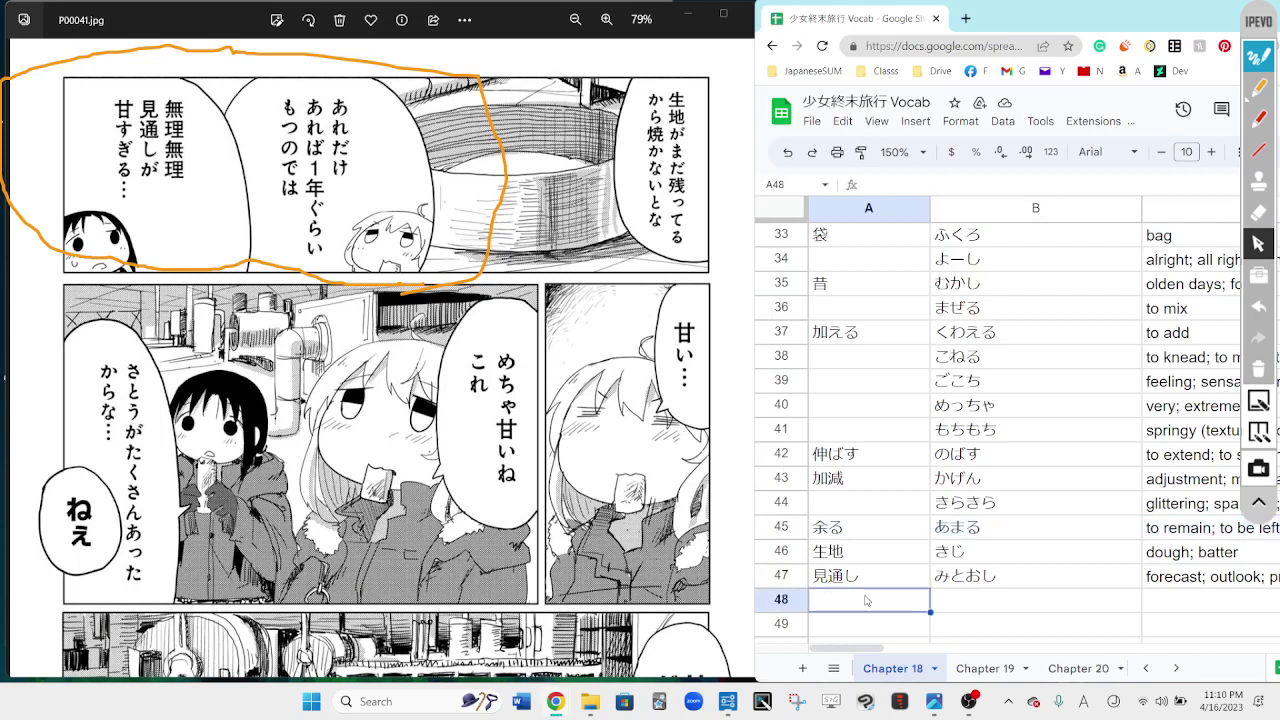
Step: Select the entire row 47 holding 見通し (みとおし, forecast; outlook)
left_click(778, 580)
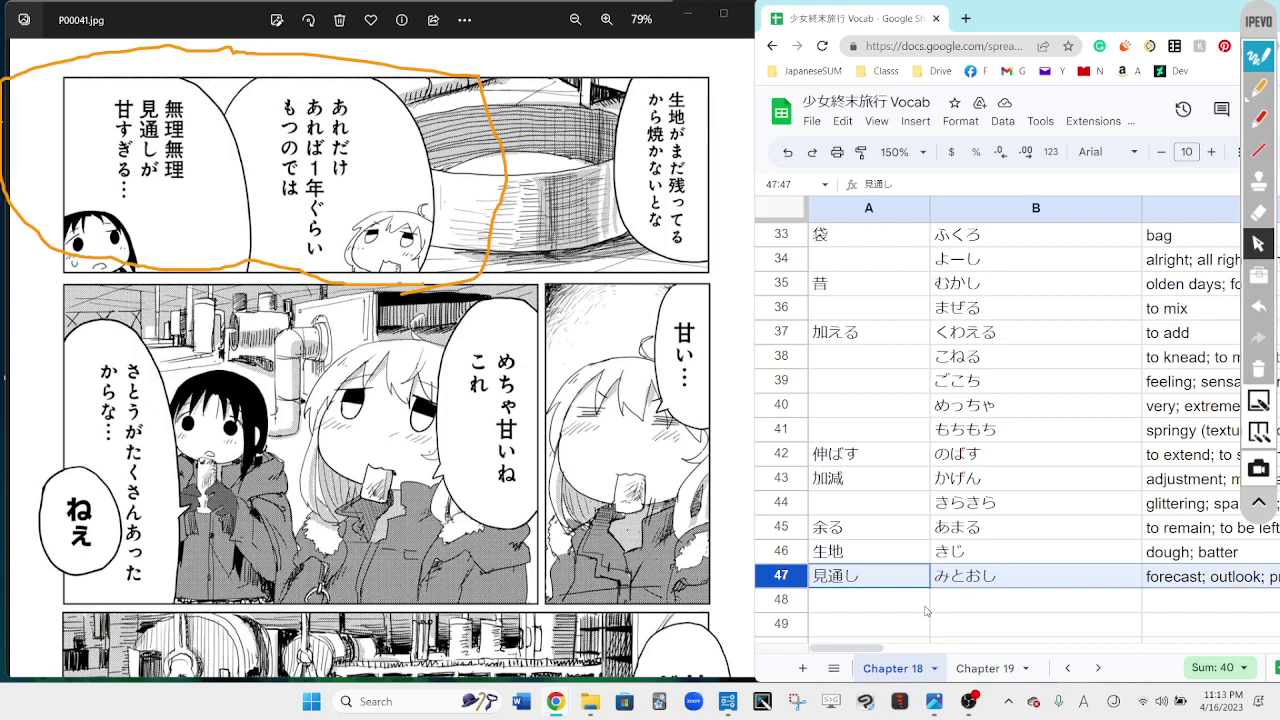
Step: Bring the manga viewer forward, clear the previous annotation and scroll to the next panels
left_click(582, 582)
scroll(560, 450, "down", 5)
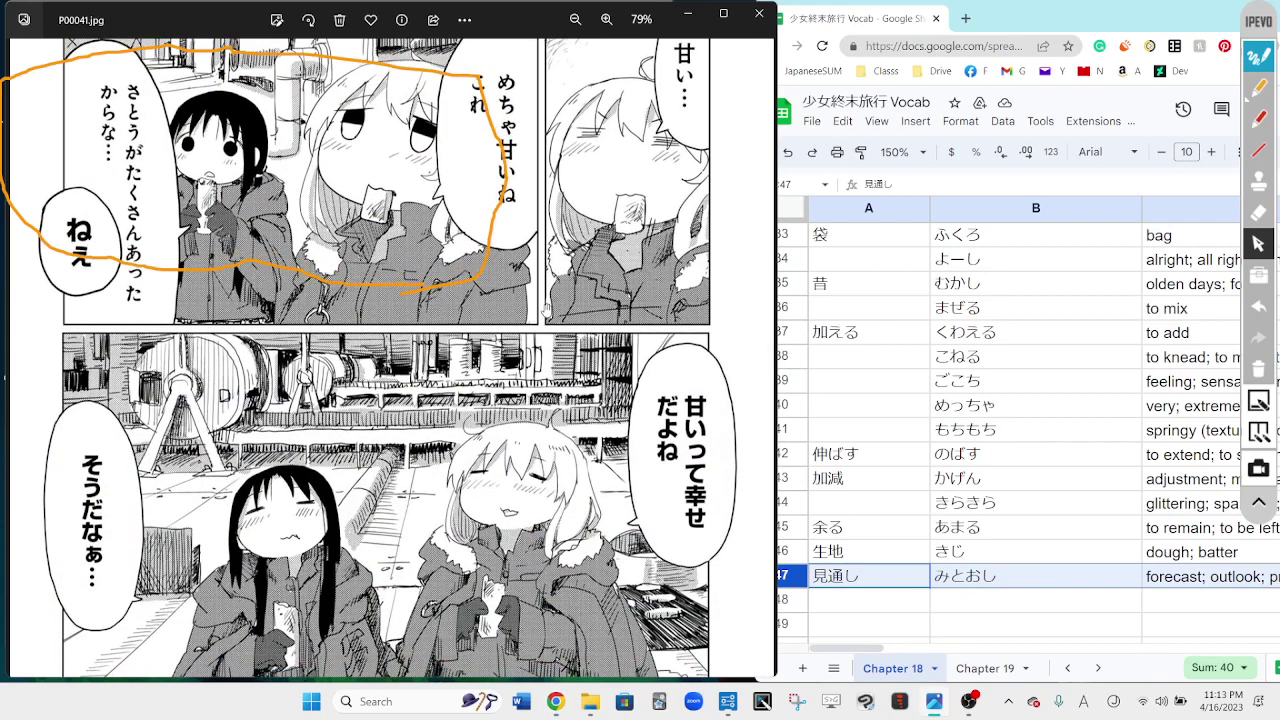
left_click(1260, 370)
scroll(483, 515, "down", 1)
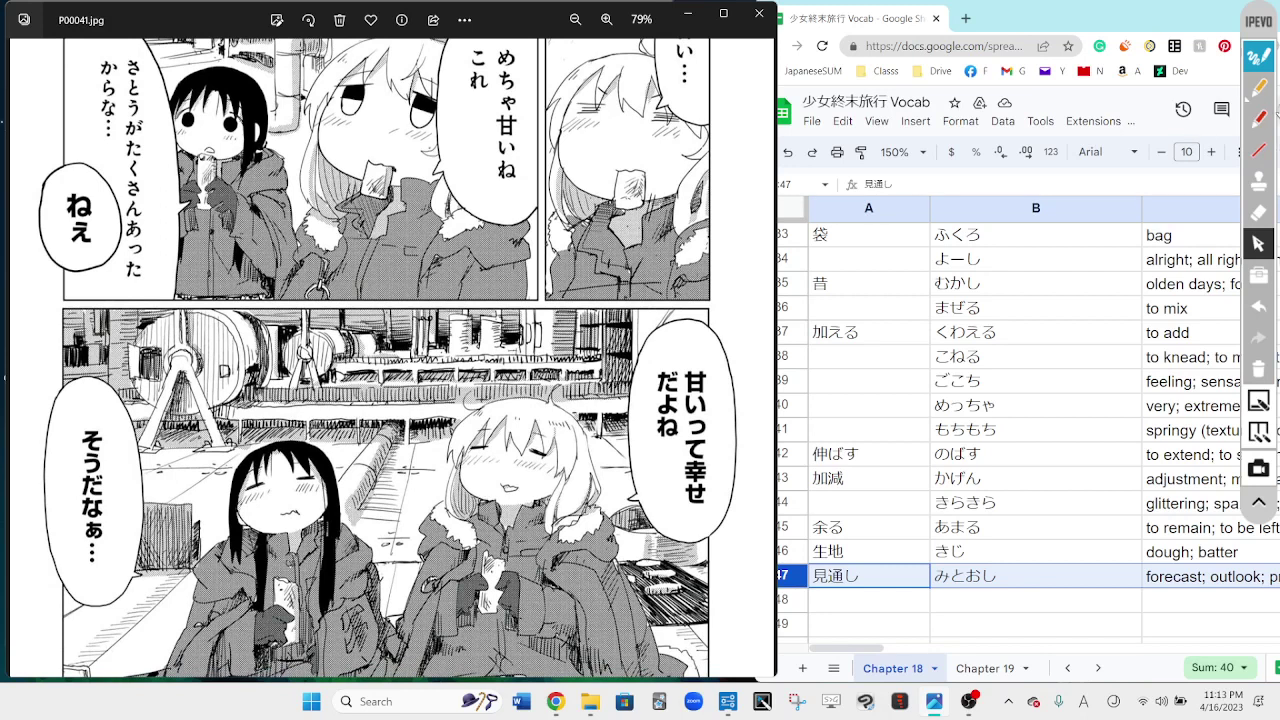
Step: Try an orange loop around the dark-haired girl and bubble, then undo it
left_click(1266, 95)
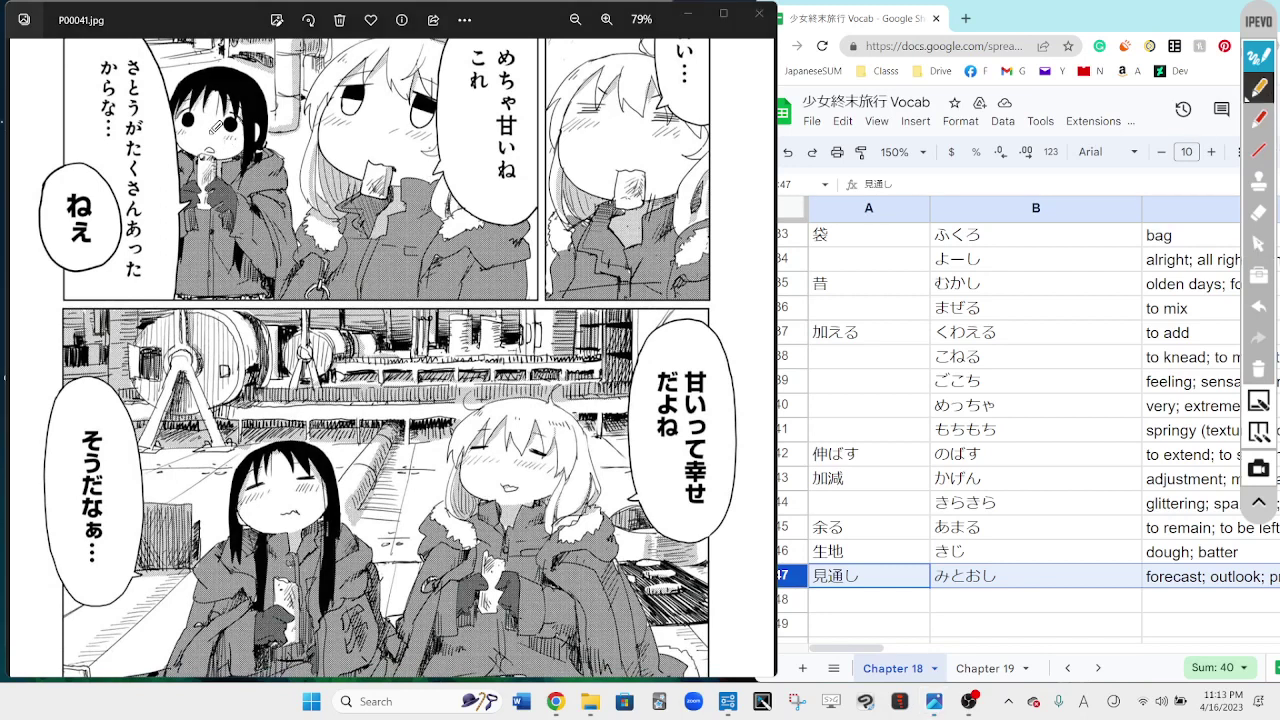
mouse_move(216, 127)
left_mouse_down()
mouse_move(120, 5)
mouse_move(120, 355)
mouse_move(305, 130)
mouse_move(190, 76)
left_mouse_up()
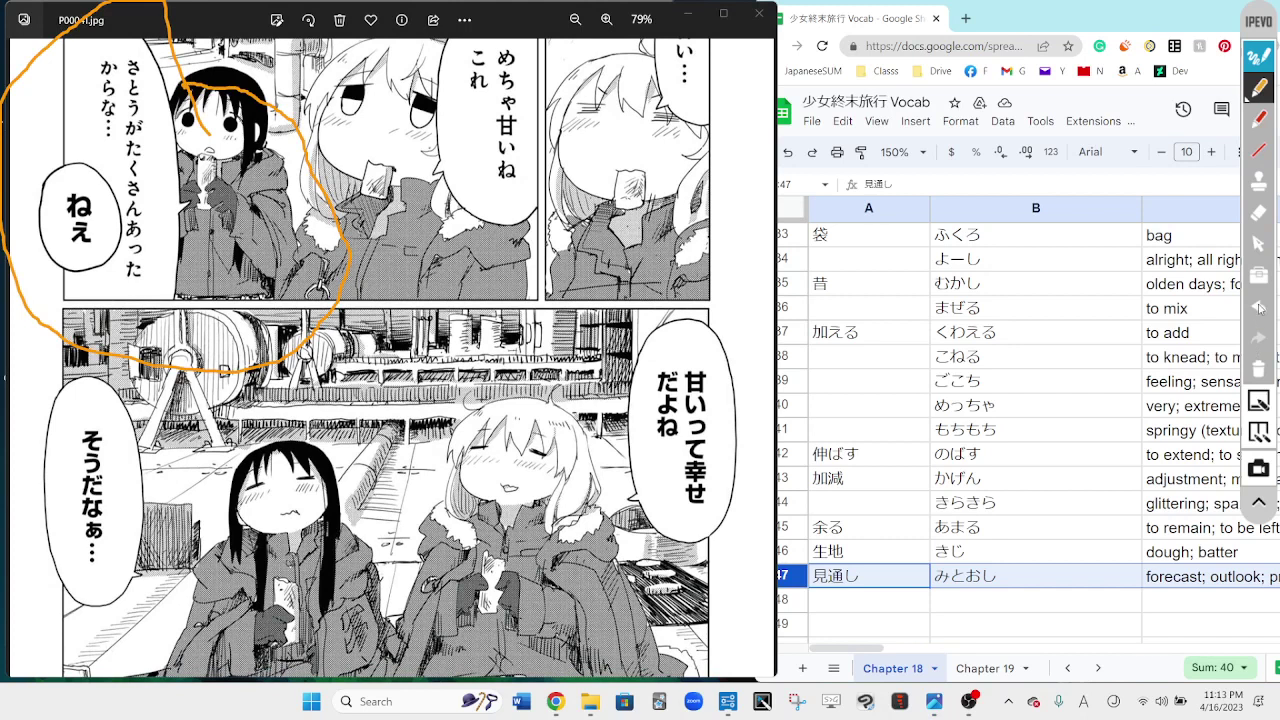
left_click(1259, 307)
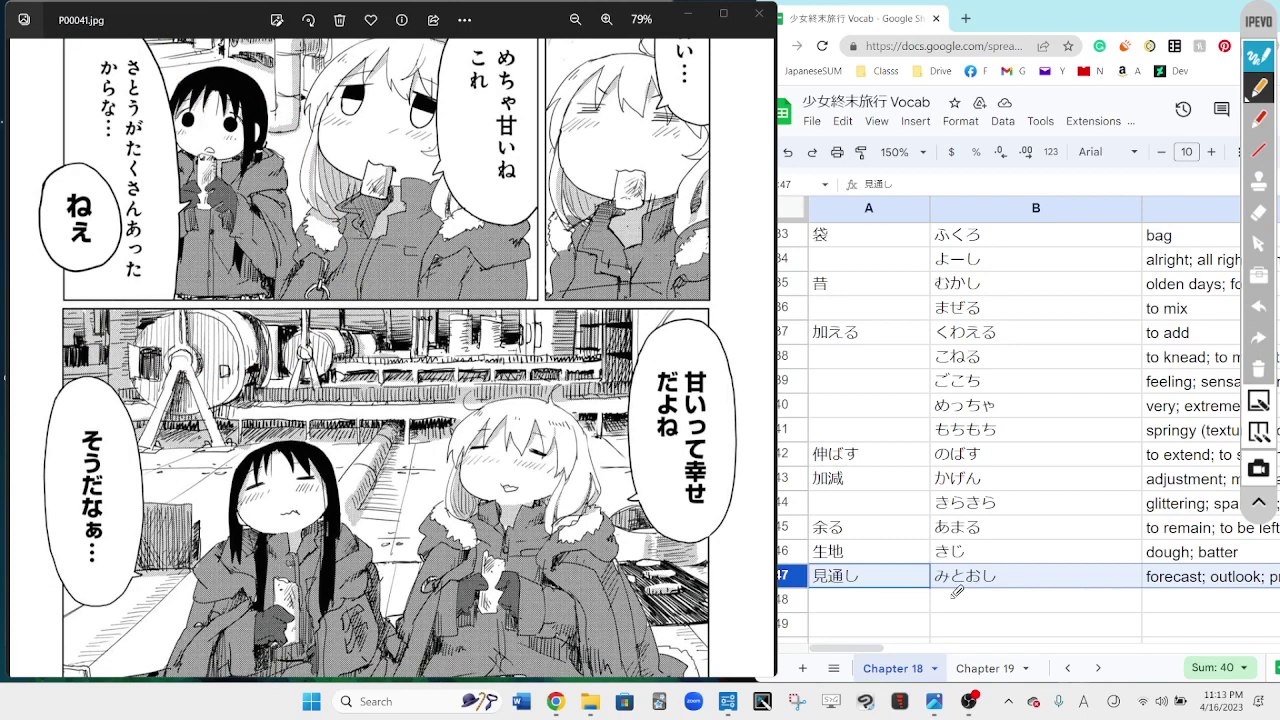
left_click(905, 615)
left_click(1258, 244)
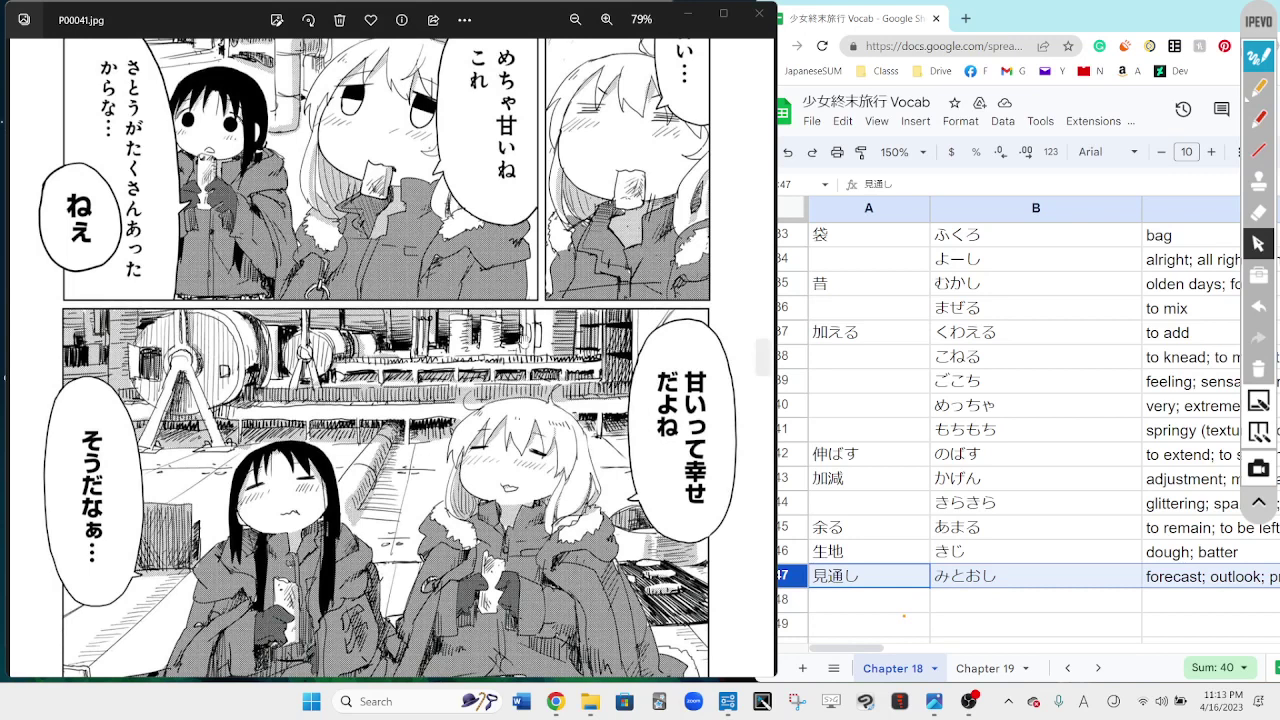
Step: Circle the dark-haired girl and her bubble in red, marking the からな line
left_click(1258, 118)
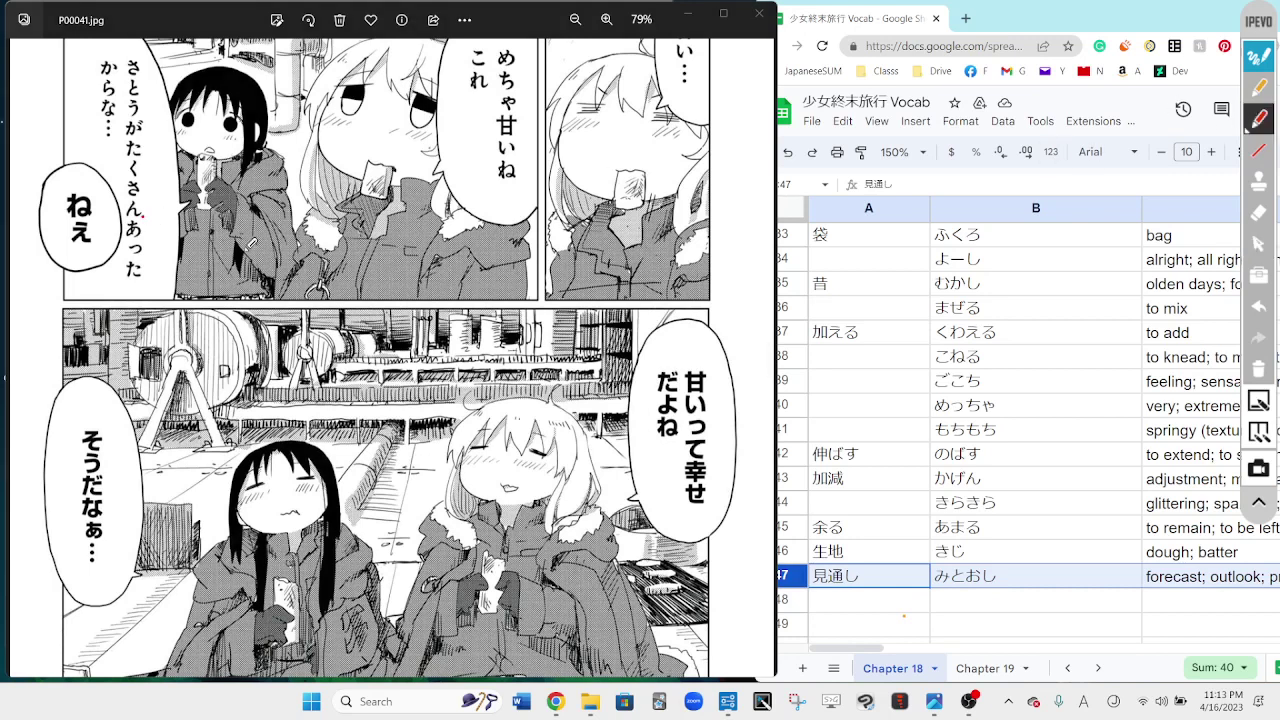
mouse_move(250, 262)
left_mouse_down()
mouse_move(6, 234)
mouse_move(198, 18)
mouse_move(310, 252)
mouse_move(270, 272)
left_mouse_up()
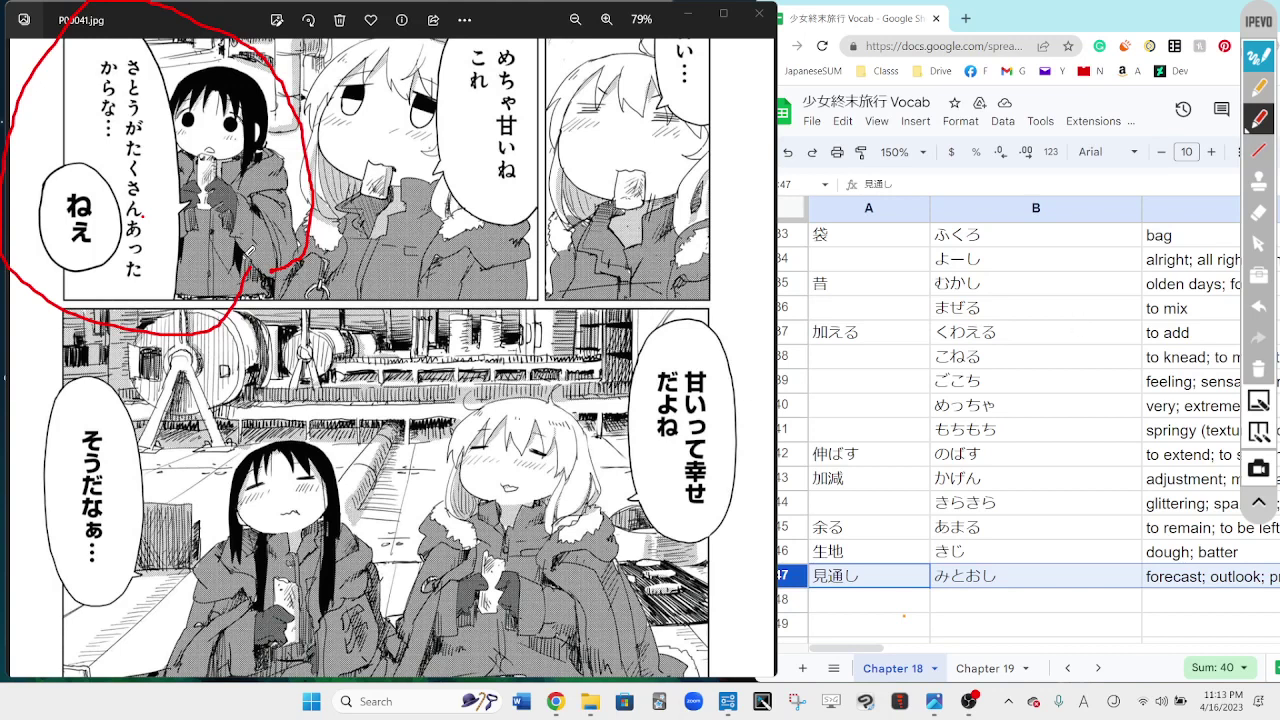
left_click_drag(96, 63, 97, 91)
Step: Clear all the red marks from the page and return to pointing mode
left_click(1258, 369)
left_click(1262, 246)
scroll(580, 502, "down", 2)
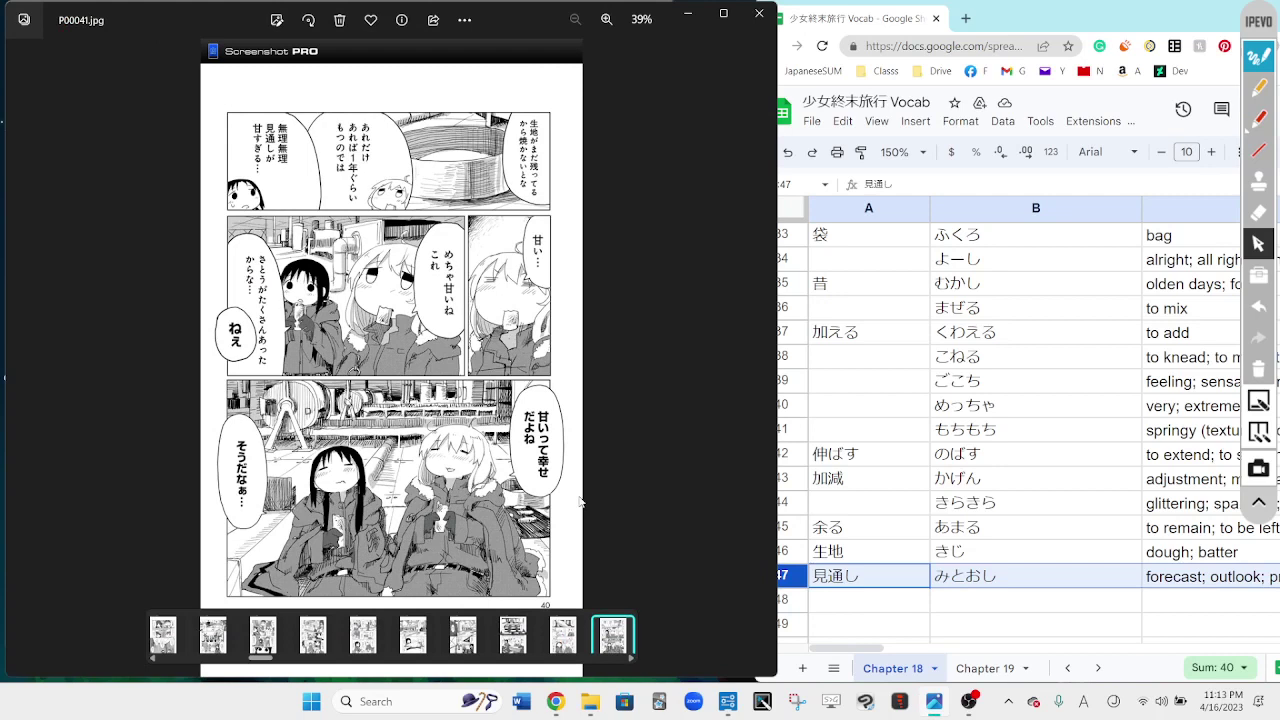
Step: Advance to manga page P00042.jpg and zoom it to 79%
key("Right")
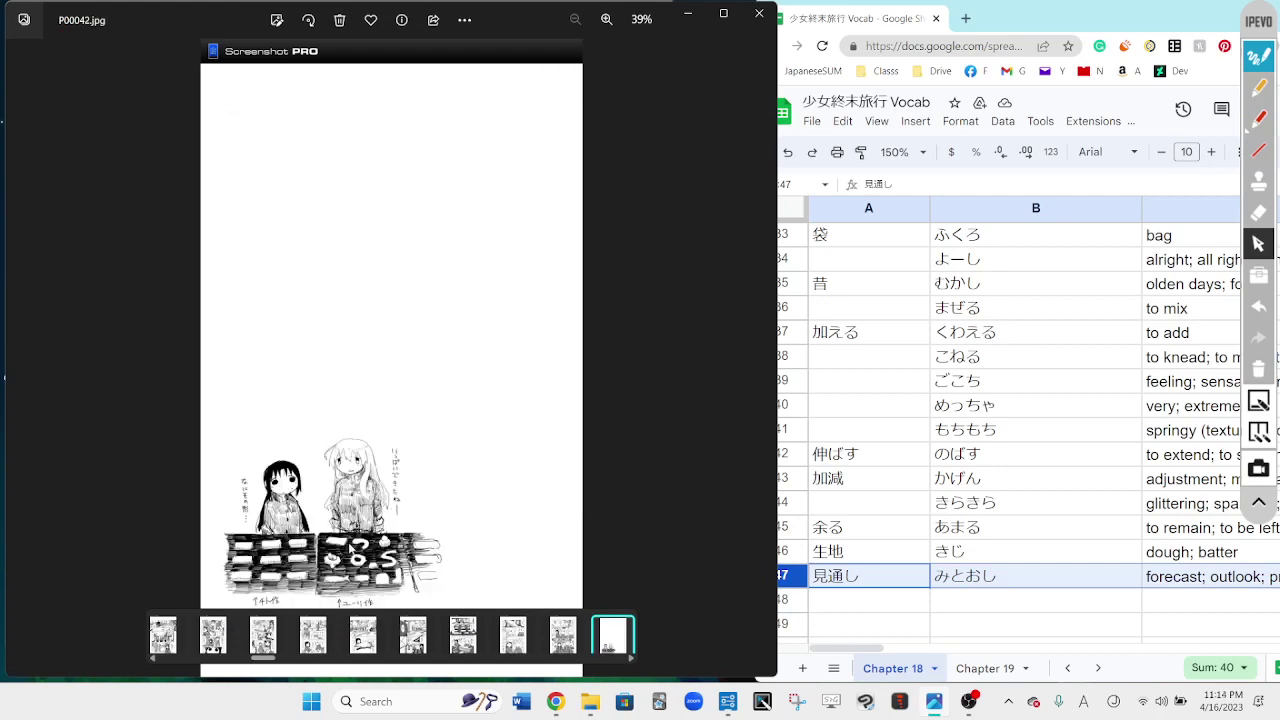
scroll(400, 376, "up", 3)
scroll(400, 330, "down", 1)
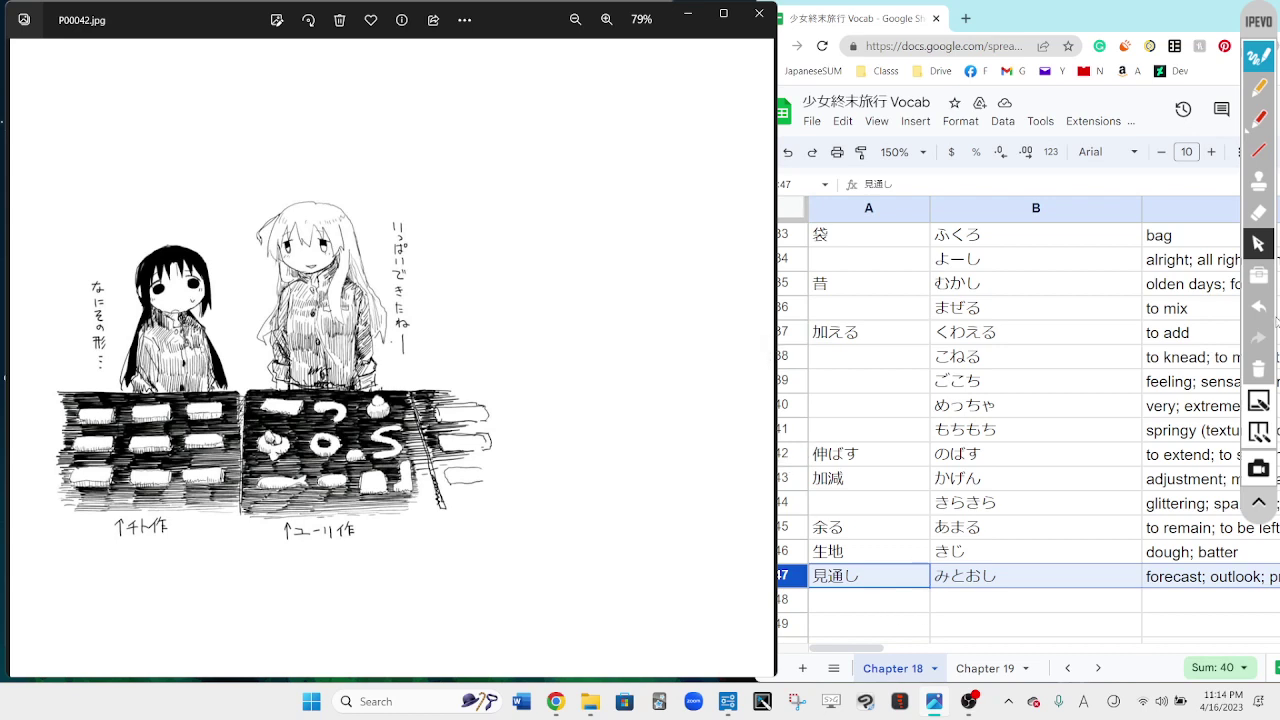
Step: Loop the いっぱいできたね girl in orange and the なにその形… girl in red, then stop drawing
left_click(1262, 88)
mouse_move(240, 585)
left_mouse_down()
mouse_move(225, 225)
mouse_move(425, 100)
mouse_move(650, 320)
mouse_move(270, 580)
mouse_move(241, 581)
left_mouse_up()
left_click(1260, 118)
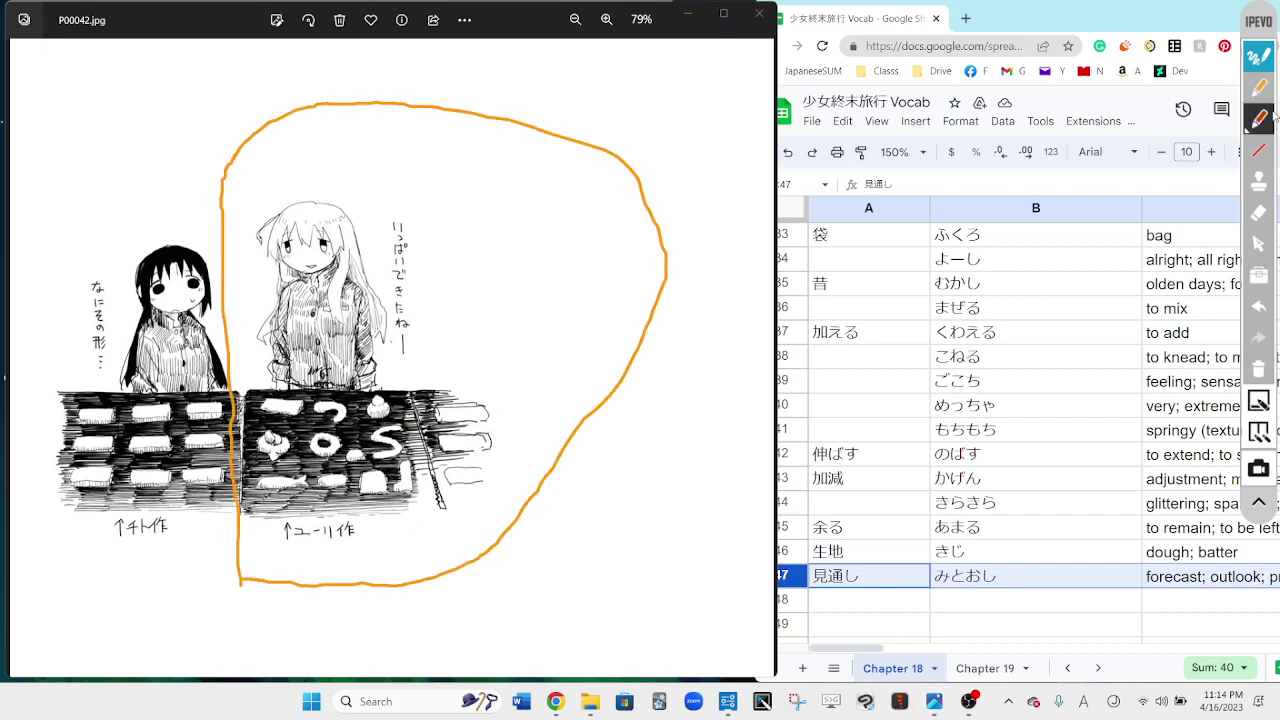
mouse_move(215, 198)
left_mouse_down()
mouse_move(160, 155)
mouse_move(13, 455)
mouse_move(86, 590)
mouse_move(230, 574)
mouse_move(233, 540)
left_mouse_up()
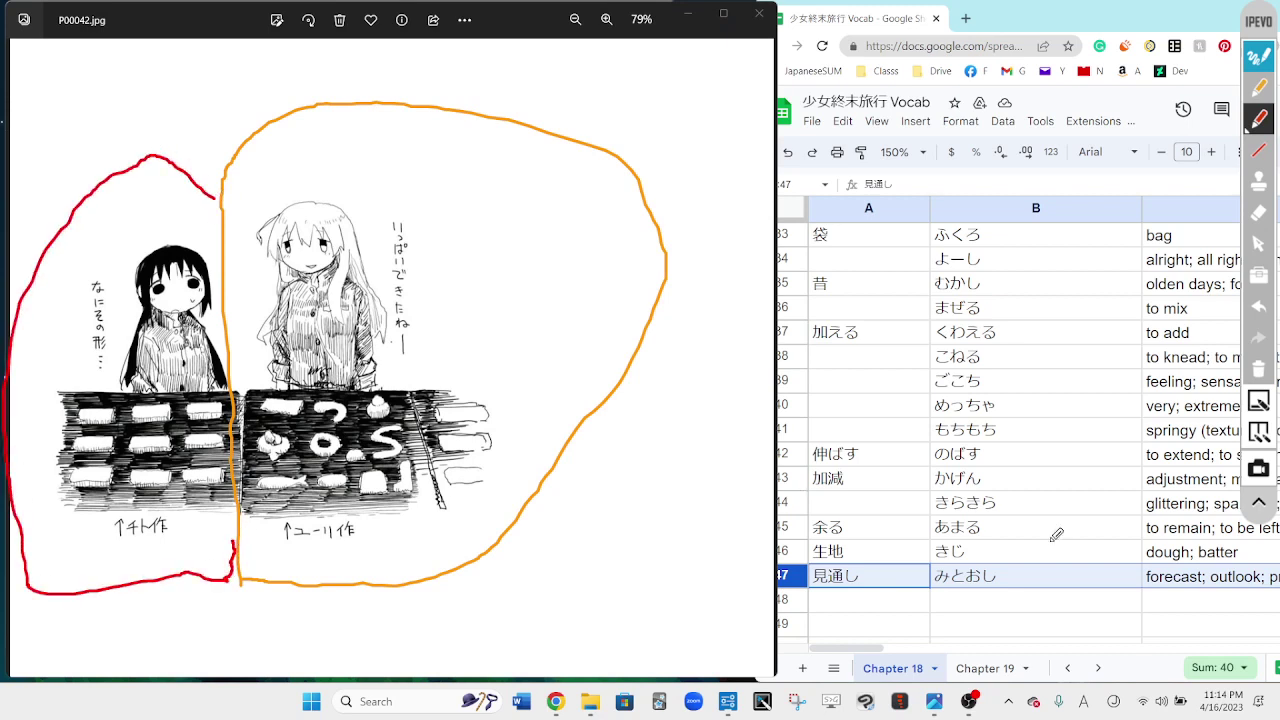
left_click(1259, 244)
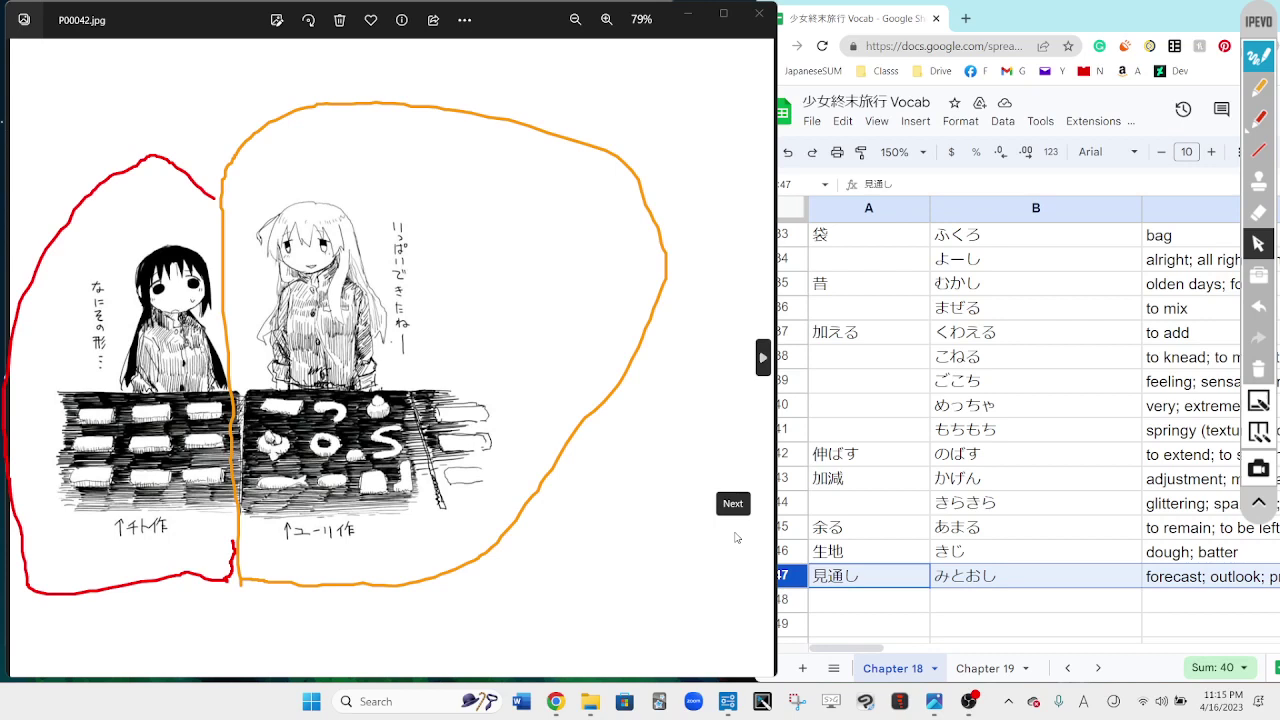
Step: In red, mark the なにその形 line, circle ↑チト作, arrow the dark-haired girl, underline ↑ユーリ作
left_click(1264, 119)
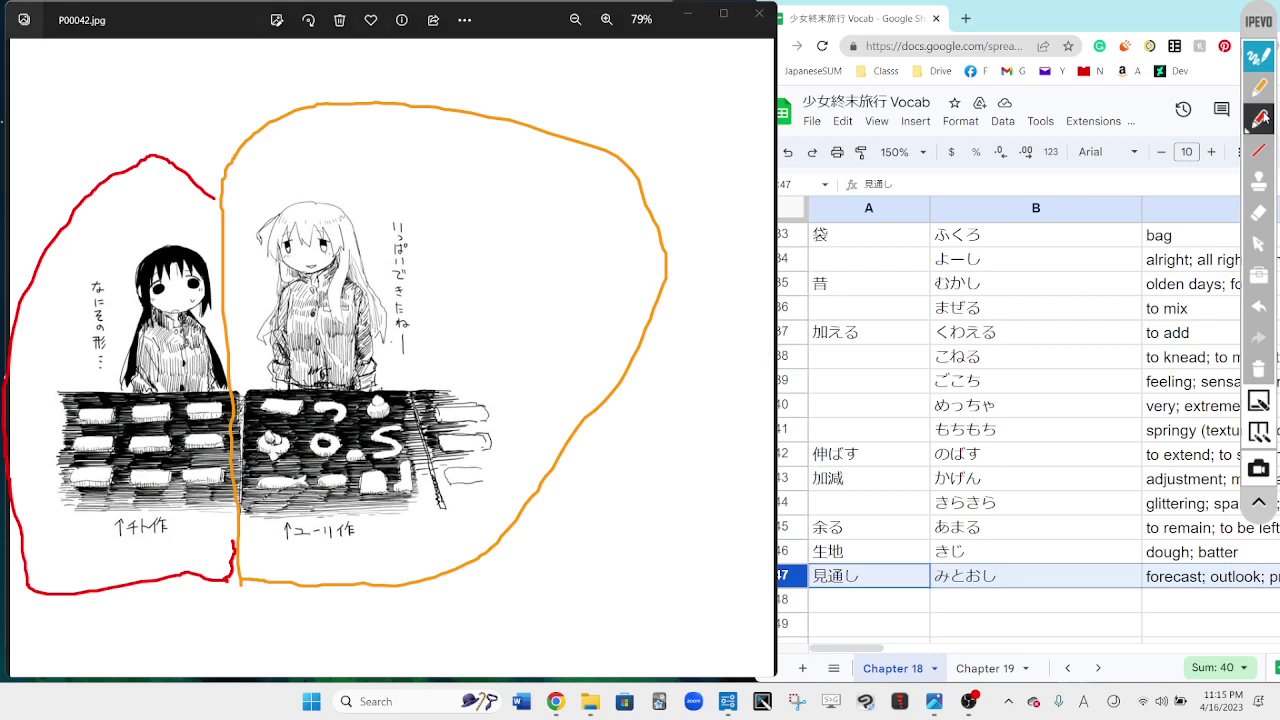
mouse_move(76, 338)
left_mouse_down()
mouse_move(80, 358)
mouse_move(84, 330)
mouse_move(63, 338)
left_mouse_up()
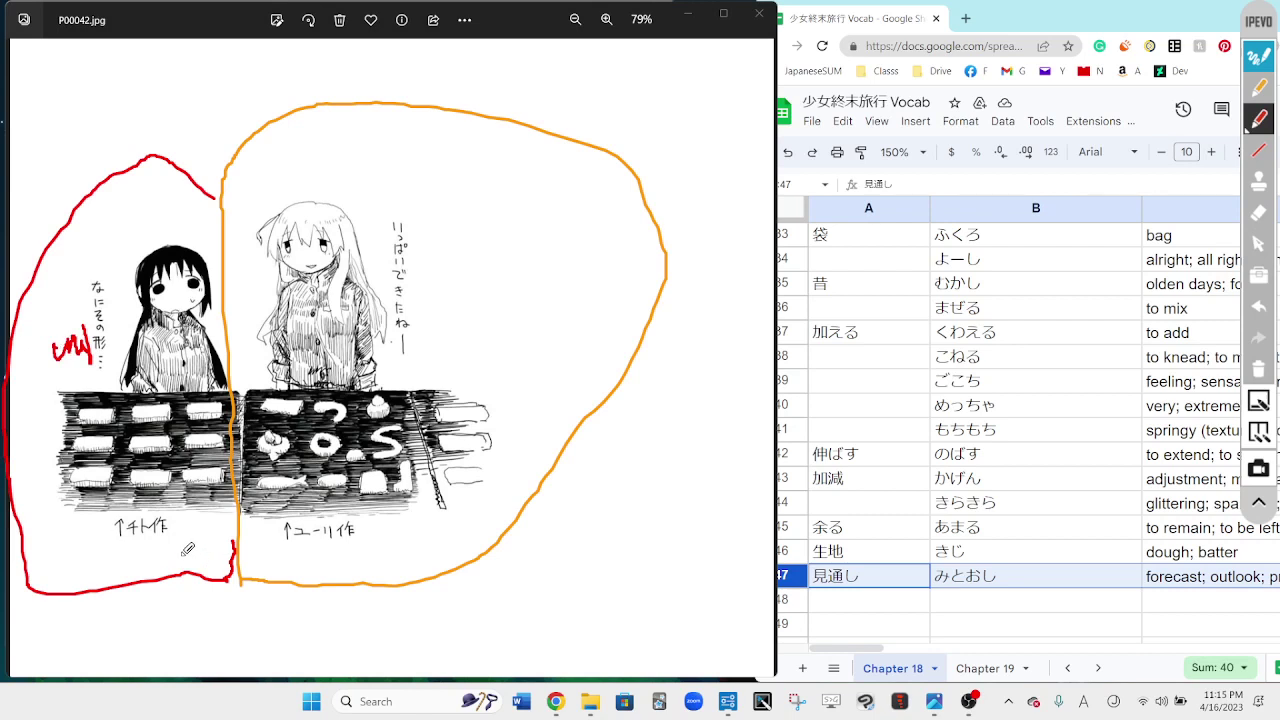
mouse_move(181, 556)
left_mouse_down()
mouse_move(112, 547)
mouse_move(150, 491)
mouse_move(186, 530)
mouse_move(172, 548)
left_mouse_up()
mouse_move(148, 184)
left_mouse_down()
mouse_move(150, 243)
mouse_move(162, 222)
left_mouse_up()
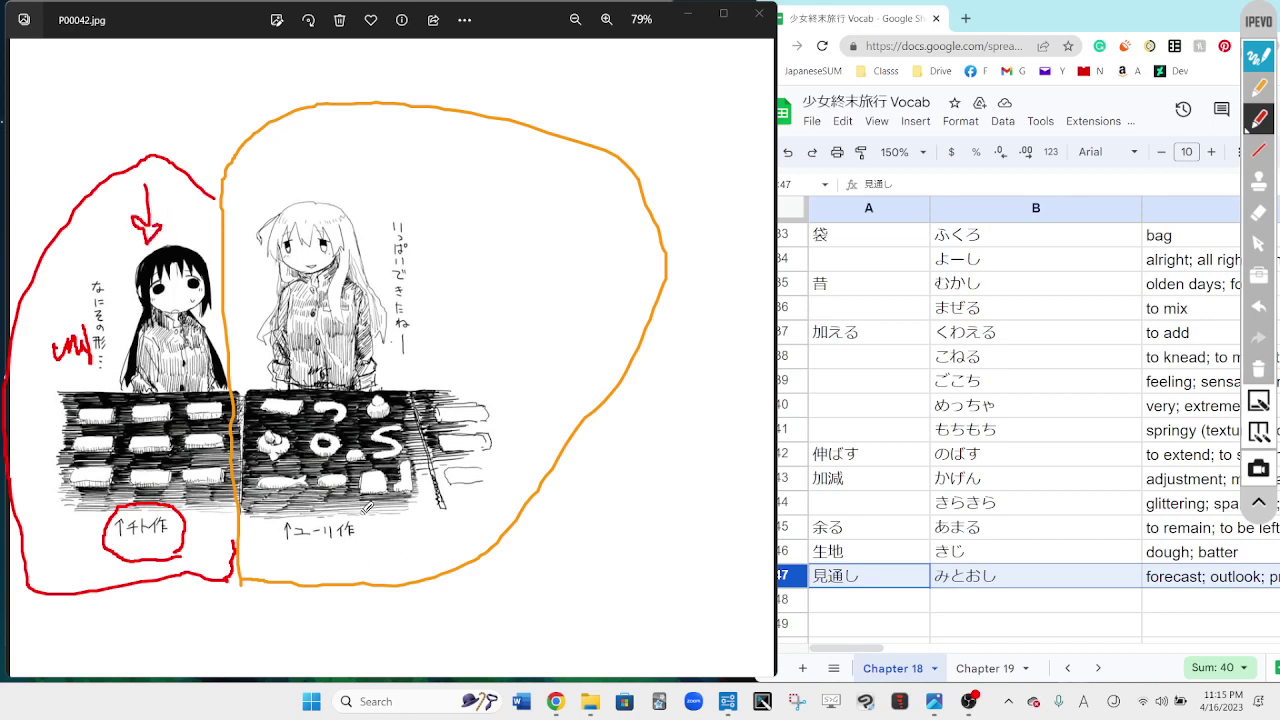
left_click_drag(278, 560, 398, 588)
Step: Clear the annotations, restore them with undo, and return to pointing mode
left_click(1262, 372)
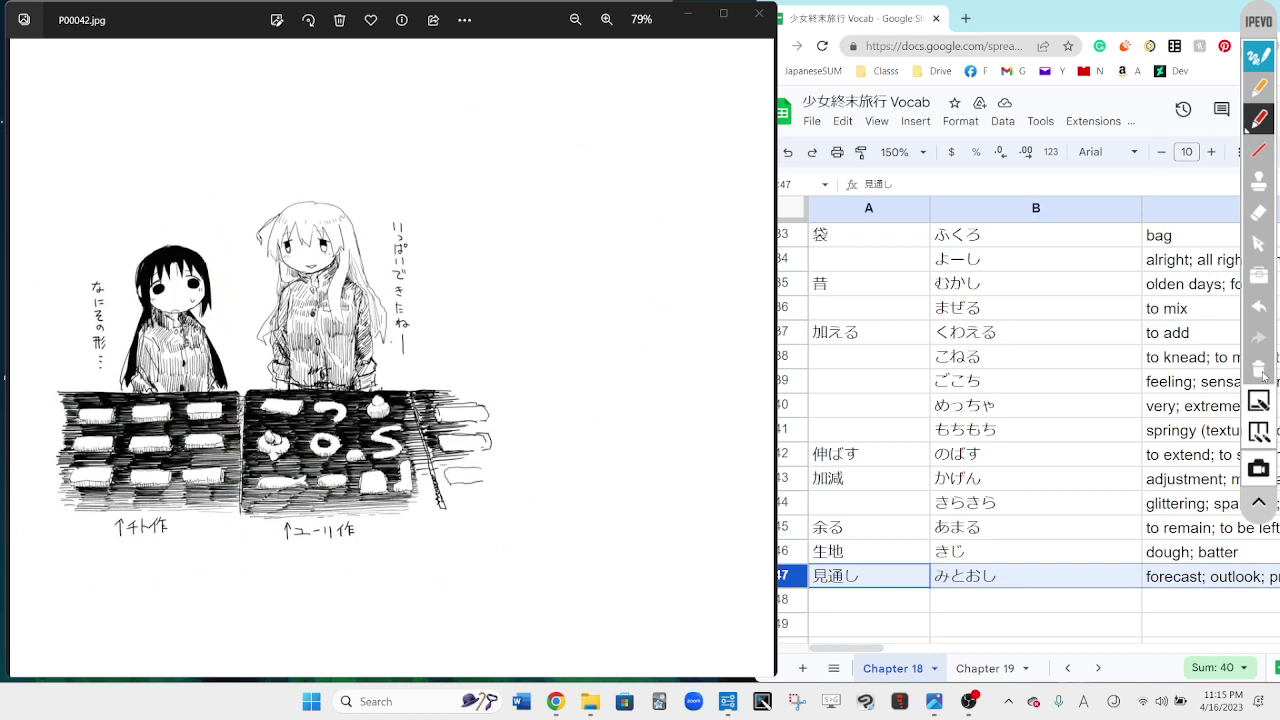
left_click(1259, 308)
left_click(1259, 246)
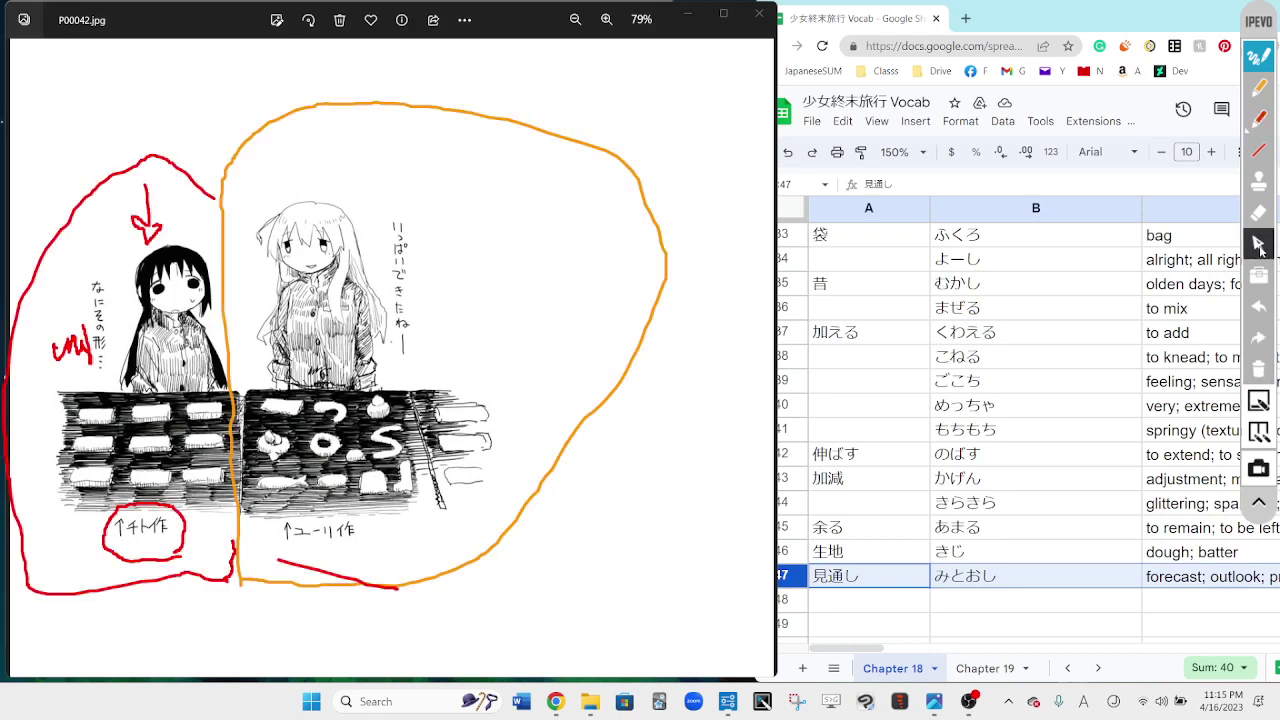